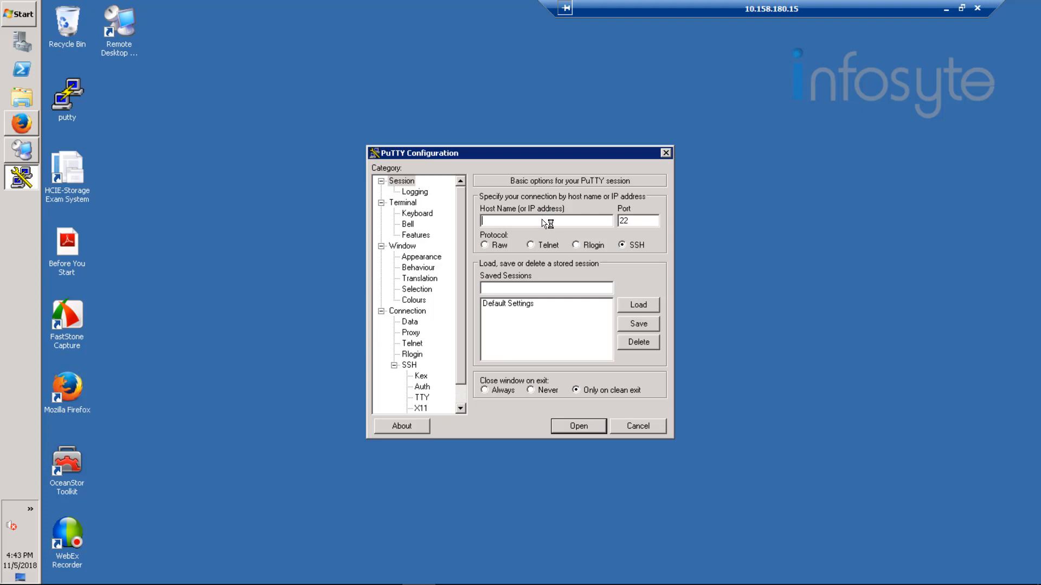
Step: Open a PuTTY SSH session to 192.168.20.20 on port 22
type("192.168.20.20")
key("Return")
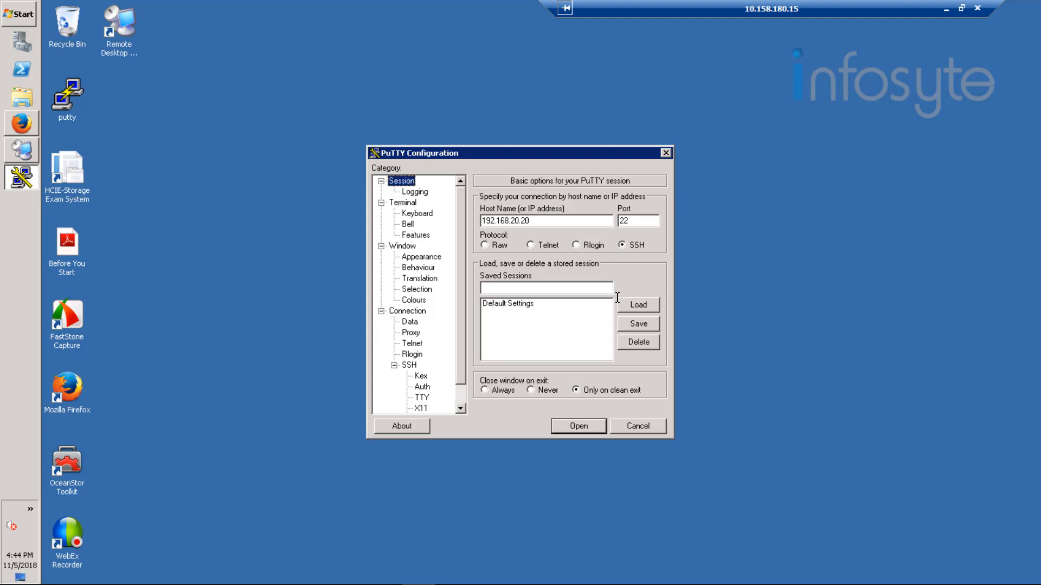
left_click(579, 426)
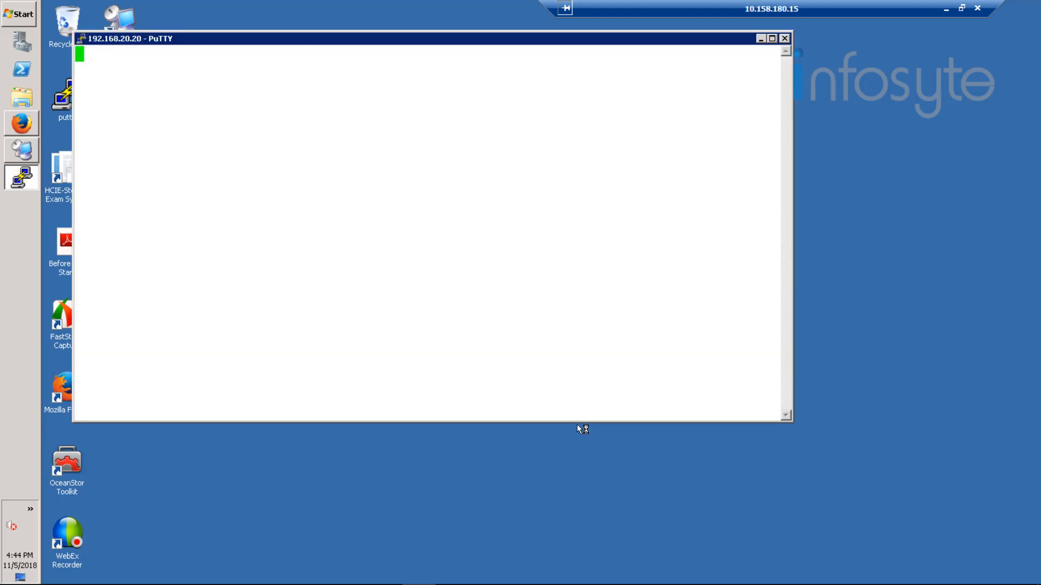
Step: Maximize the terminal, log in as root, and run hostname
double_click(444, 42)
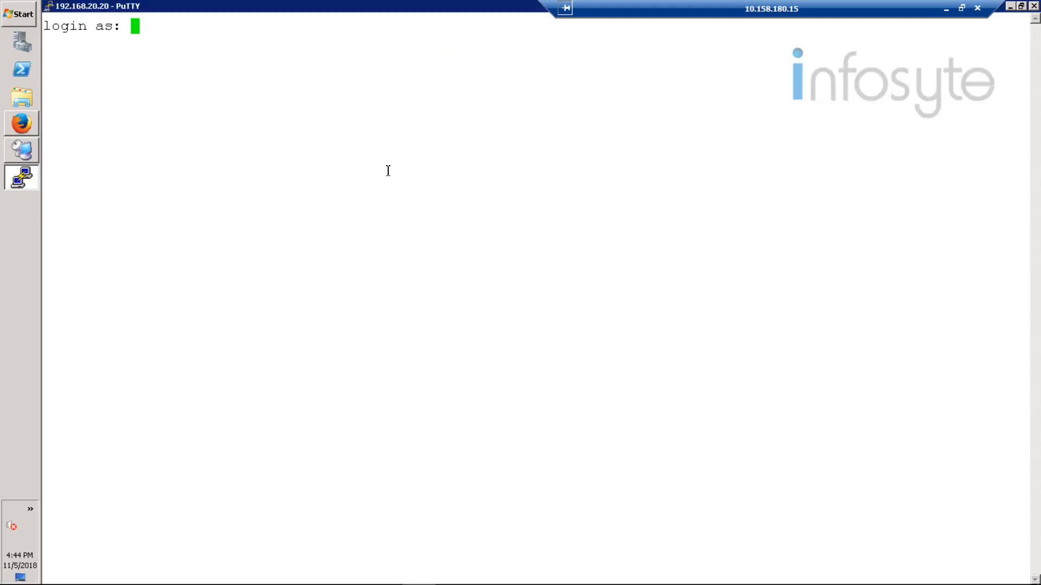
type("root")
key("Return")
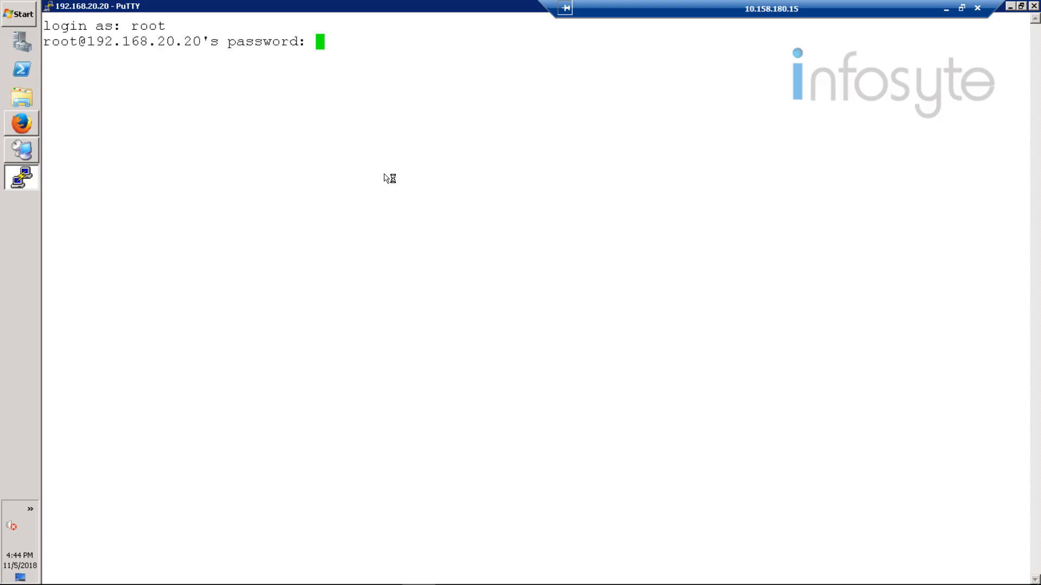
key("Return")
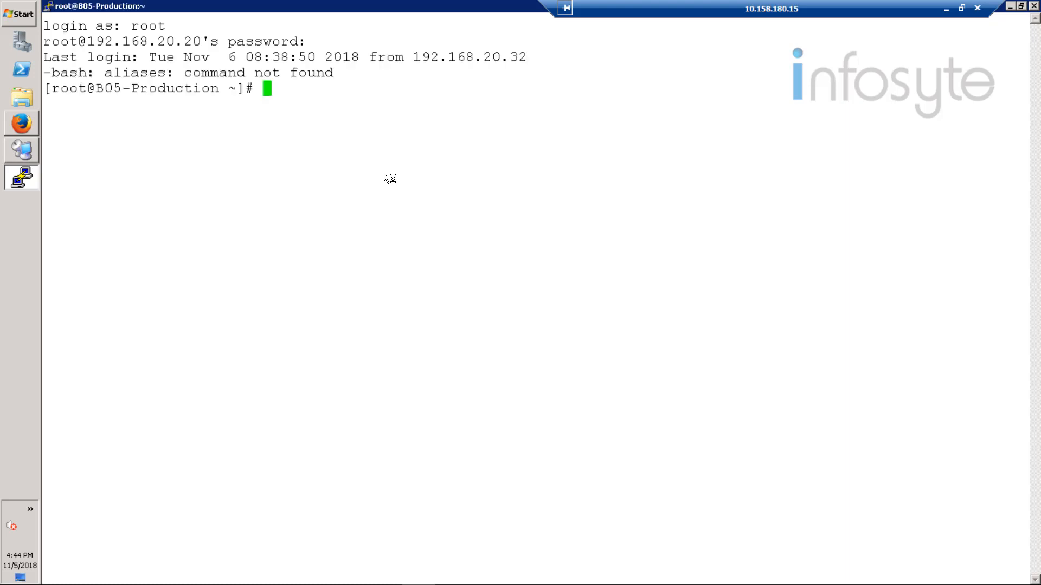
type("hostname")
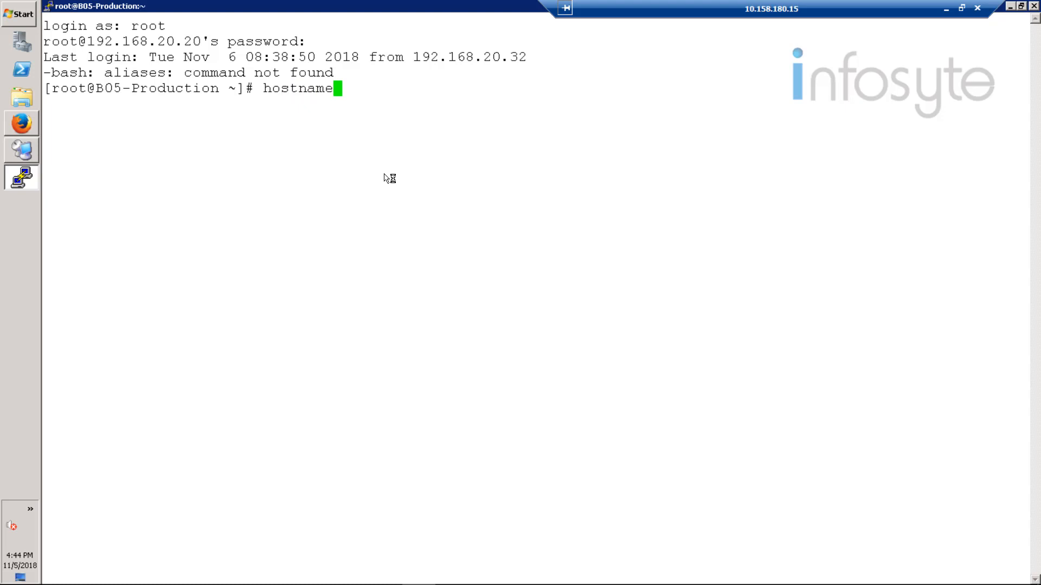
key("Return")
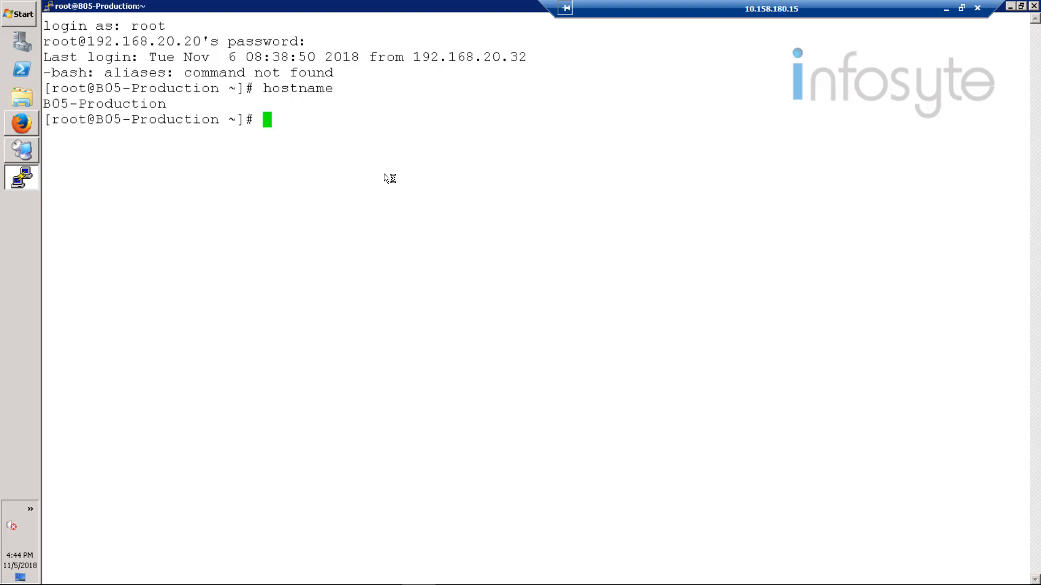
Step: Display /etc/hosts, showing the 192.168.20.20 B05-Production entry
type("cat /etc")
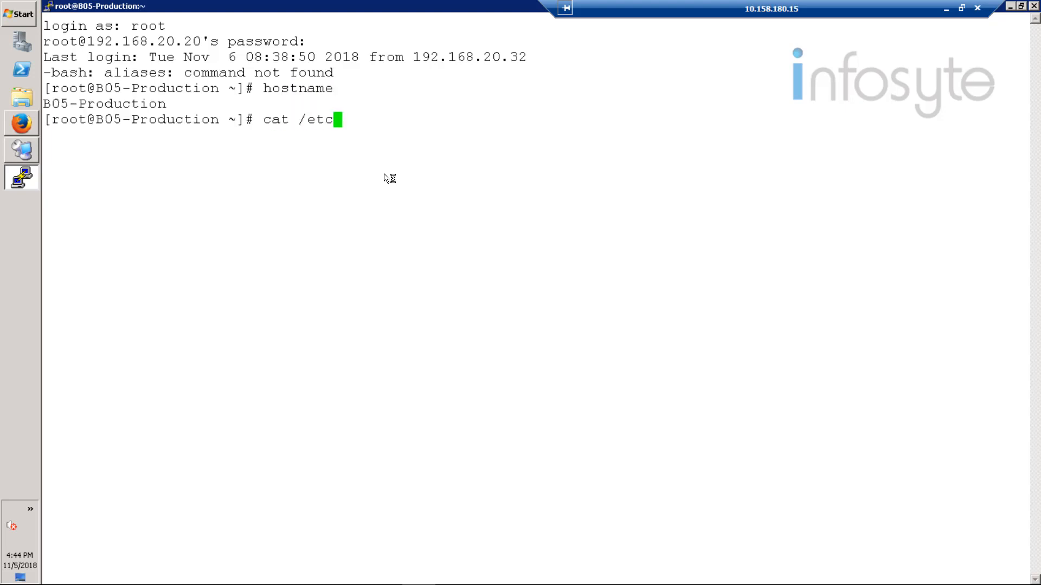
type("/host")
key("Return")
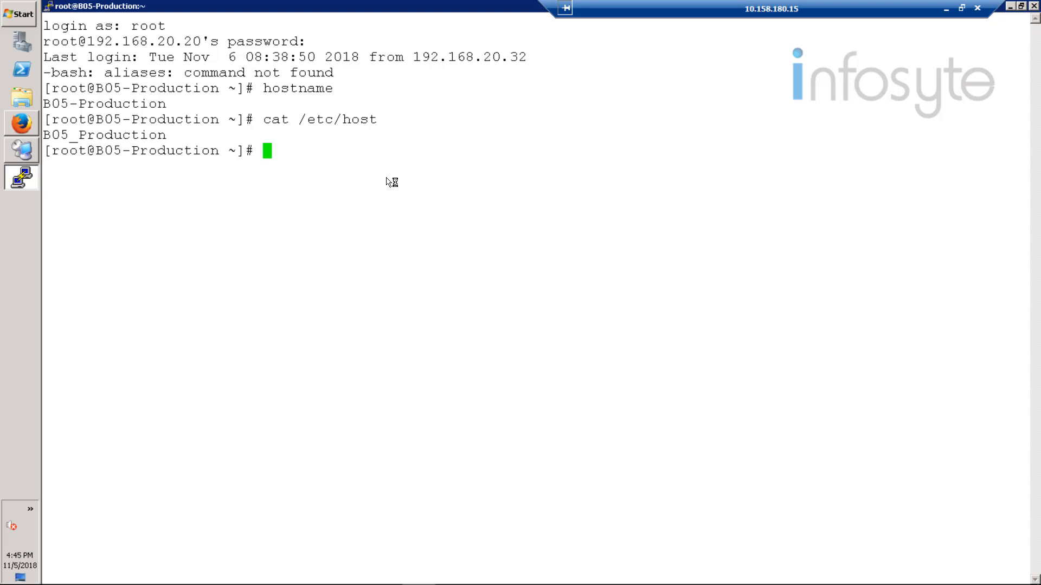
key("Up")
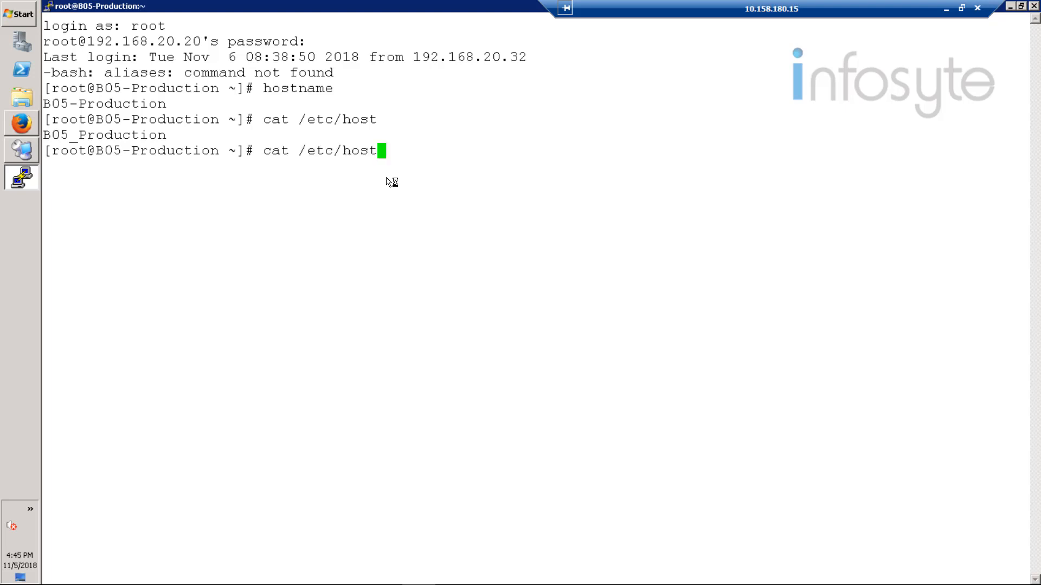
type("s")
key("Return")
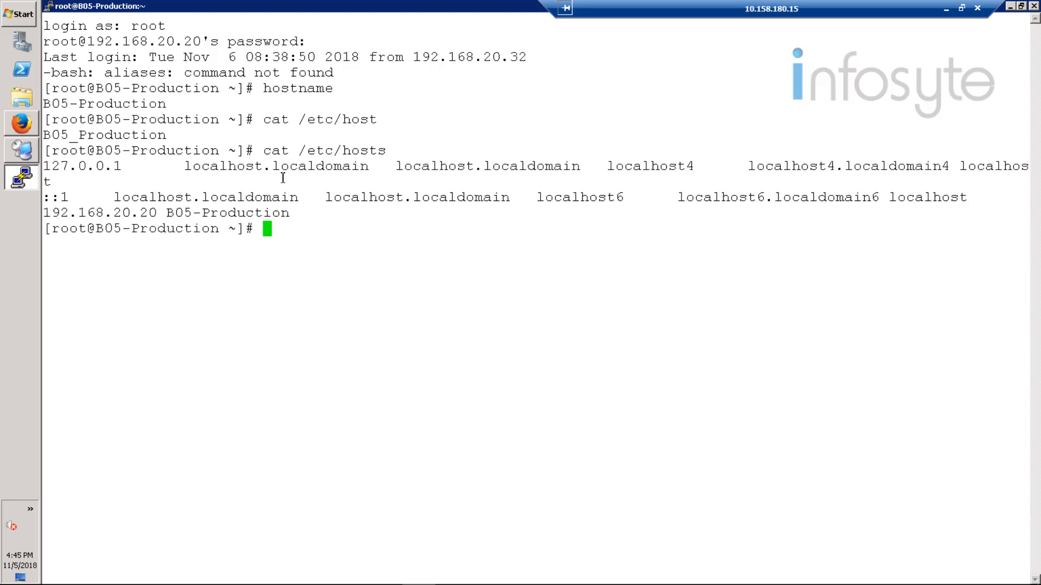
left_click(22, 158)
Step: Connect to the Simpana server, shrink its taskbar, and open an administrator Command Prompt
double_click(88, 56)
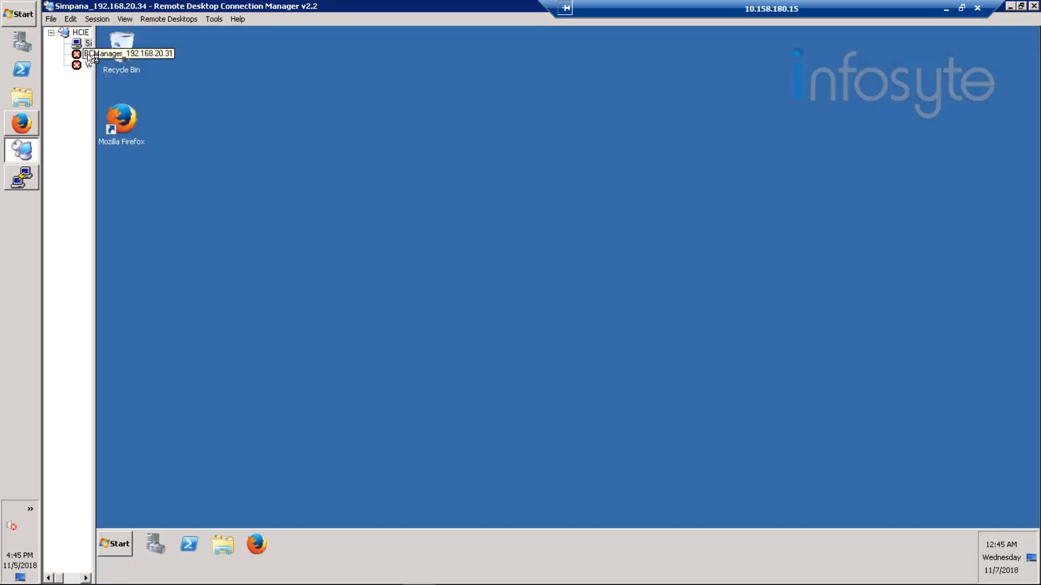
left_click(255, 553)
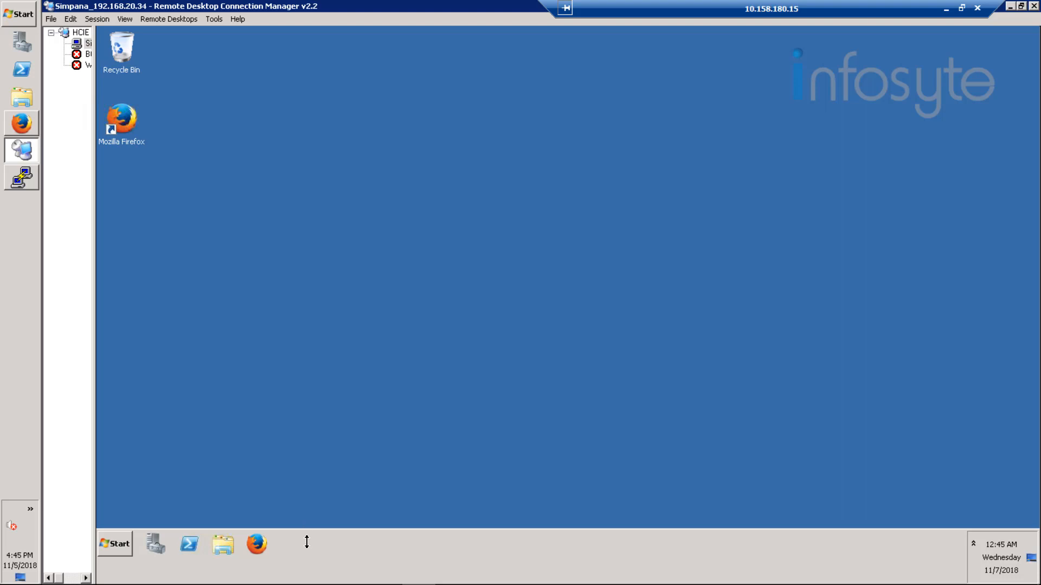
left_click_drag(307, 542, 302, 560)
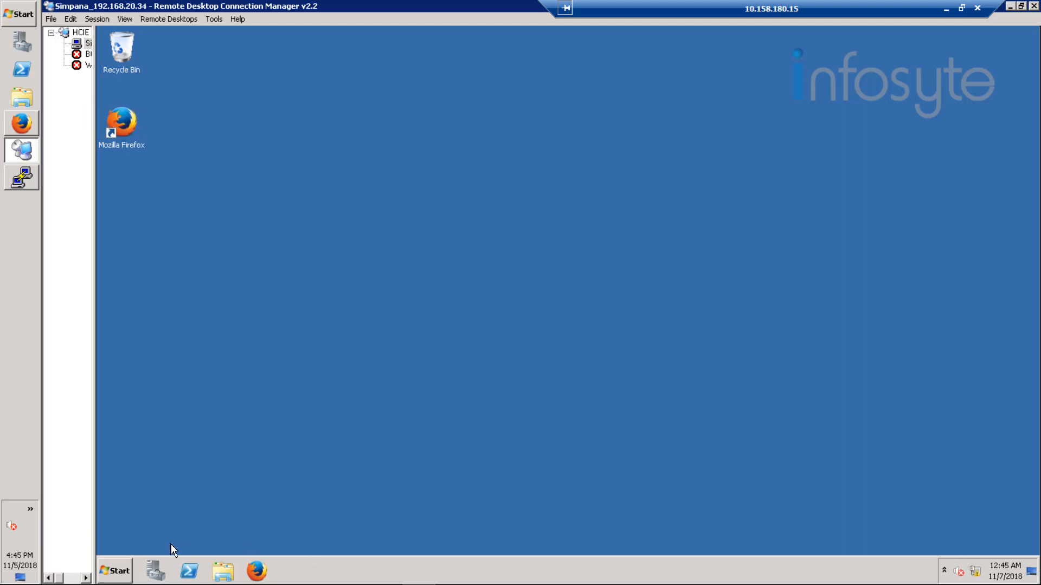
left_click(113, 569)
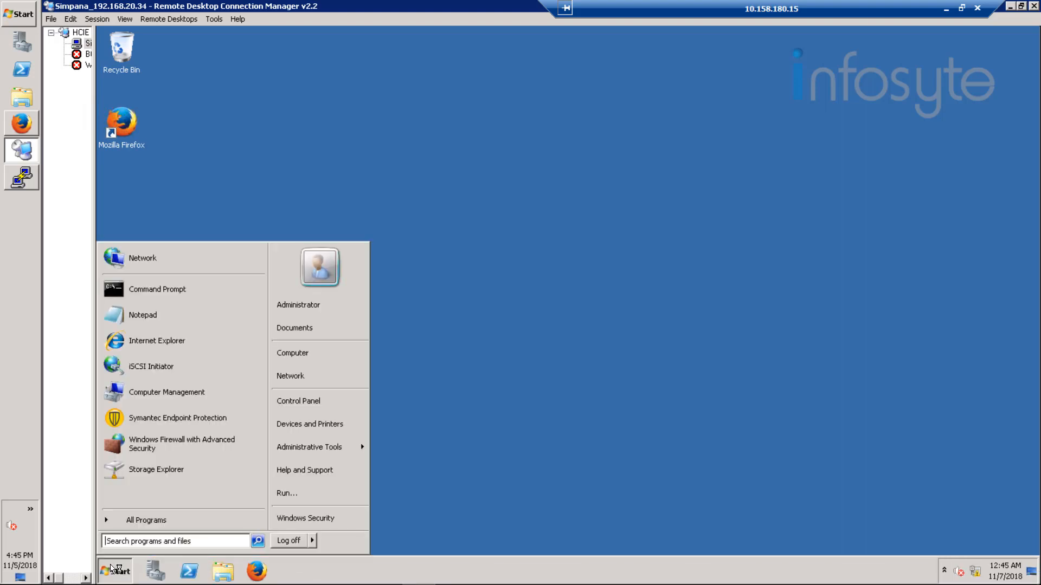
left_click(176, 291)
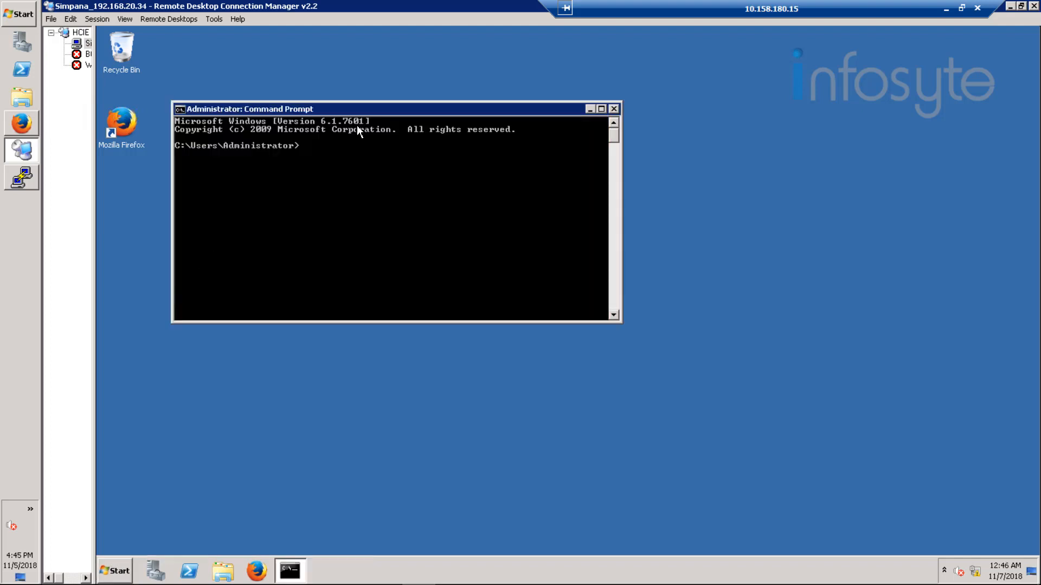
Step: Give the Command Prompt a white background, black text and Lucida Console size 18
right_click(423, 108)
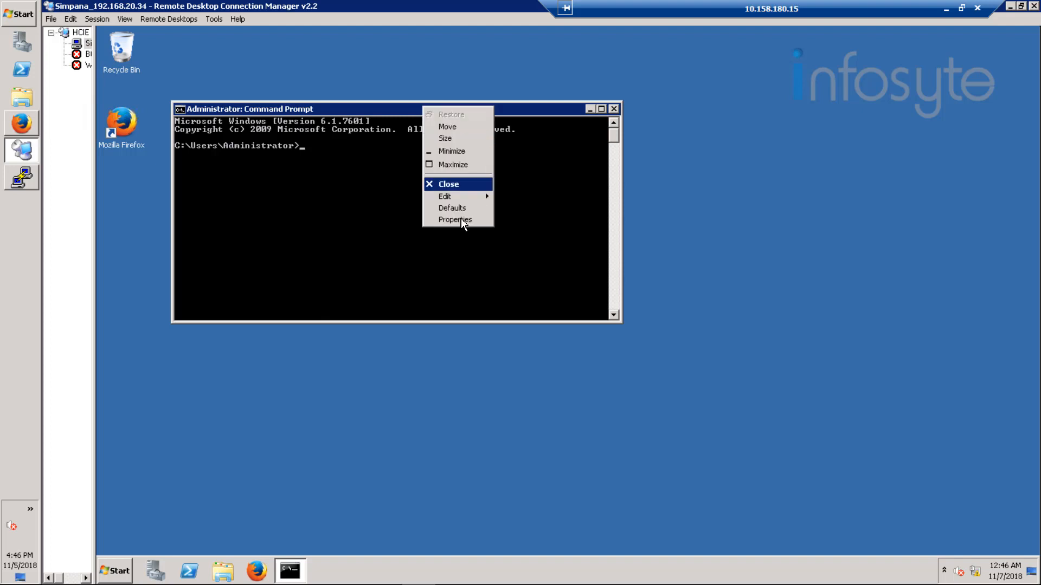
left_click(460, 219)
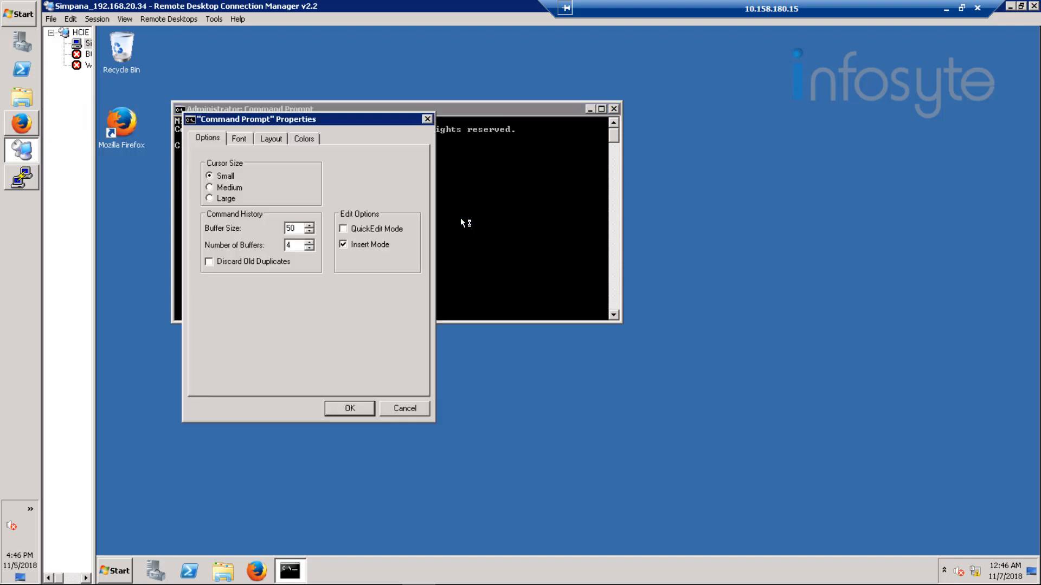
left_click(304, 138)
left_click(405, 247)
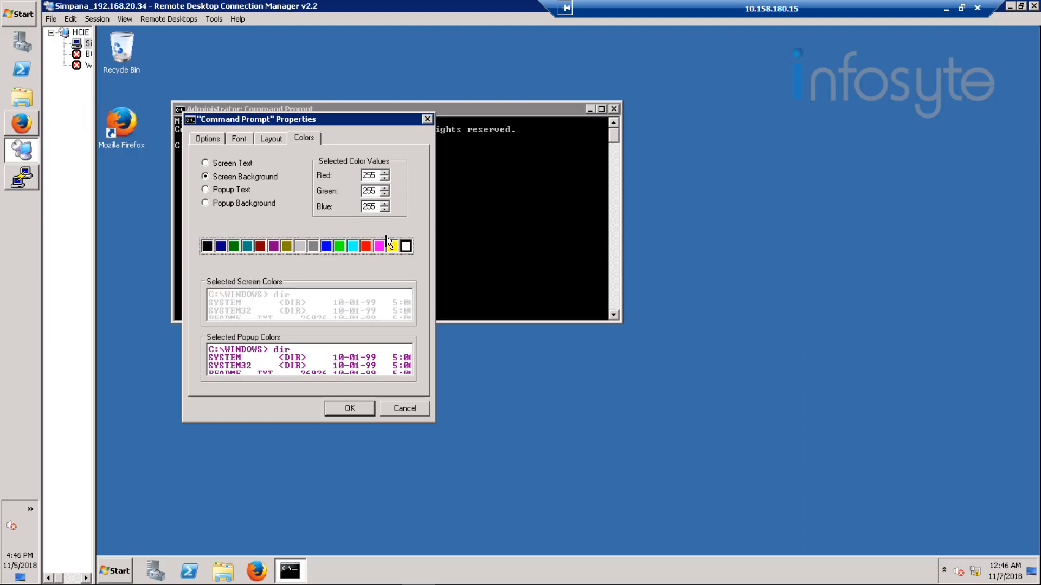
left_click(233, 164)
left_click(207, 247)
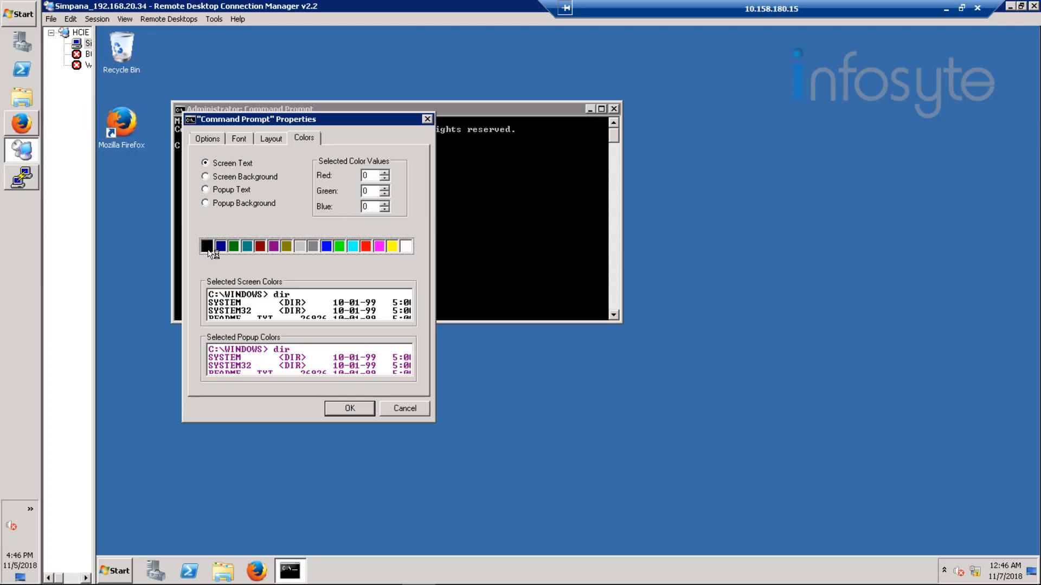
left_click(257, 138)
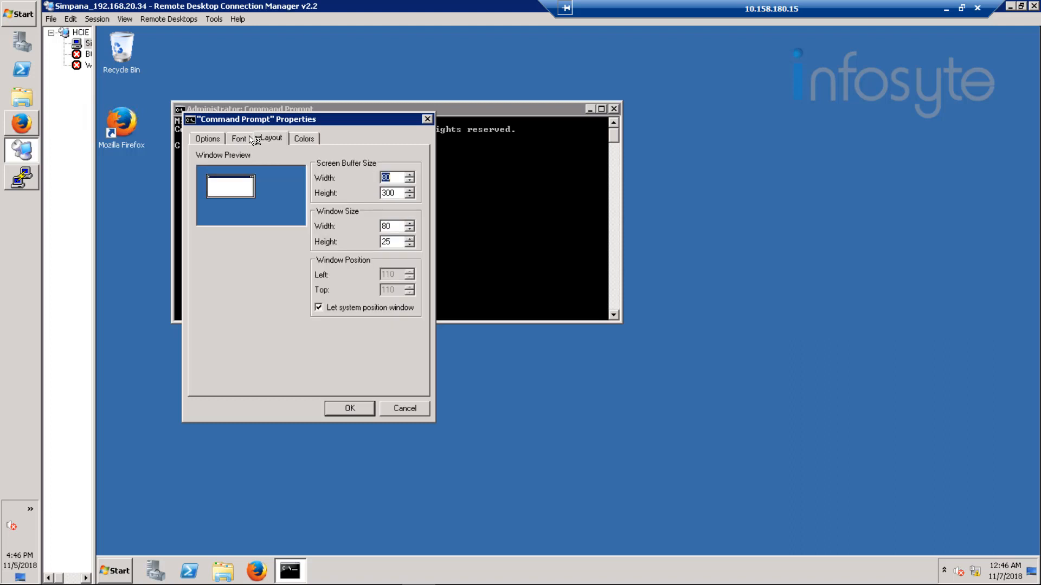
left_click(251, 138)
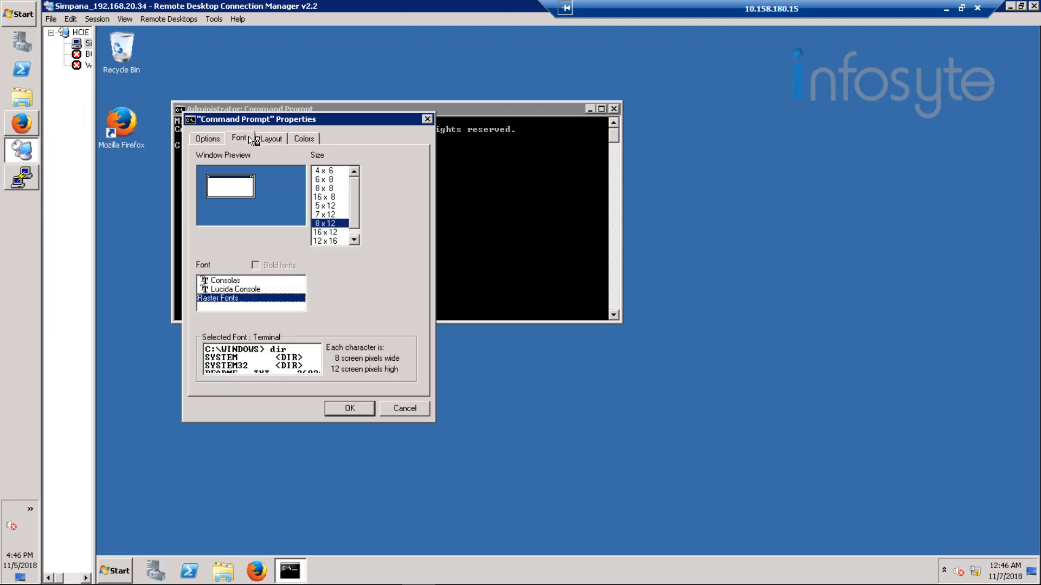
left_click(246, 290)
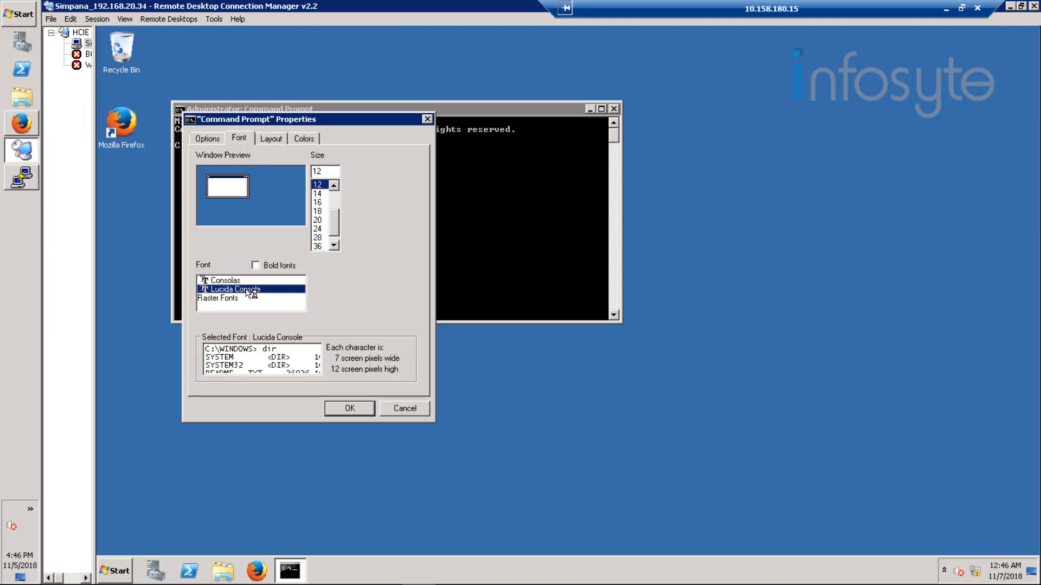
left_click(325, 211)
left_click(345, 407)
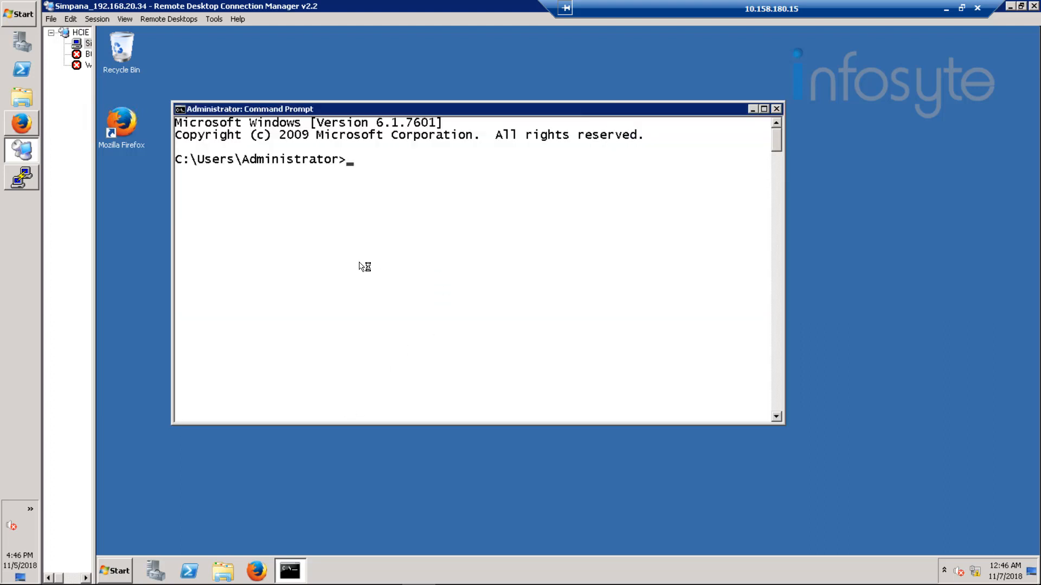
Step: Run hostname and ipconfig on Simpana, showing IPv4 addresses 192.168.20.34 and 192.168.21.12
type("hostname")
key("Return")
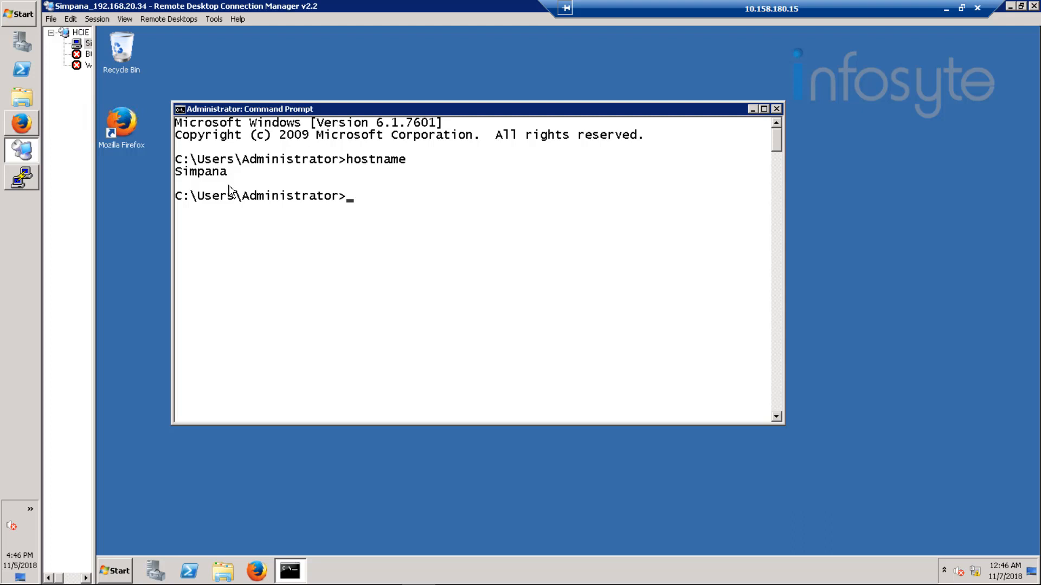
type("ipconfig")
key("Return")
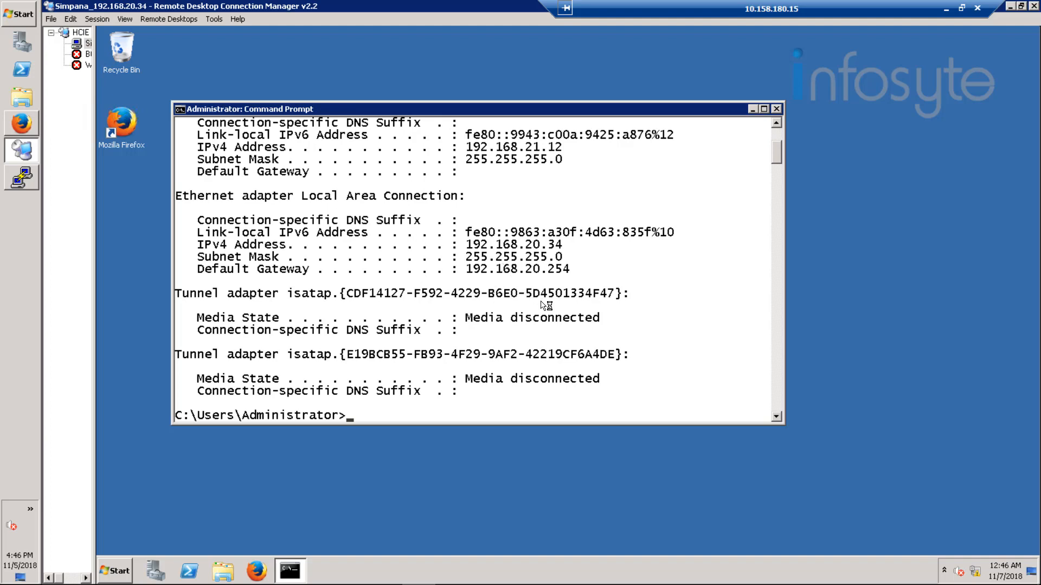
scroll(539, 309, "up", 1)
scroll(539, 309, "up", 3)
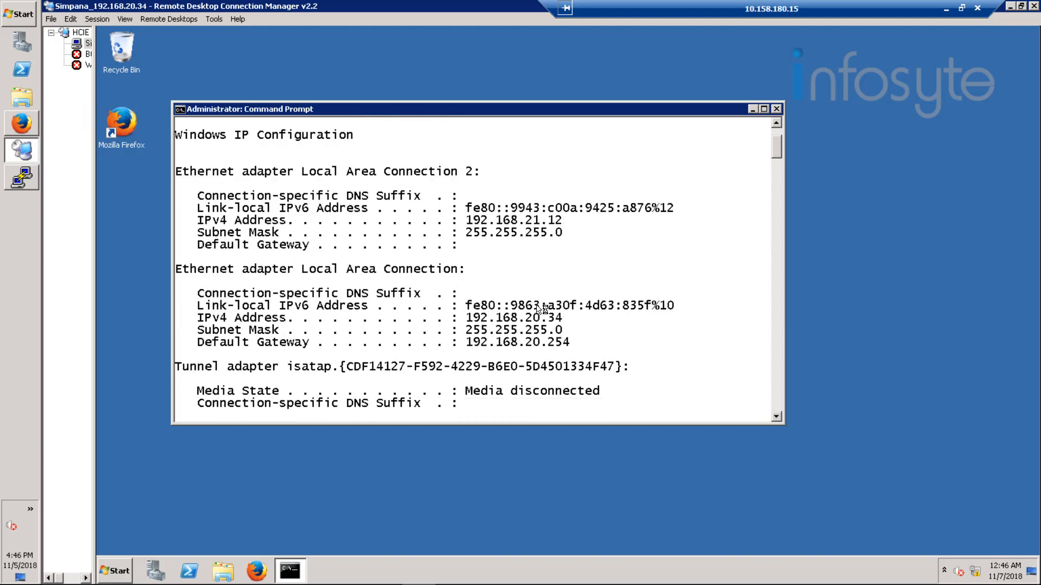
scroll(540, 308, "down", 1)
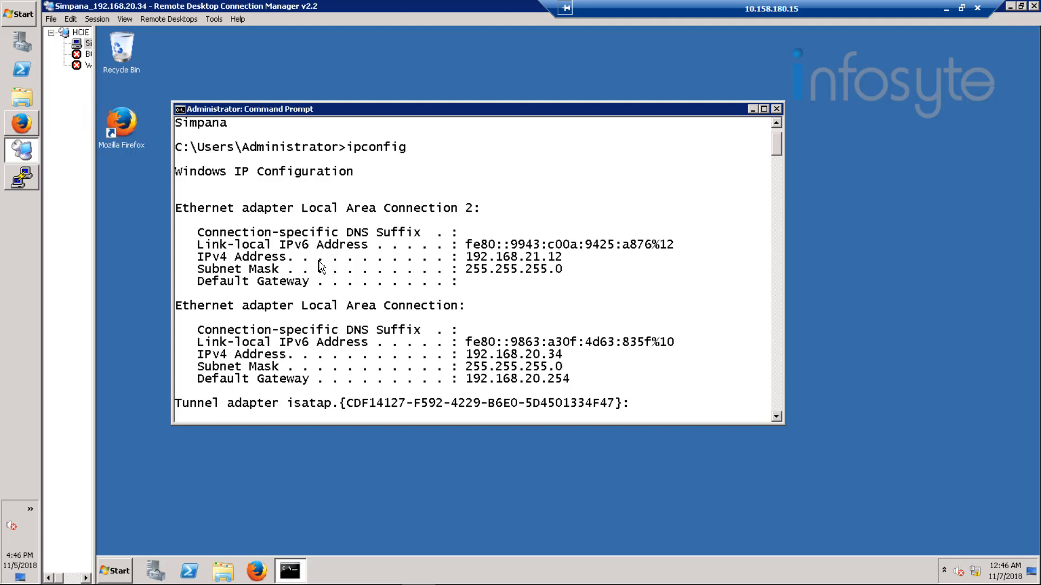
Step: On B05-Production, open /etc/hosts in vi at the 192.168.20.20 entry
left_click(18, 184)
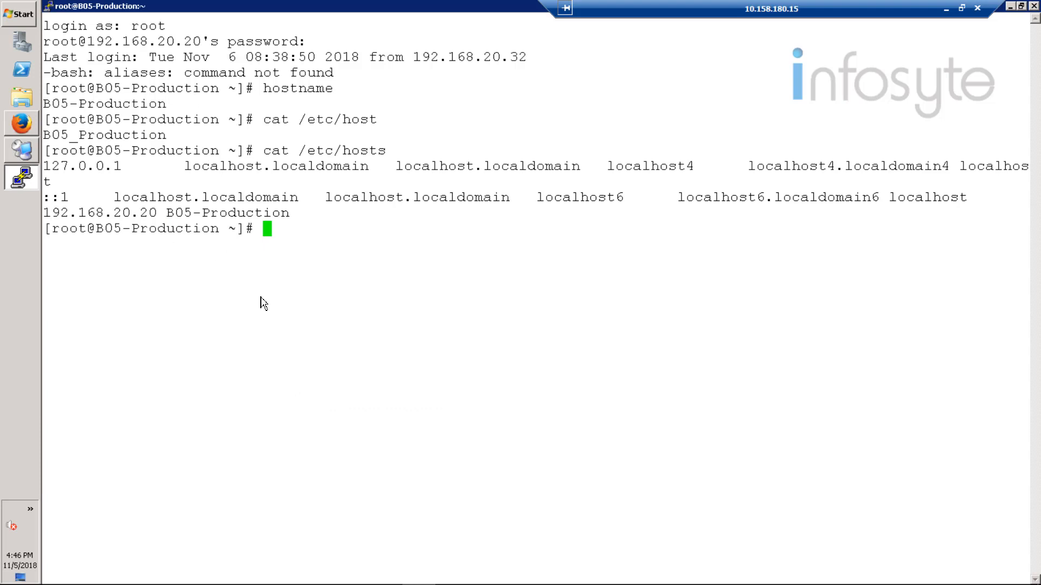
type("vi /etc/hosts")
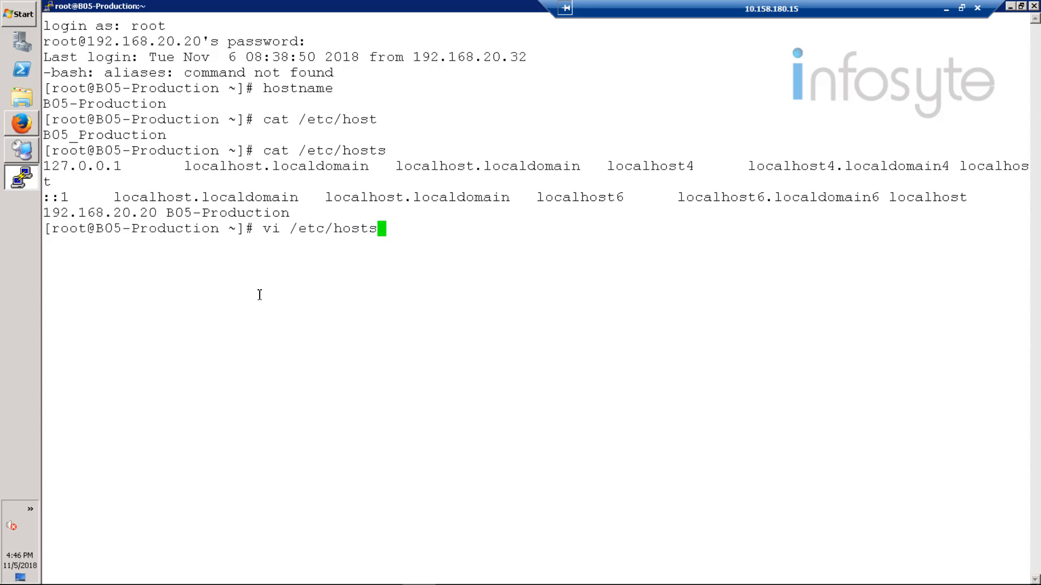
key("Return")
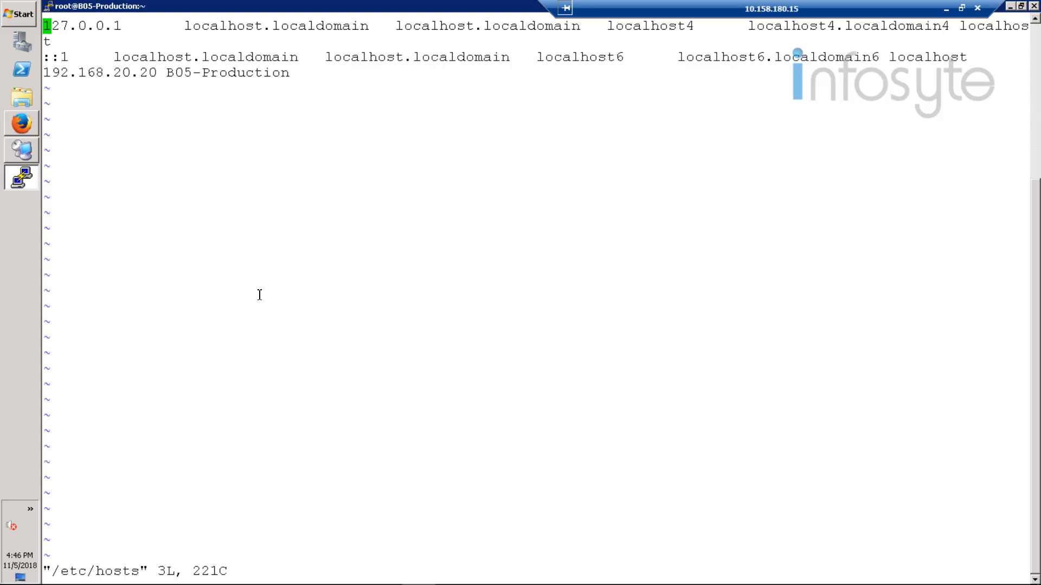
key("Down")
key("Down")
key("Right")
key("Right")
key("Right")
key("Right")
key("Right")
key("Right")
key("Right")
key("Right")
key("Right")
key("Right")
key("Right")
key("Right")
key("Right")
key("Right")
key("Right")
key("Right")
key("Right")
key("Right")
key("Right")
key("Right")
Step: Insert a new line 192.168.20.34 below the B05-Production entry
key("i")
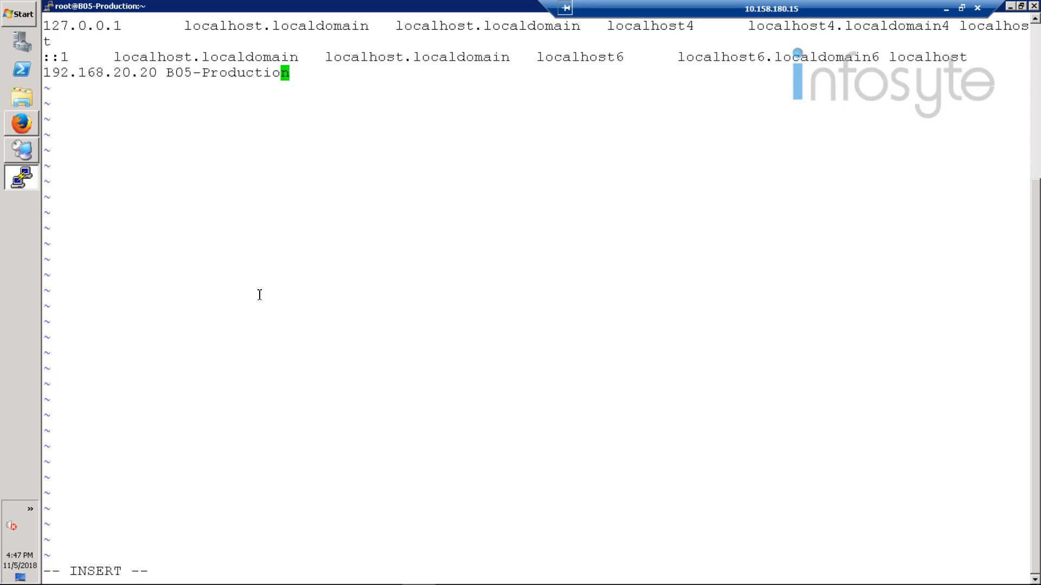
key("Right")
key("Return")
type("192.168")
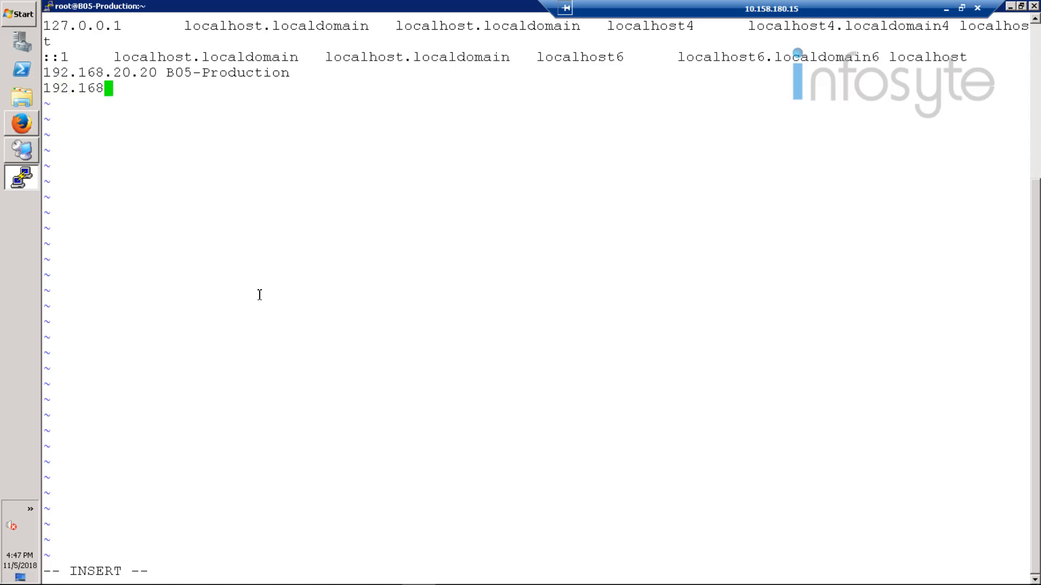
type(".20.34")
key("Tab")
key("BackSpace")
Step: Copy the hostname Simpana from the remote Command Prompt output
left_click(27, 155)
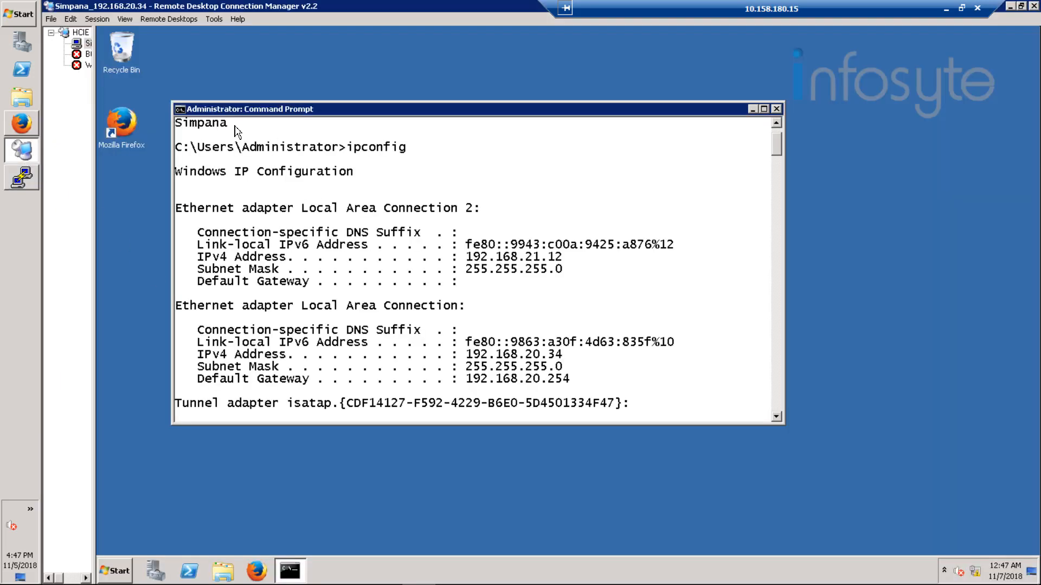
right_click(226, 106)
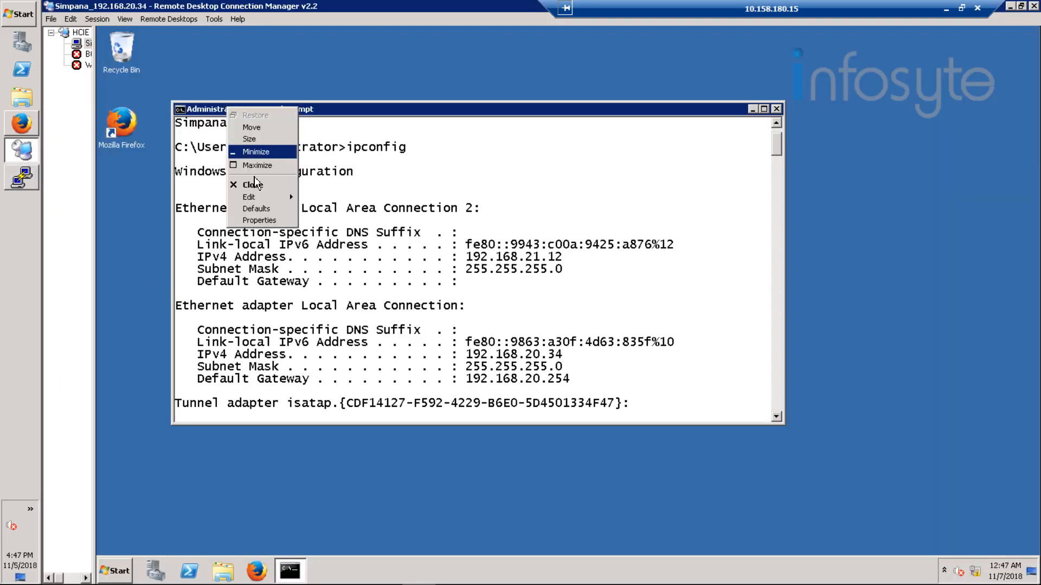
mouse_move(267, 198)
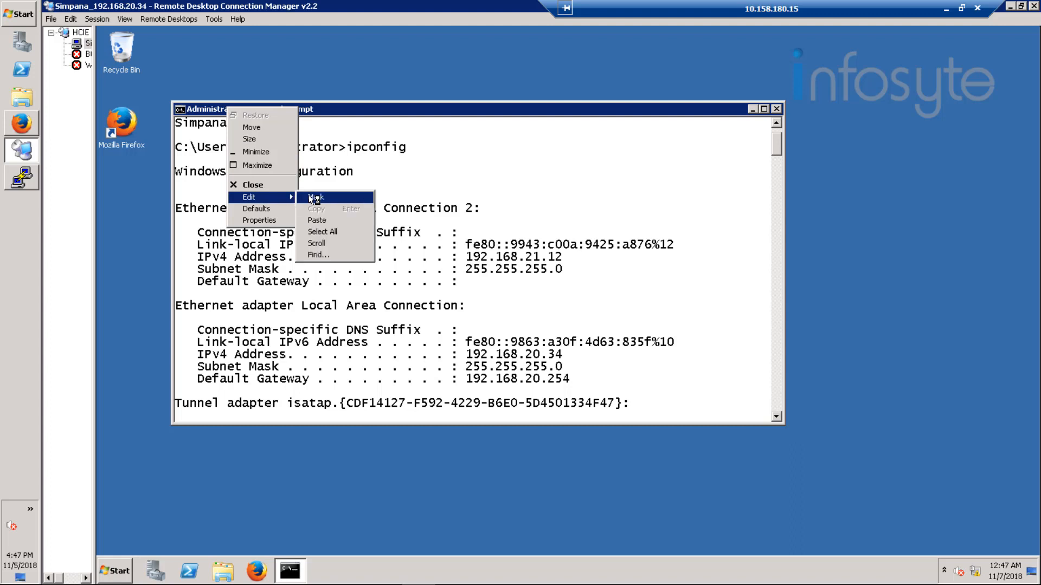
left_click(311, 198)
left_click_drag(179, 129, 223, 132)
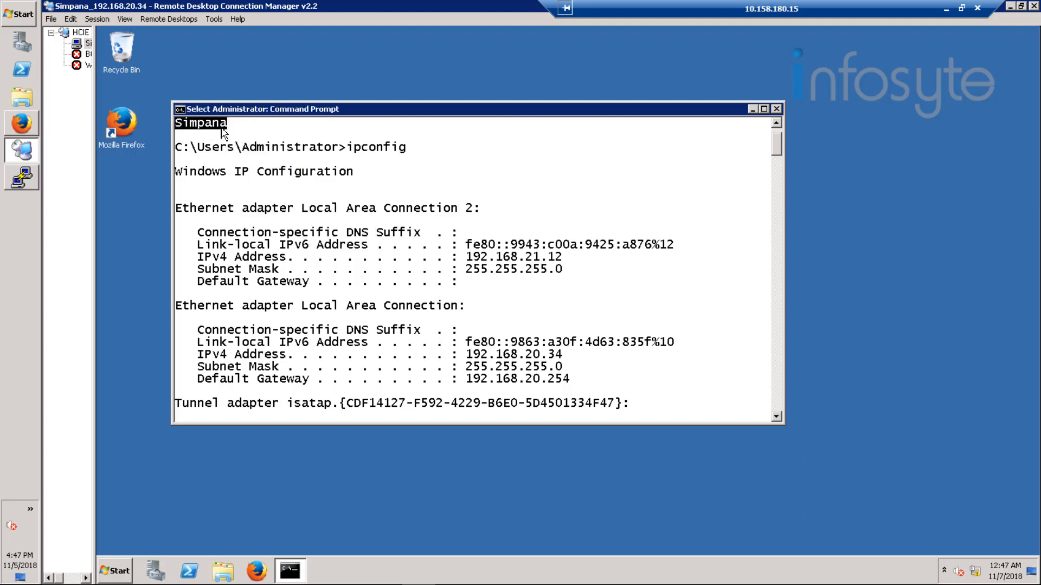
key("Return")
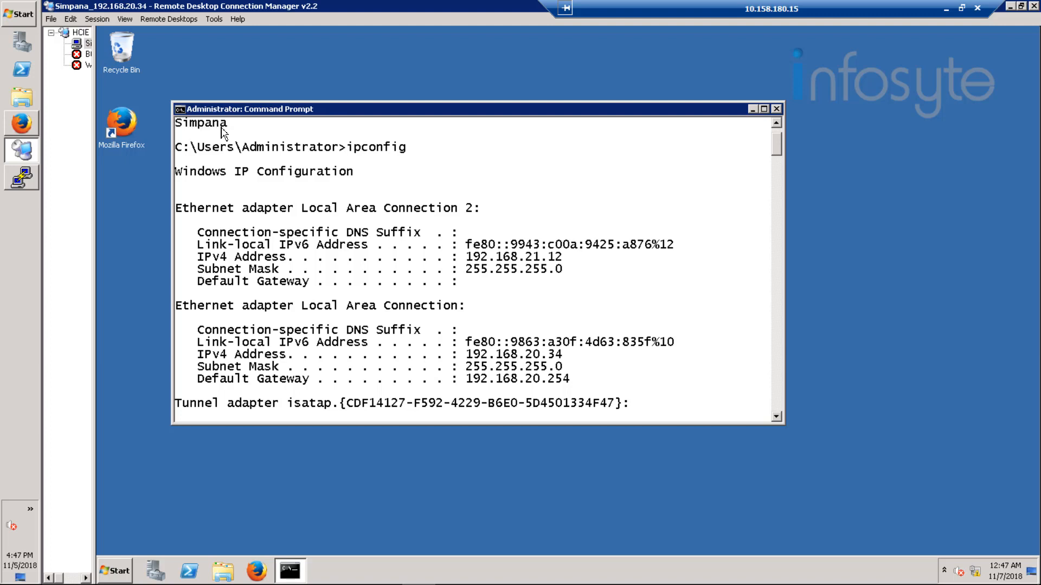
Step: Paste Simpana after 192.168.20.34 in vi and save /etc/hosts with :wq
left_click(23, 177)
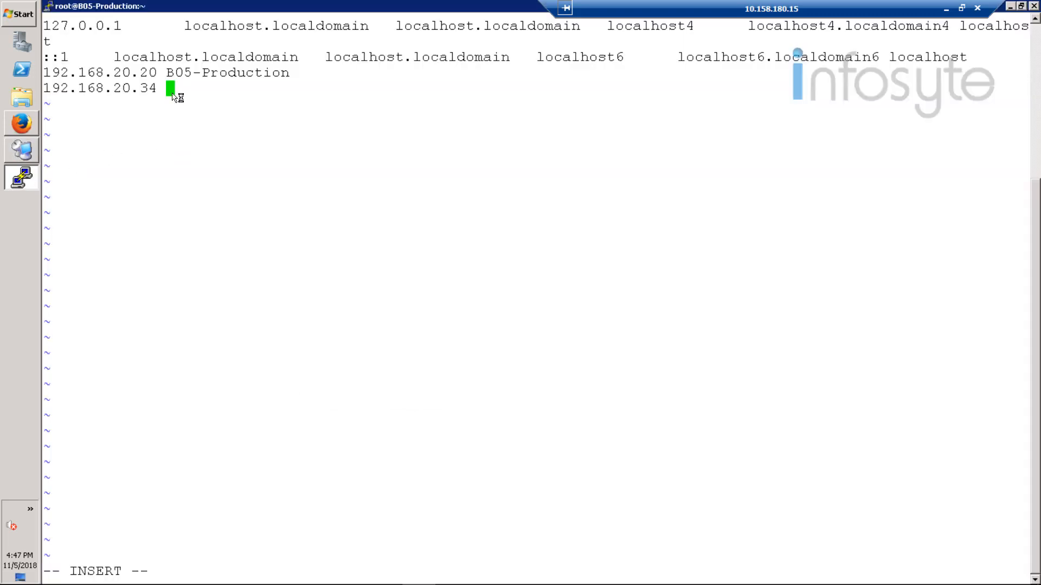
right_click(199, 111)
key("Escape")
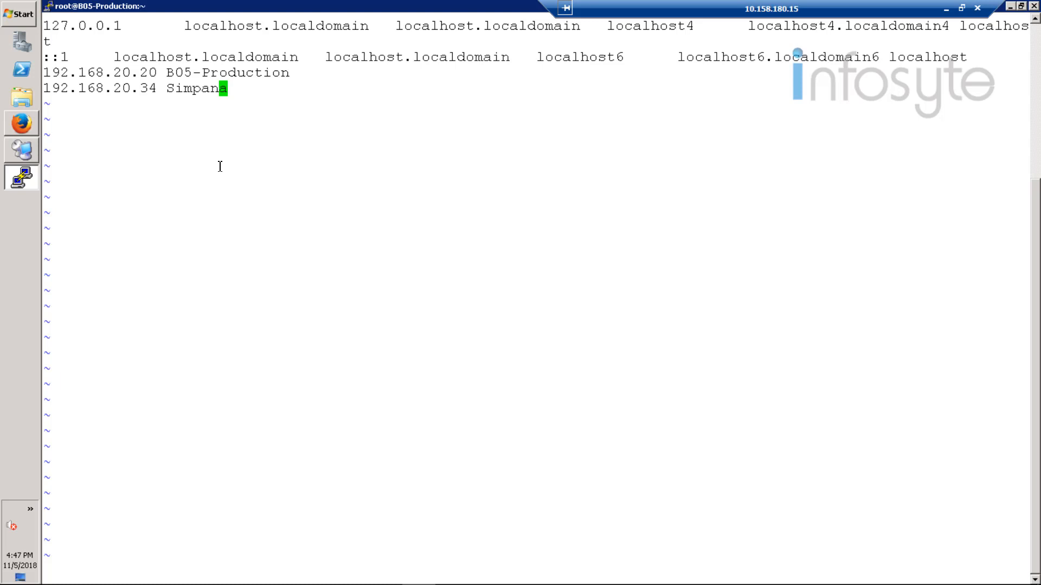
key("shift+colon")
type("wq")
key("Return")
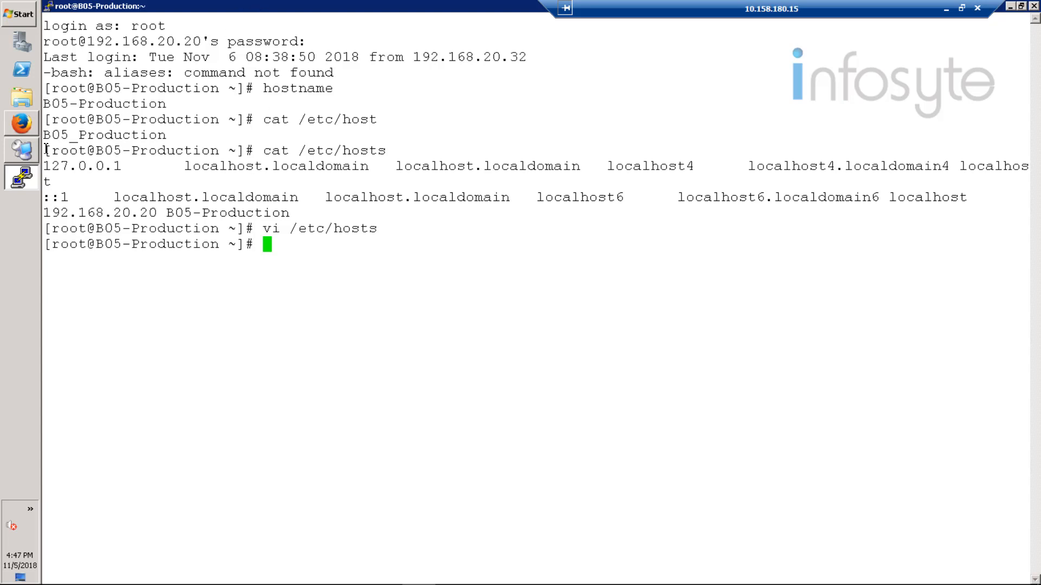
left_click(29, 156)
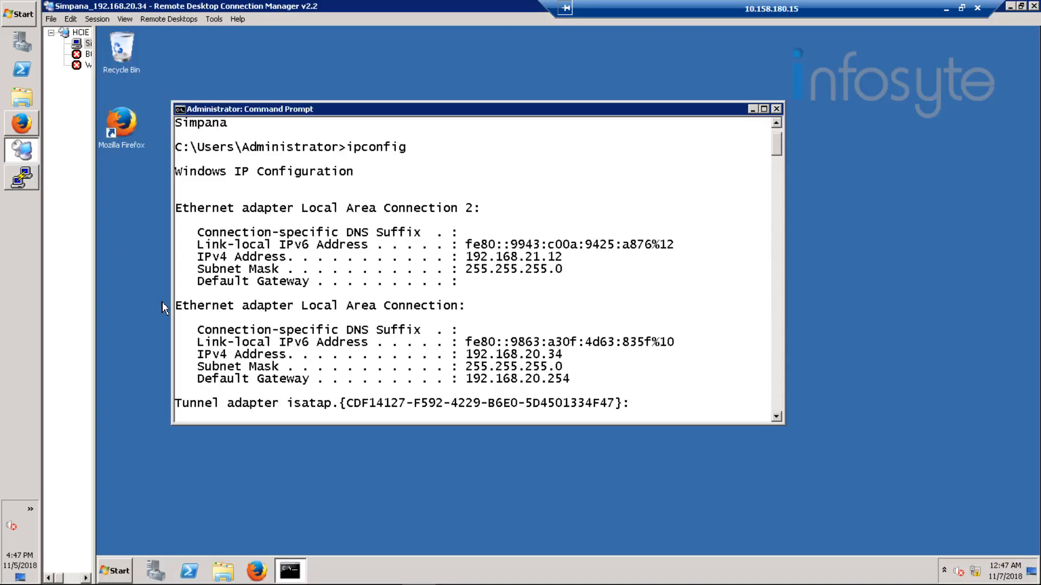
left_click(128, 568)
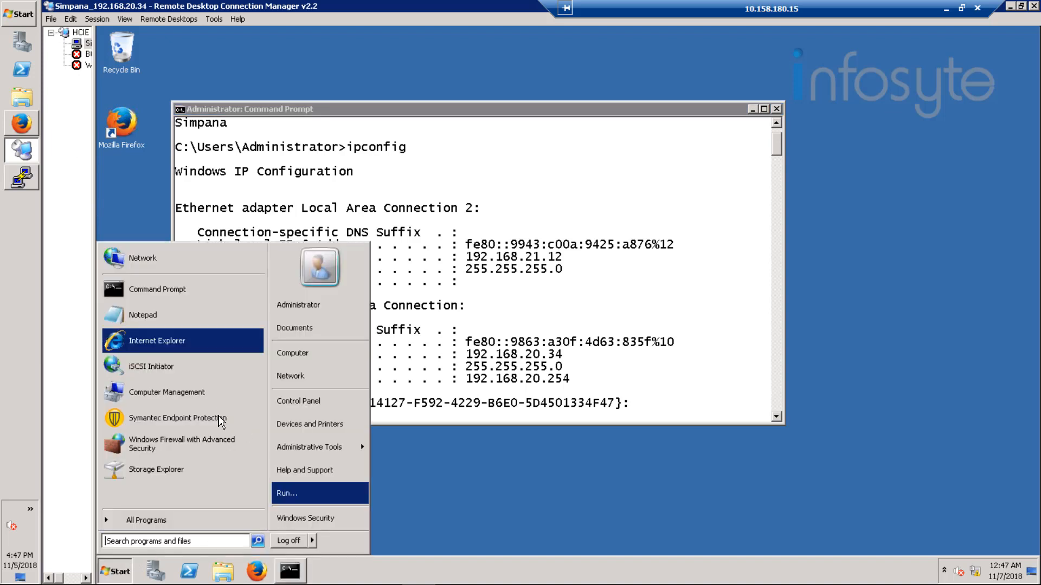
Step: Open C:\Windows\System32\drivers\etc and open the hosts file in Notepad
type("c")
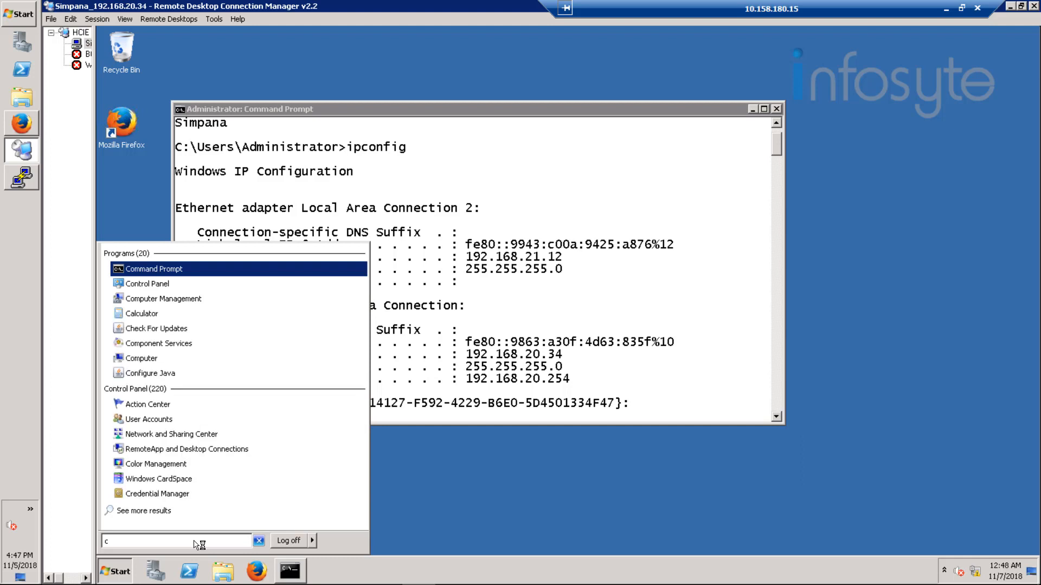
type("\\")
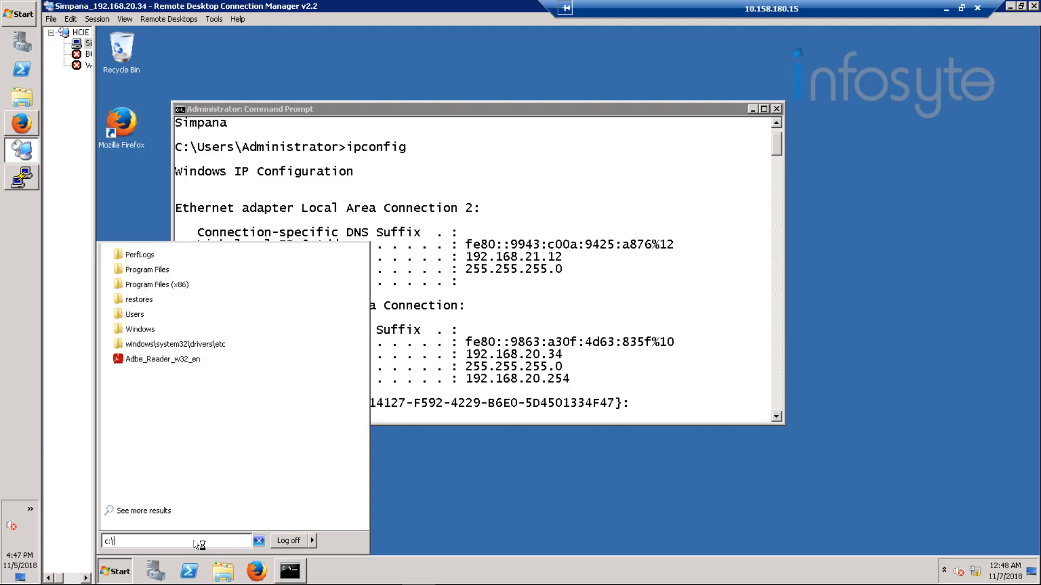
type("Windows")
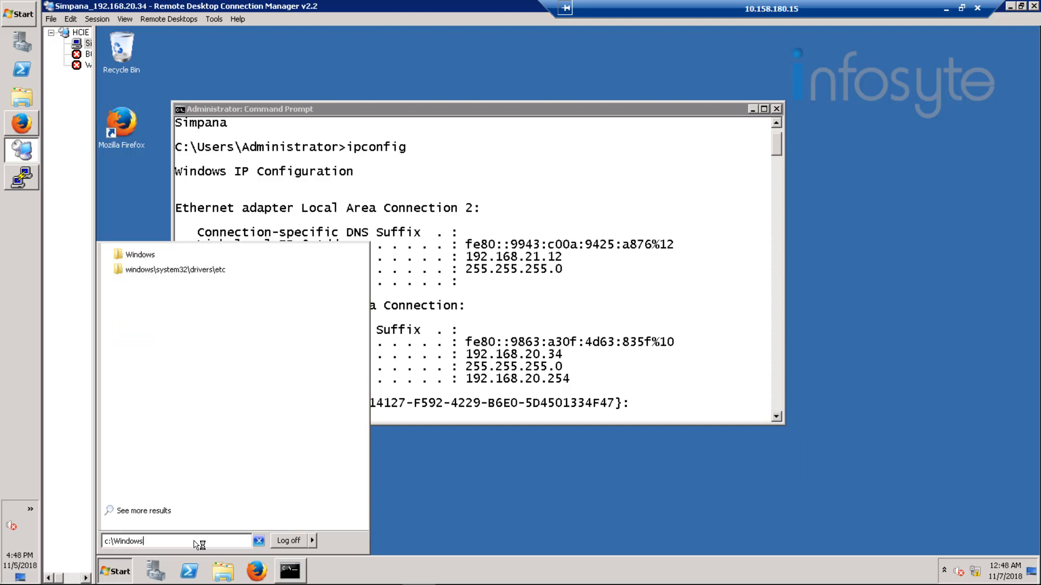
left_click(217, 269)
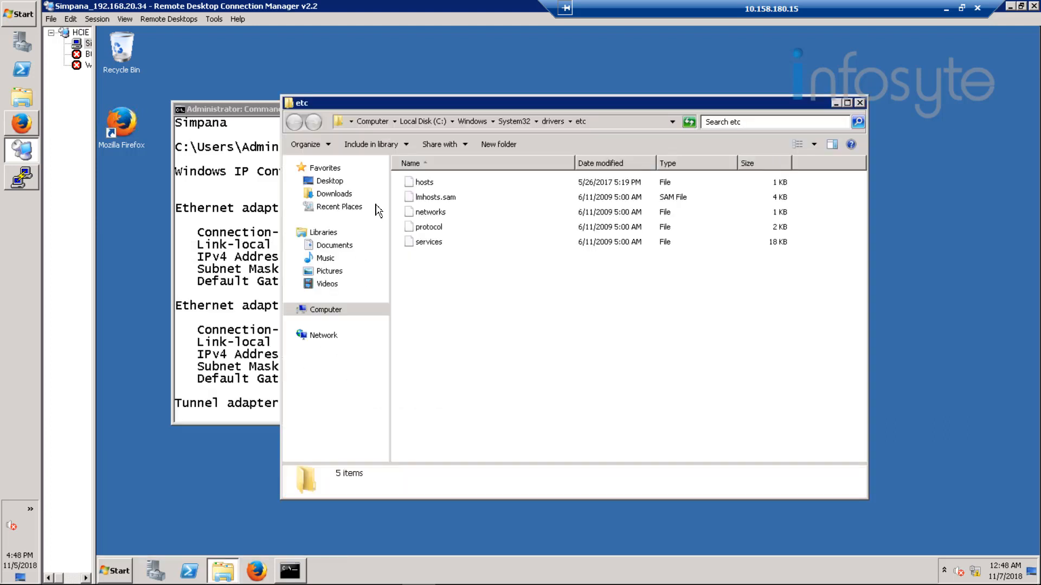
left_click(421, 186)
double_click(420, 187)
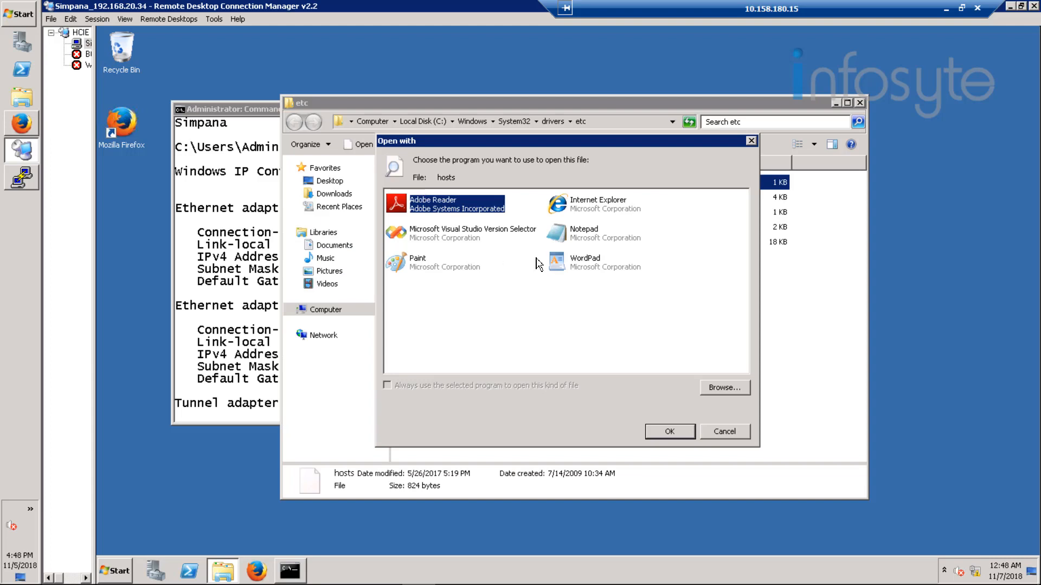
left_click(581, 238)
double_click(581, 237)
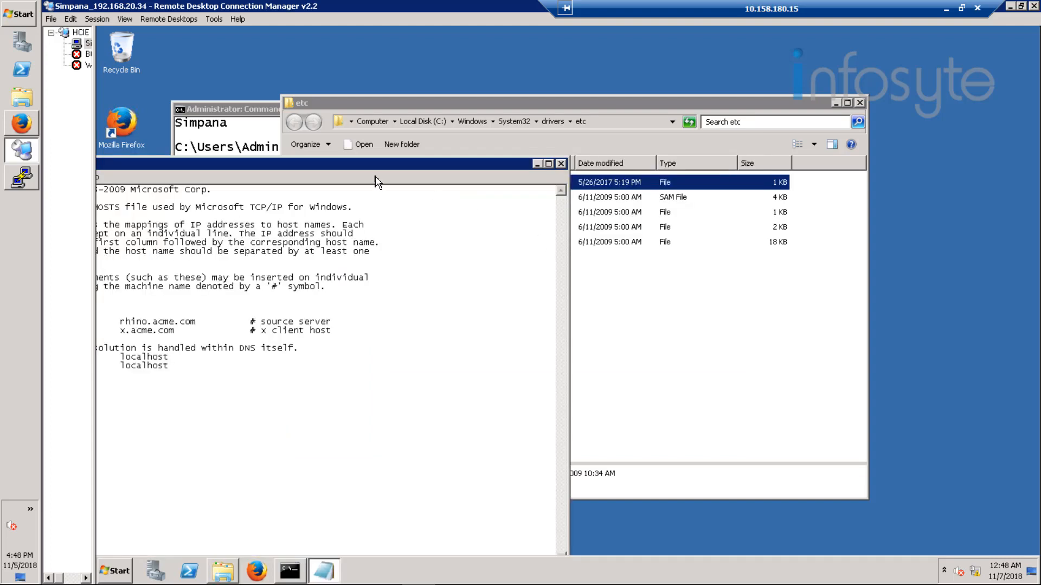
left_click_drag(374, 167, 562, 109)
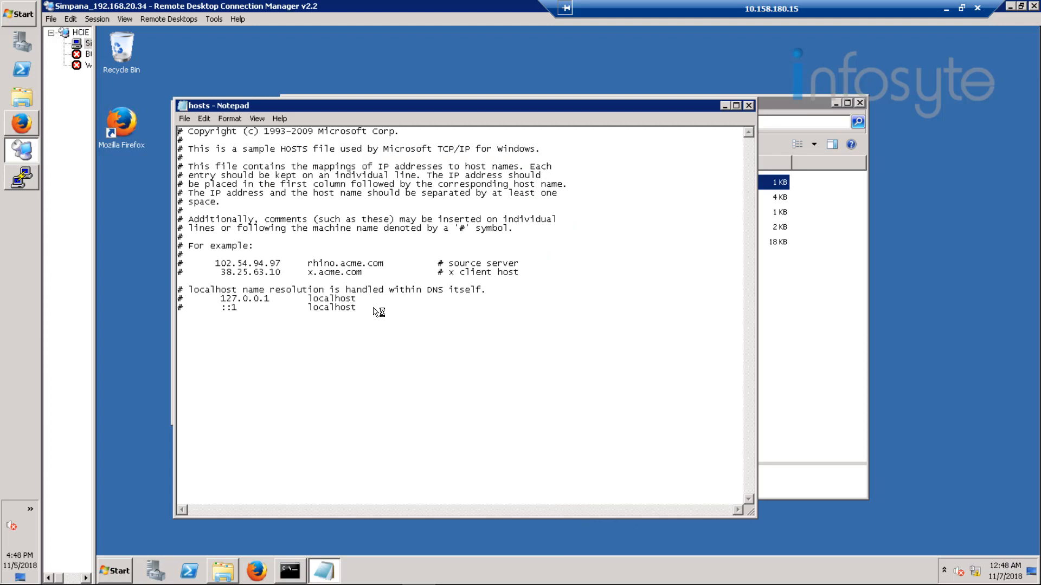
Step: Type 192.168.20.20 at the end of the hosts file
left_click(365, 313)
type("192..")
key("BackSpace")
type("168.20.20")
Step: Paste B05-Production copied from PuTTY after it, then add a line 192.168.20.34
left_click(28, 185)
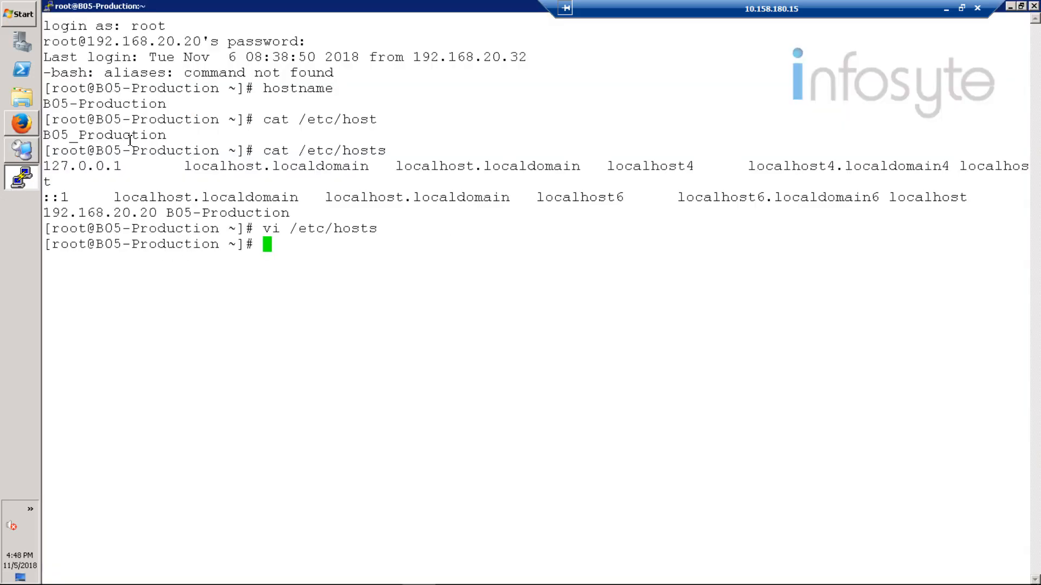
left_click_drag(165, 105, 43, 104)
key("ctrl+c")
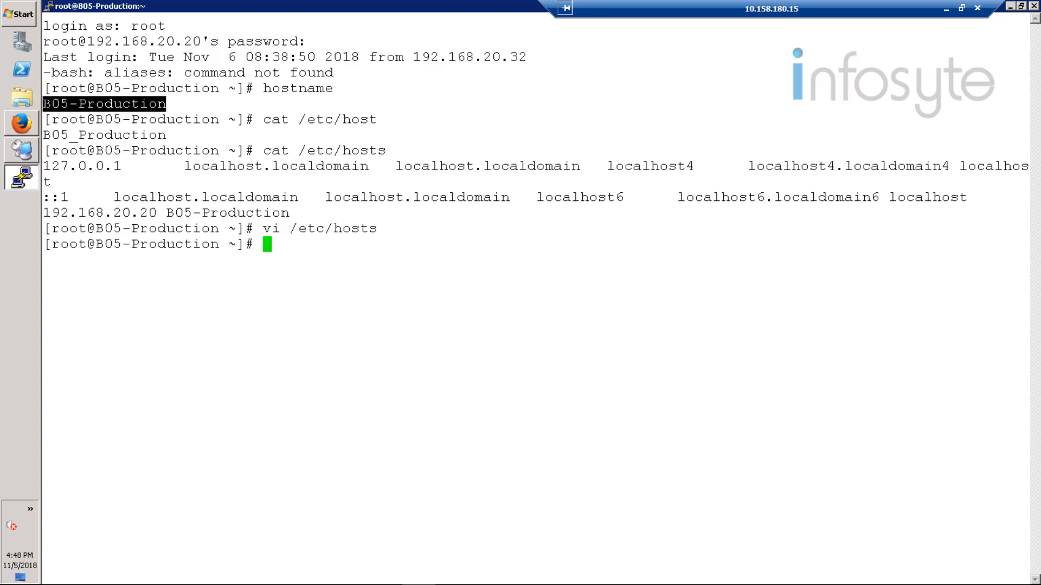
left_click(16, 154)
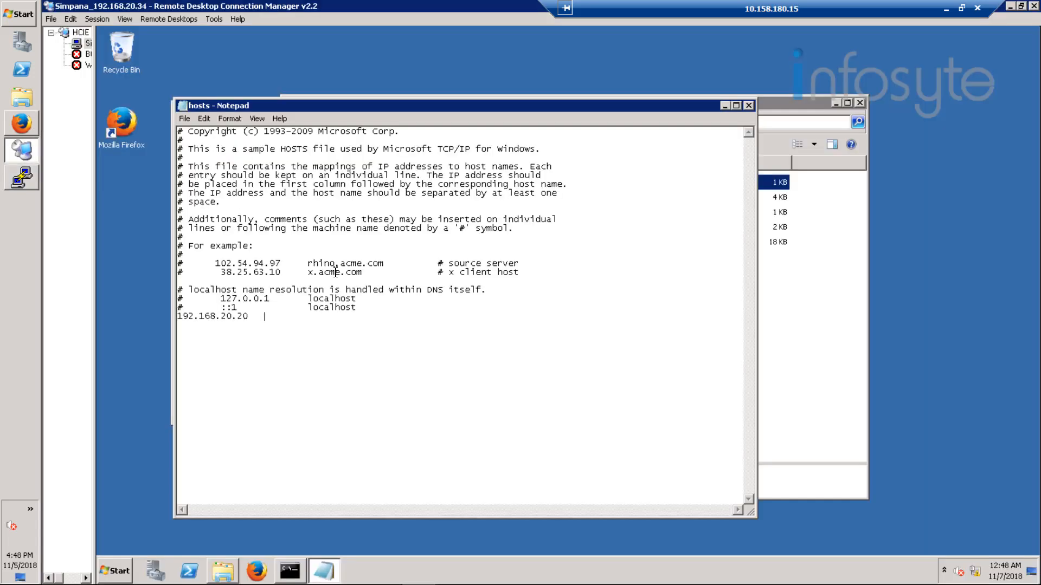
right_click(286, 315)
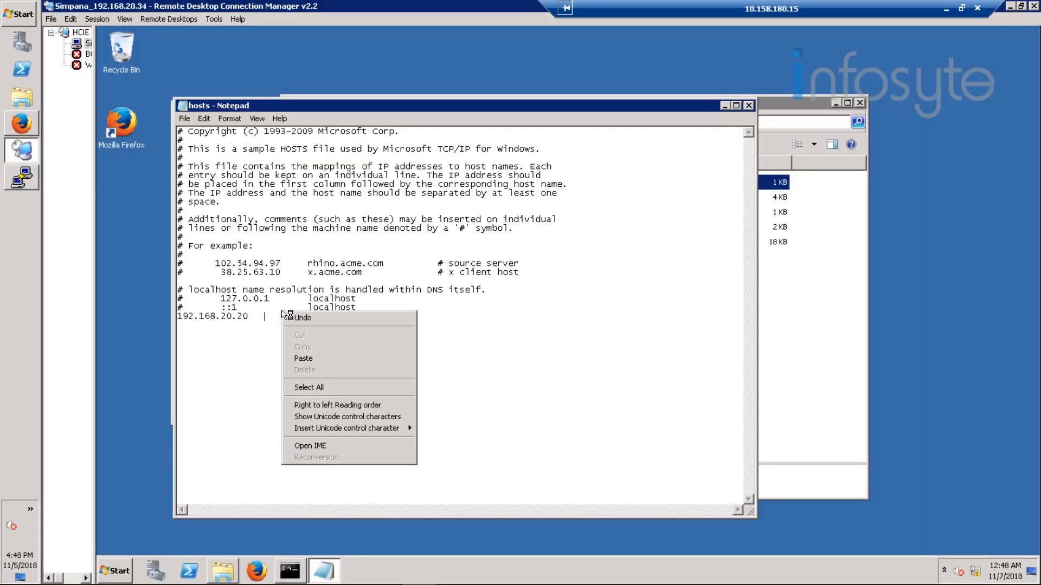
left_click(297, 349)
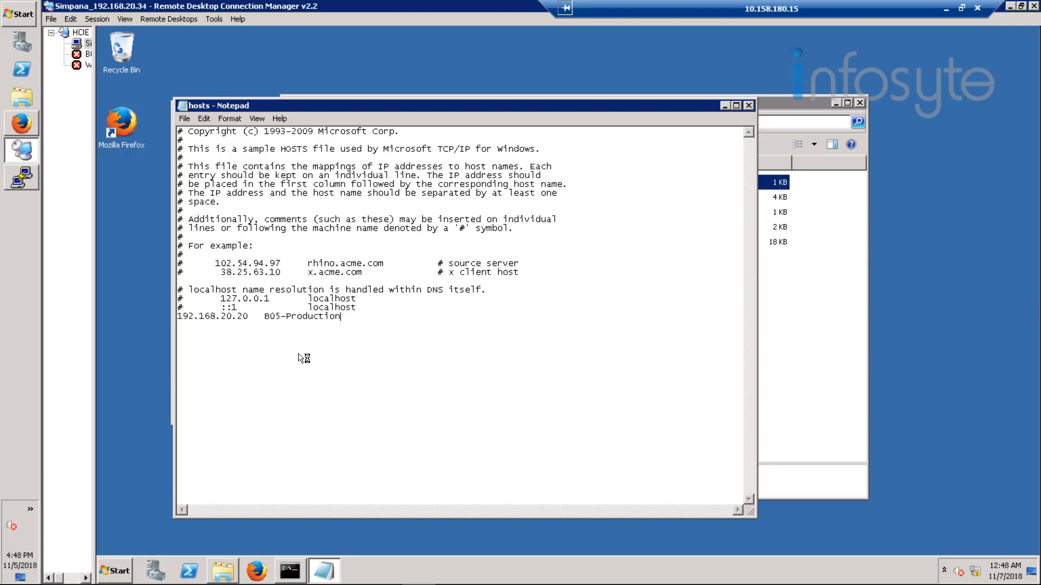
key("Return")
type("192.168.20.34")
Step: Copy the hostname Simpana from the Command Prompt output
left_click(293, 573)
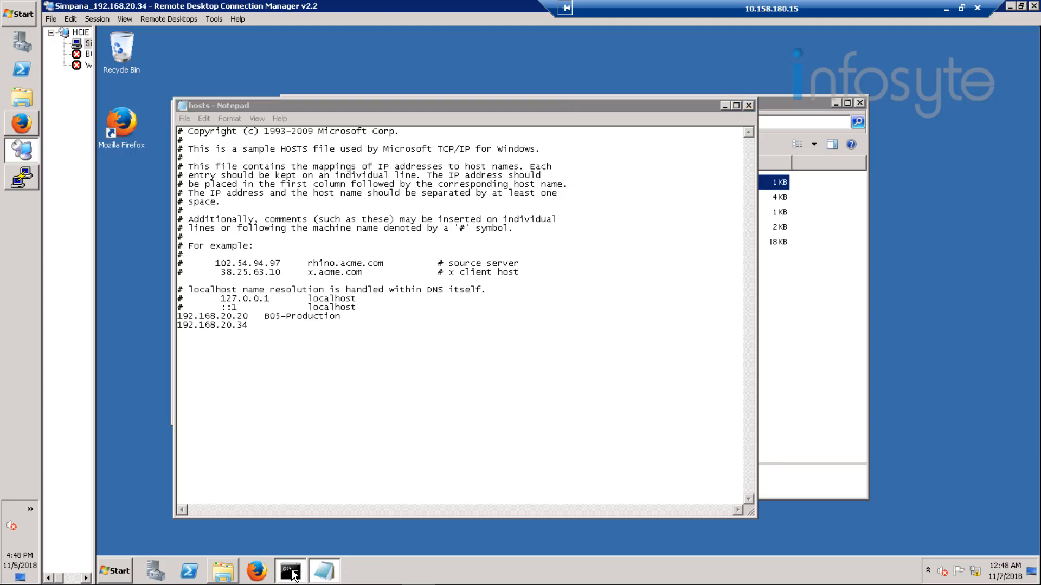
right_click(223, 112)
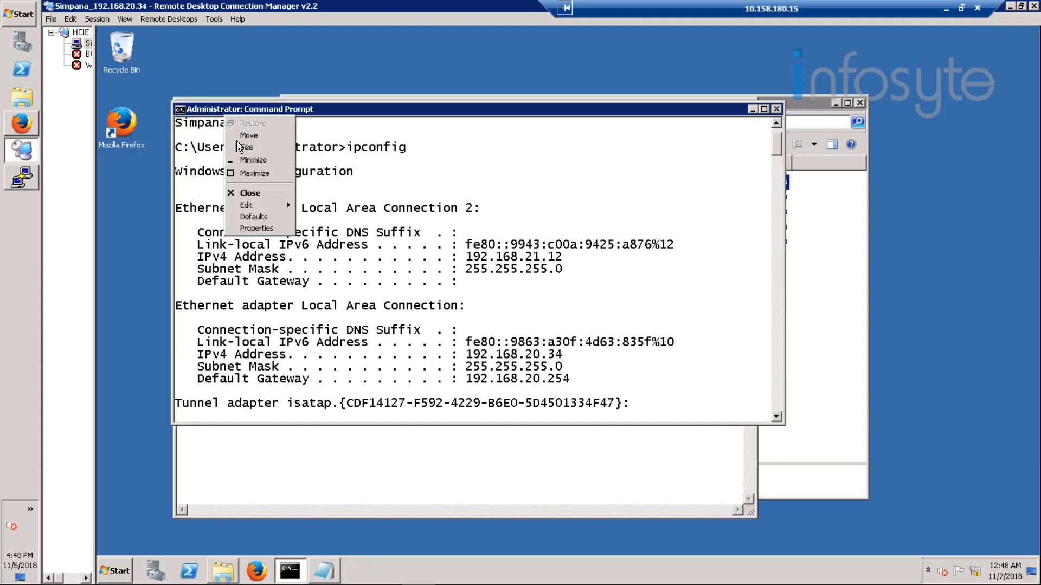
mouse_move(244, 206)
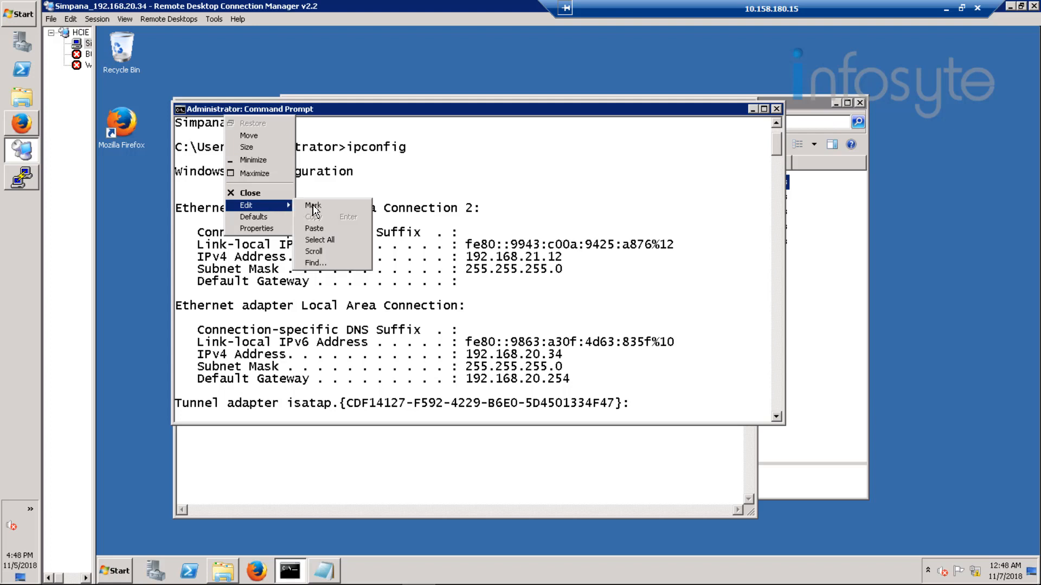
left_click(313, 206)
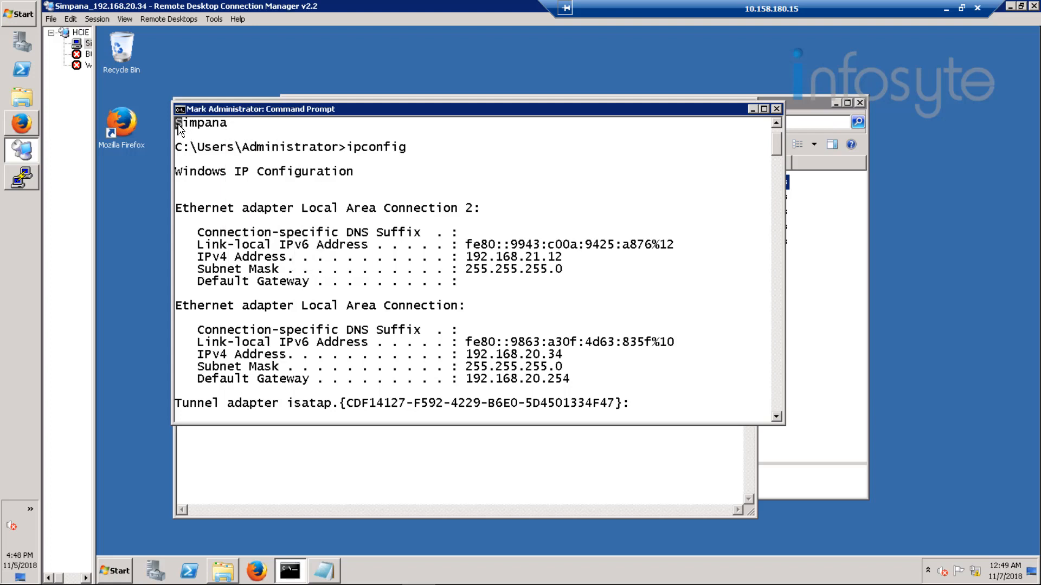
left_click_drag(178, 128, 226, 135)
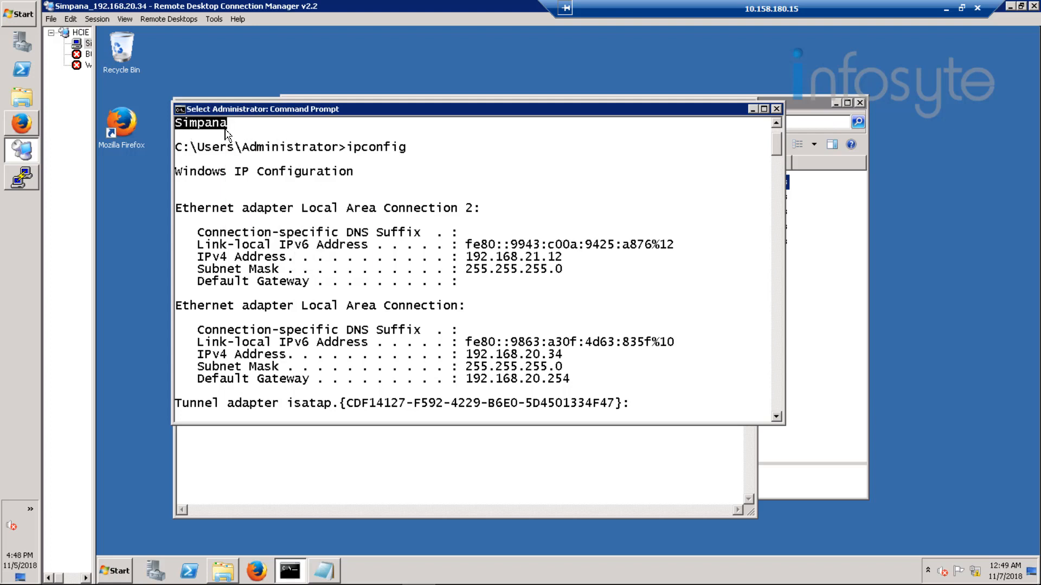
key("Return")
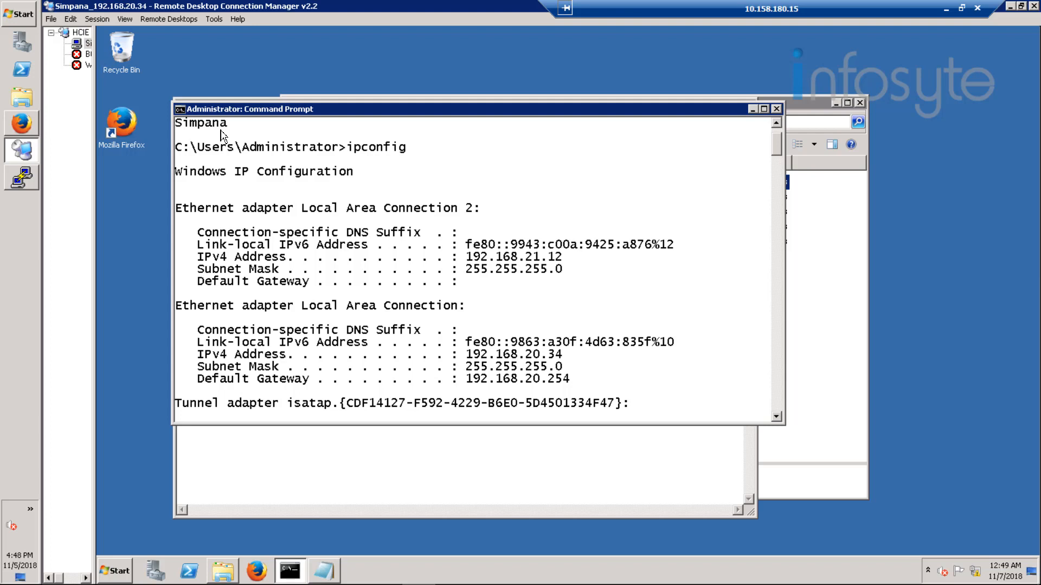
Step: Paste Simpana after 192.168.20.34 in Notepad and save the hosts file
left_click(346, 441)
left_click(281, 325)
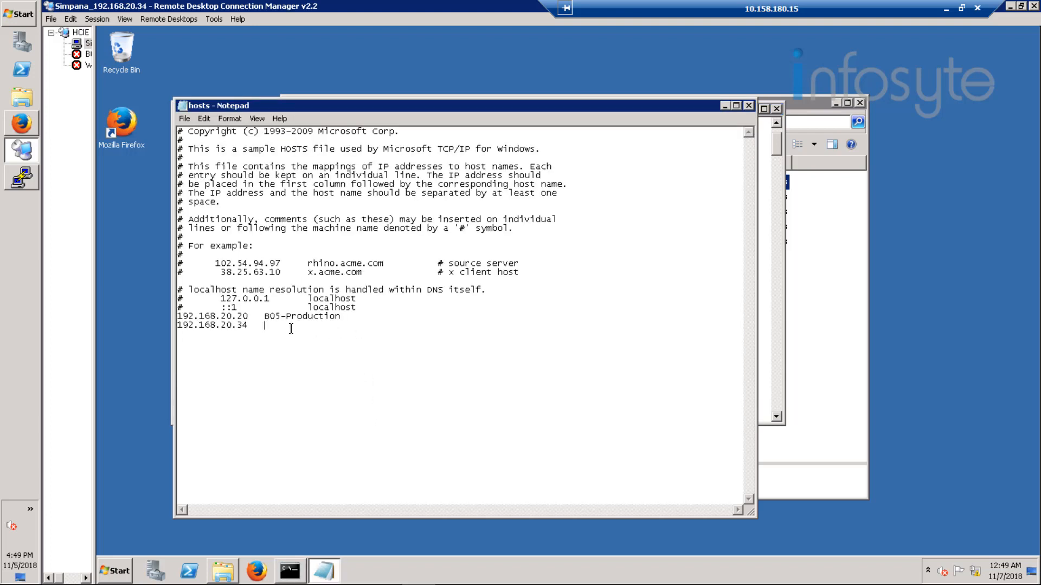
right_click(289, 328)
left_click(329, 376)
left_click(185, 119)
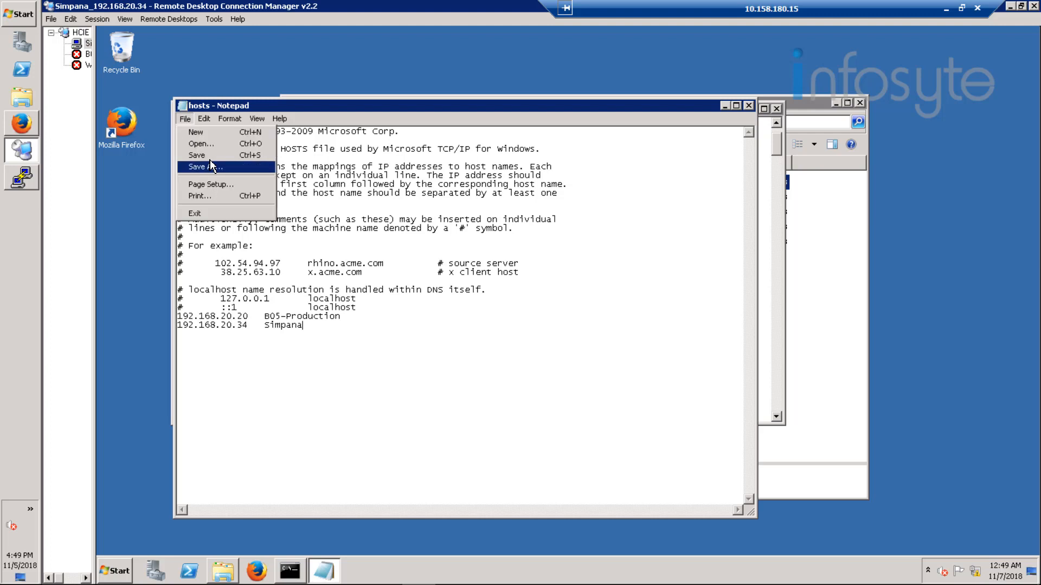
left_click(206, 158)
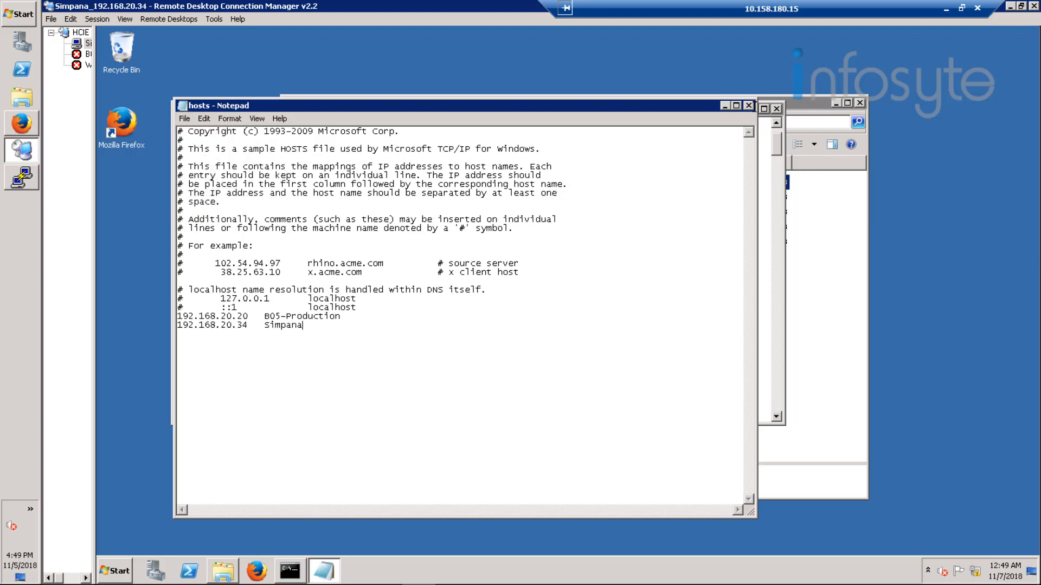
Step: Close Notepad, the Command Prompt and the etc folder window
left_click(745, 106)
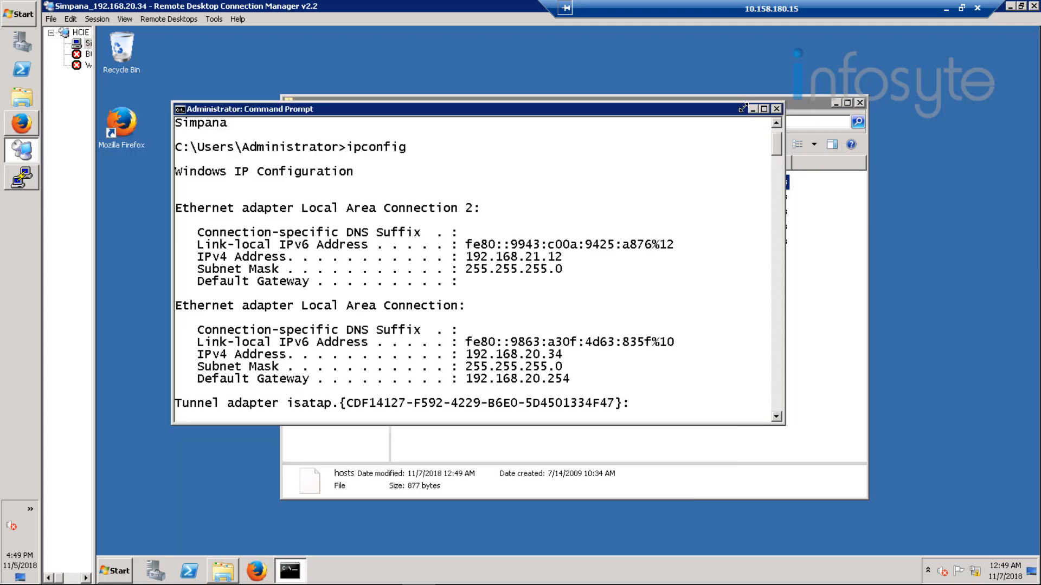
left_click(776, 109)
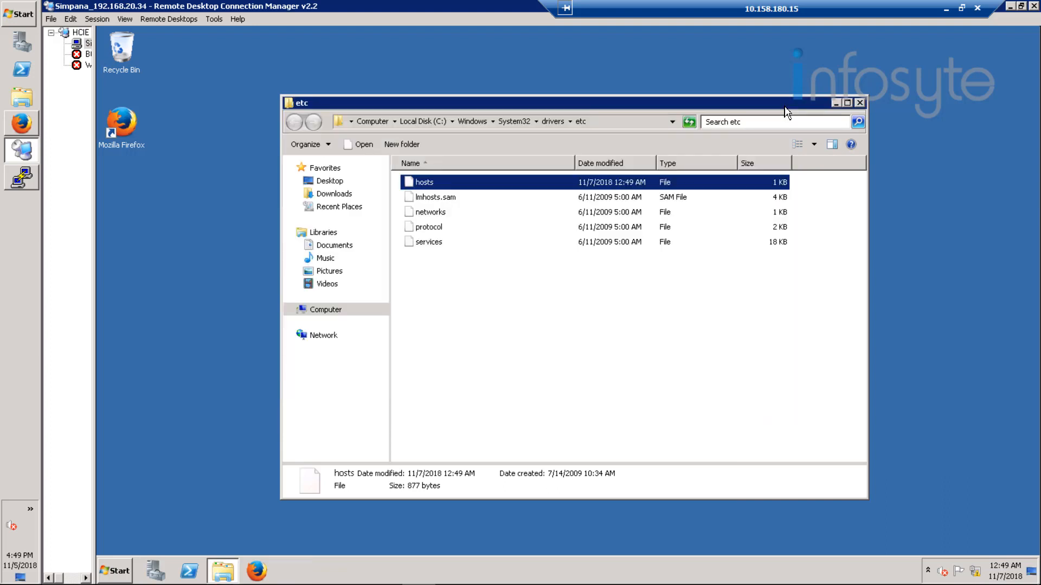
left_click(860, 103)
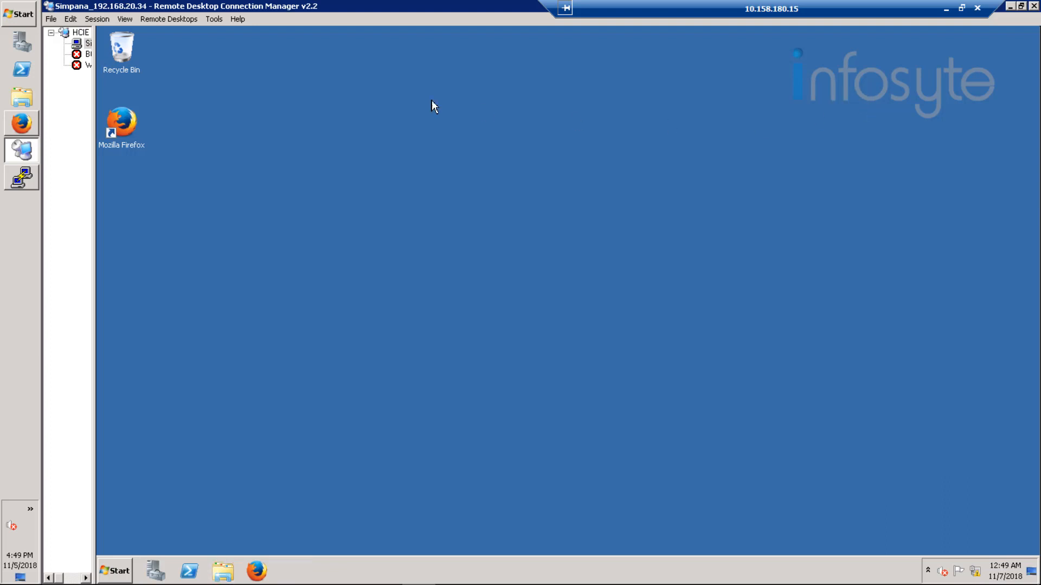
Step: Open DVD Drive (E:) DVD1 from Computer and run SetupAll
left_click(125, 570)
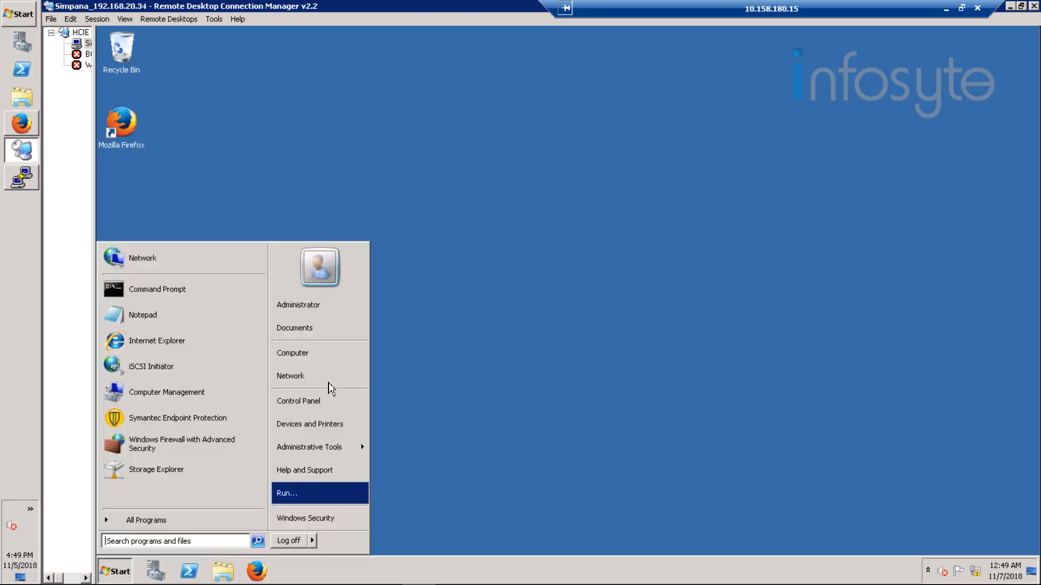
left_click(312, 356)
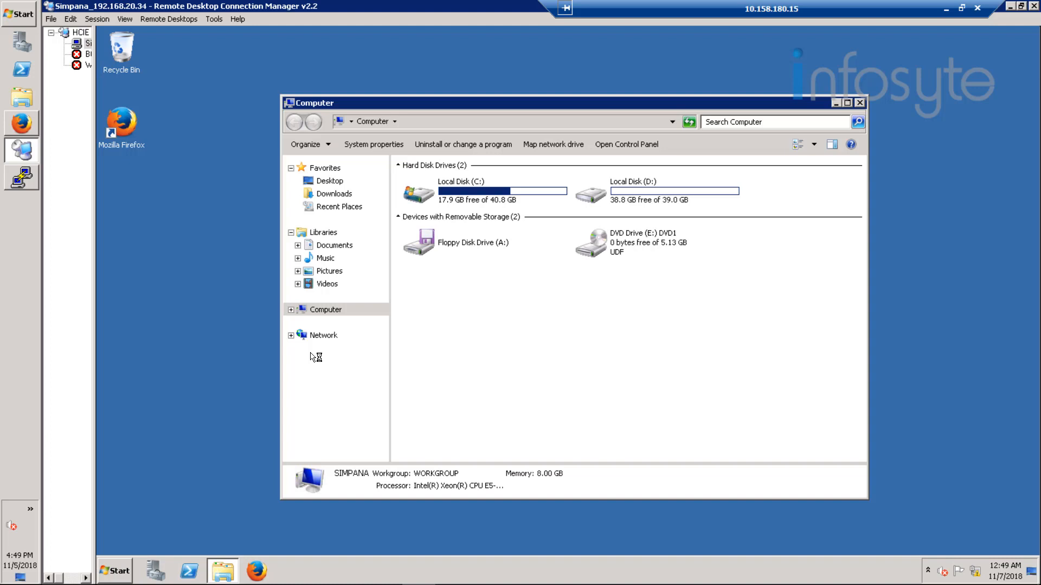
left_click(617, 251)
double_click(615, 249)
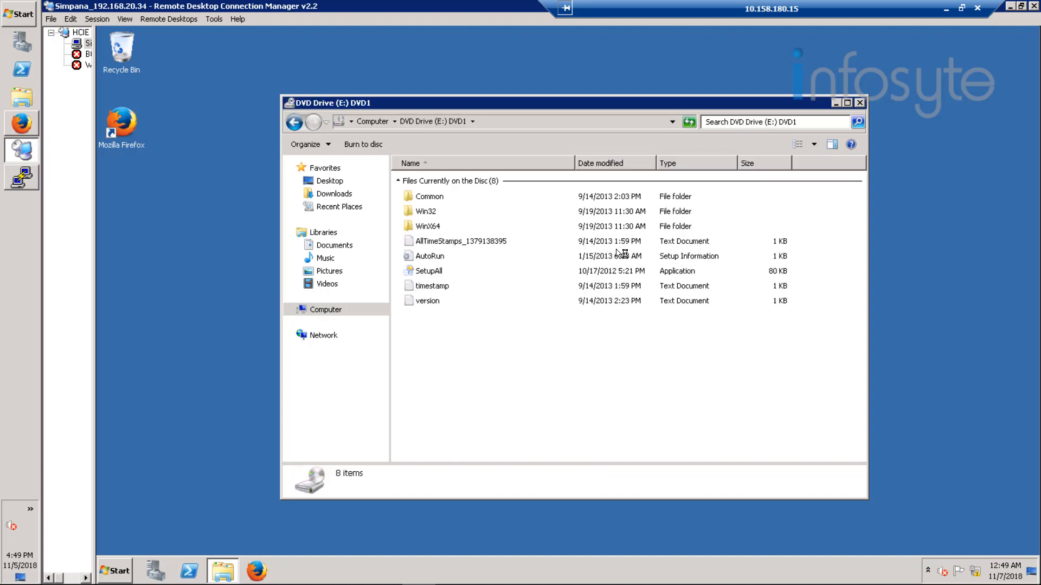
left_click(430, 272)
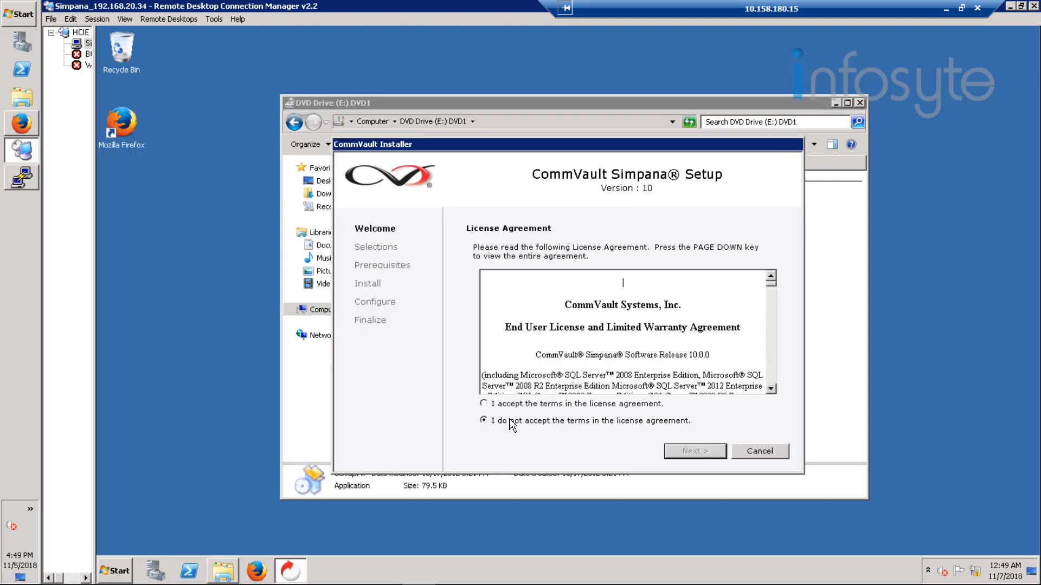
Step: Accept the license and keep the Standard install type, creating a new CommCell
left_click(523, 406)
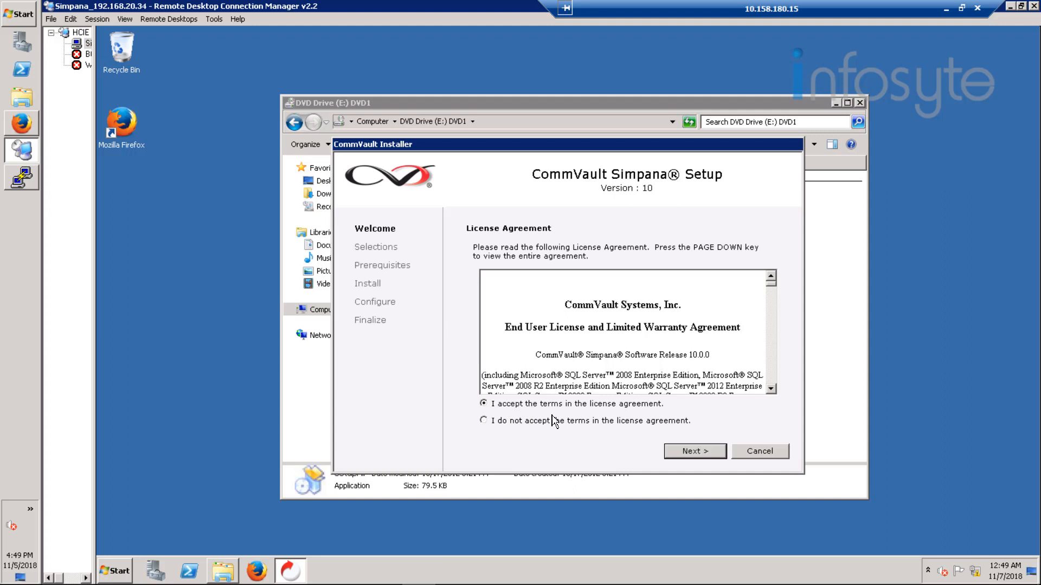
left_click(688, 452)
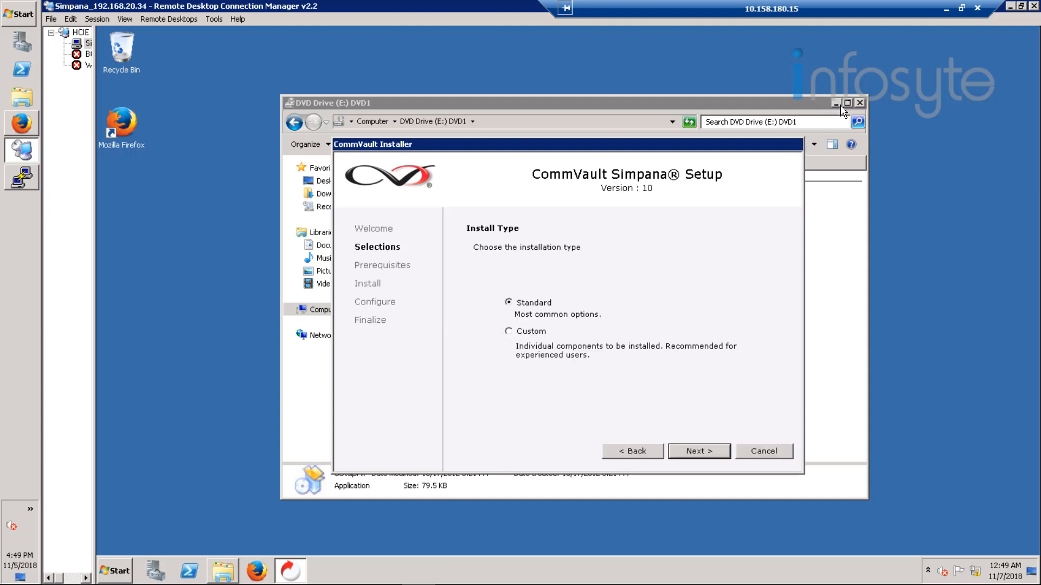
left_click(691, 451)
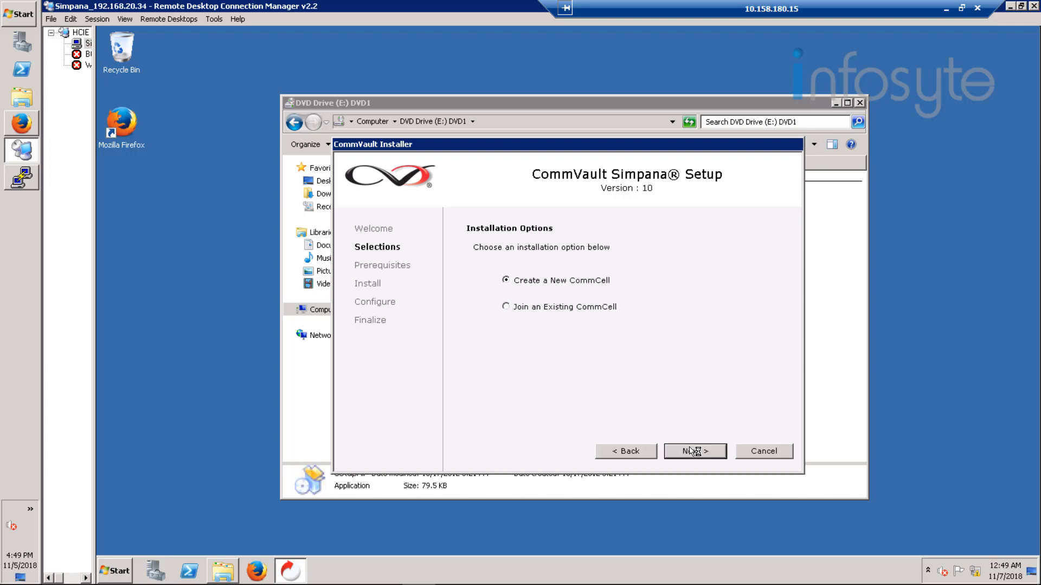
left_click(693, 451)
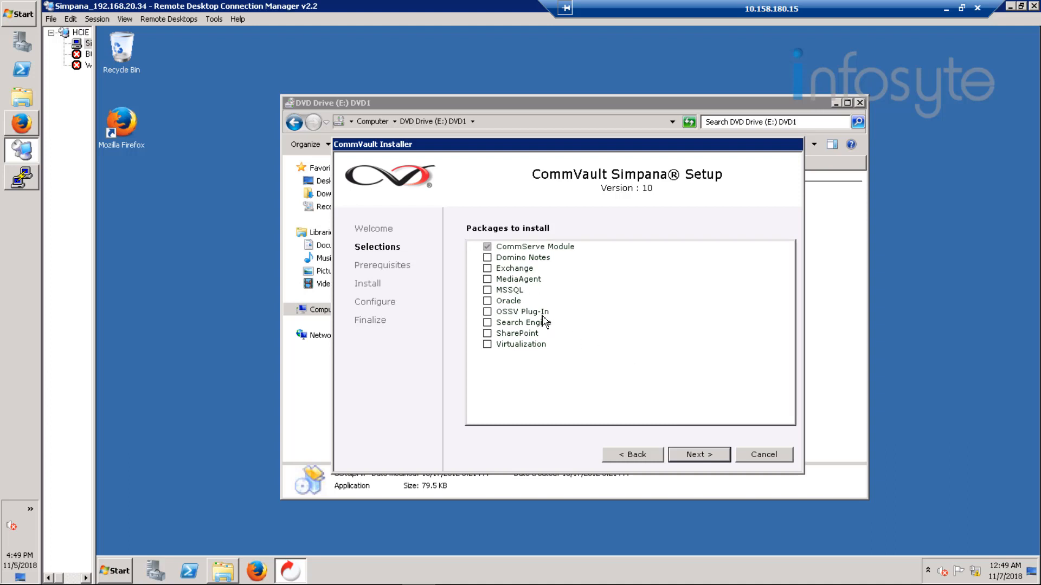
Step: Add the MediaAgent package and dismiss the non-empty destination folder error
left_click(518, 279)
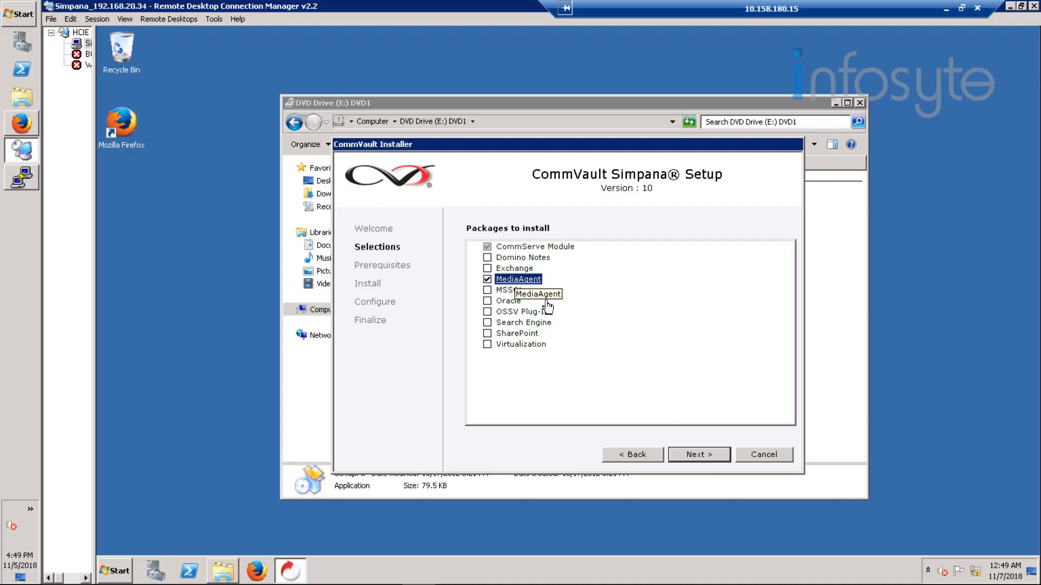
left_click(702, 461)
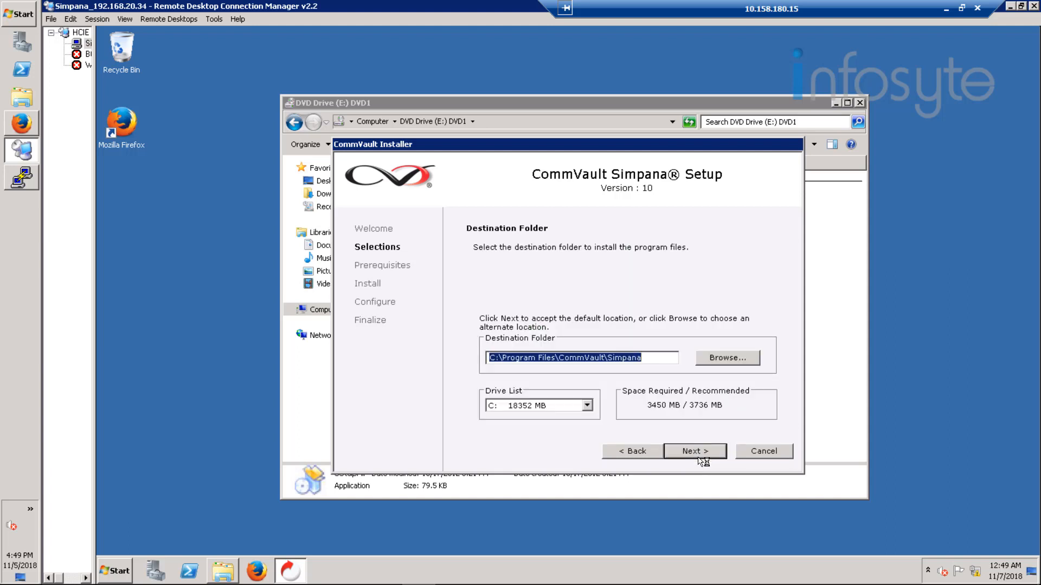
left_click(700, 456)
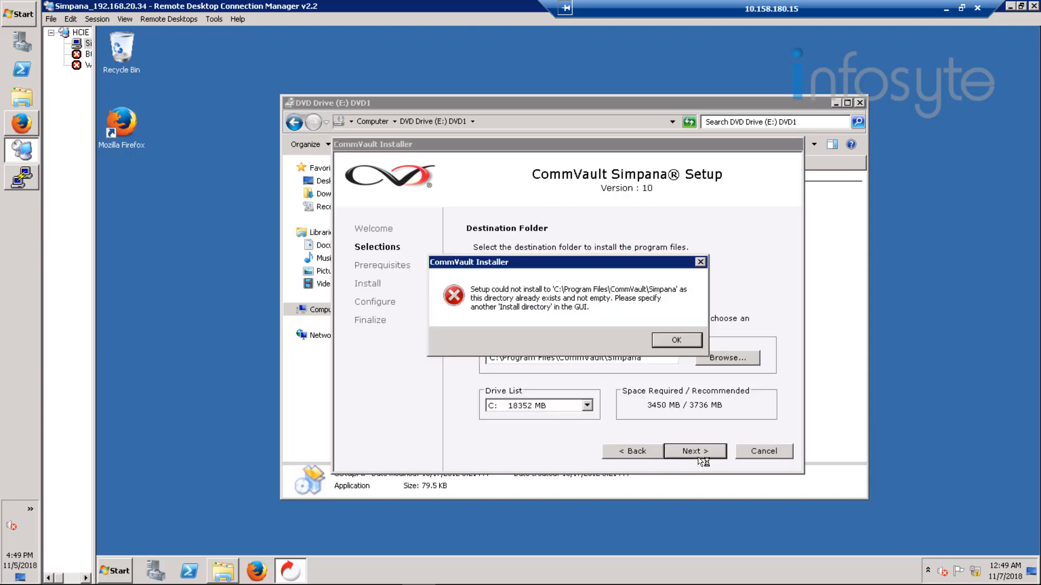
left_click(672, 342)
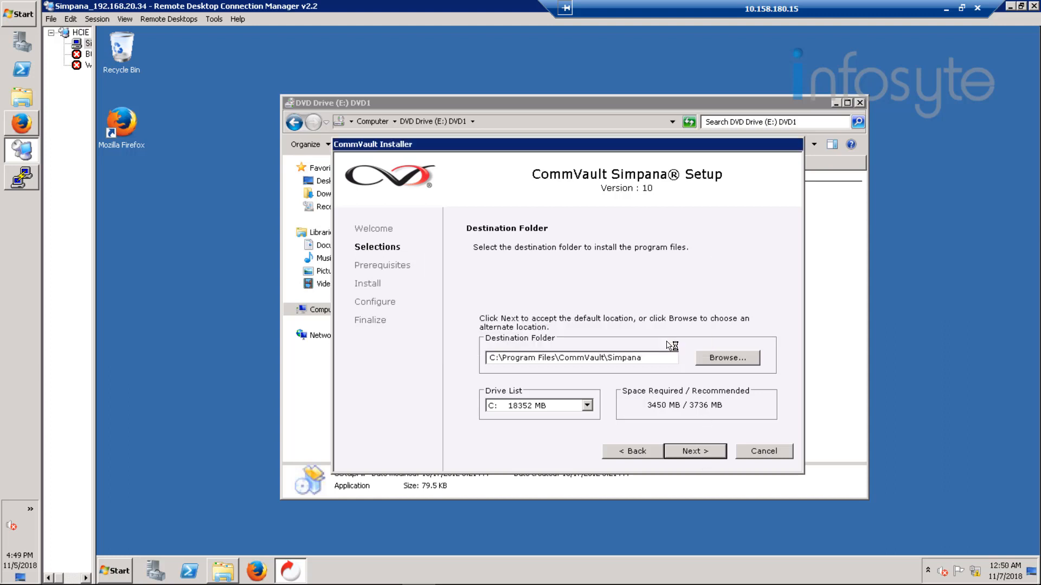
Step: Browse from Computer to C:\Program Files and inspect the leftover CommVault folder
left_click(222, 572)
left_click(326, 310)
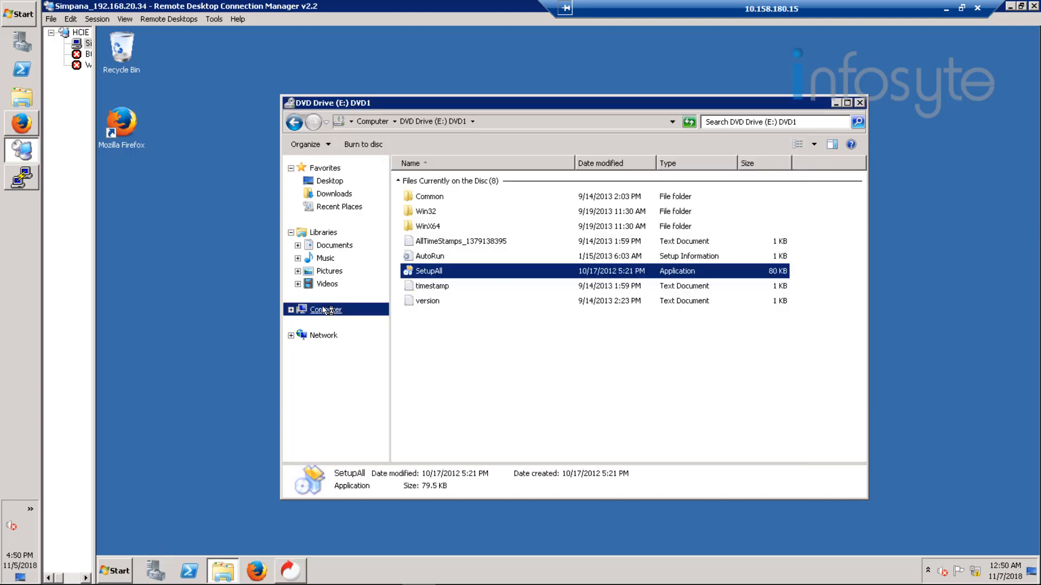
double_click(488, 196)
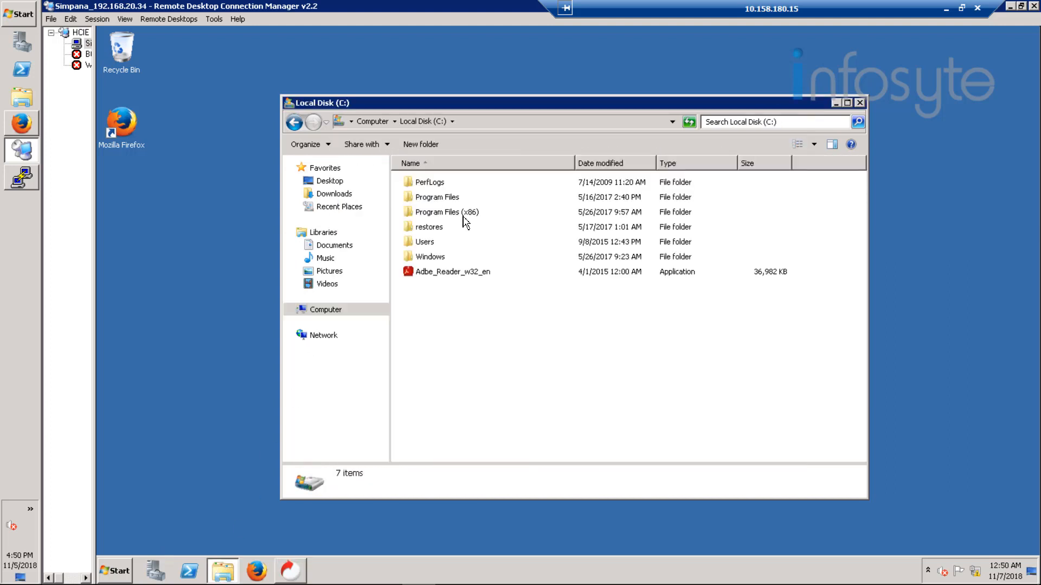
double_click(455, 199)
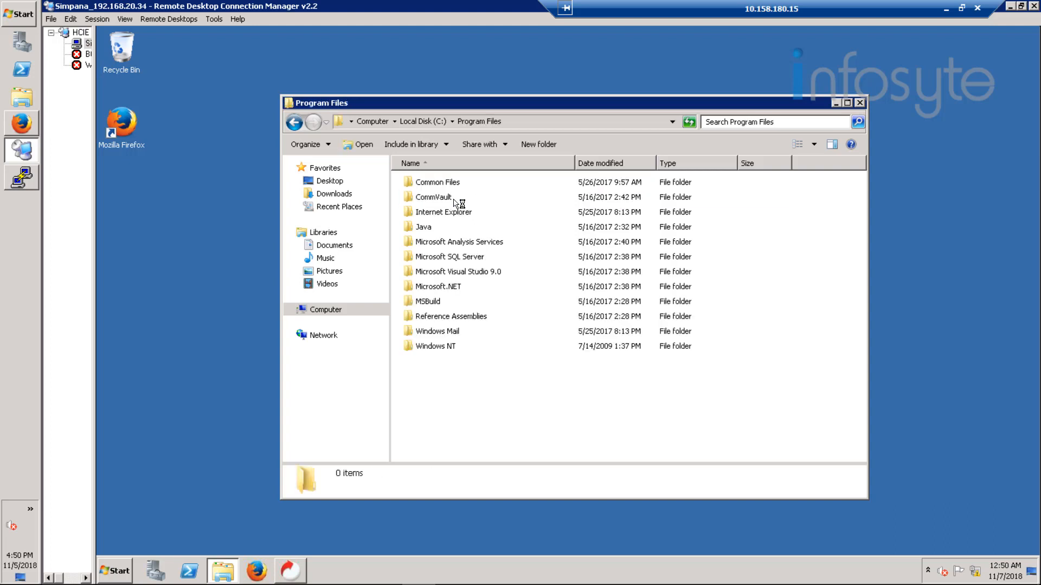
double_click(448, 199)
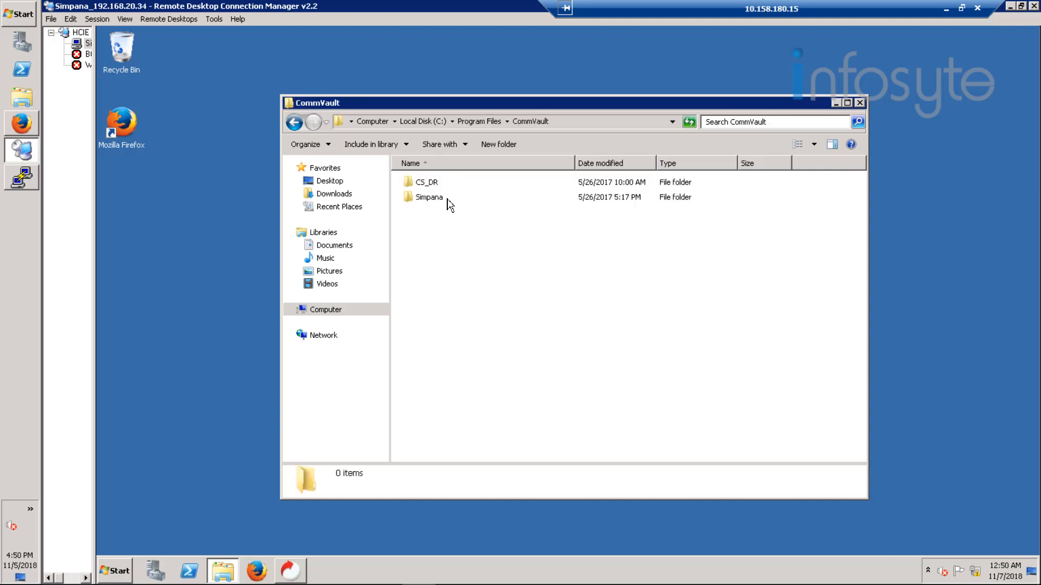
left_click(479, 122)
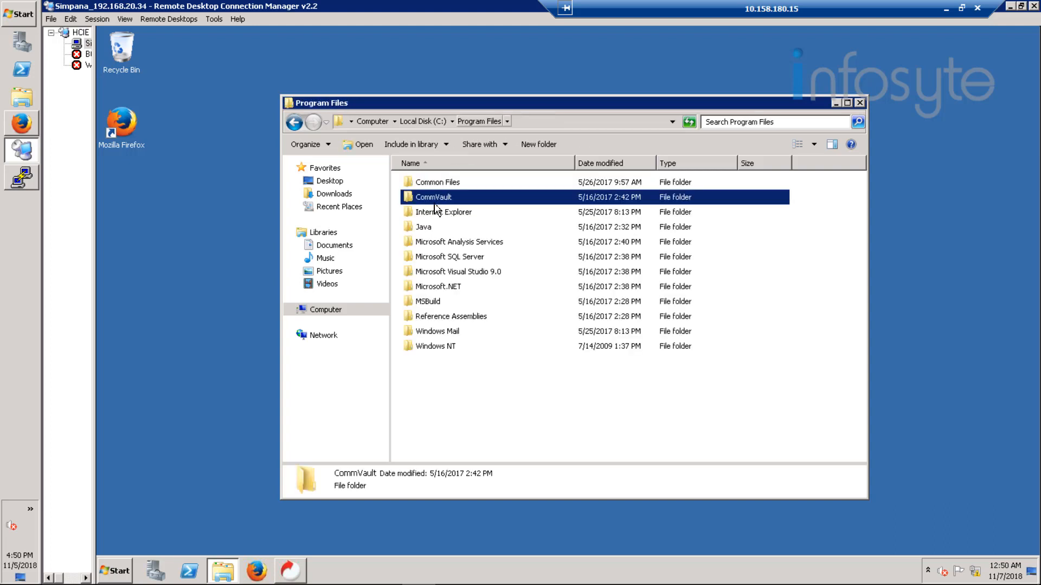
double_click(435, 198)
Step: Delete the CommVault folder from Program Files and close the Explorer window
right_click(434, 198)
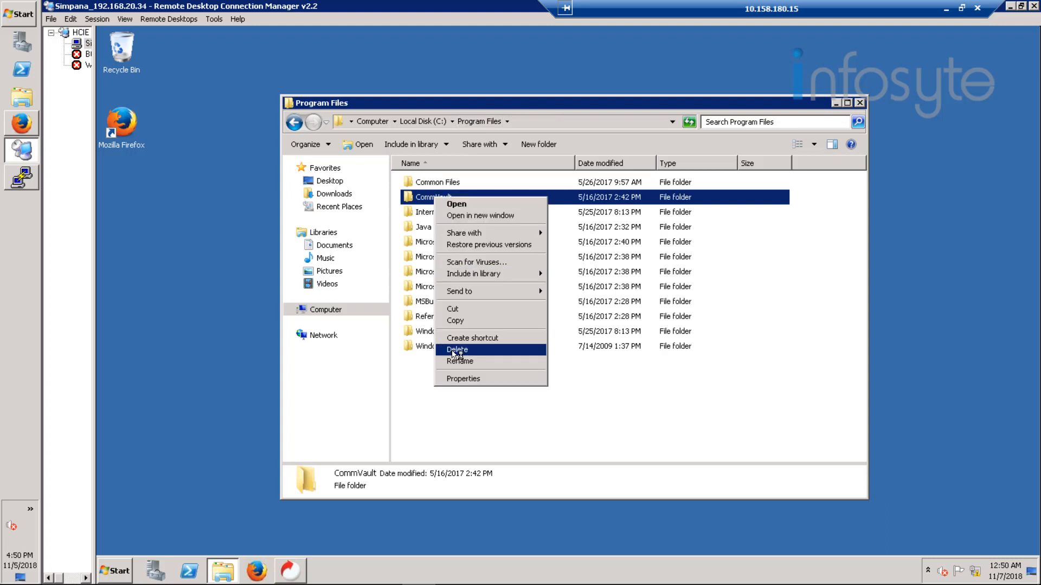
left_click(454, 350)
left_click(628, 352)
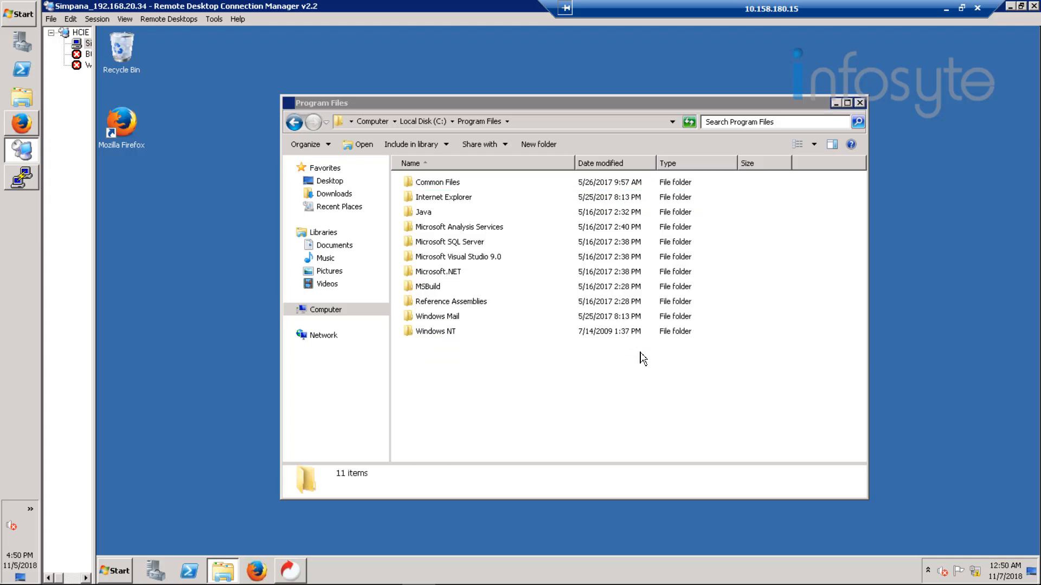
left_click(860, 102)
Step: Keep the destination folder and start installing the selected Version 10 packages
left_click(688, 451)
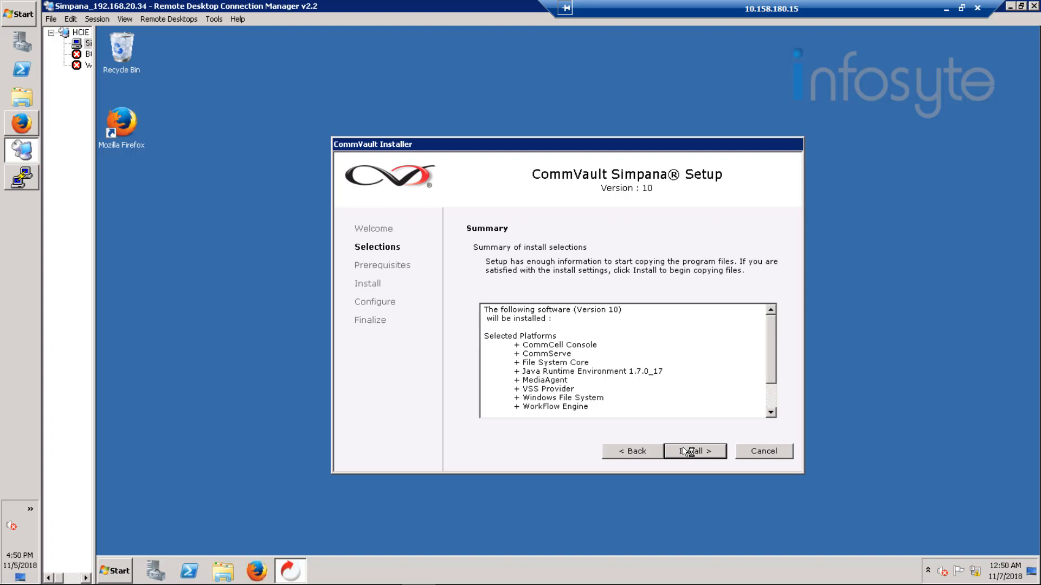
left_click(689, 452)
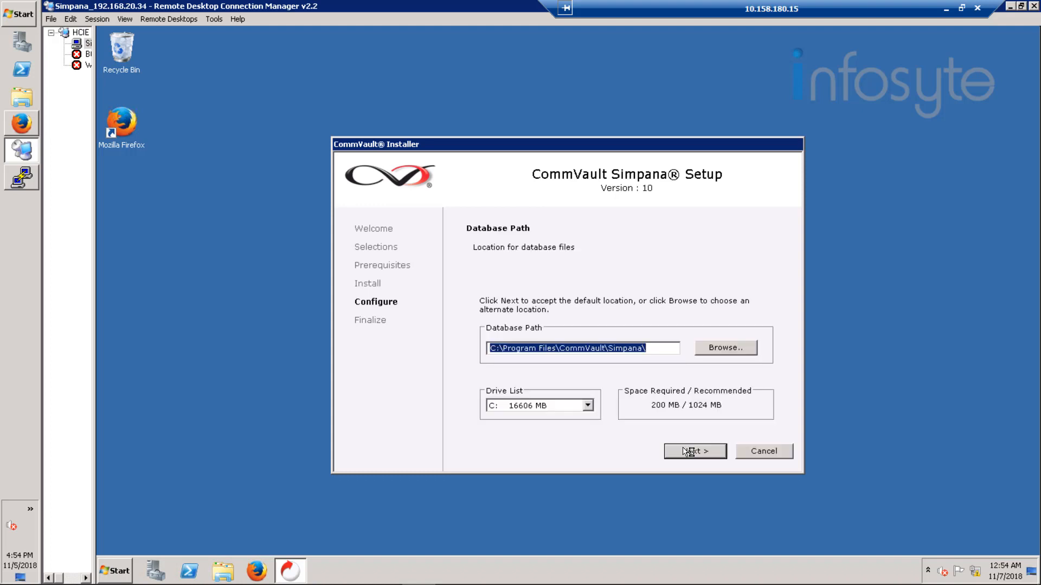
Step: Keep the default database path and new database, and set the administrator password
left_click(689, 453)
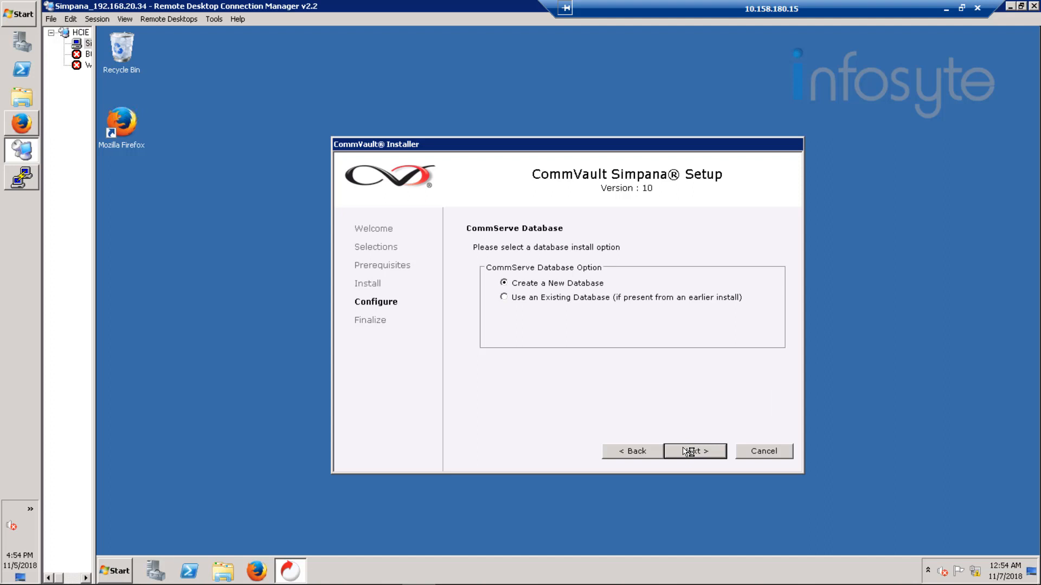
left_click(688, 453)
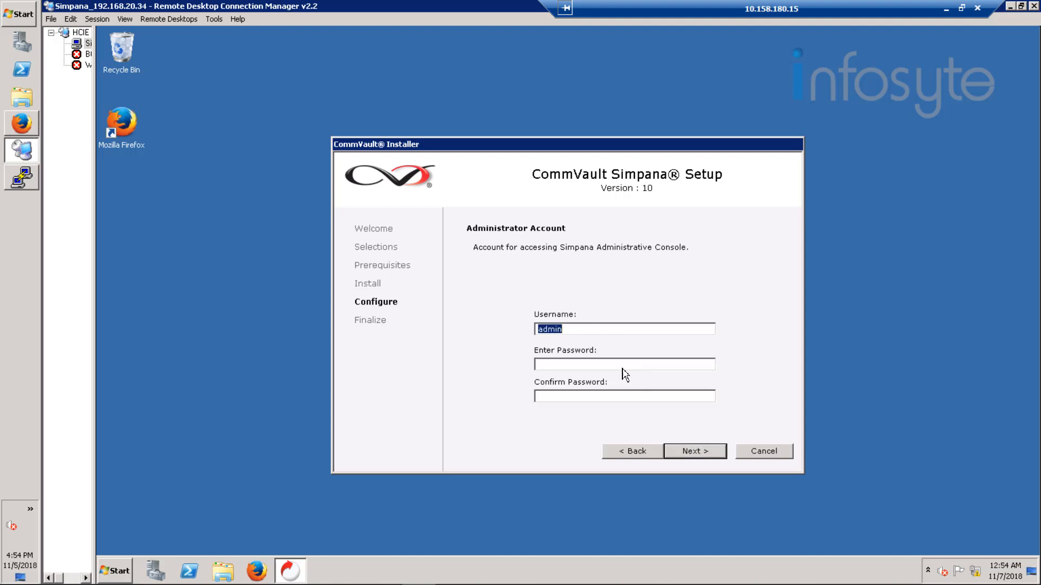
left_click(614, 365)
type("••••••••••")
key("Tab")
type("••••••")
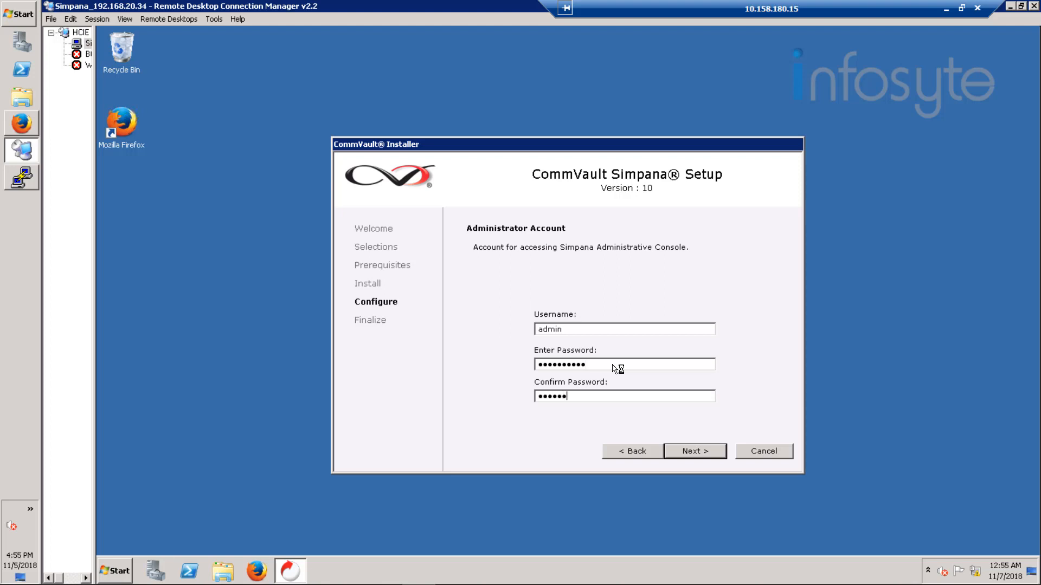
type("••")
left_click(695, 452)
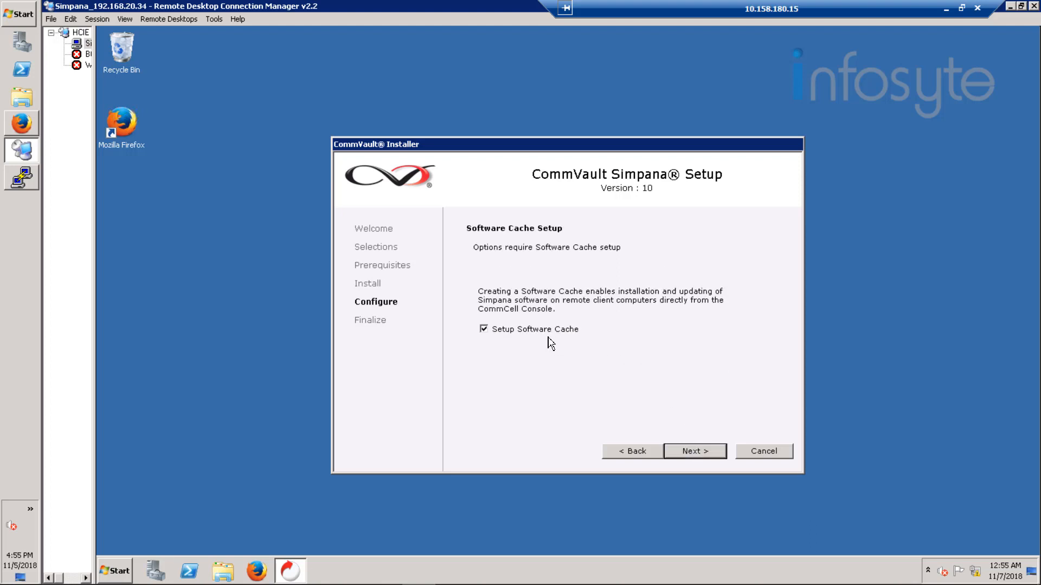
Step: Skip waiting for the software cache and finish without launching the CommCell Console
left_click(696, 451)
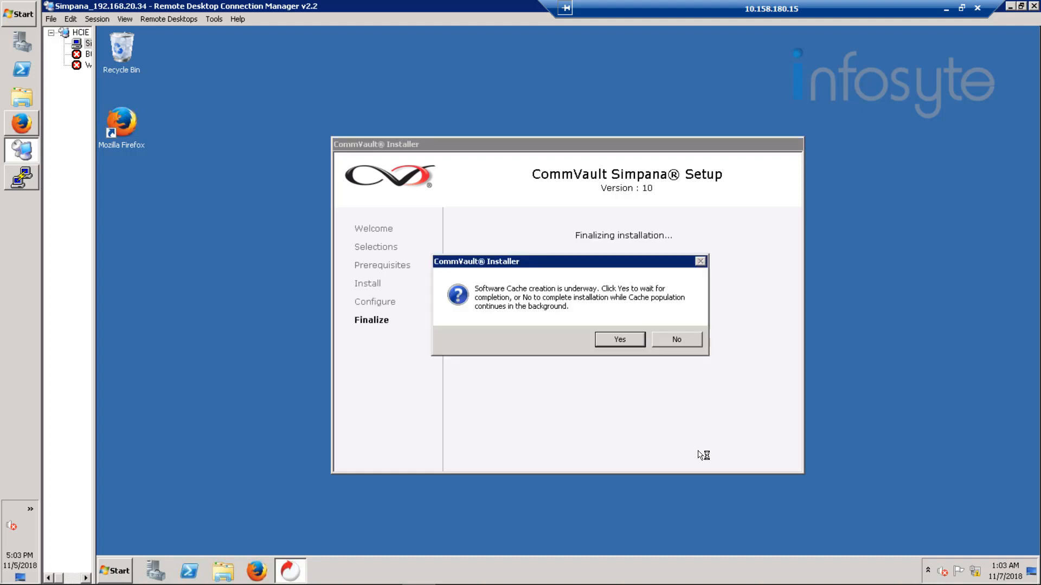
left_click(678, 342)
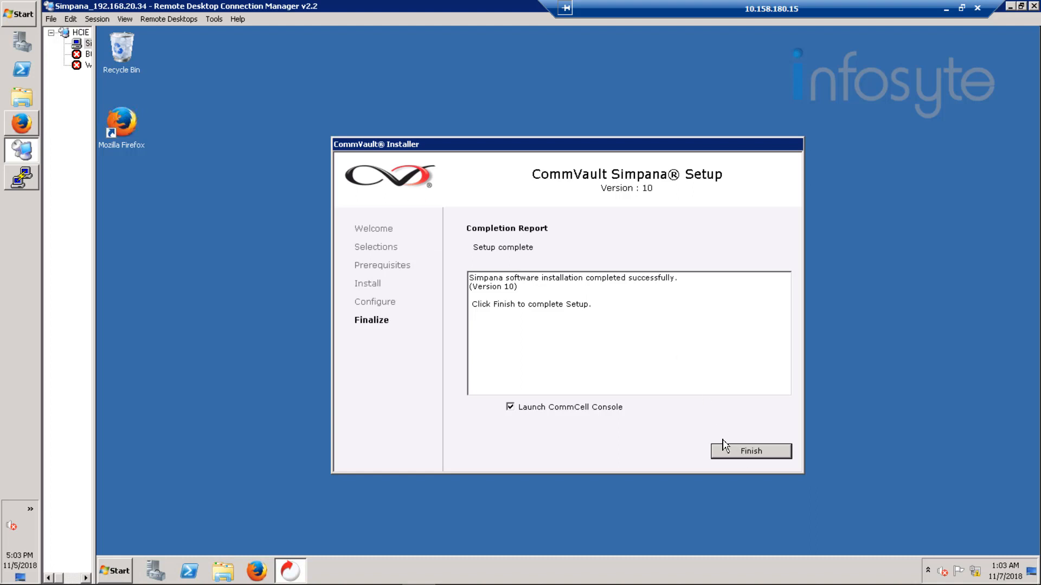
left_click(602, 412)
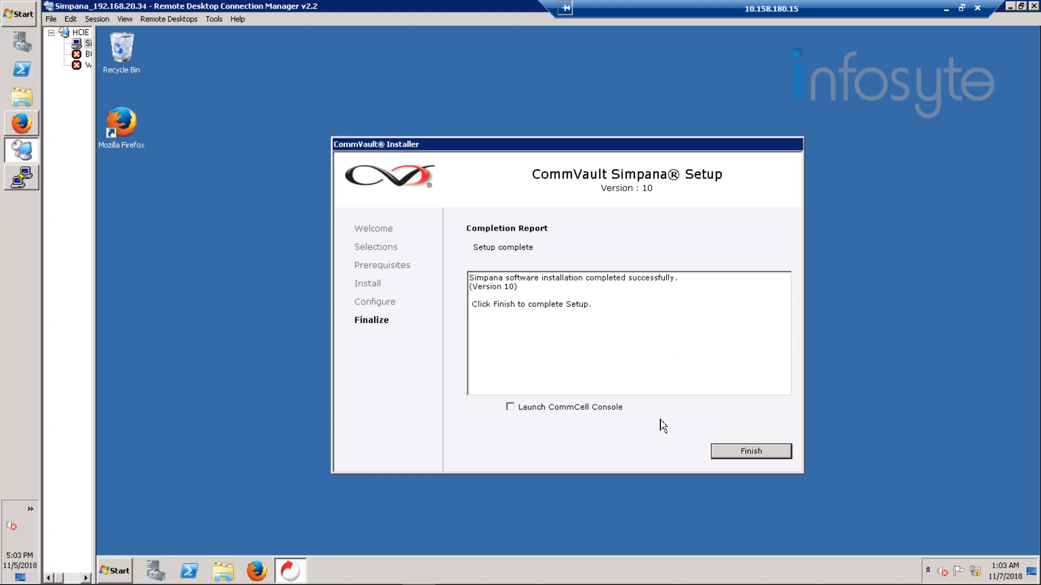
left_click(753, 453)
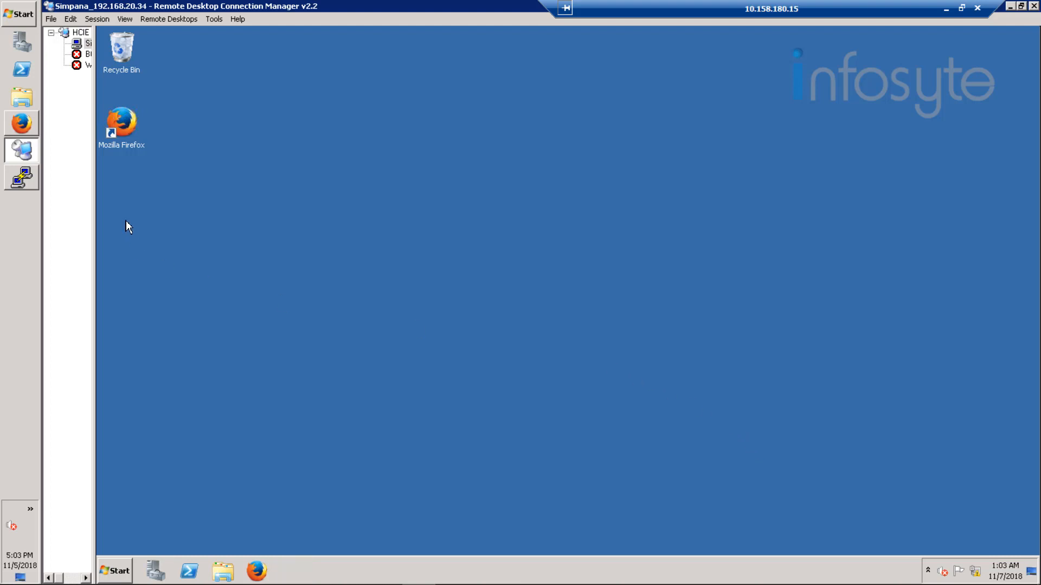
Step: Change into /opt/hcie_software in the terminal and list its files
left_click(23, 179)
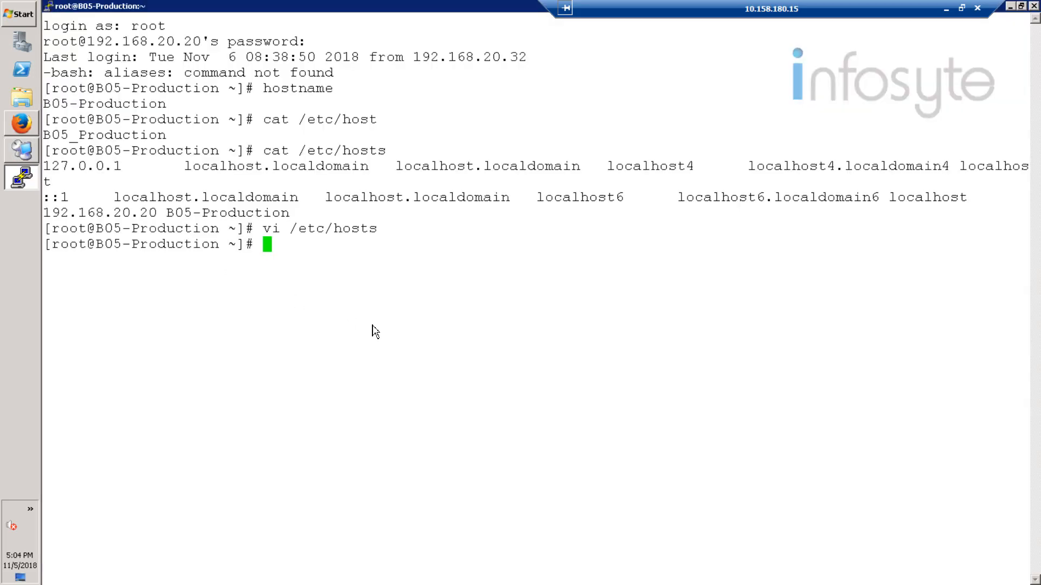
type("cd /opt/so")
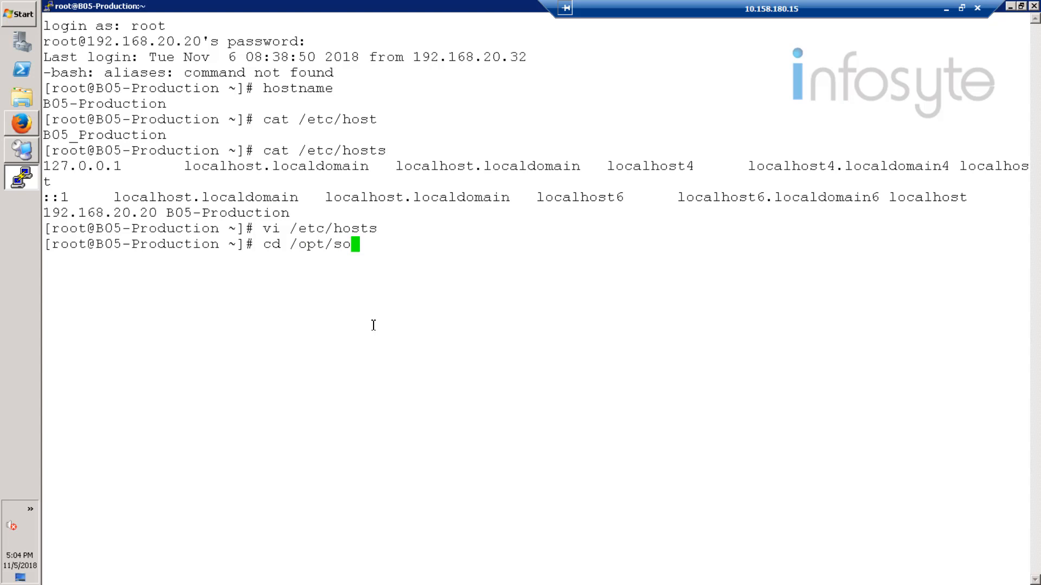
key("BackSpace")
key("BackSpace")
type("hc")
key("Tab")
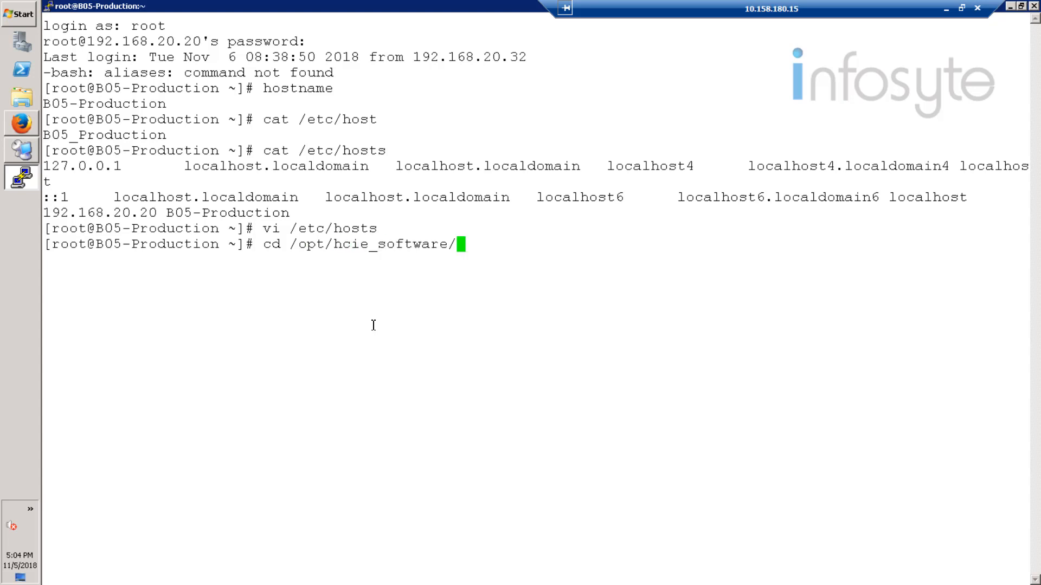
key("Return")
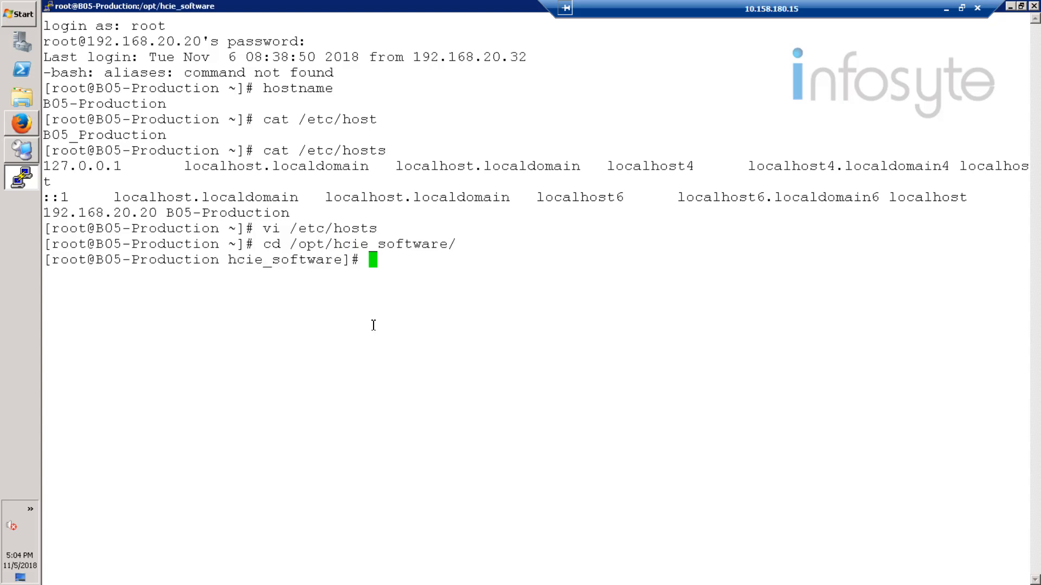
type("ls")
key("Return")
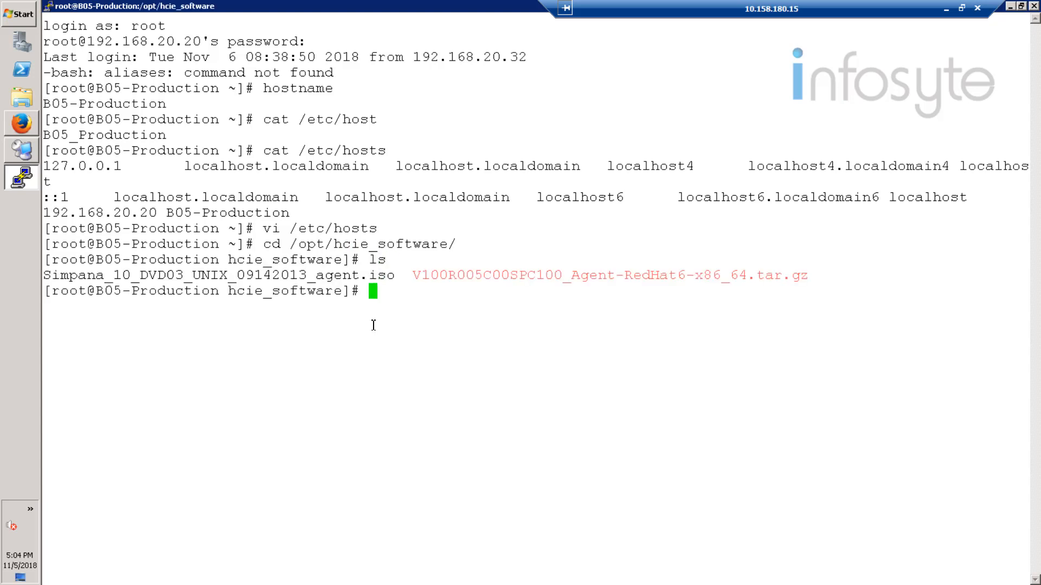
Step: Loop-mount Simpana_10_DVD03_UNIX_09142013_agent.iso at /mnt and list its contents
type("mount -o loop")
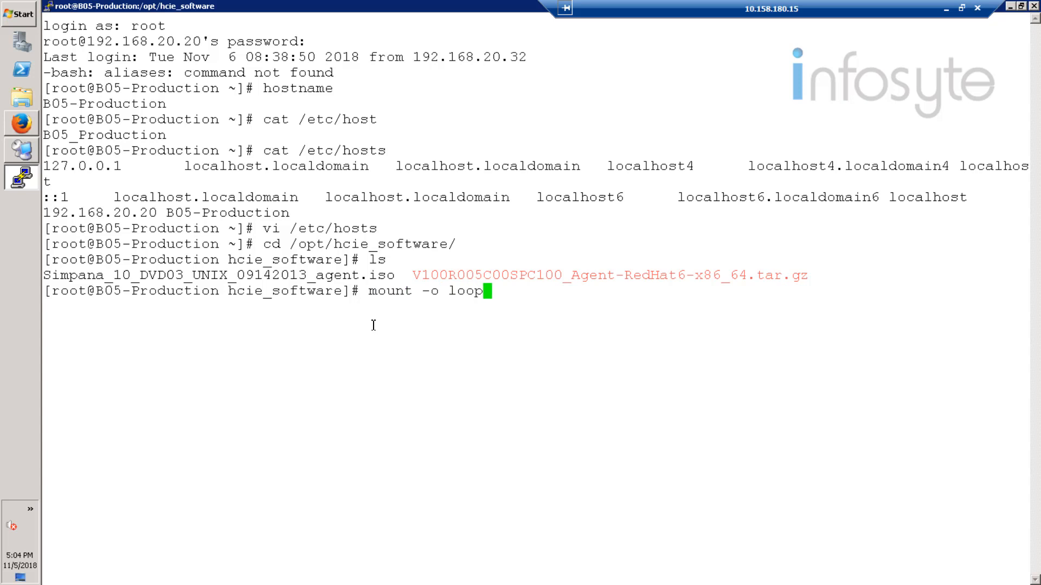
type(" Sim")
key("Tab")
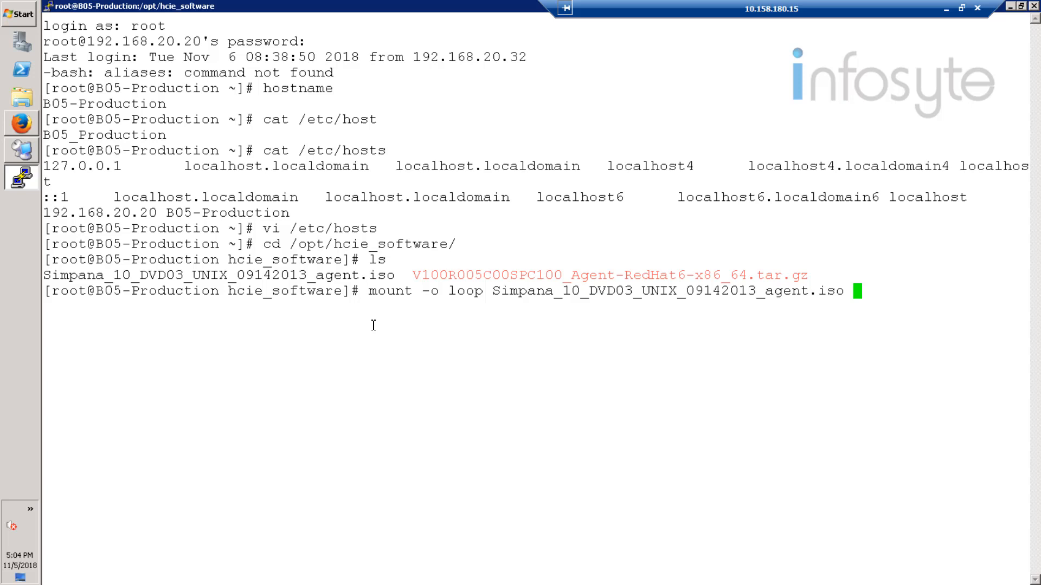
type("/mnt")
key("Return")
type("cd /mnt")
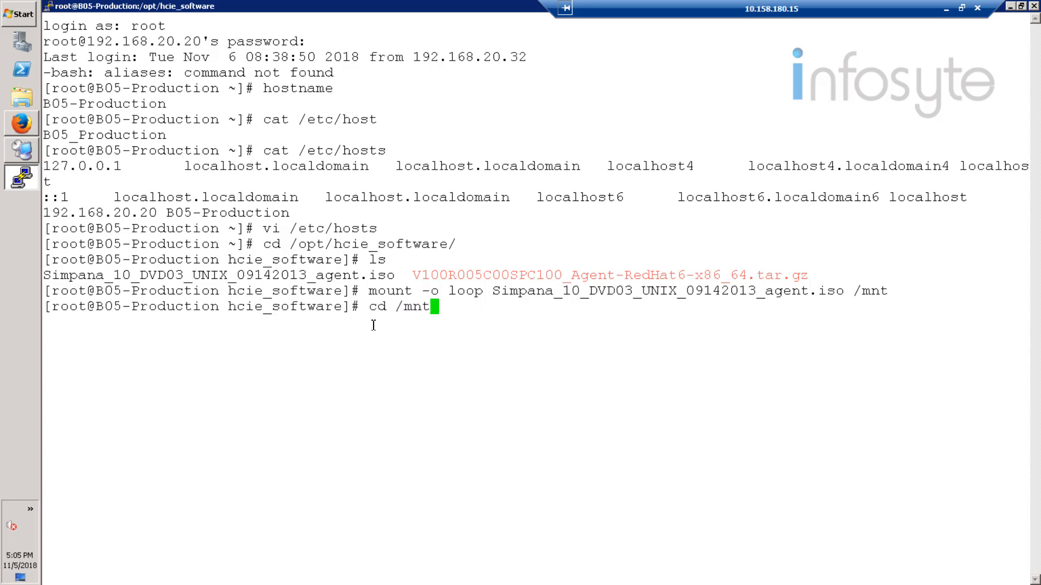
key("Return")
type("ls")
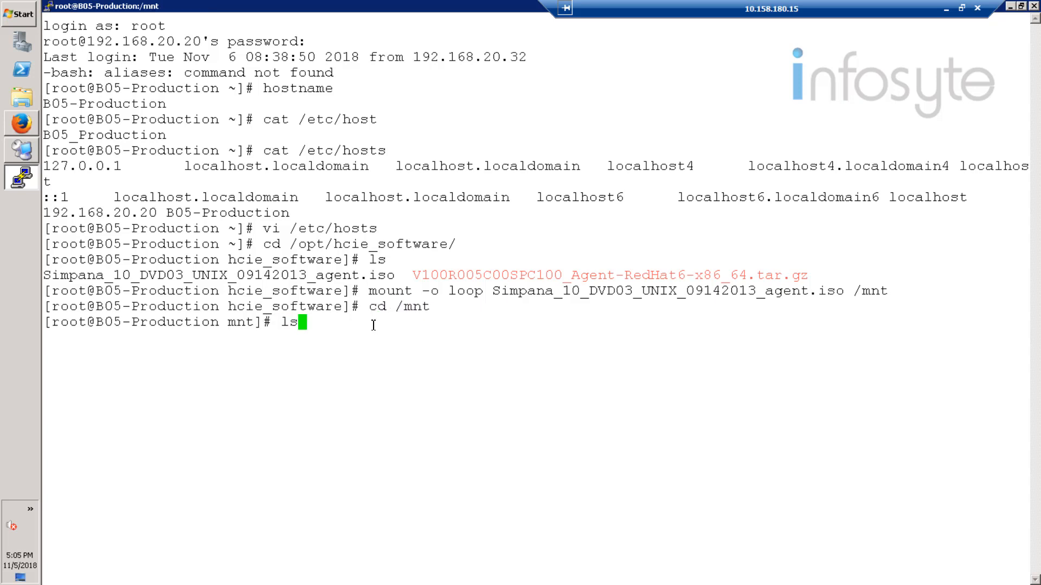
key("Return")
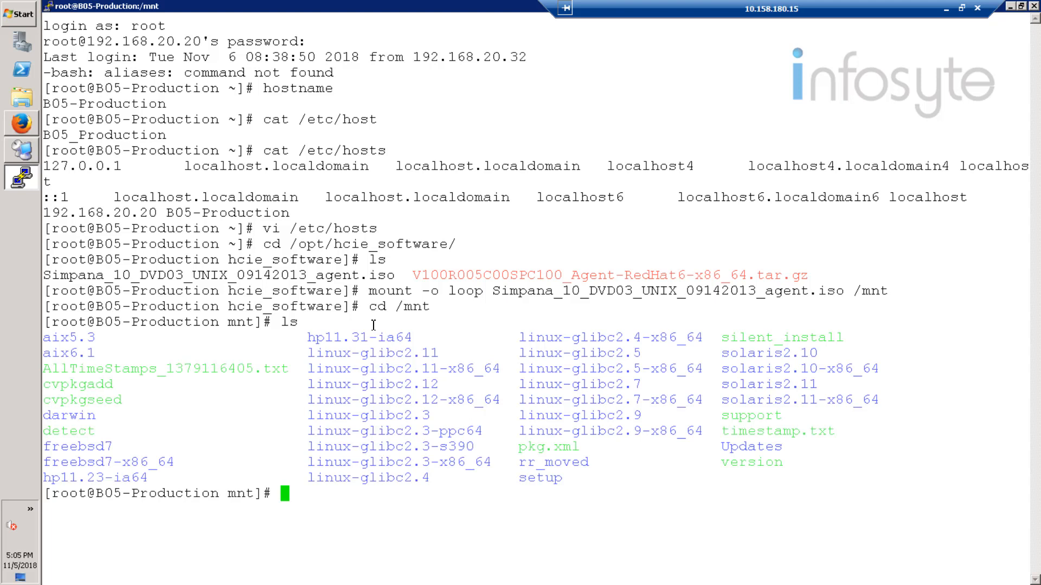
Step: Launch the installer with ./cvpkgadd and move past the welcome screen
type("cvpkgadd")
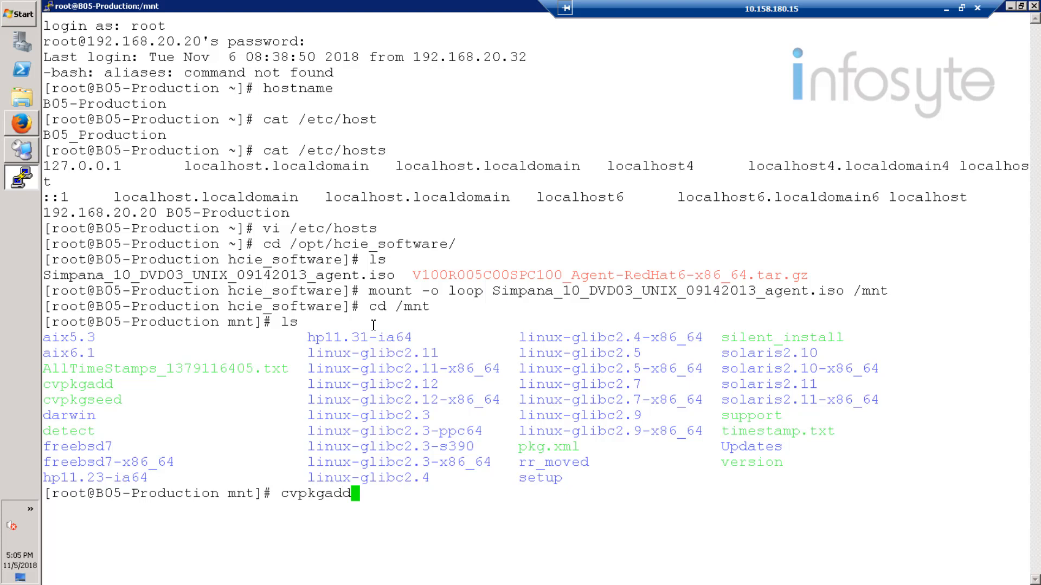
key("BackSpace")
key("BackSpace")
key("BackSpace")
key("BackSpace")
key("BackSpace")
key("BackSpace")
key("BackSpace")
key("BackSpace")
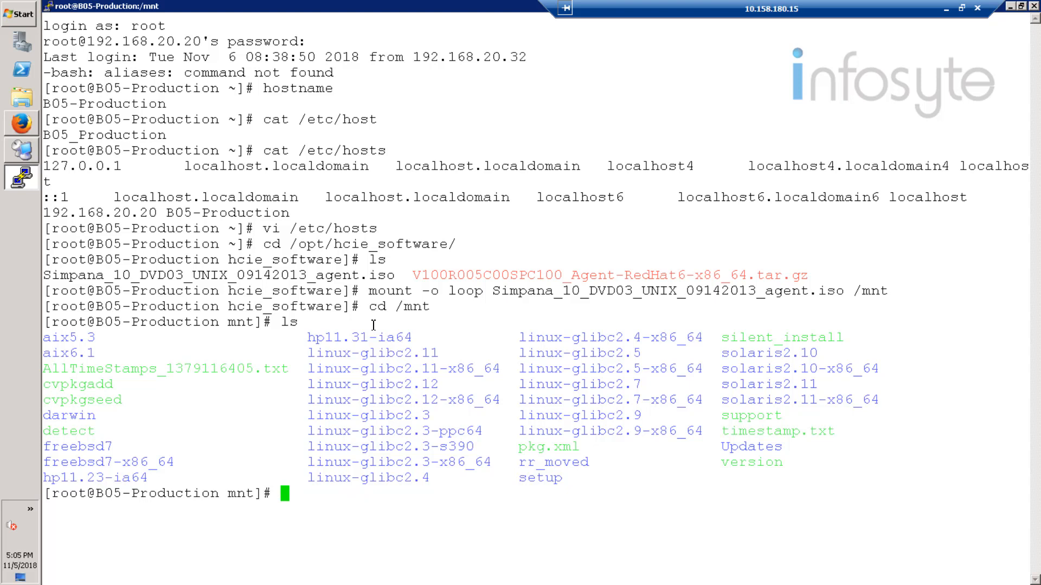
type("./cvpkg")
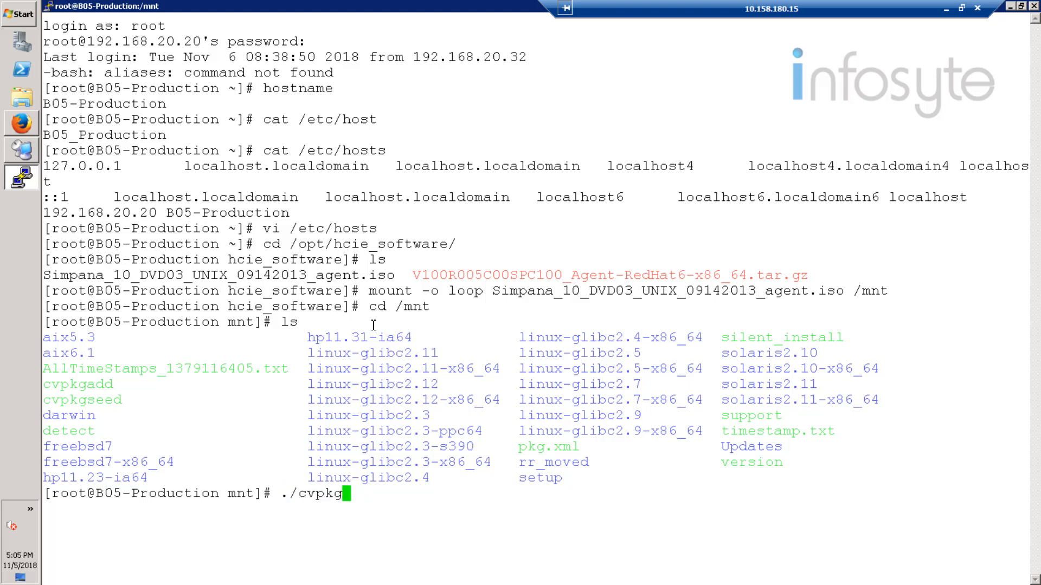
type("add")
key("Return")
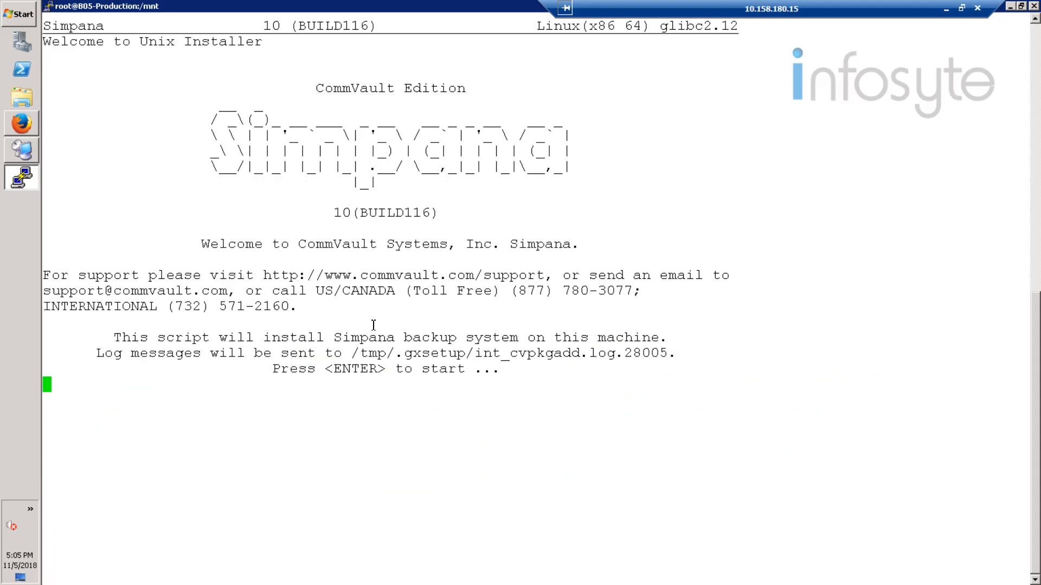
key("Return")
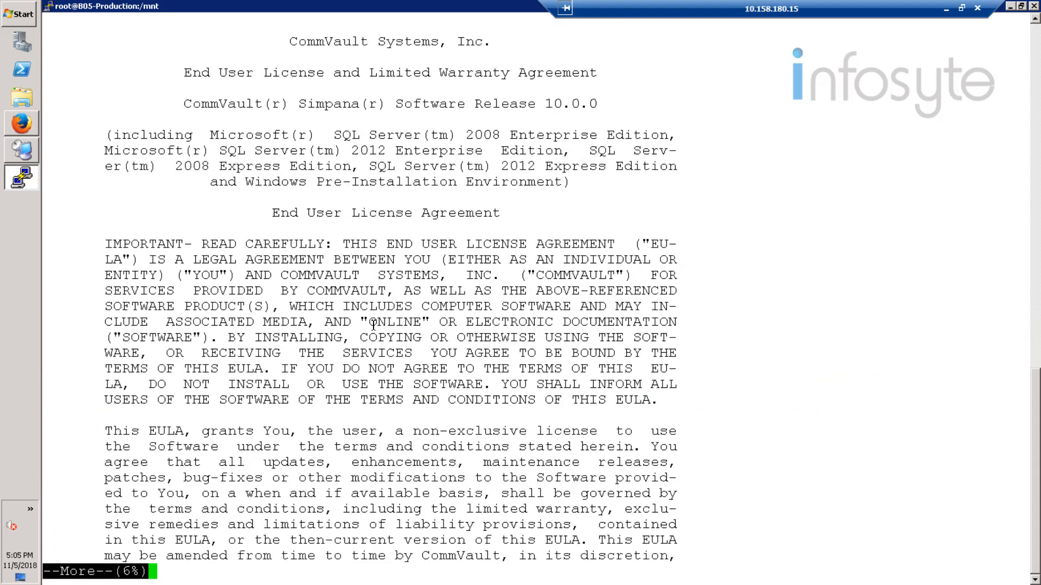
Step: Page through the licence agreement and accept it by typing yes
key("space")
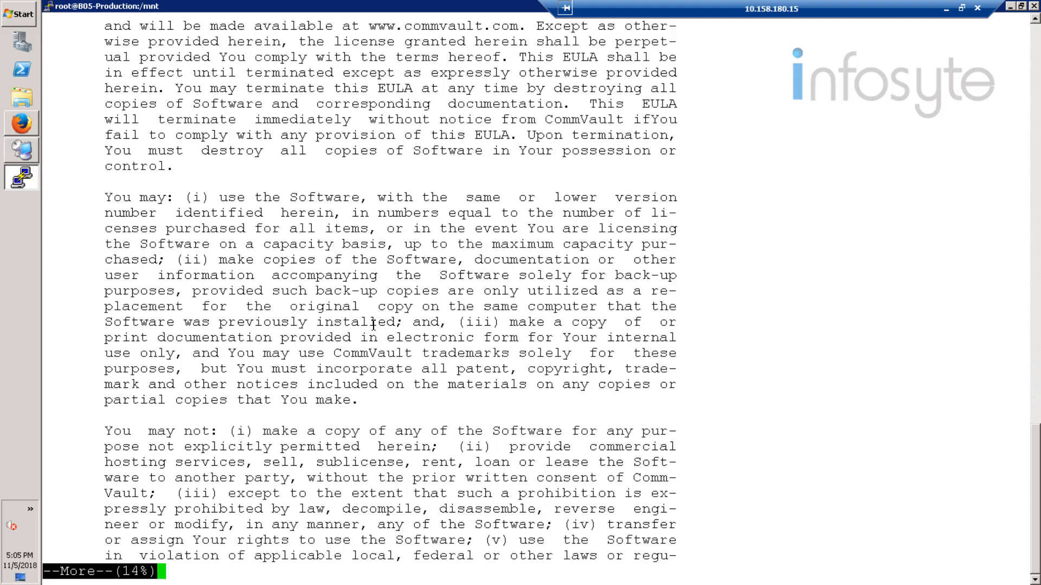
key("space")
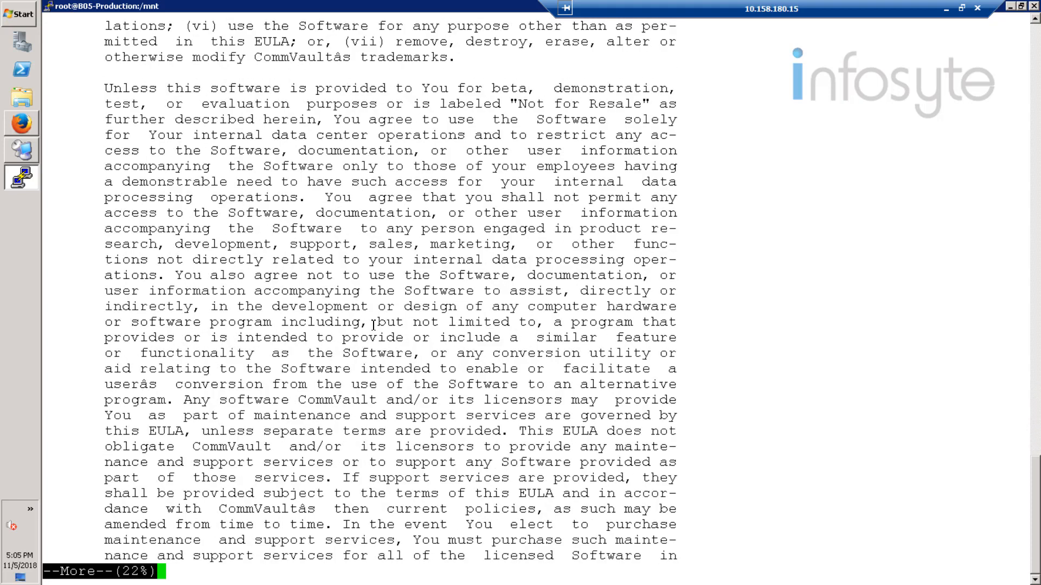
key("space")
key("space")
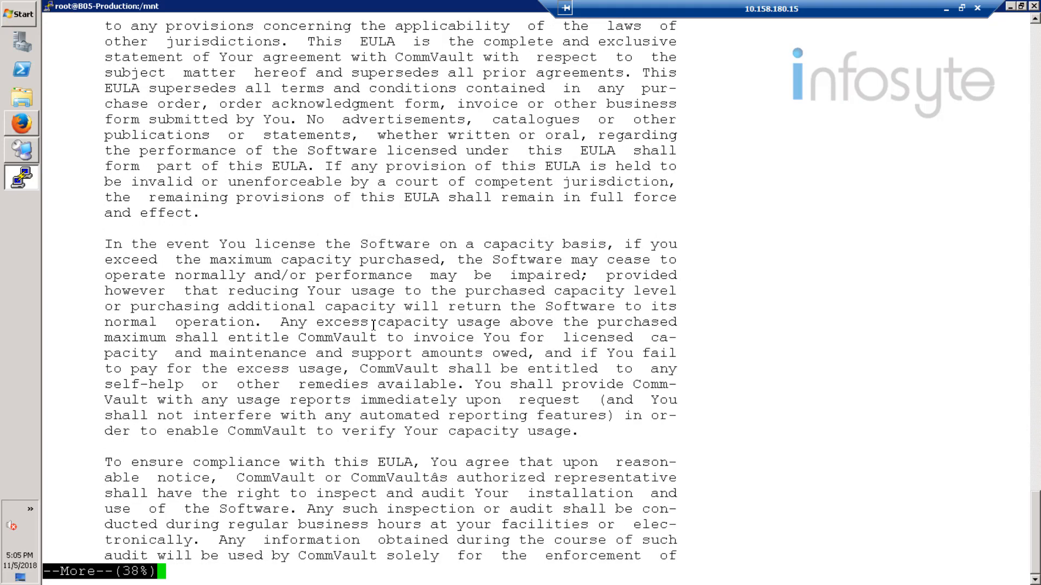
key("space")
key("space")
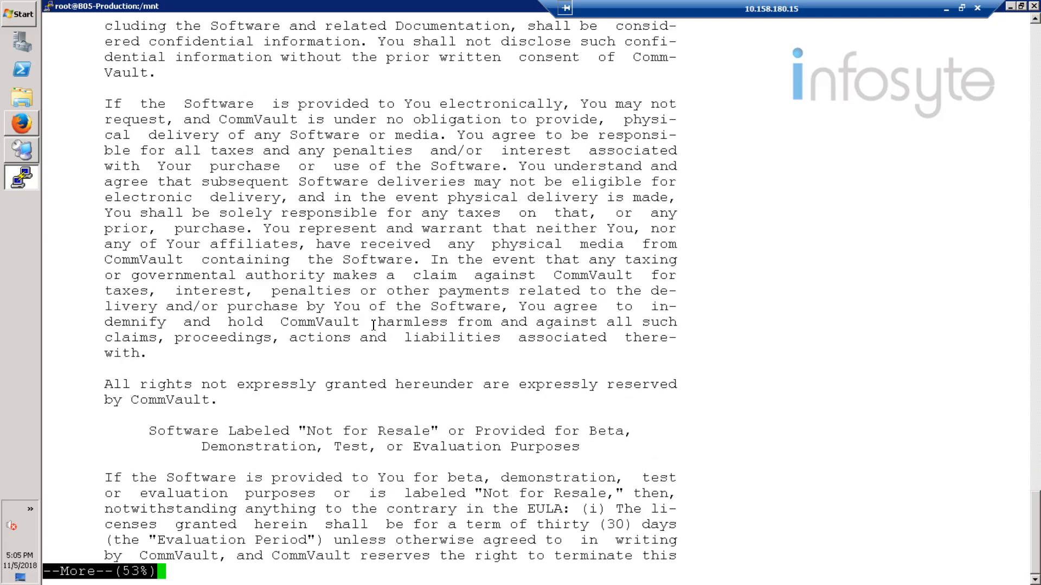
key("space")
key("space")
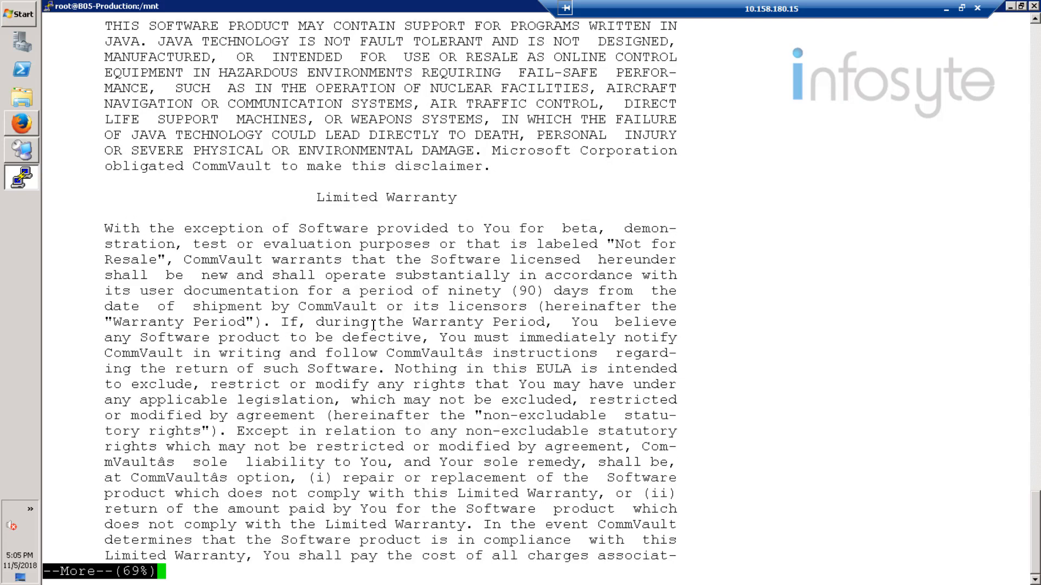
key("space")
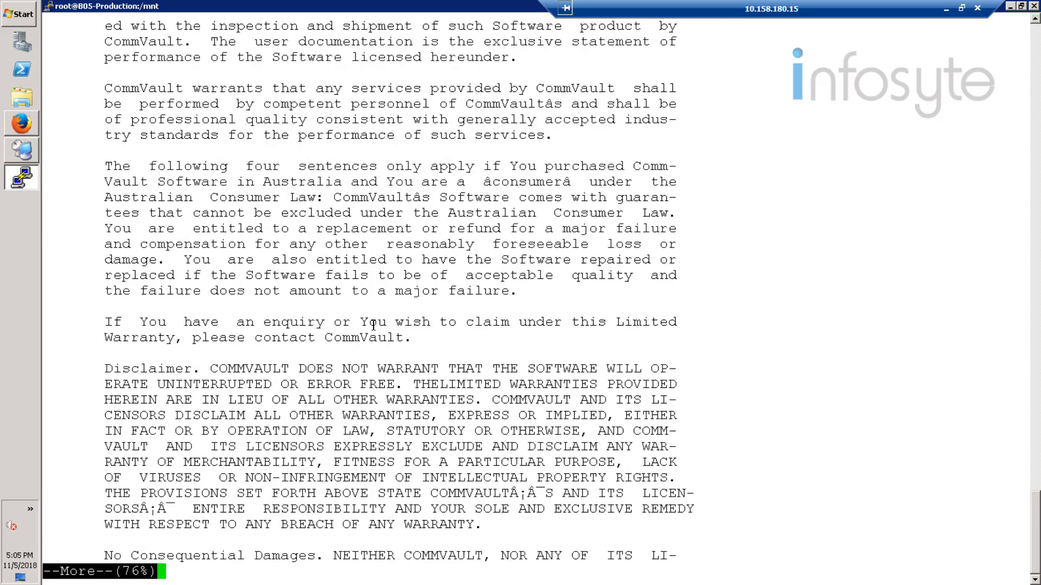
key("space")
key("space")
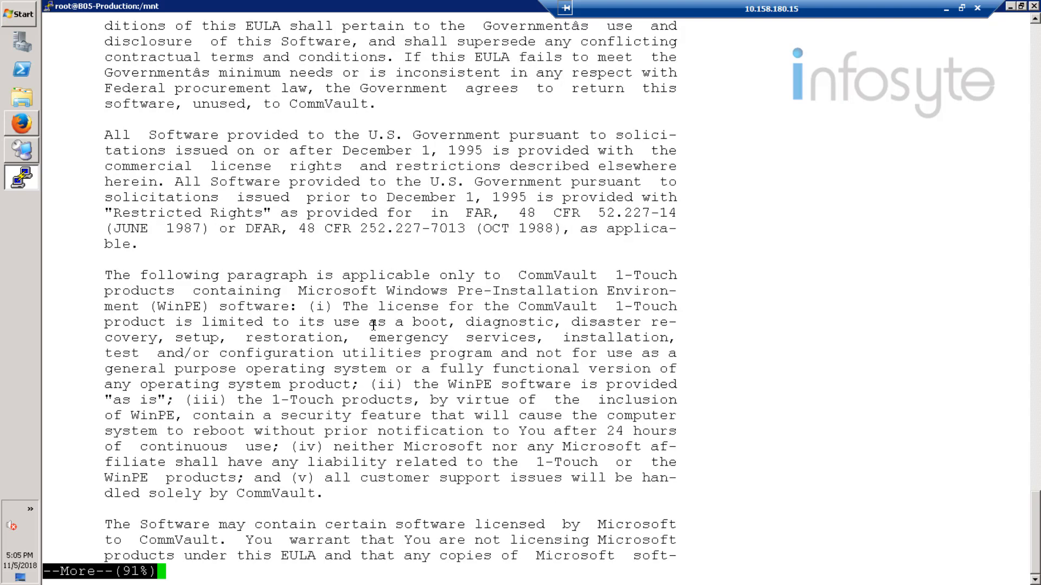
key("space")
key("space")
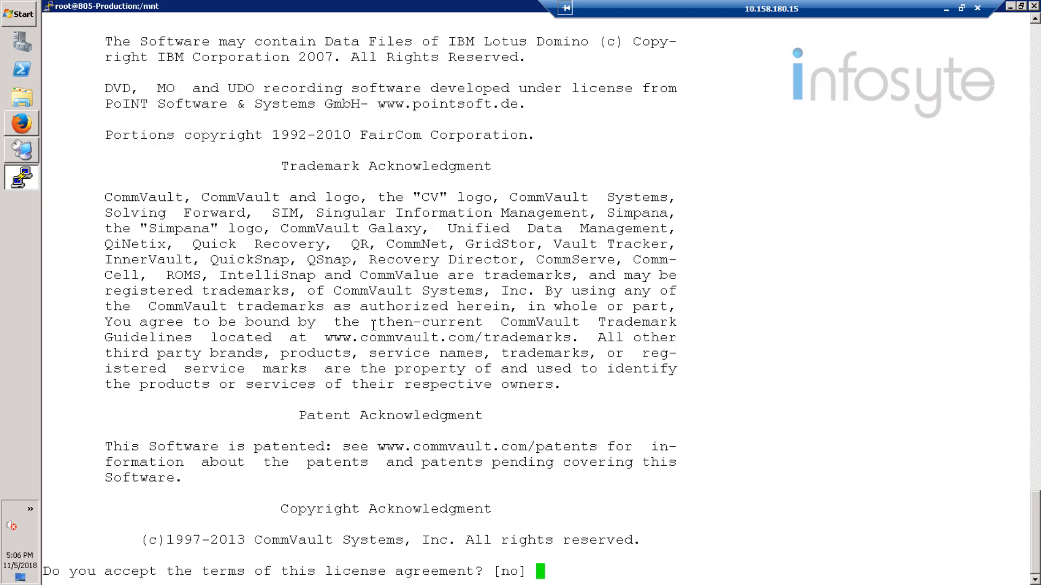
type("yes")
key("Return")
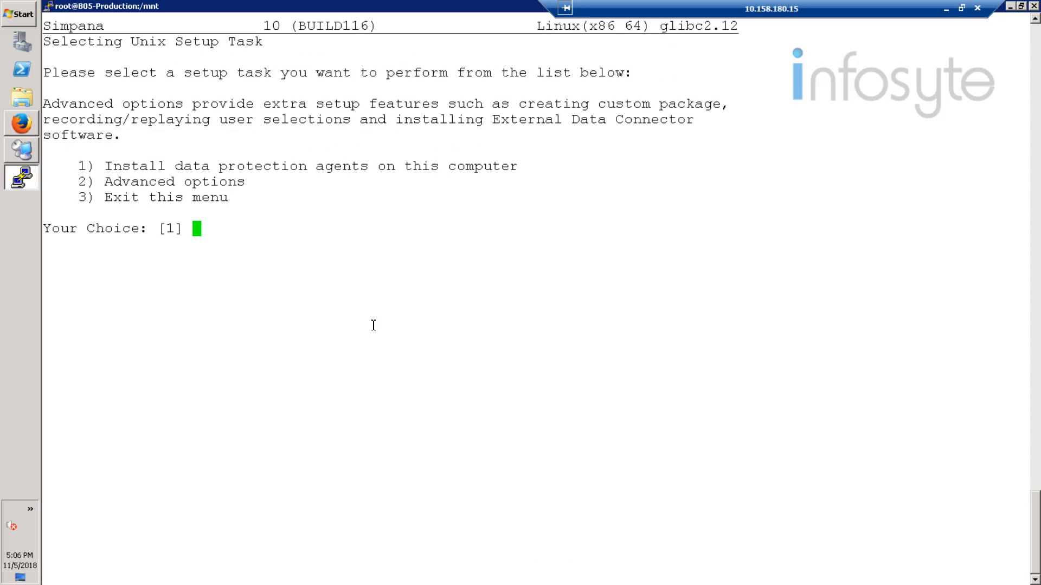
Step: Choose to install data protection agents, keeping host and client name B05-Production
type("1")
key("Return")
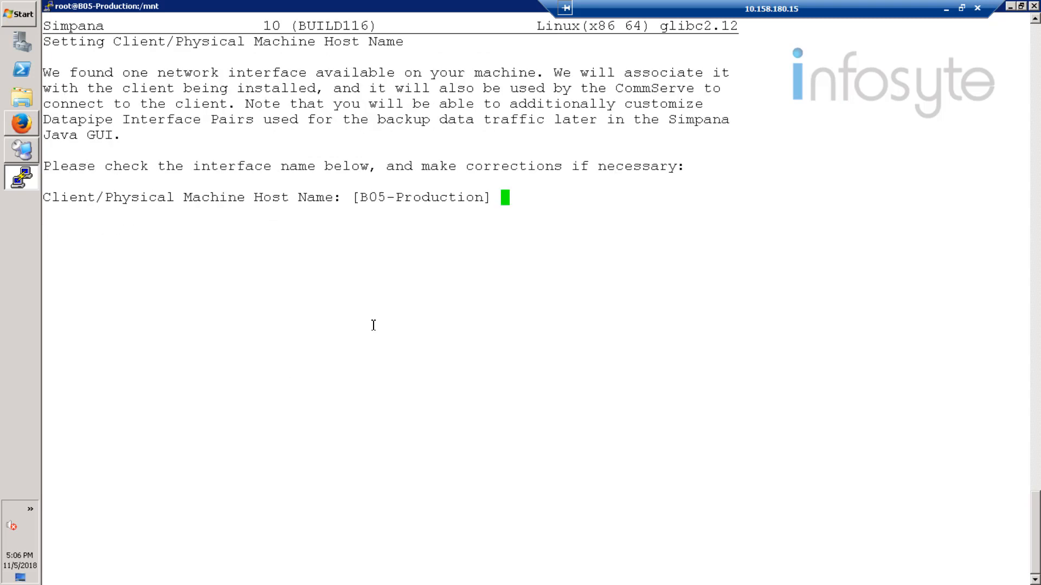
key("Return")
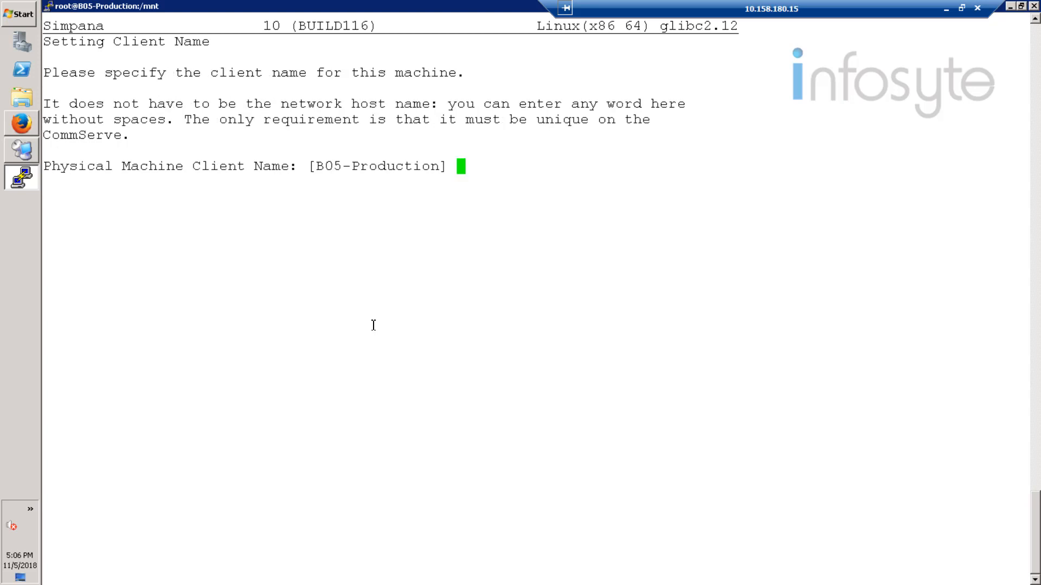
key("Return")
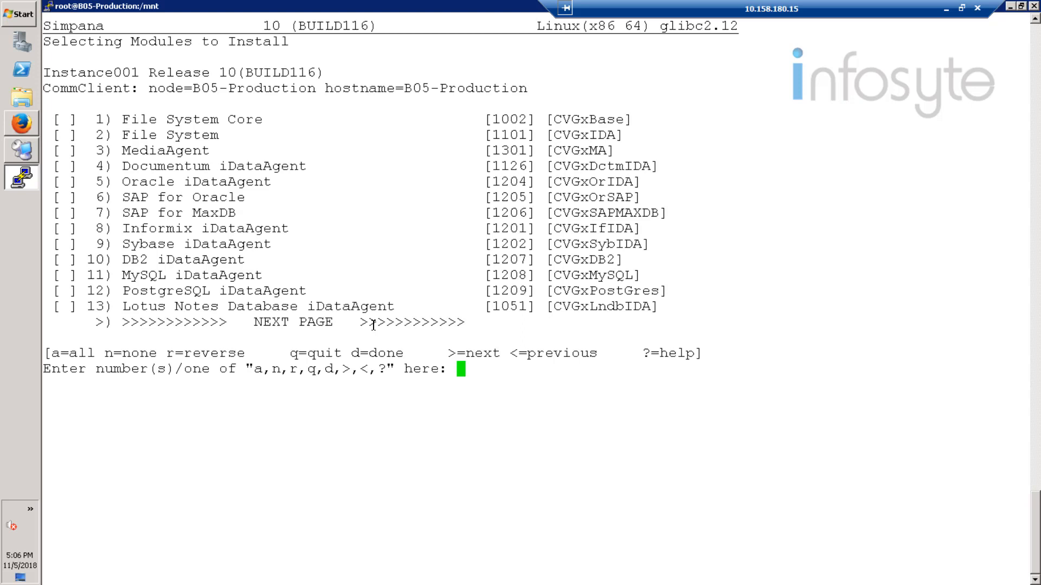
Step: Select the Oracle iDataAgent module and decline the restore-only agent install
type("5")
key("Return")
type("d")
key("Return")
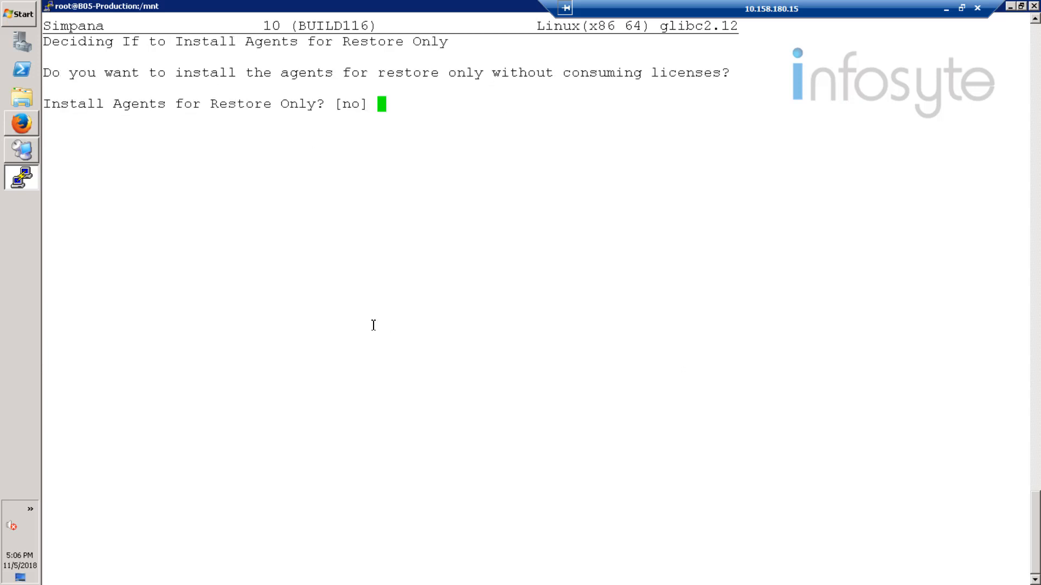
type("no")
key("Return")
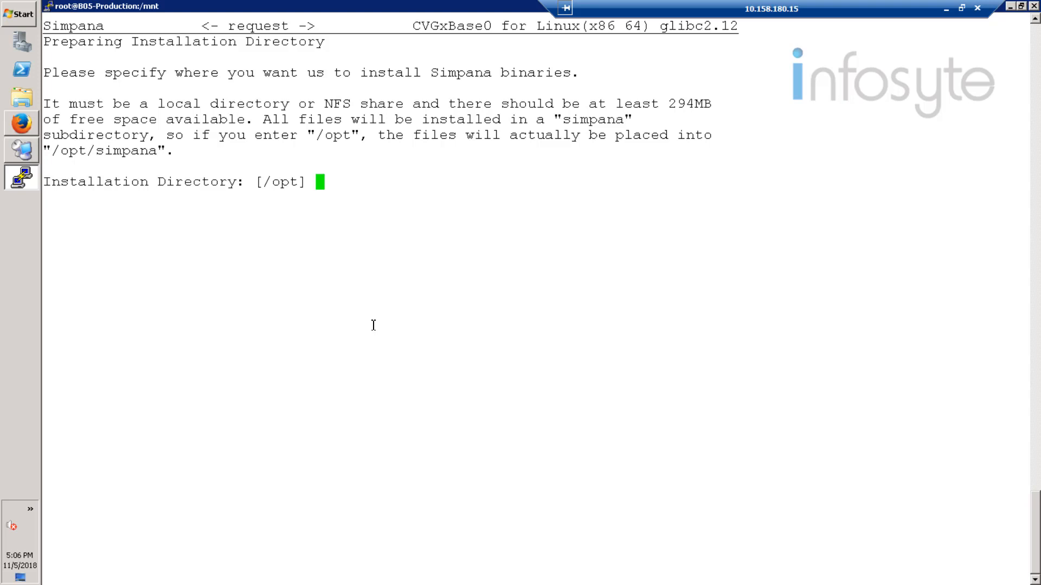
Step: Keep /opt and default log directories, group oinstall, shown permissions, and ports 8400/8402
key("Return")
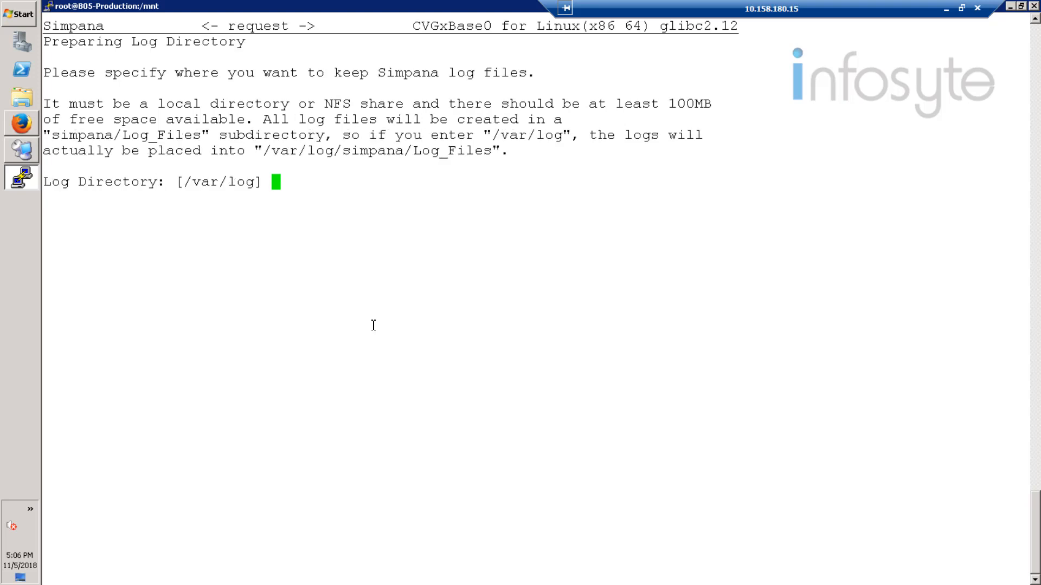
key("Return")
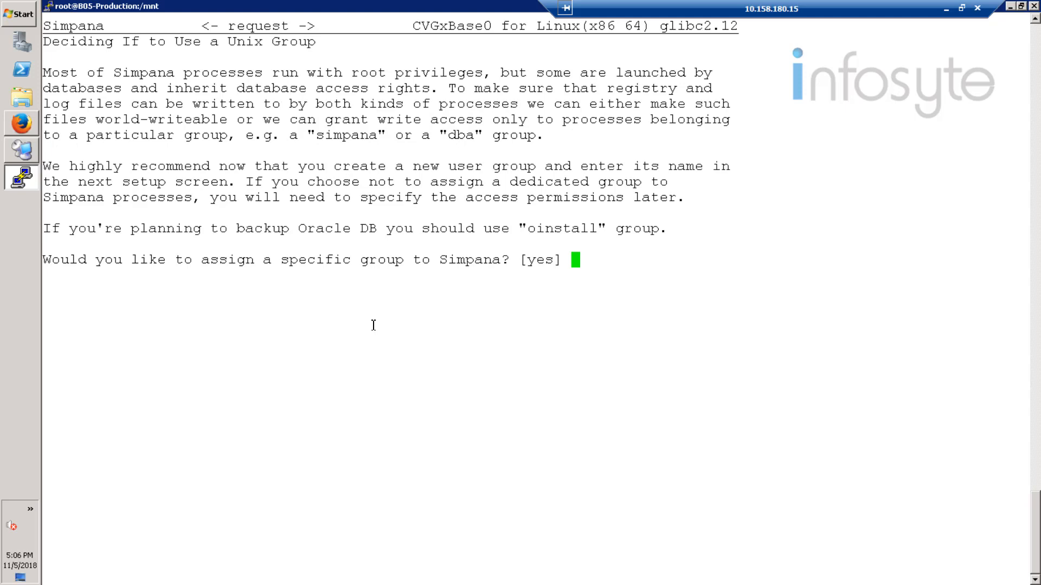
key("Return")
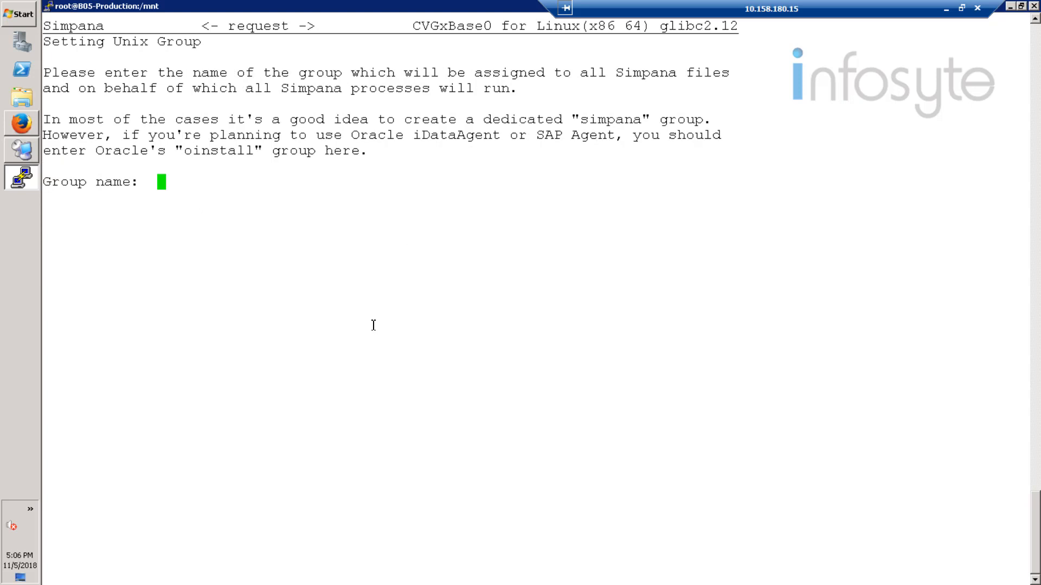
type("oinstall")
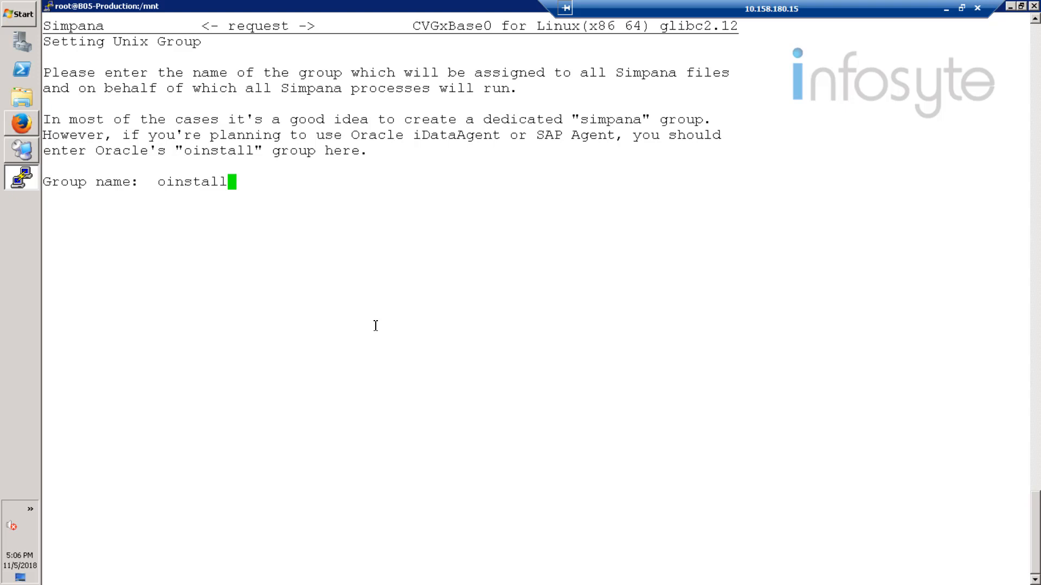
key("Return")
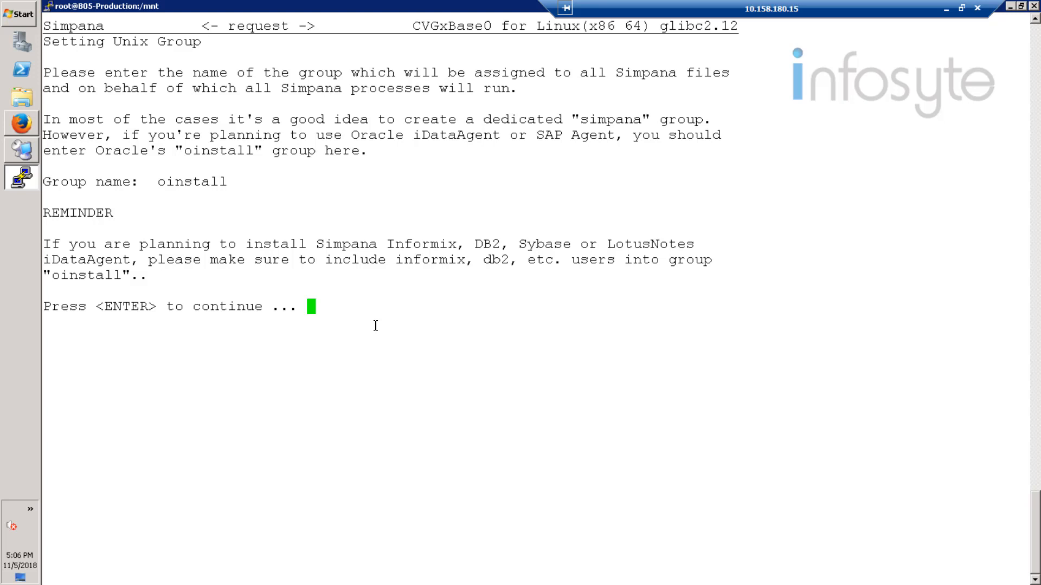
key("Return")
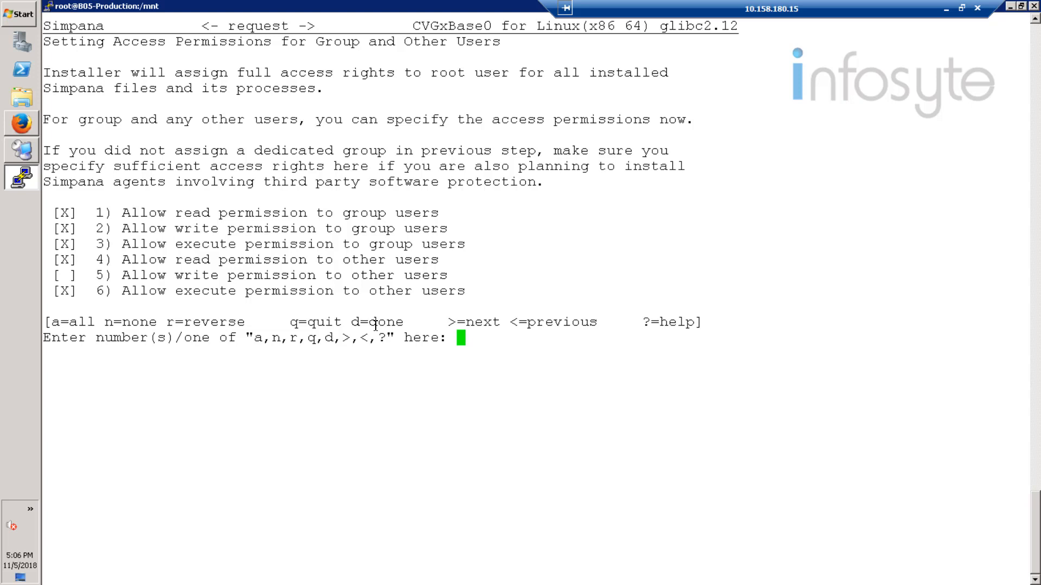
type("d")
key("Return")
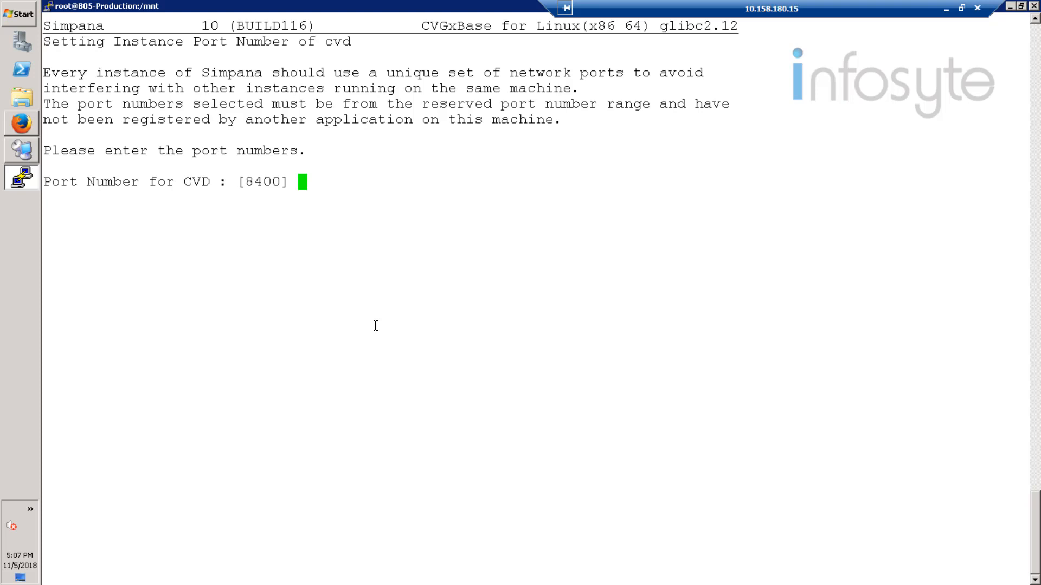
key("Return")
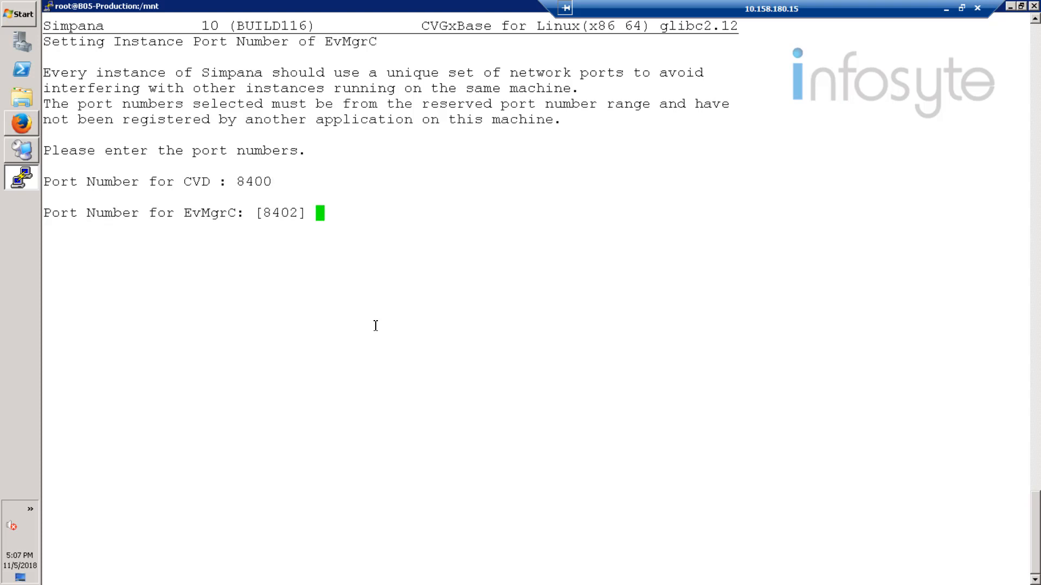
key("Return")
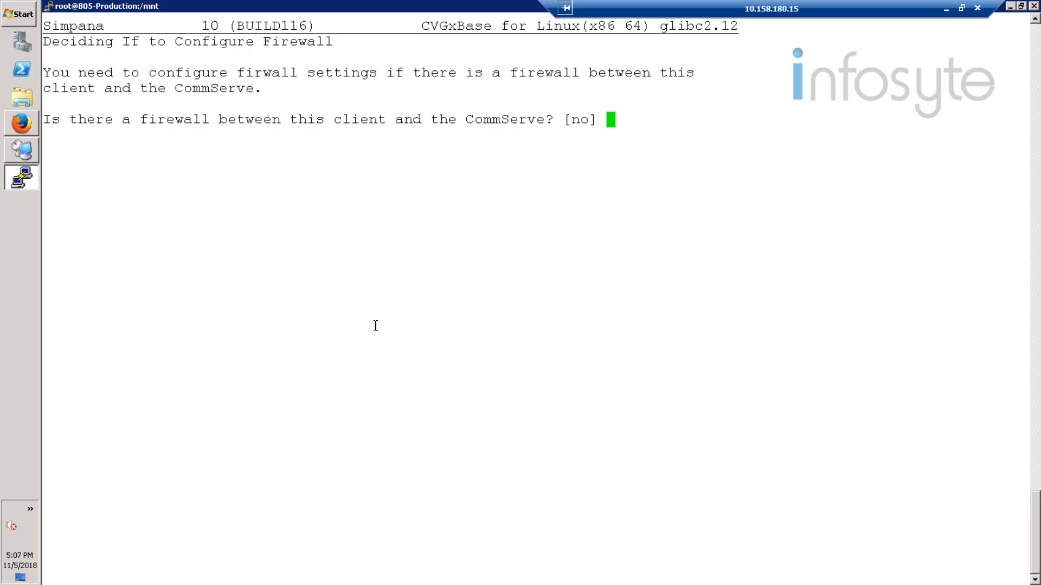
Step: Answer no firewall, set CommServe host Simpana, skip certificates, and choose the cell-level filter policy
key("Return")
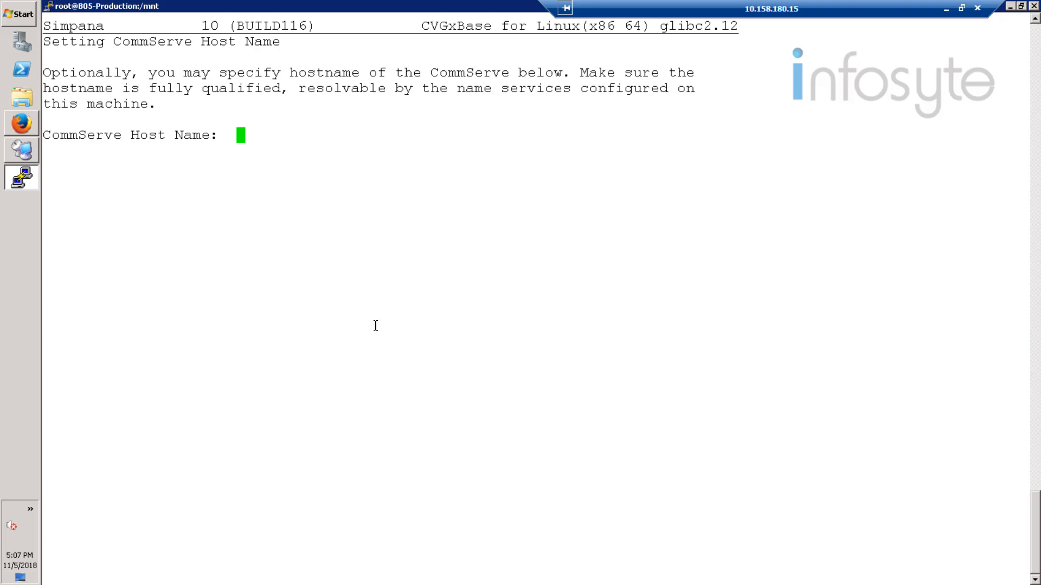
type("Simpana")
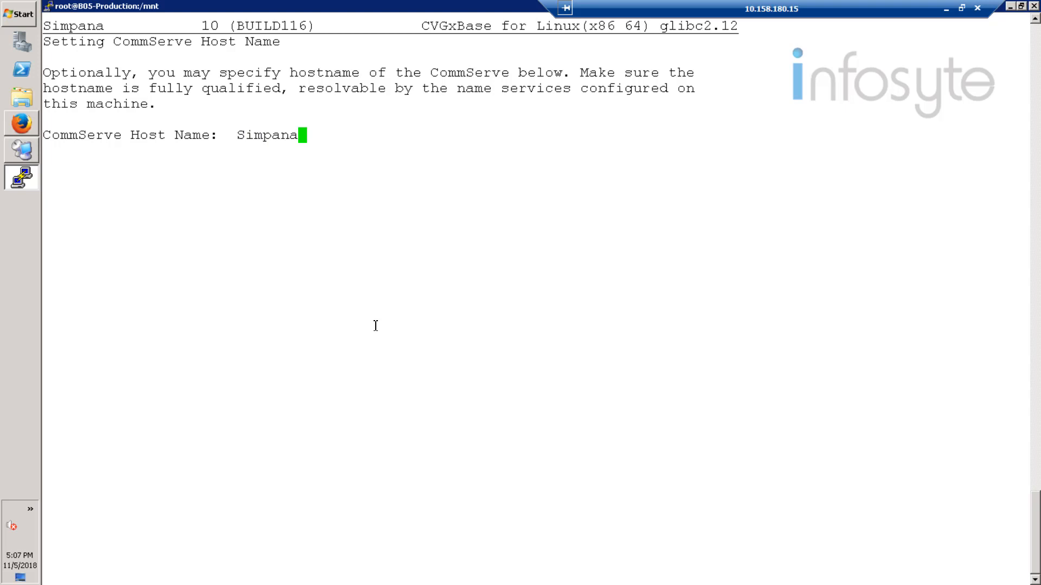
key("Return")
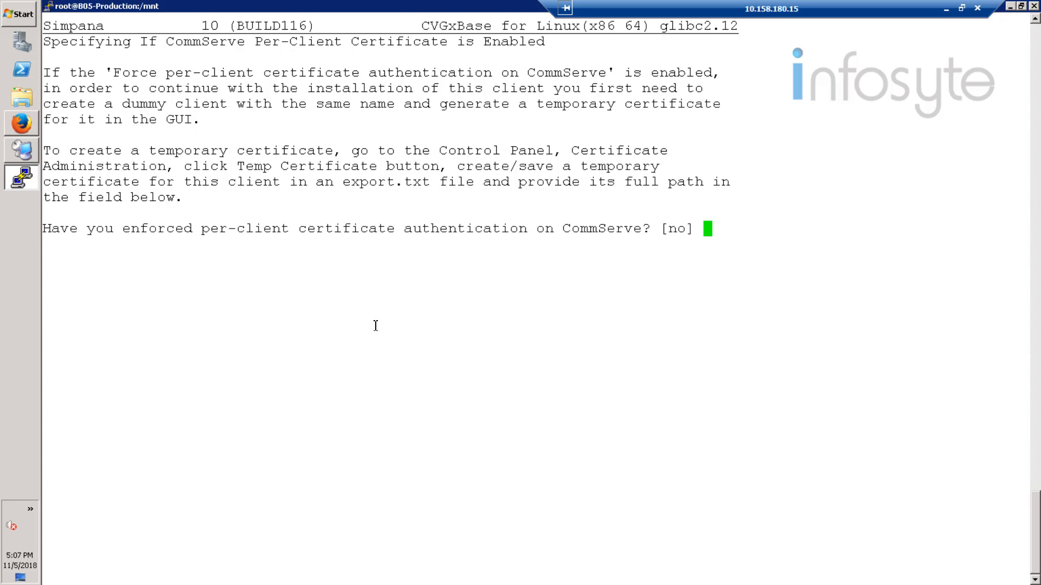
key("Return")
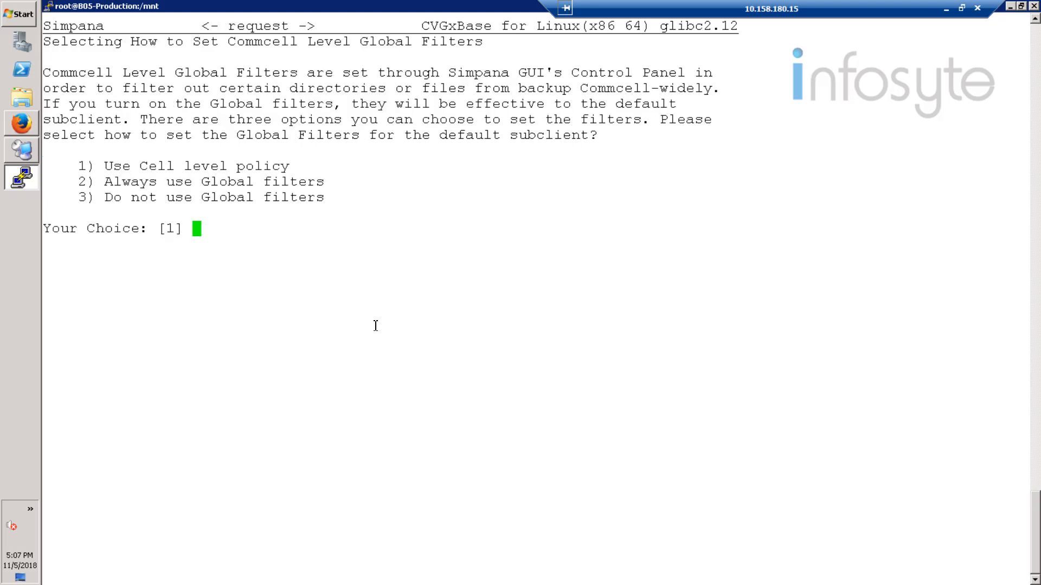
type("1")
key("Return")
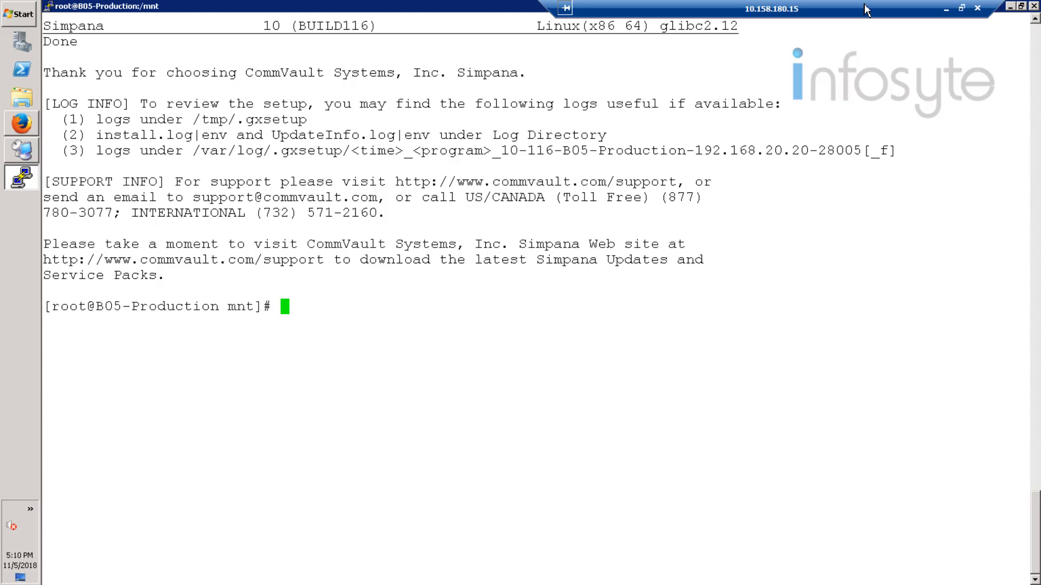
Step: Switch to the 192.168.20.10 DeviceManager login tab in Firefox
left_click(16, 153)
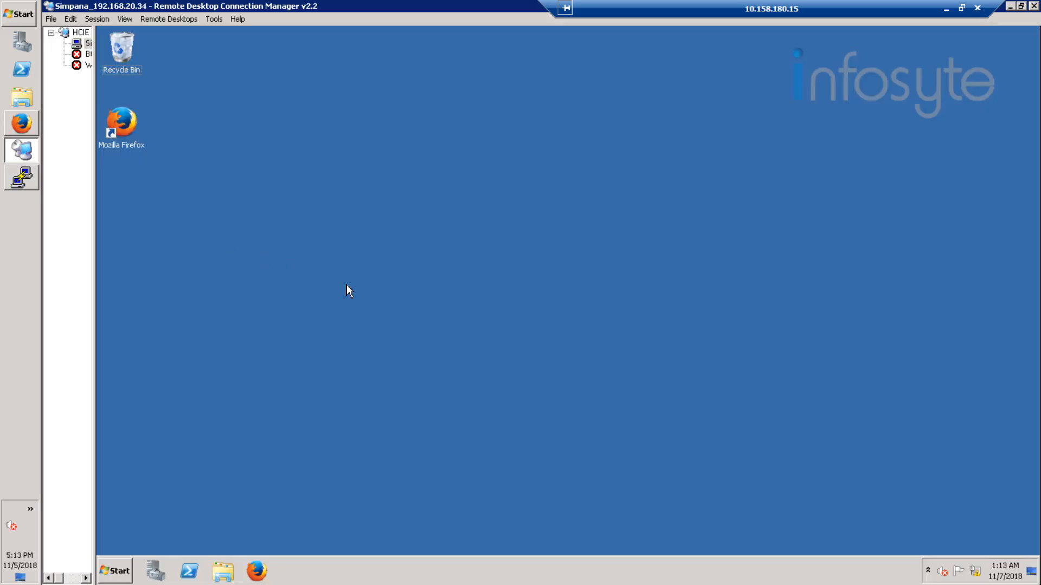
left_click(22, 123)
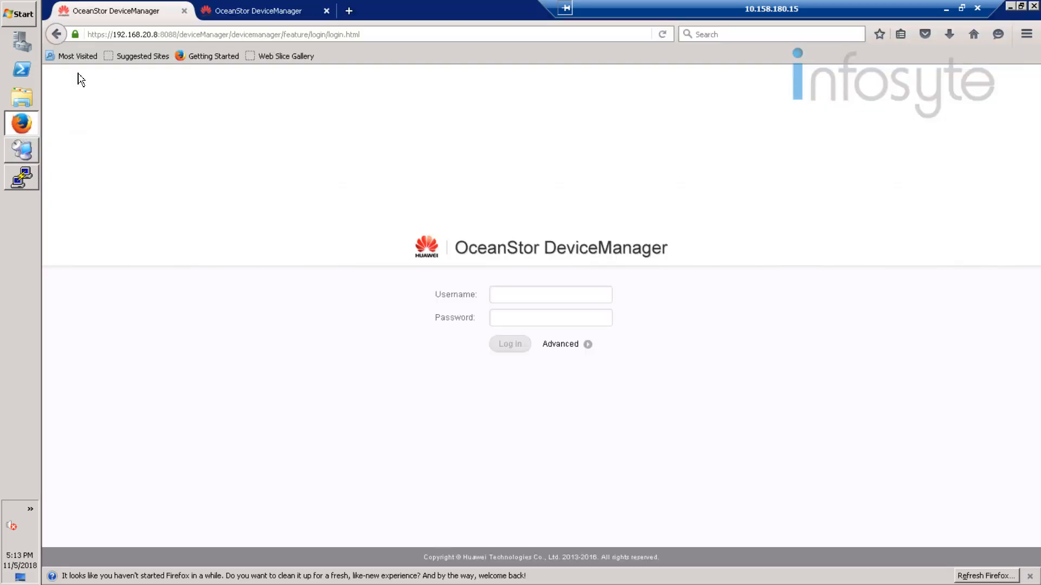
left_click(239, 12)
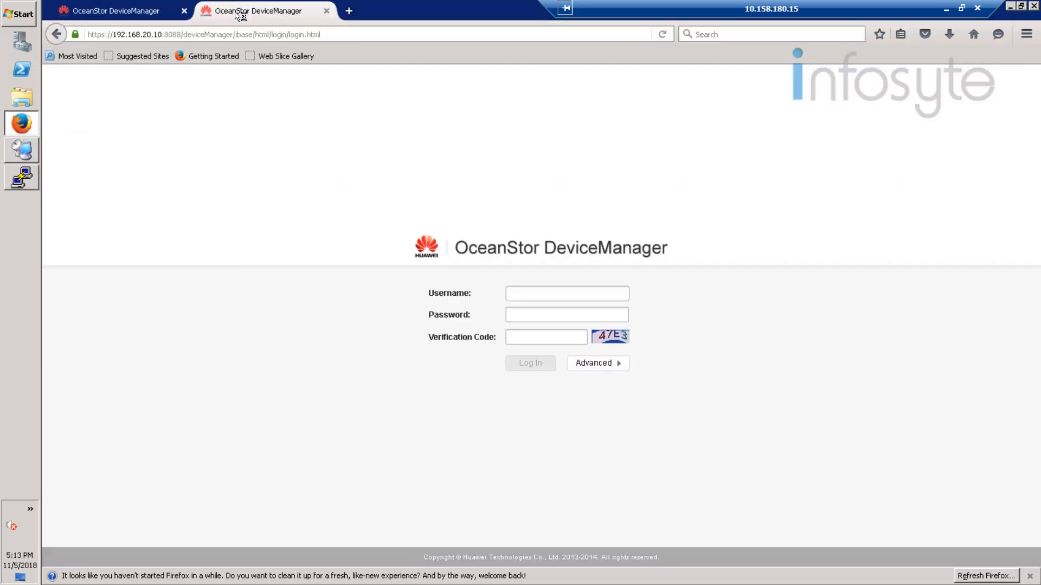
Step: Log in as admin with the account password and a refreshed verification code
left_click(541, 297)
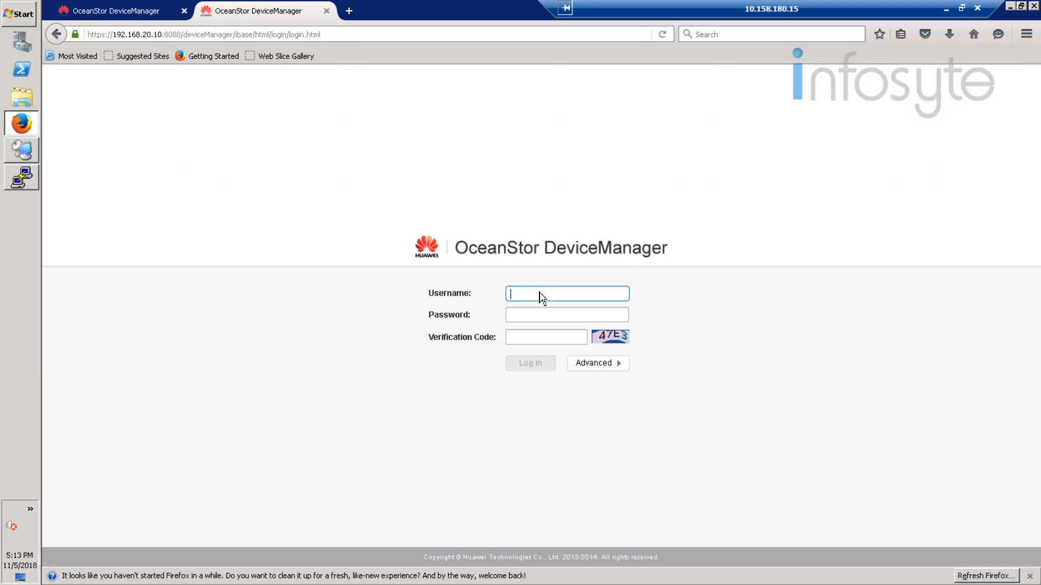
type("admin")
key("Tab")
type("****")
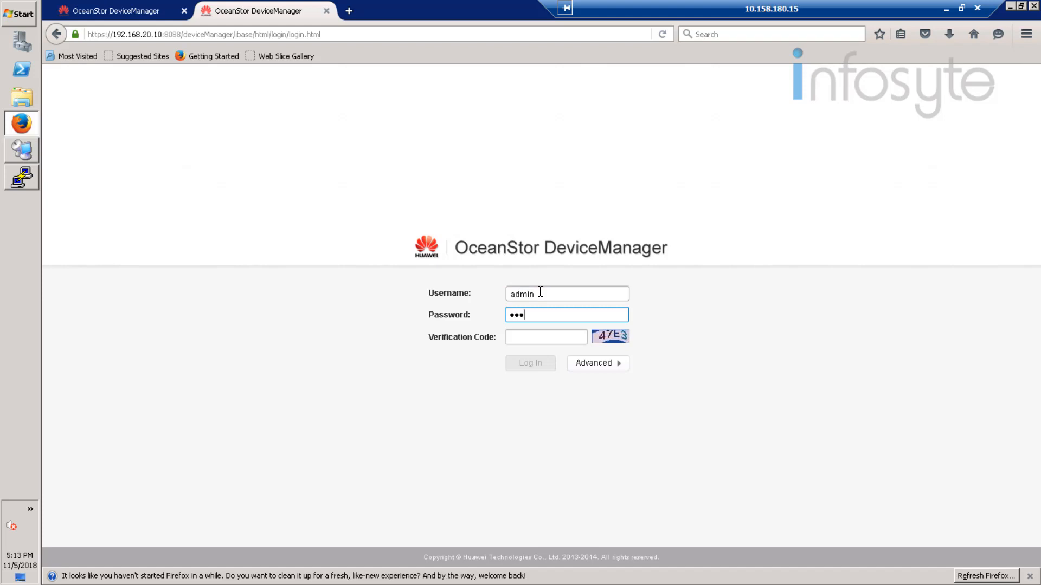
type("********")
left_click(618, 339)
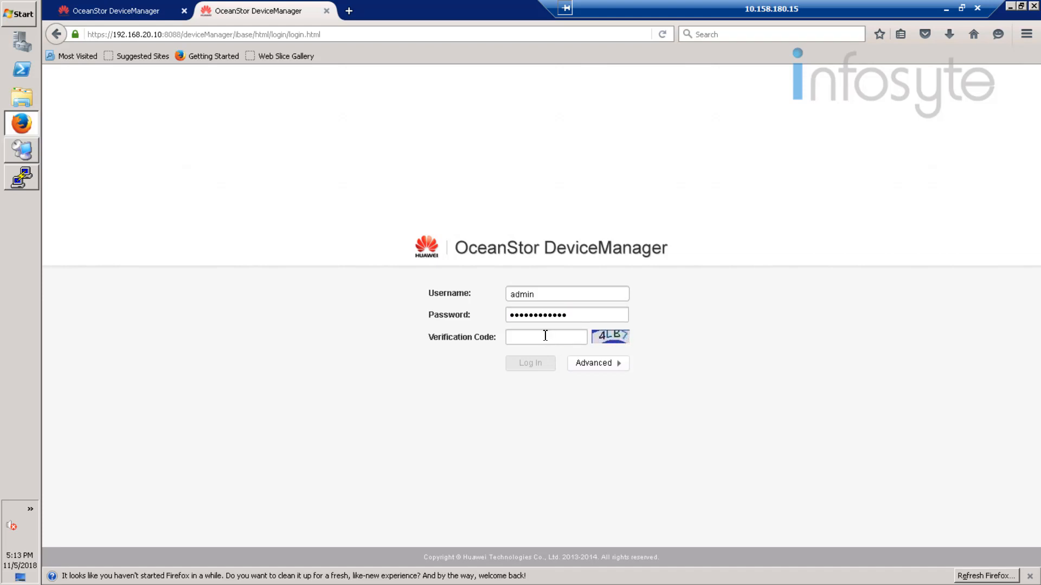
left_click(547, 339)
type("4lb7")
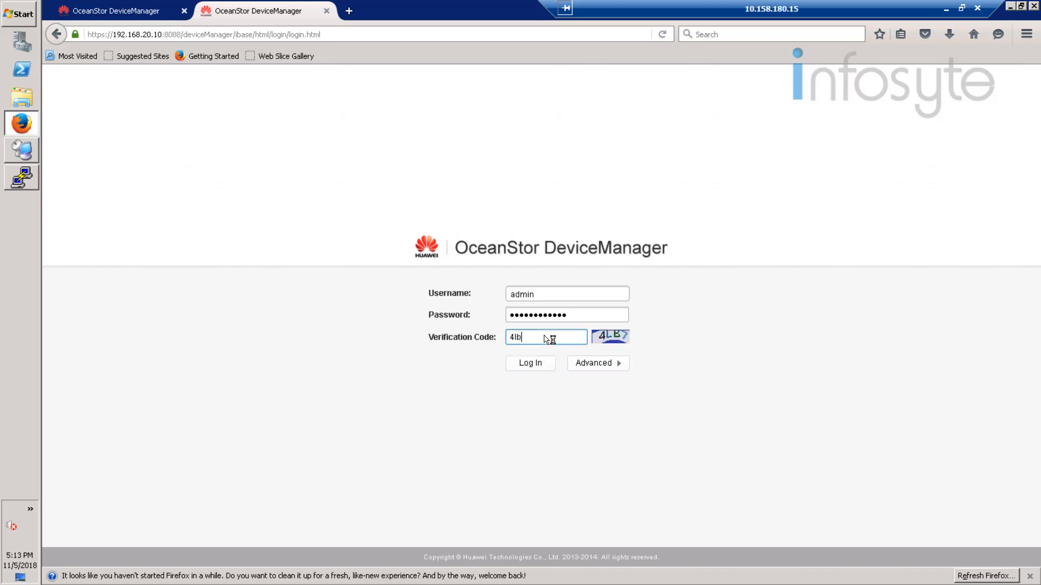
left_click(535, 365)
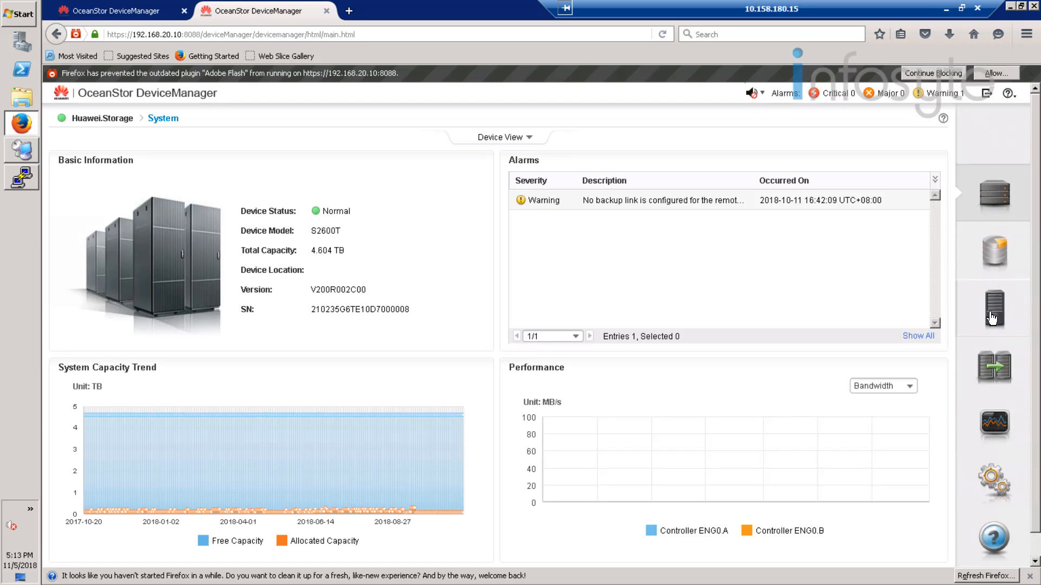
Step: Look up iSCSI port H0's address 192.168.21.10 in the rear device view, then return to the Simpana desktop
left_click(176, 263)
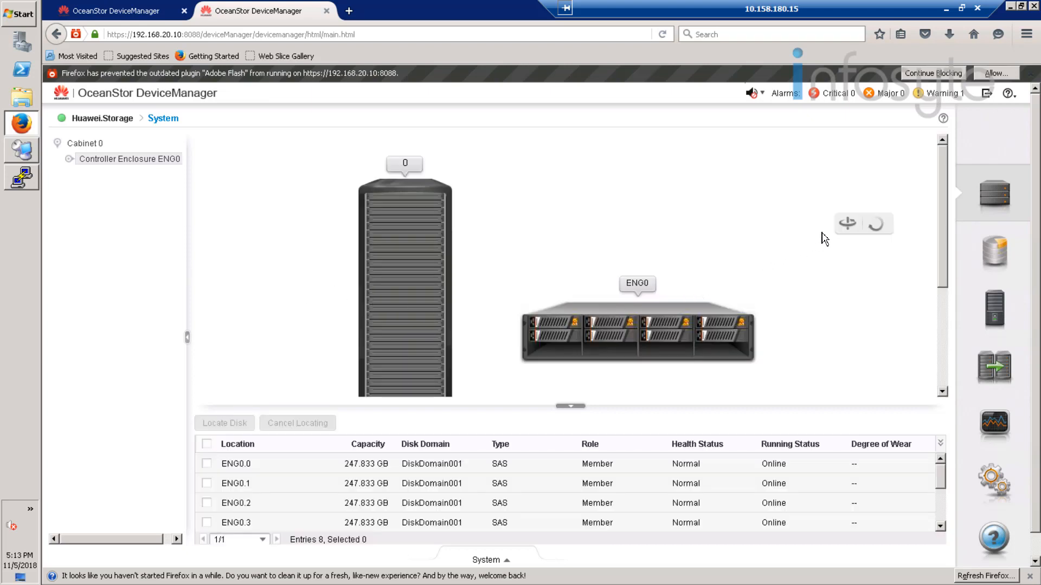
left_click(849, 224)
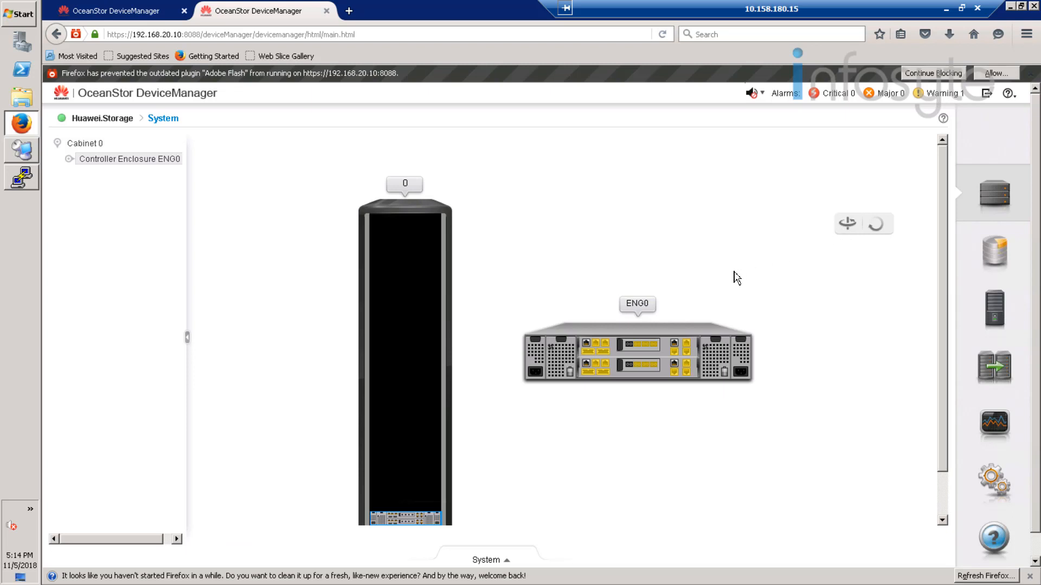
left_click(674, 347)
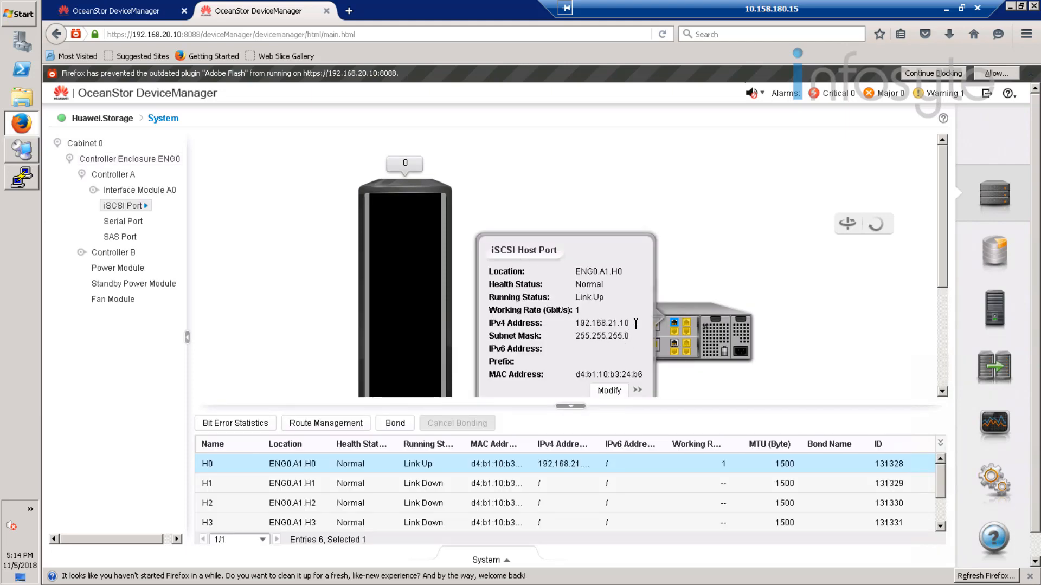
left_click_drag(636, 324, 577, 326)
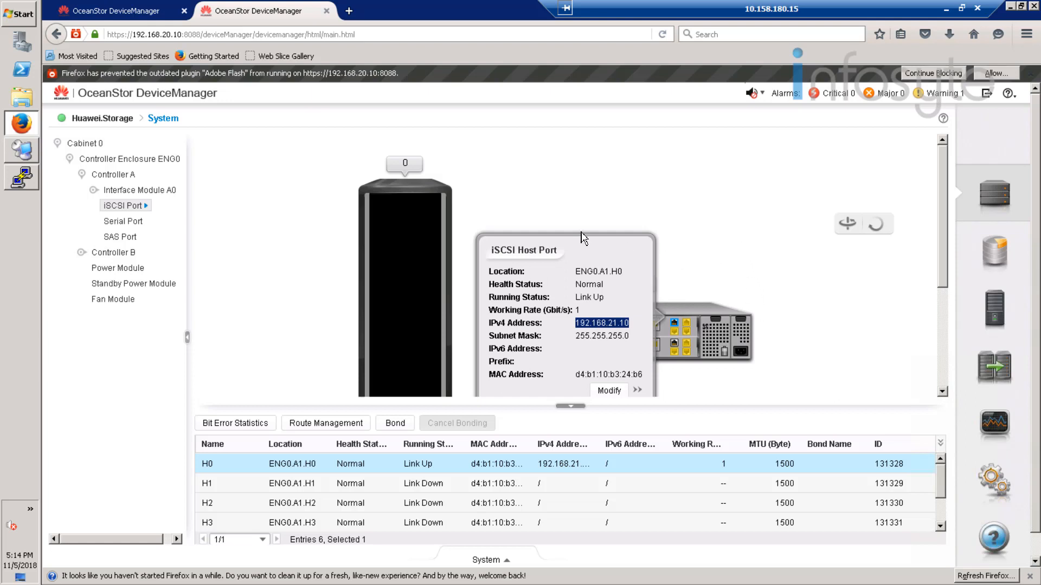
left_click(20, 158)
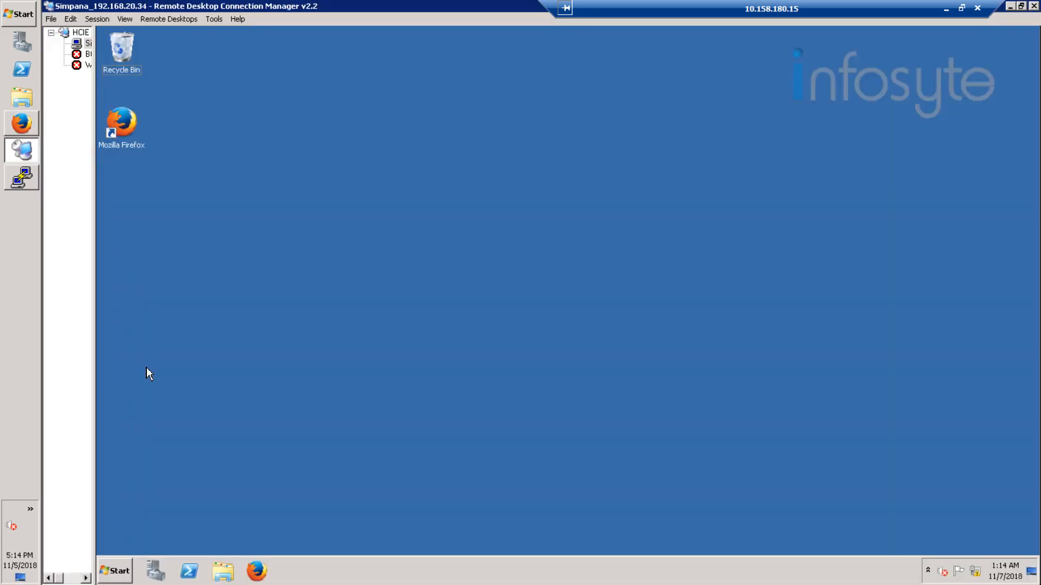
Step: Quick-connect iSCSI Initiator to the OceanStor target at 192.168.21.10, correcting the address first entered as 192.168.21.8
left_click(122, 567)
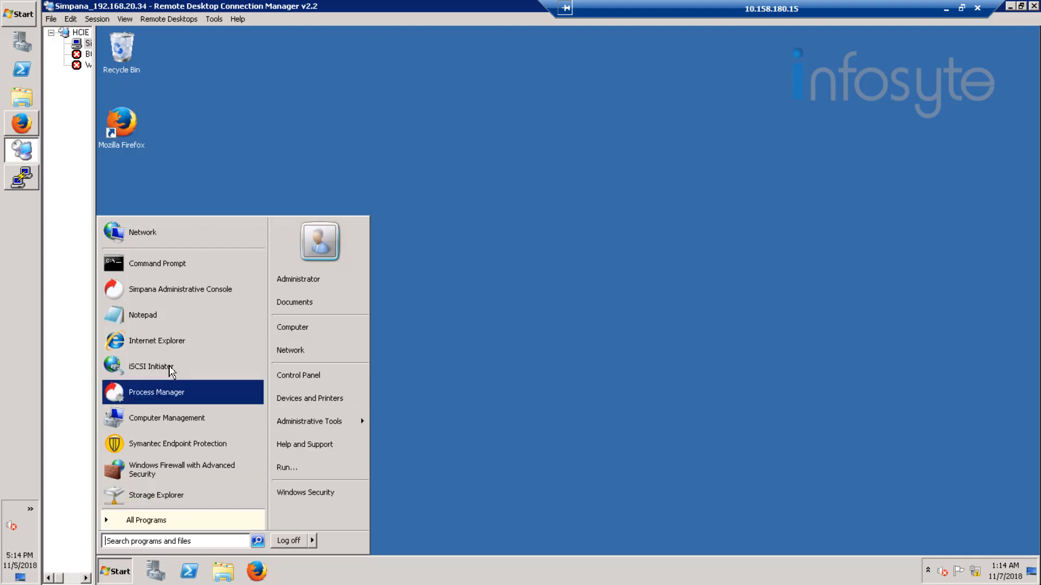
left_click(170, 368)
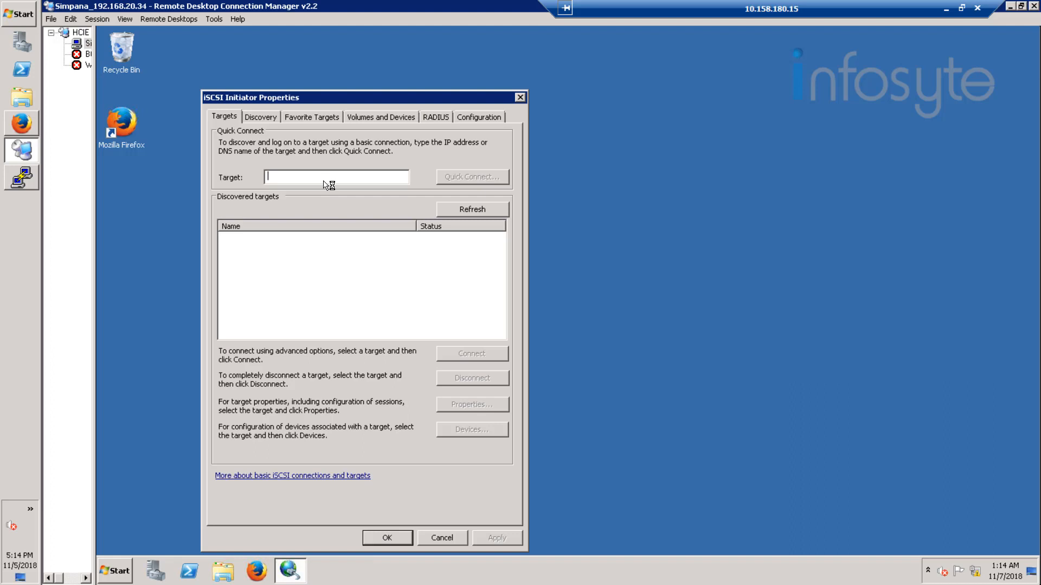
type("192.168.21.8")
left_click(26, 124)
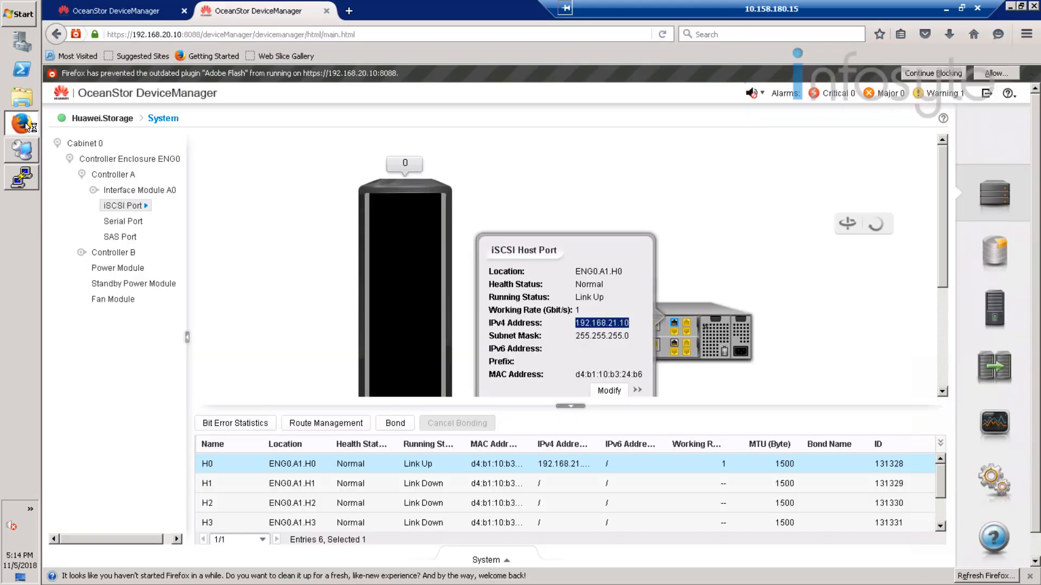
left_click(22, 178)
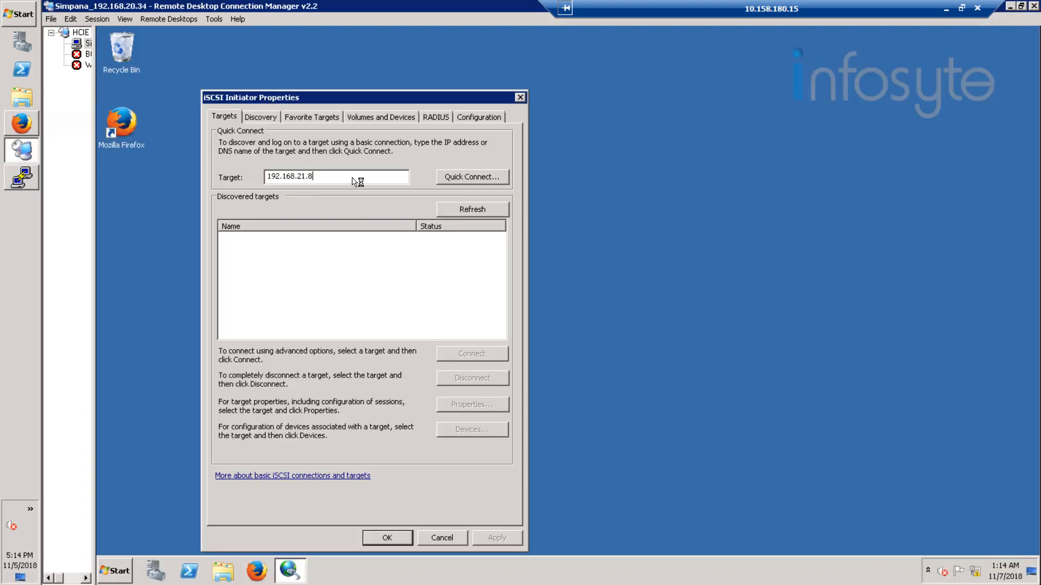
key("BackSpace")
type("10")
left_click(484, 179)
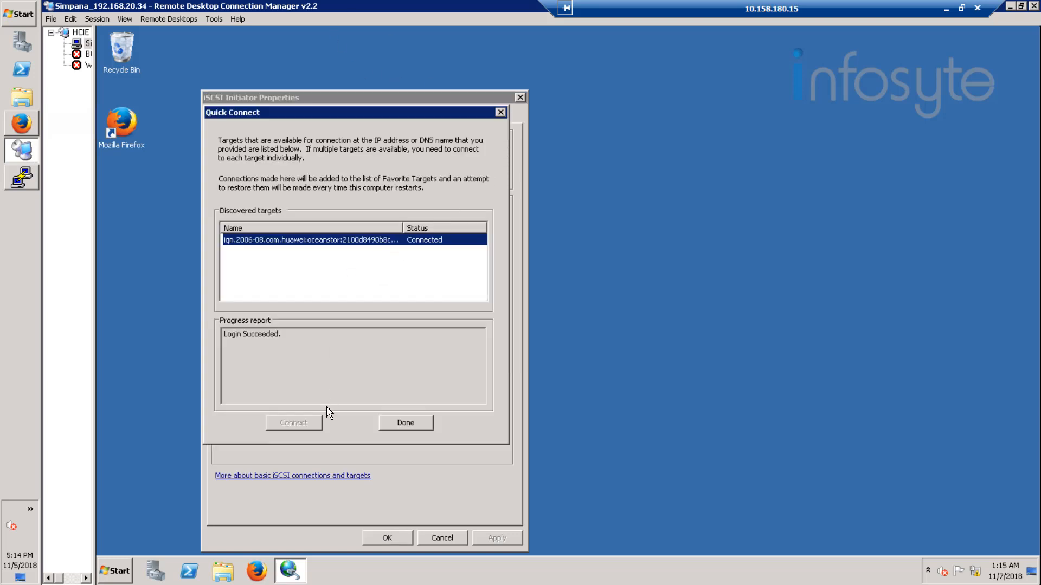
Step: Finish the quick connect and confirm portal 192.168.21.10:3260 is listed under Discovery
left_click(411, 428)
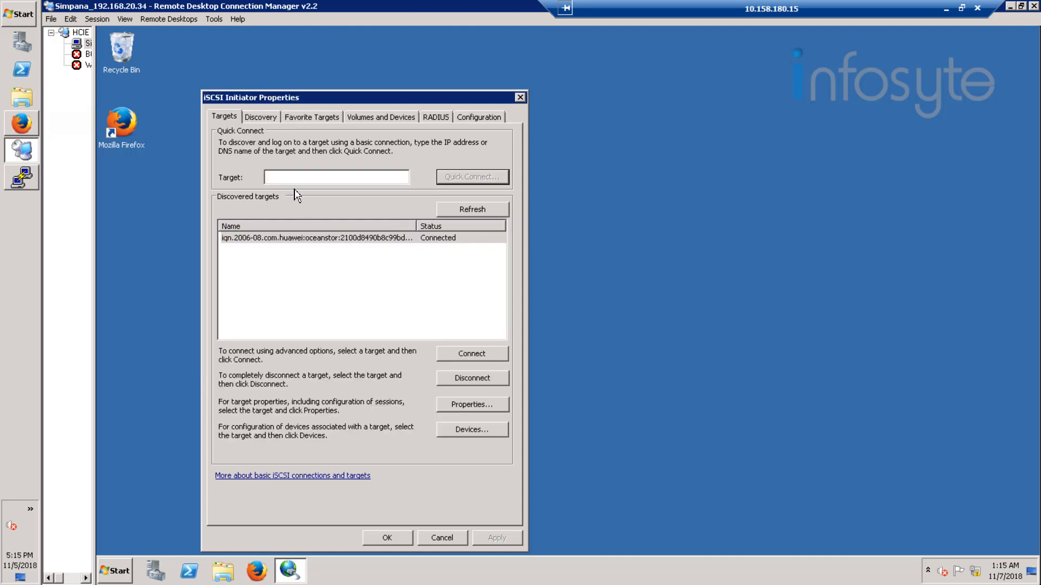
left_click(255, 119)
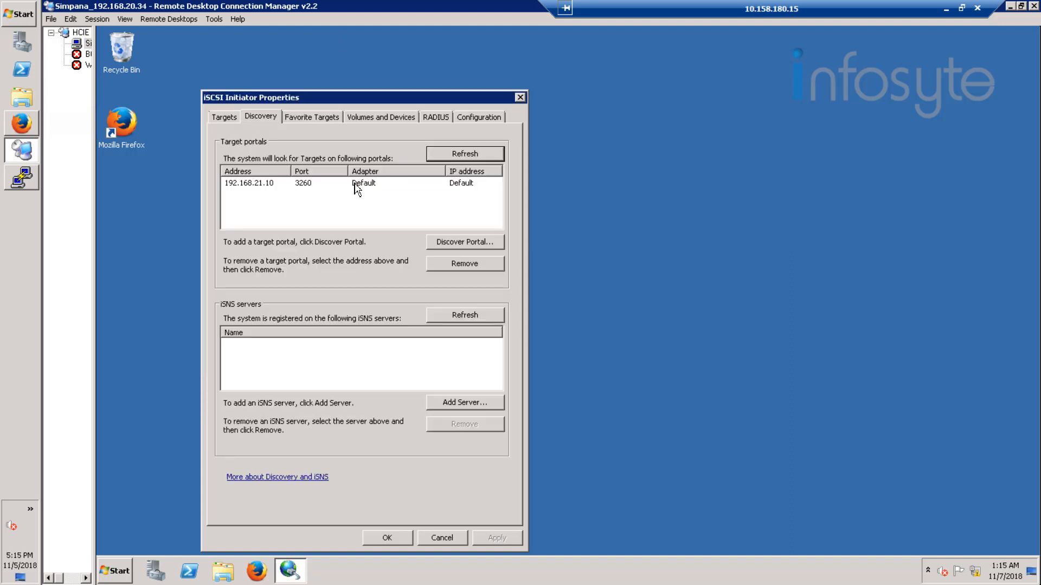
left_click(23, 124)
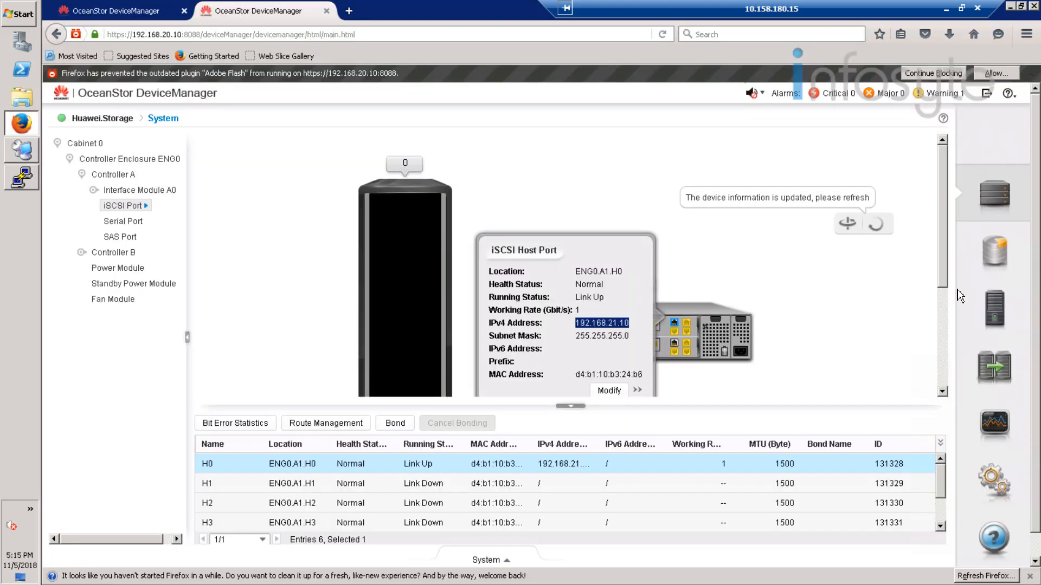
Step: Go to Provisioning in DeviceManager and always allow Flash for this site
left_click(995, 312)
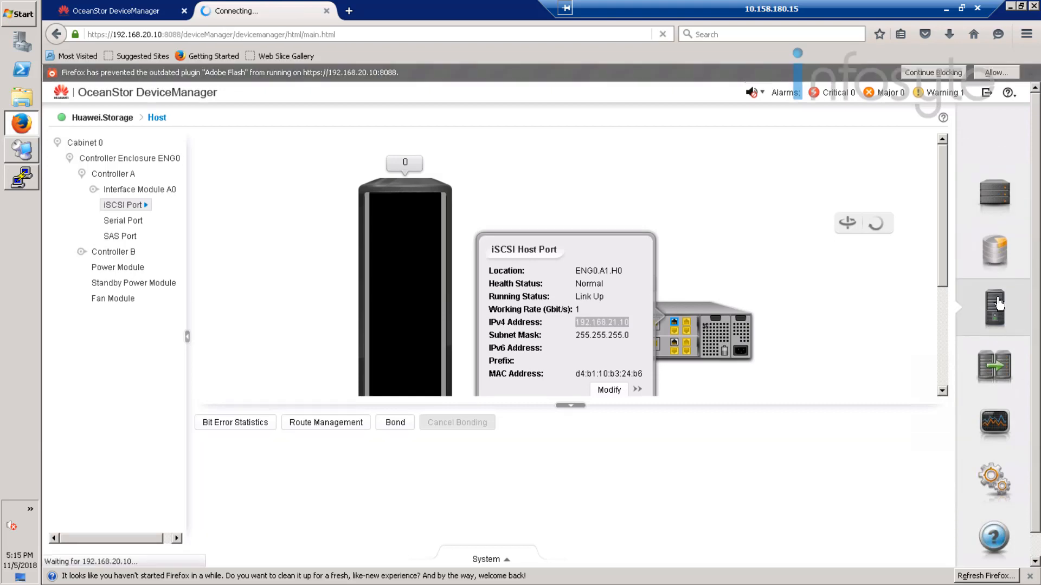
left_click(994, 245)
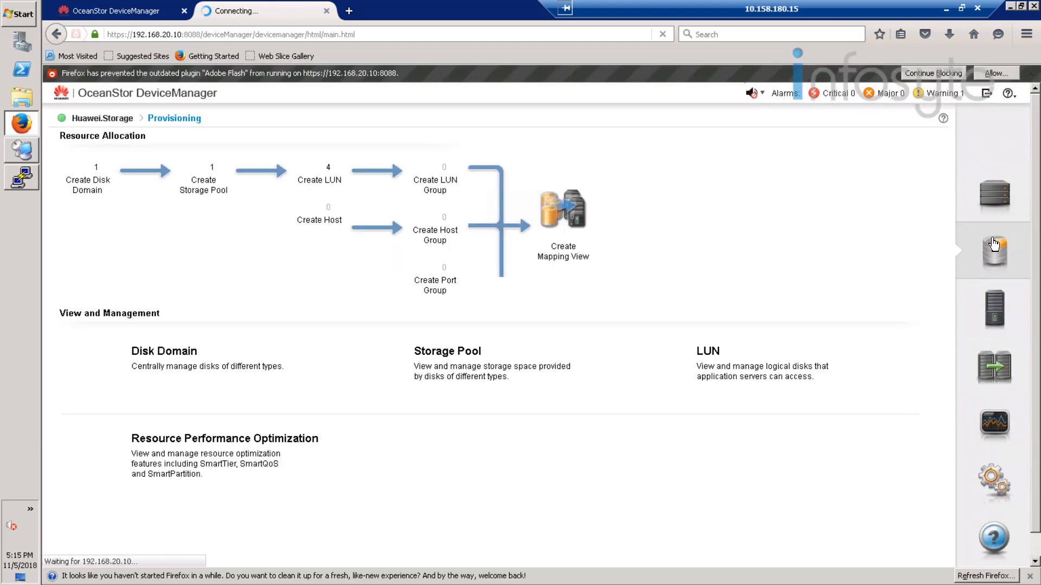
left_click(995, 74)
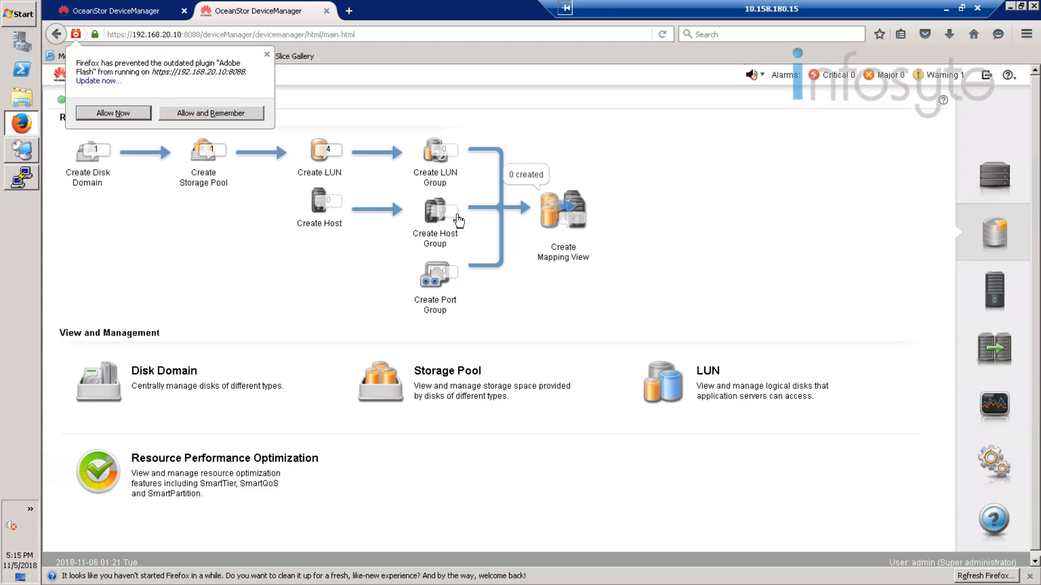
left_click(211, 113)
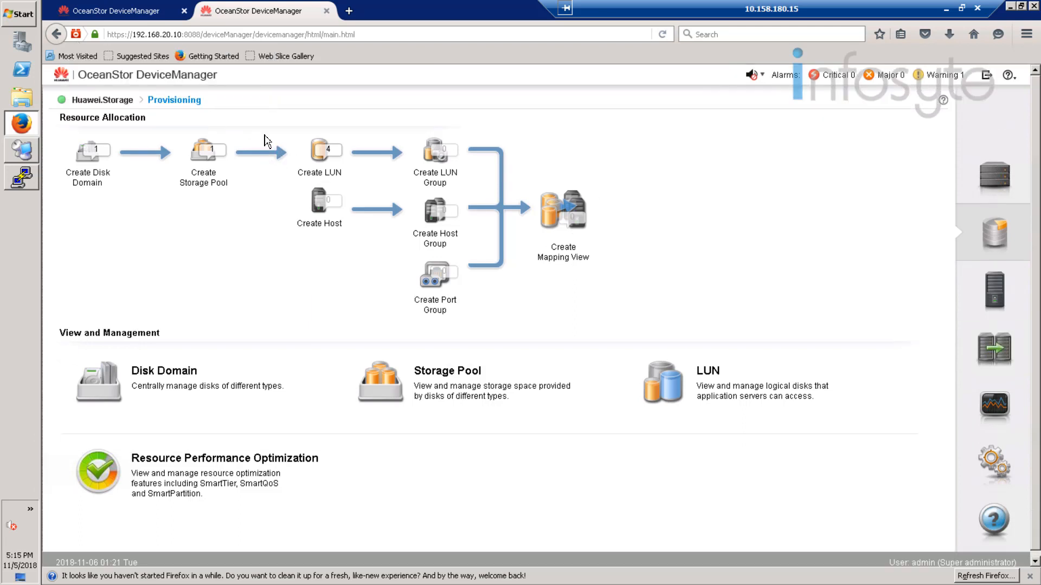
Step: Create a 200 GB LUN named Oracle_Backup in StoragePool001
left_click(320, 157)
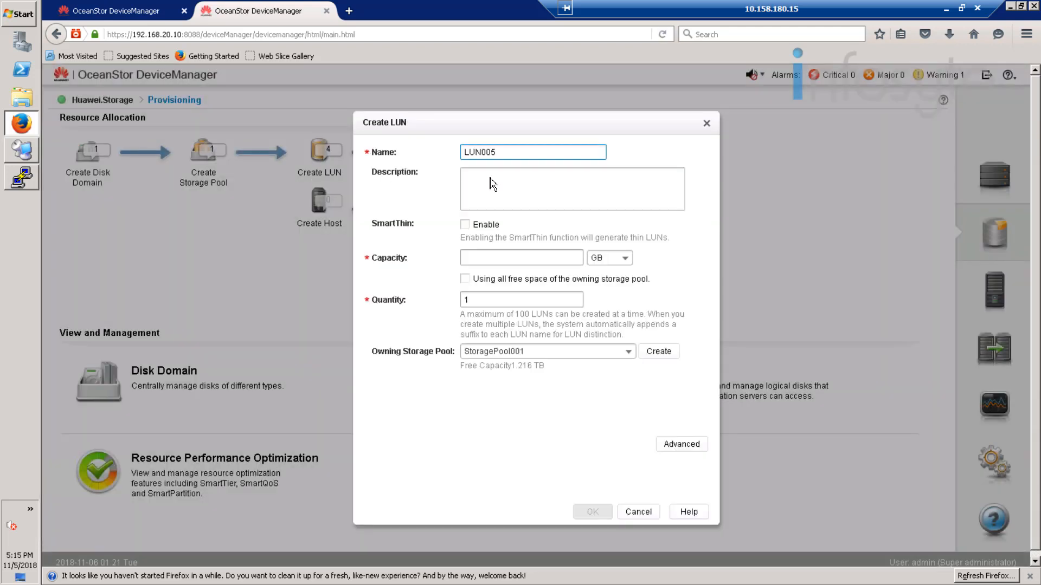
left_click(510, 155)
key("ctrl+a")
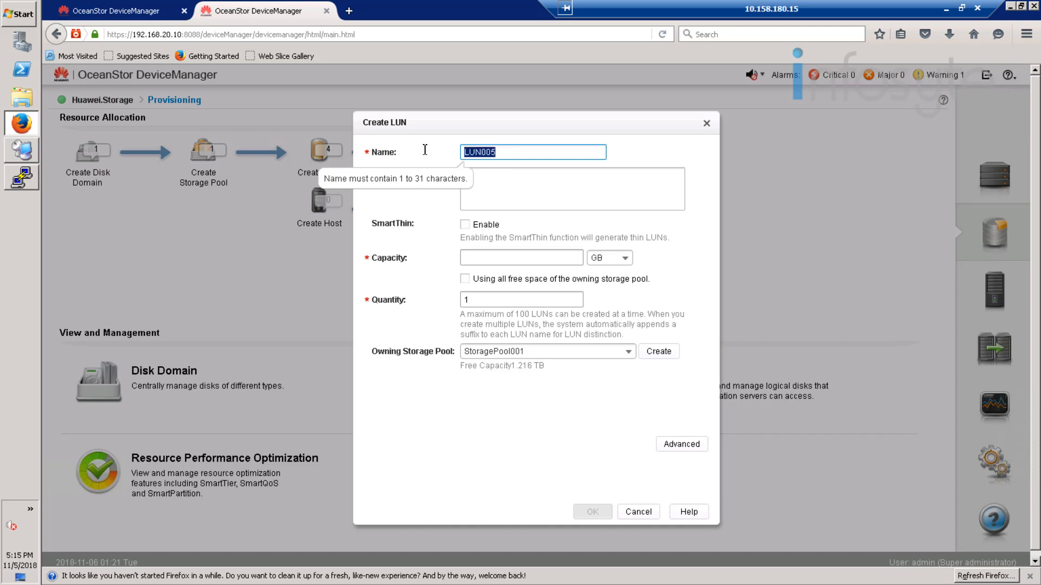
type("Oracle_Backup")
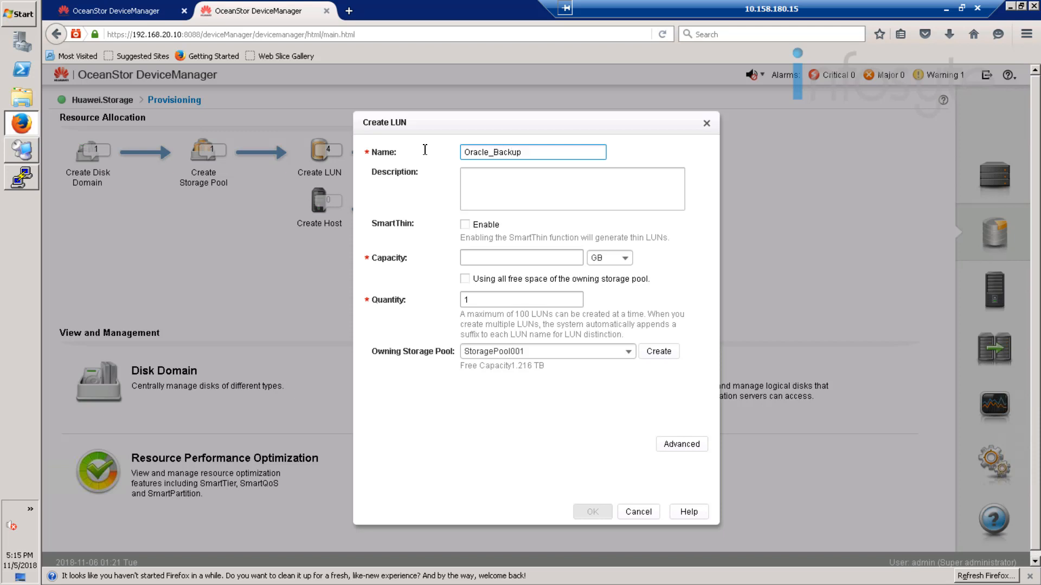
left_click(509, 257)
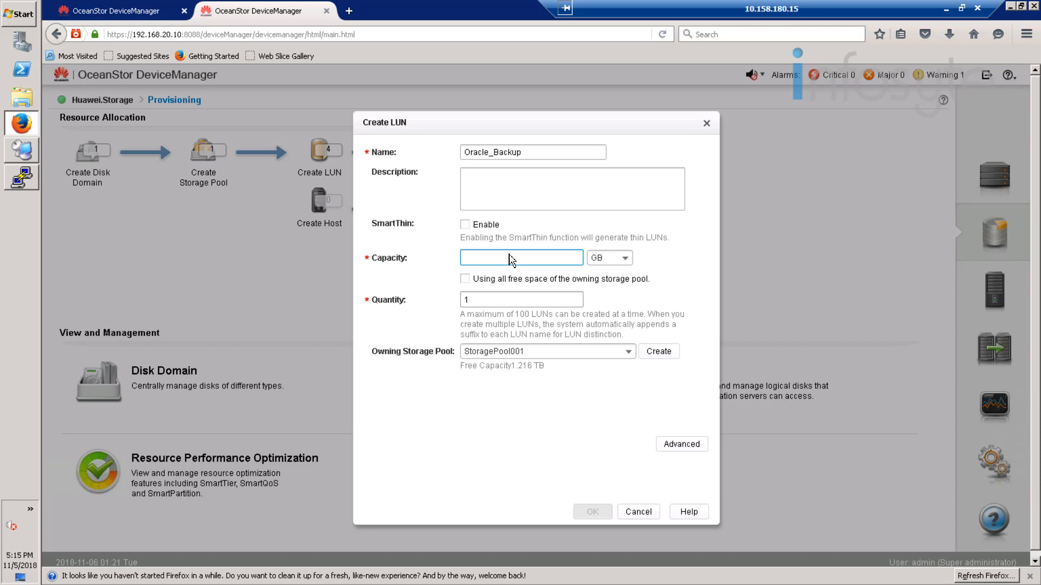
type("200")
left_click(589, 514)
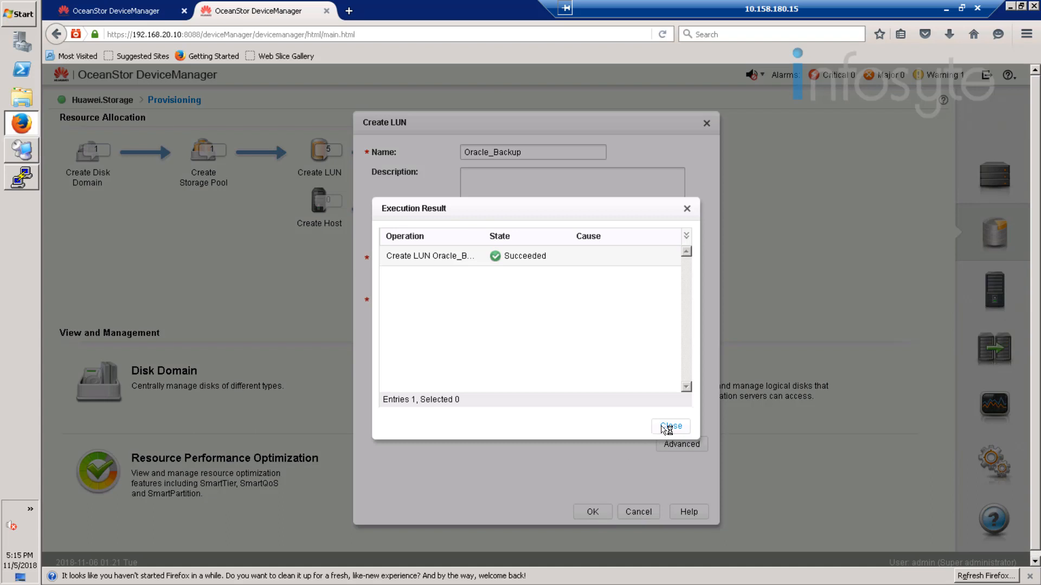
left_click(670, 427)
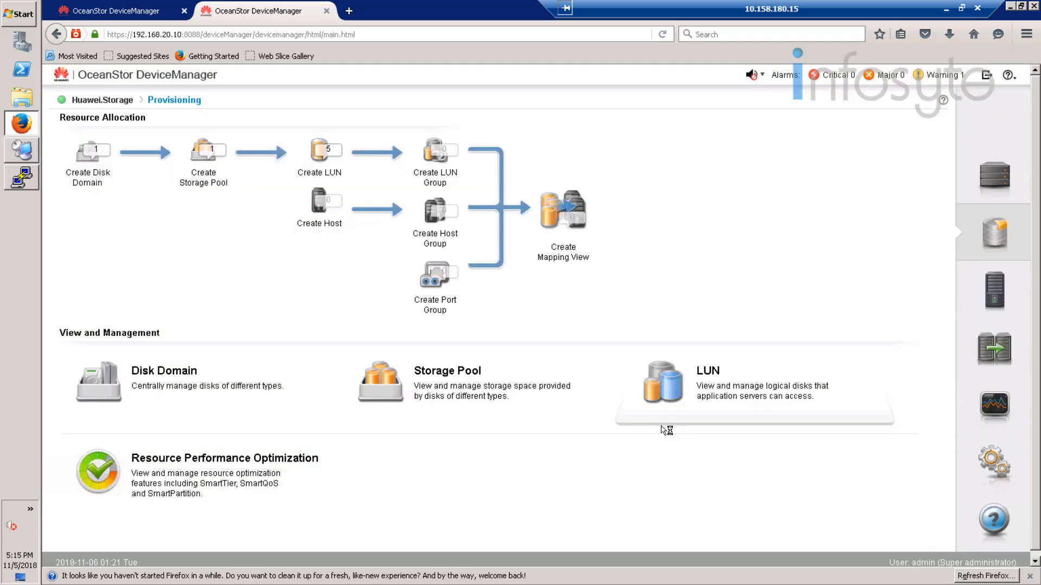
left_click(441, 159)
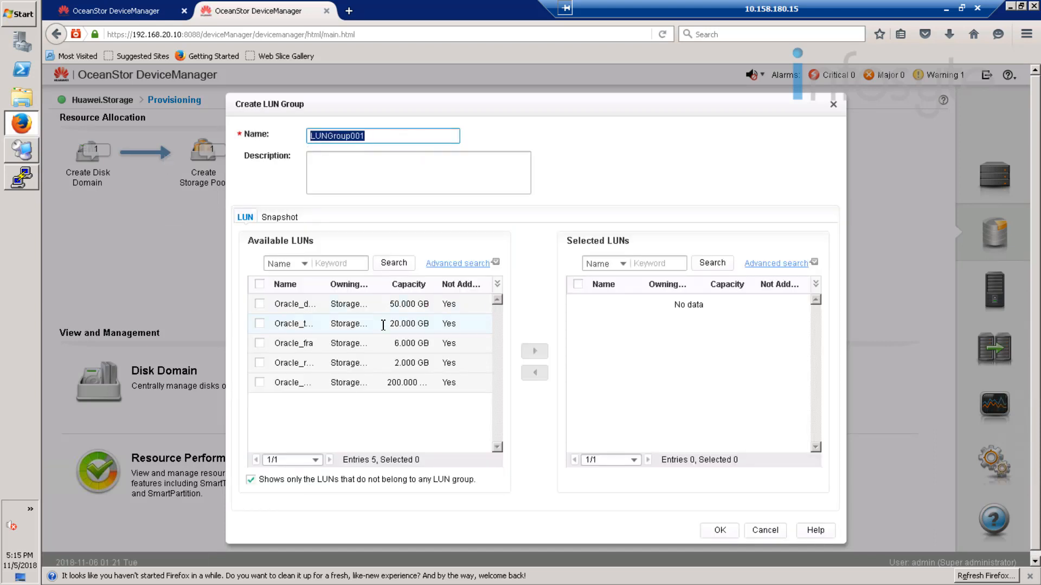
Step: Create LUN group Oracle_Backup and add the 200 GB Oracle_Backup LUN to it
type("Oracle_Backup")
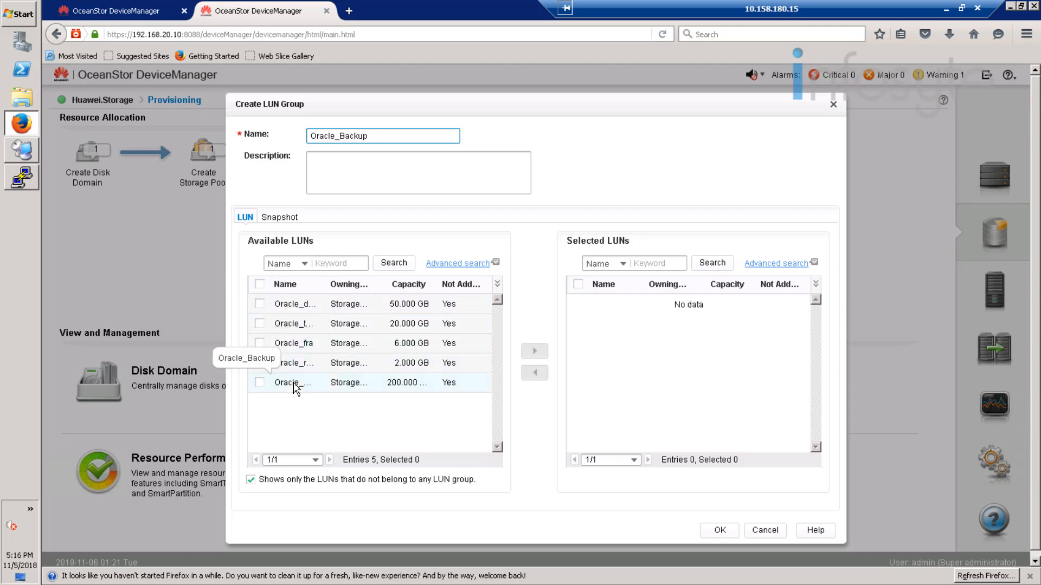
left_click(259, 383)
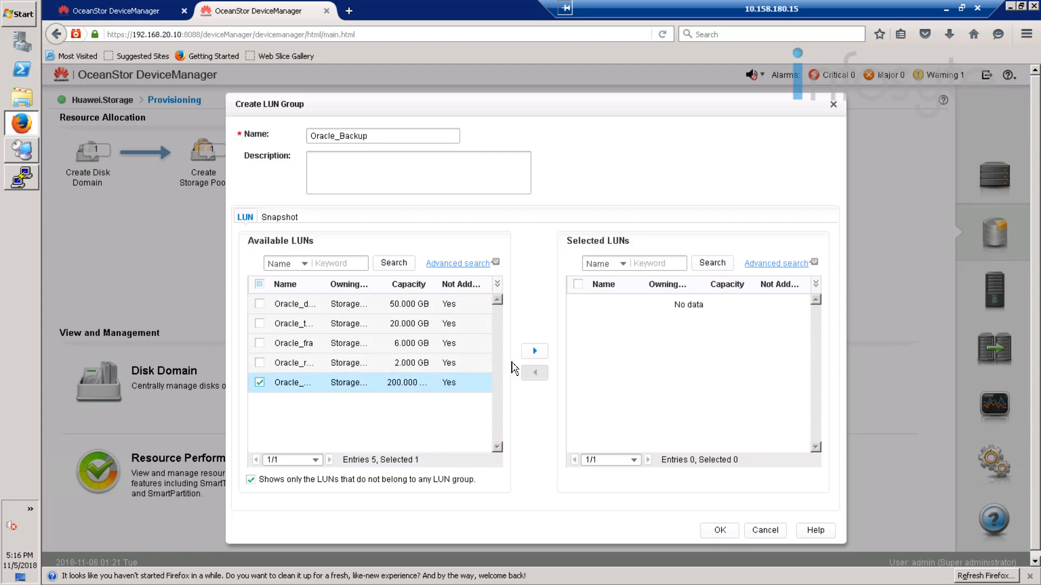
left_click(533, 354)
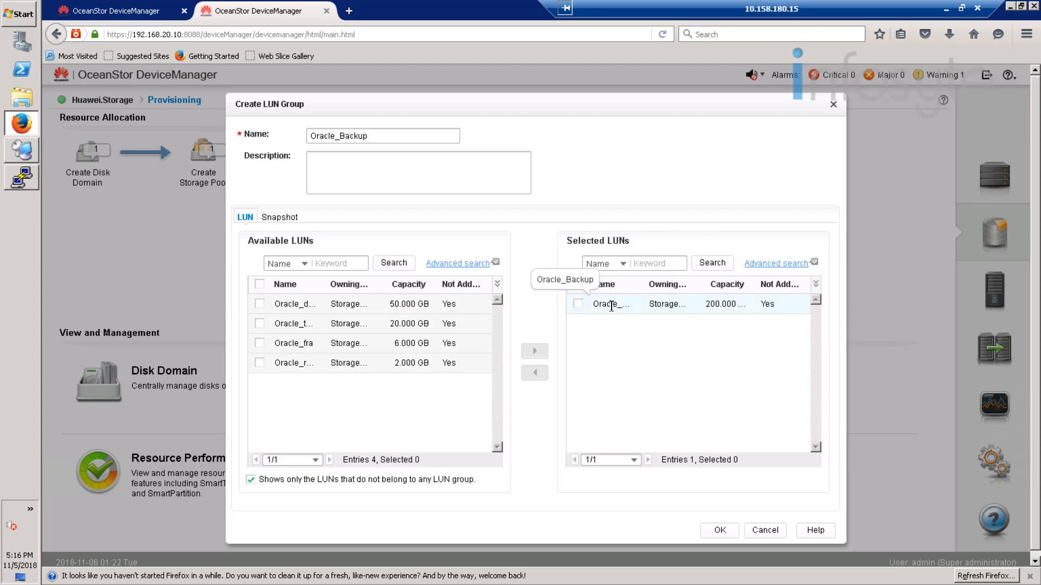
left_click(720, 531)
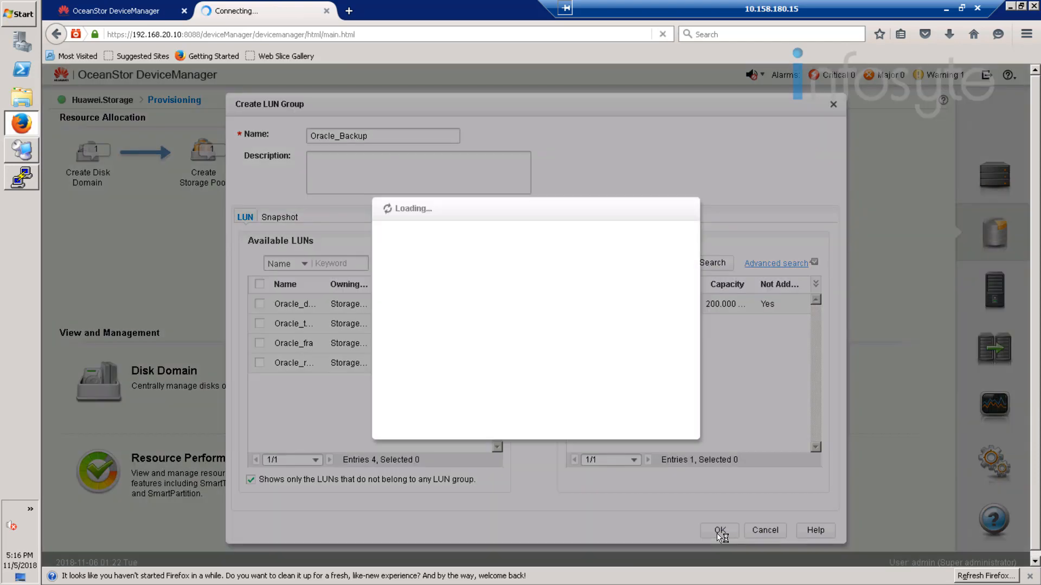
left_click(672, 427)
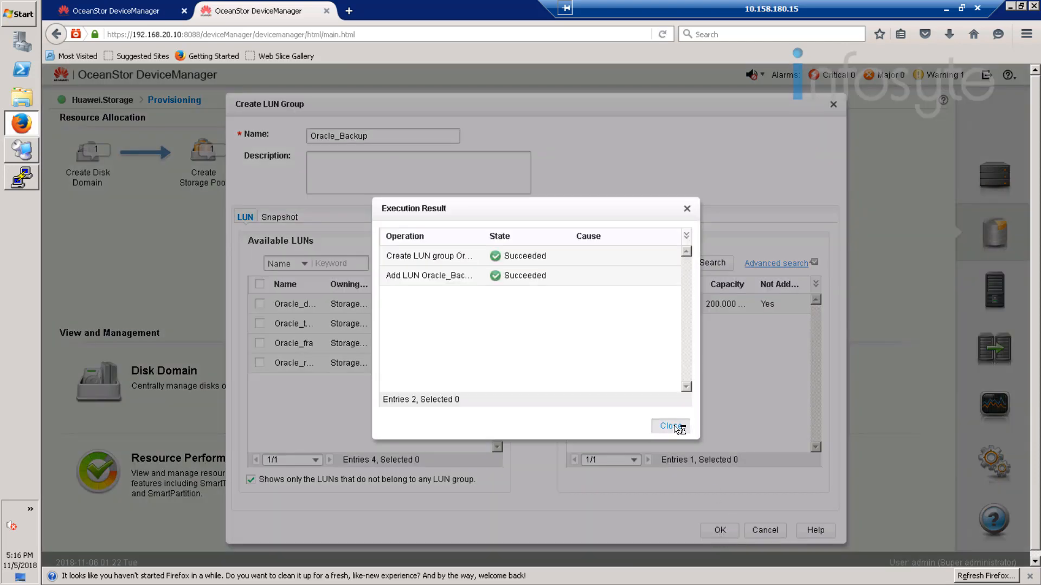
left_click(327, 214)
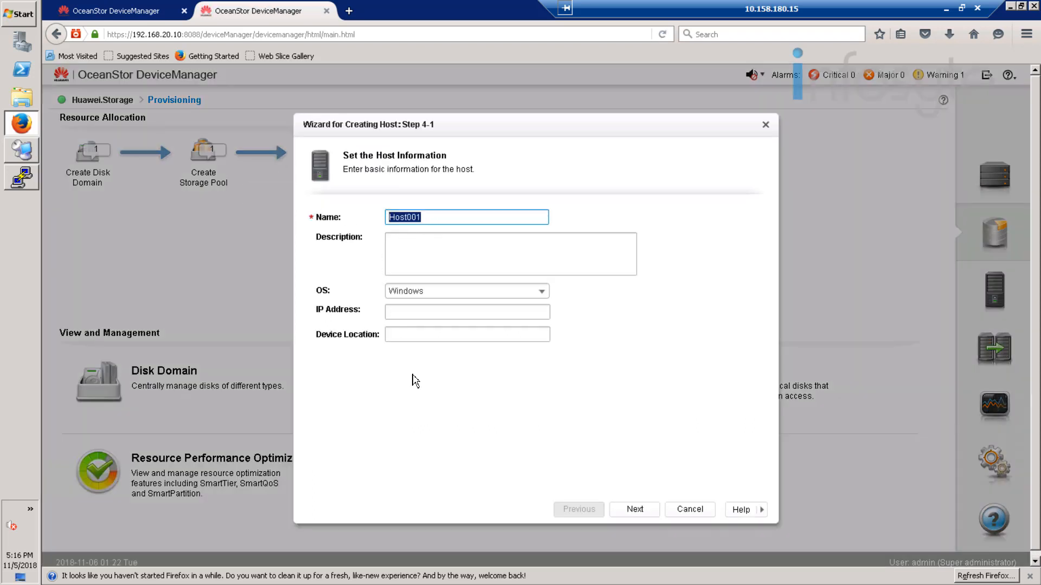
Step: Define Windows host Simpana with IP address 192.168.20.34 in the Create Host wizard
type("Simpana")
left_click(418, 316)
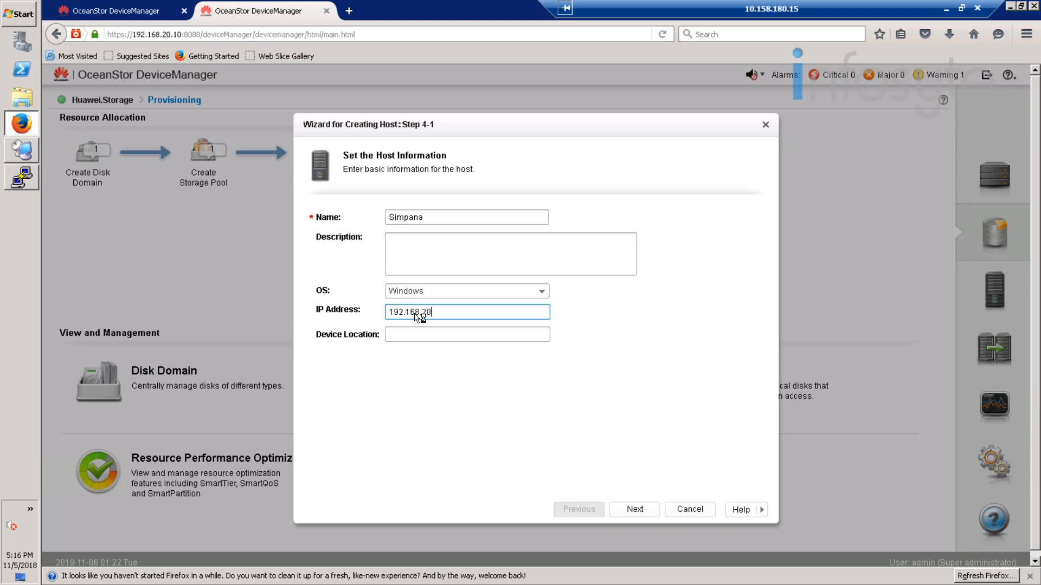
type("192.168.20.34")
left_click(635, 510)
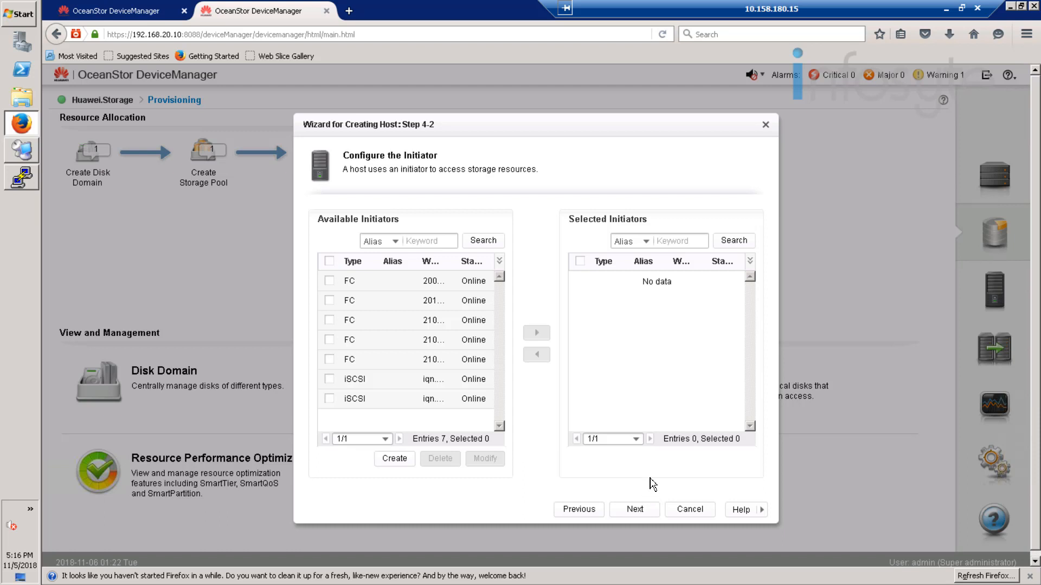
Step: Filter the available initiators to Type = iSCSI
left_click(390, 242)
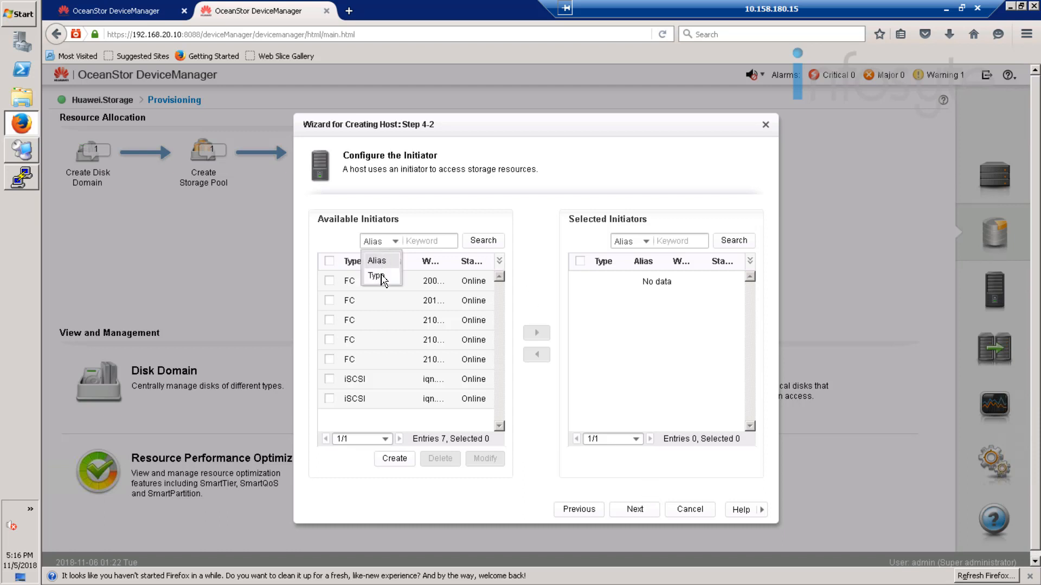
left_click(387, 279)
left_click(432, 244)
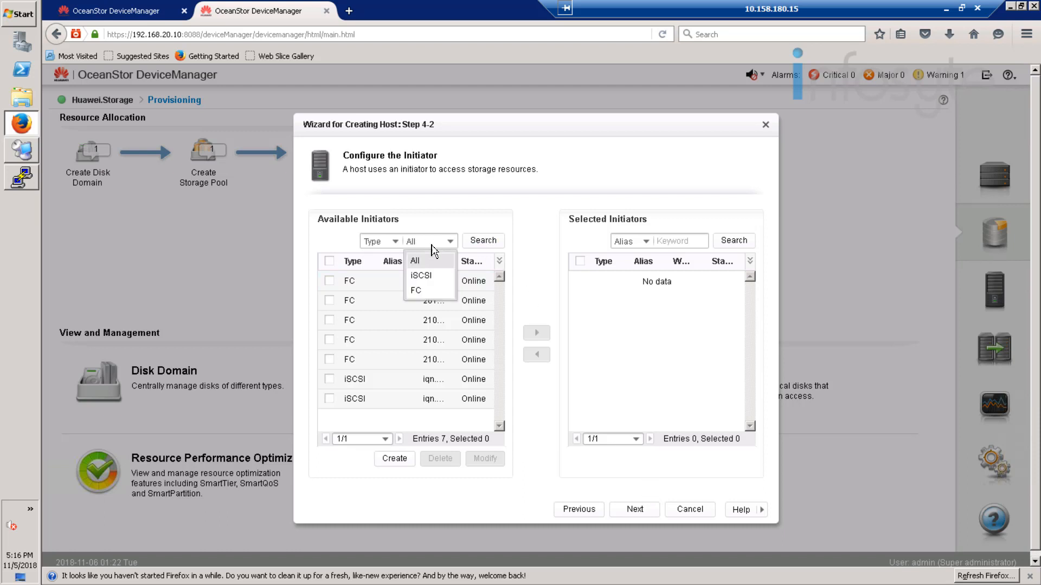
left_click(428, 275)
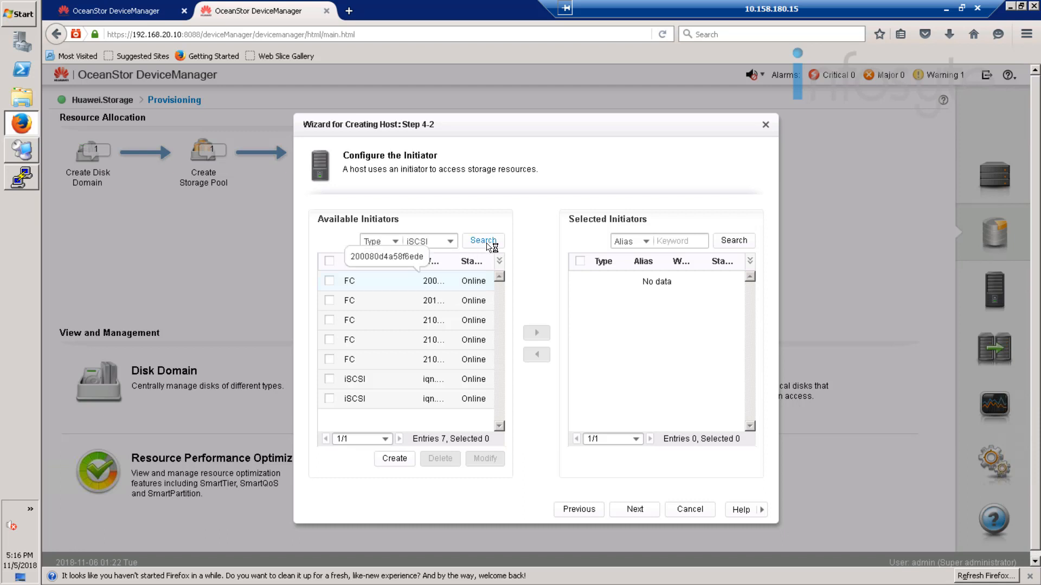
left_click(492, 245)
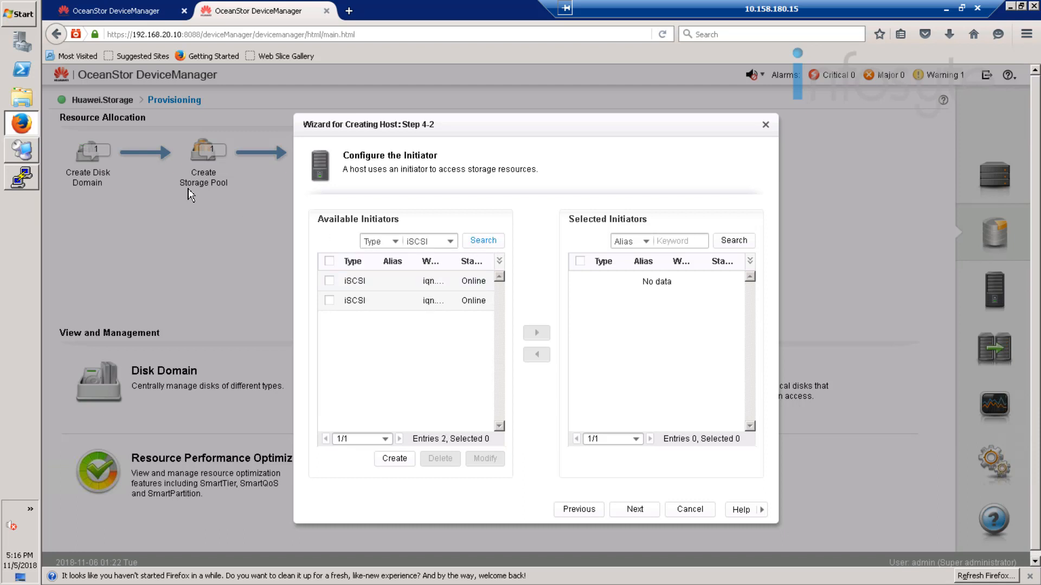
left_click(18, 152)
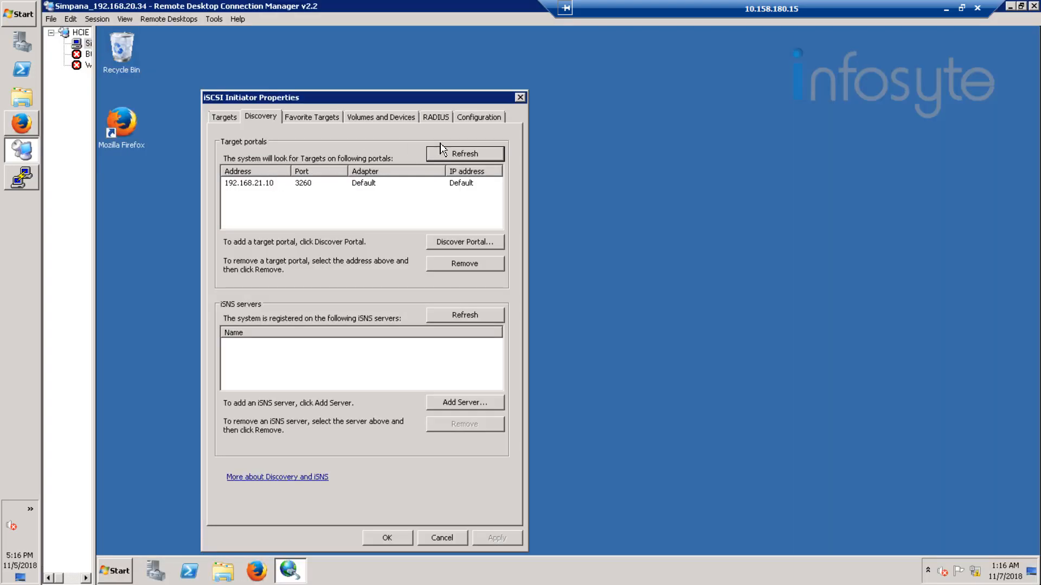
left_click(477, 120)
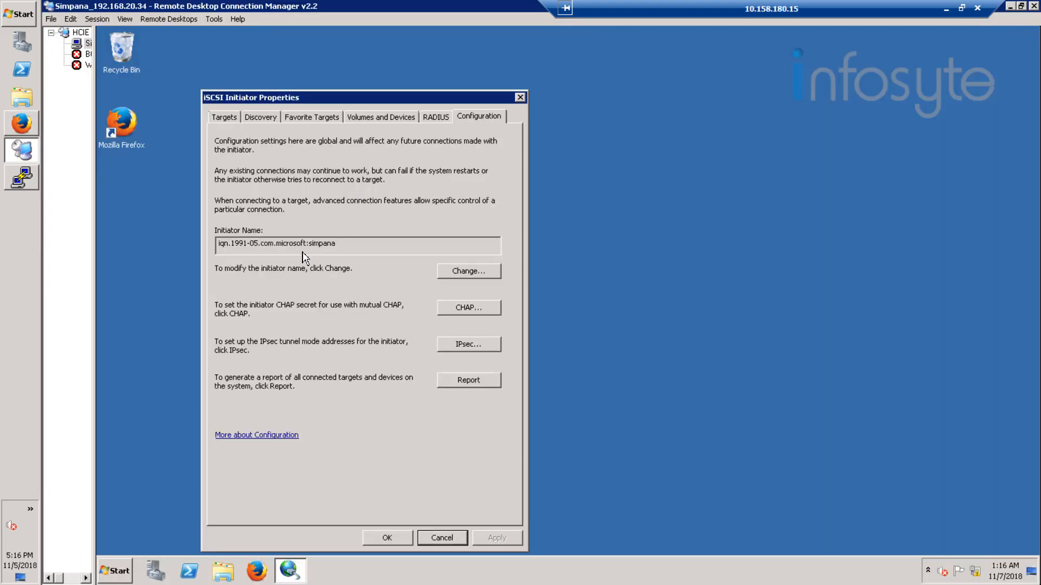
left_click(219, 244)
left_click_drag(219, 244, 350, 241)
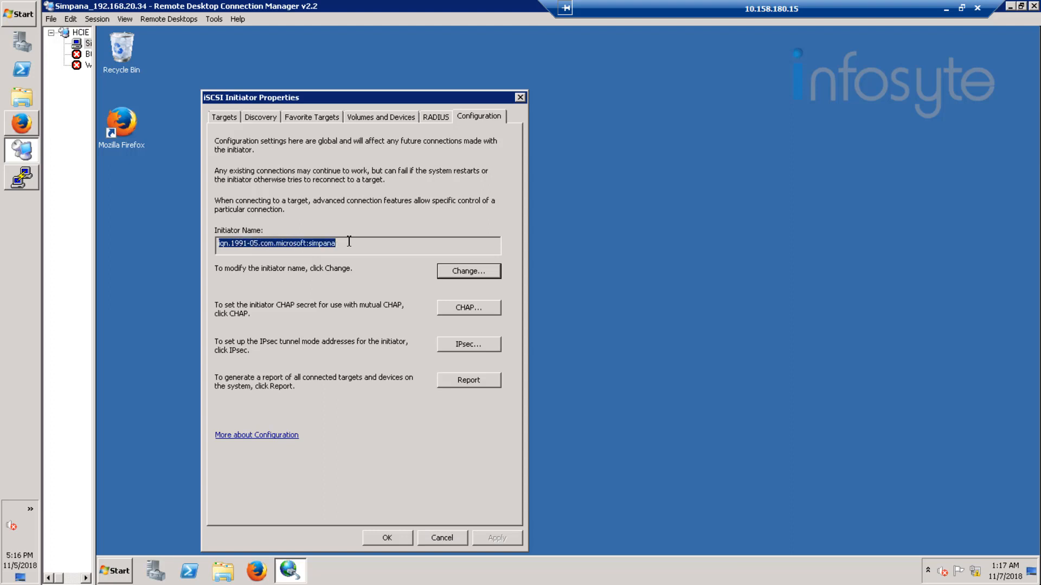
left_click(23, 124)
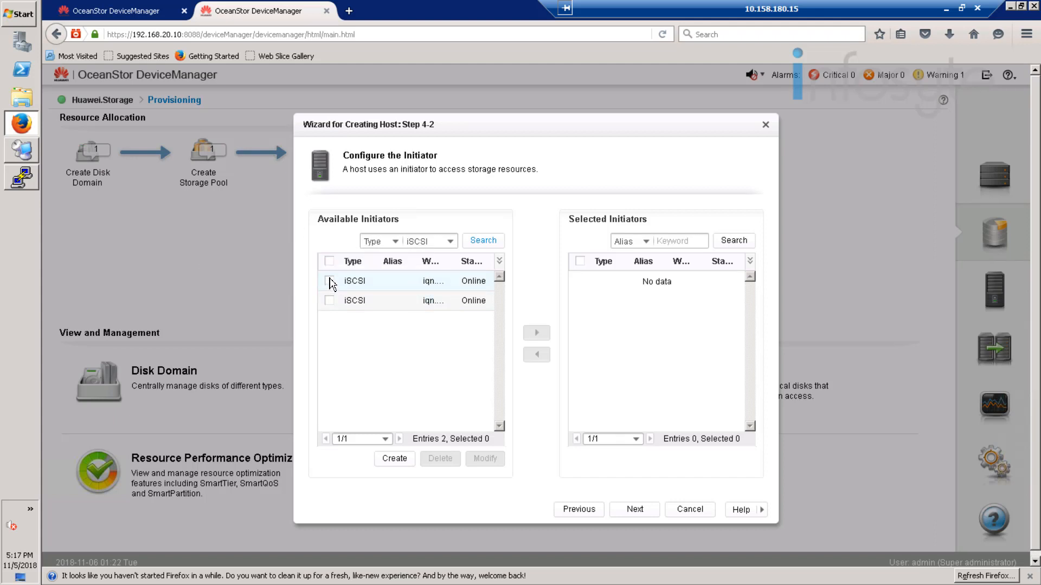
Step: Add the iqn.1991-05.com.microsoft:simpana initiator to host Simpana, accepting the warning
left_click(329, 281)
left_click(536, 333)
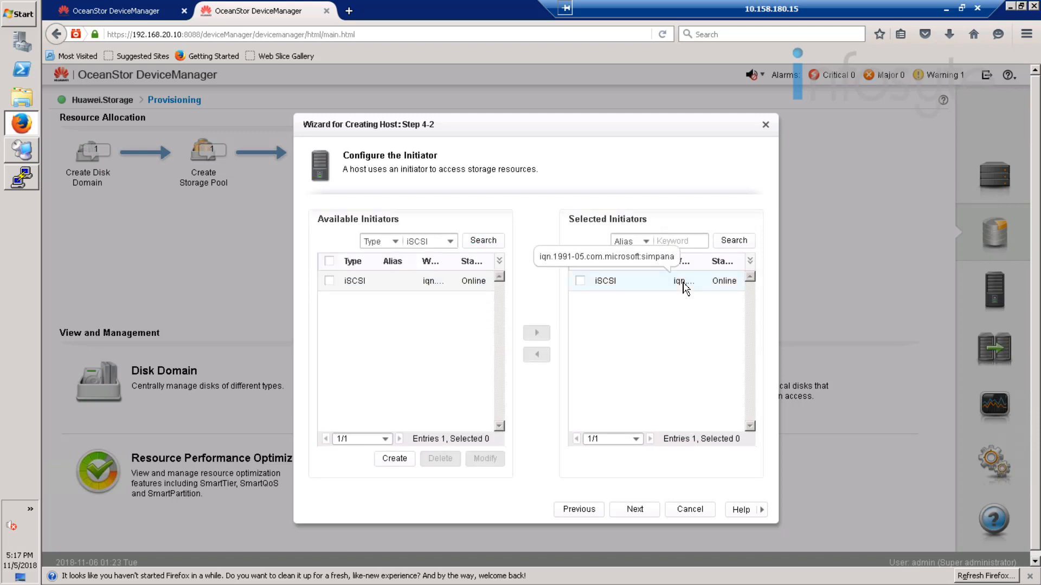
left_click(637, 509)
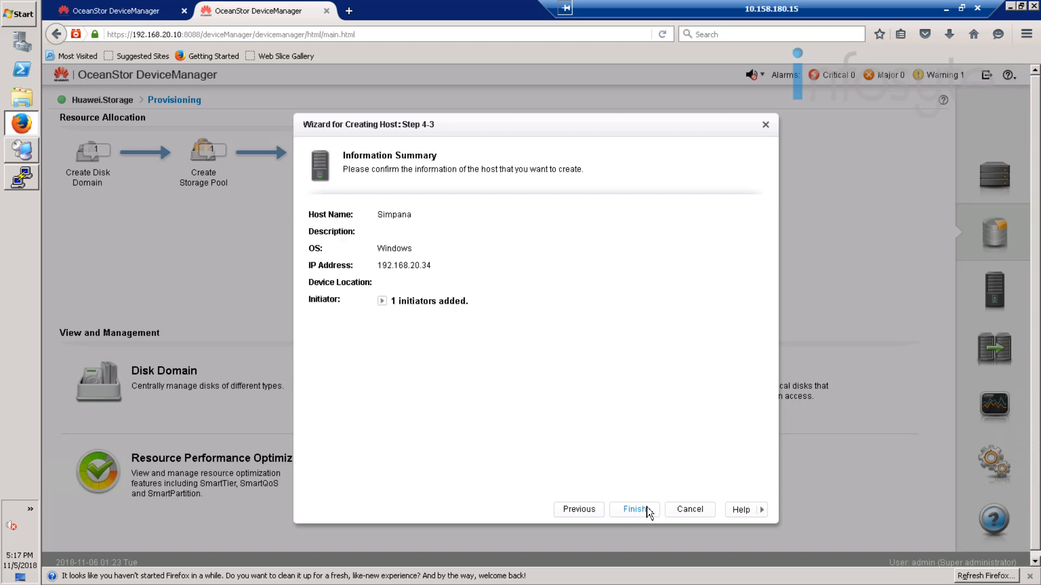
left_click(640, 509)
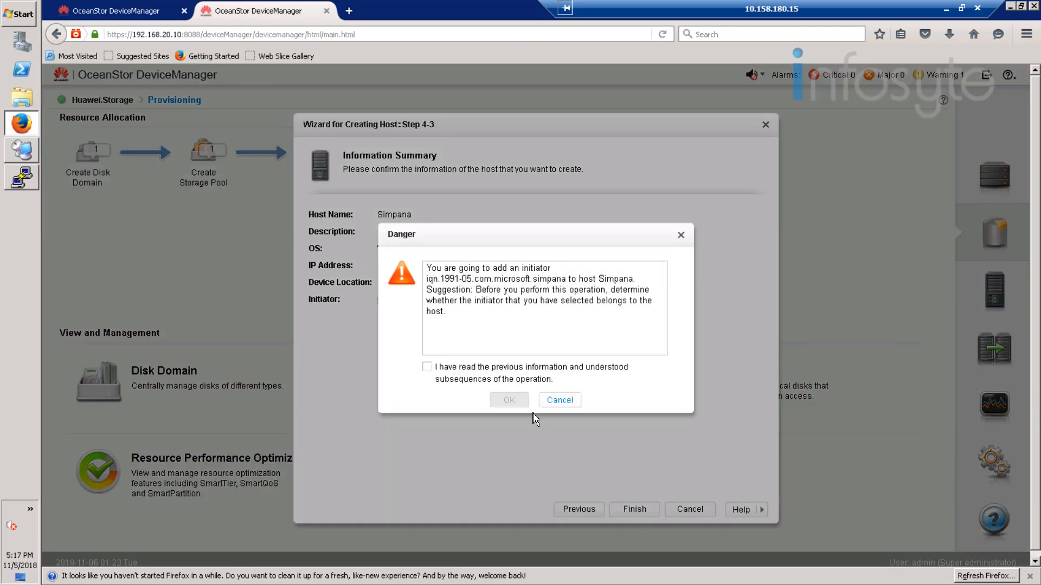
left_click(478, 381)
left_click(511, 401)
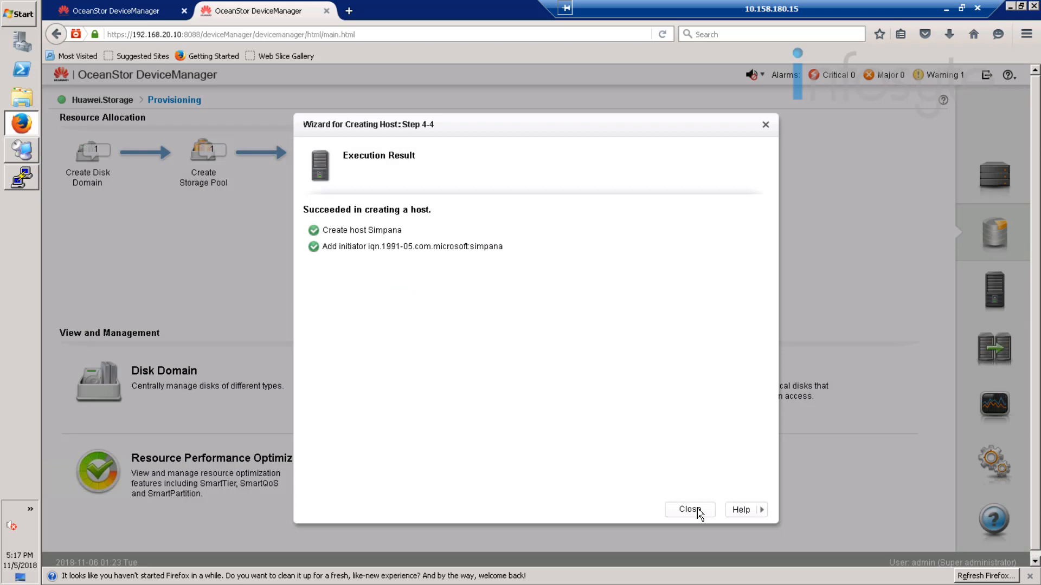
left_click(698, 510)
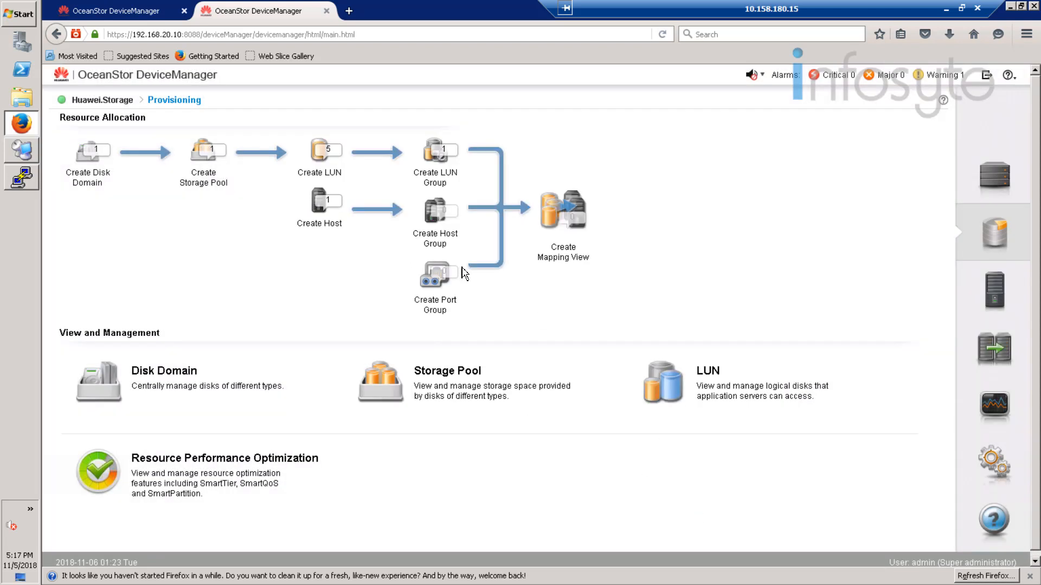
Step: Create host group SimpanaGroup containing the host Simpana
left_click(437, 219)
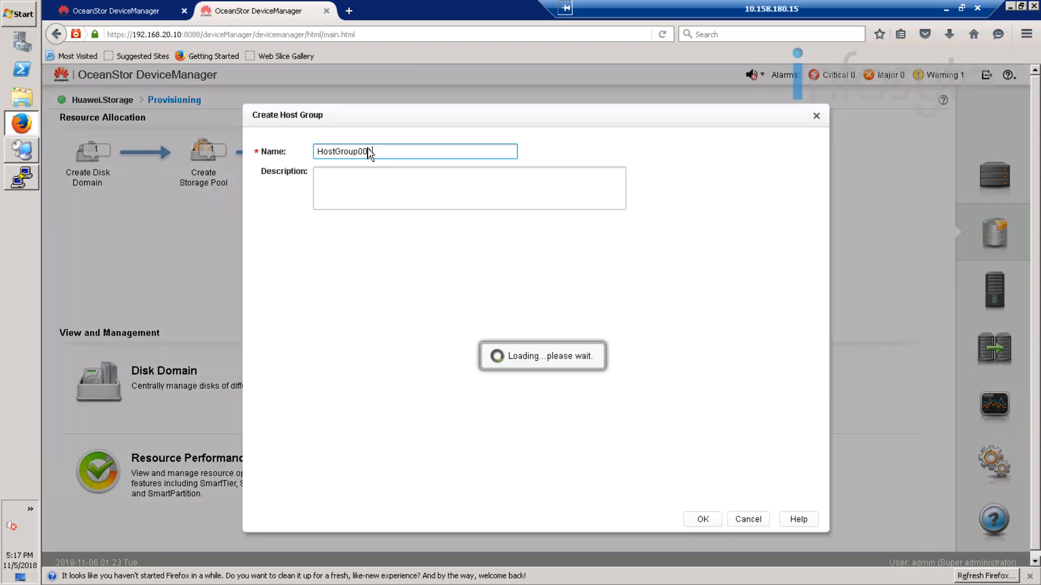
left_click_drag(401, 153, 299, 150)
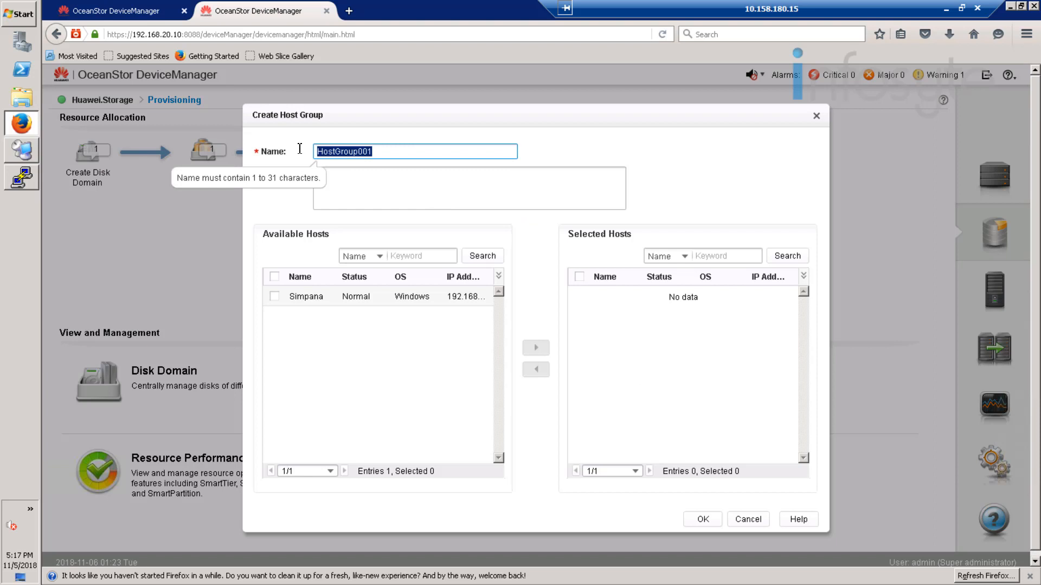
type("SimpanaGroup")
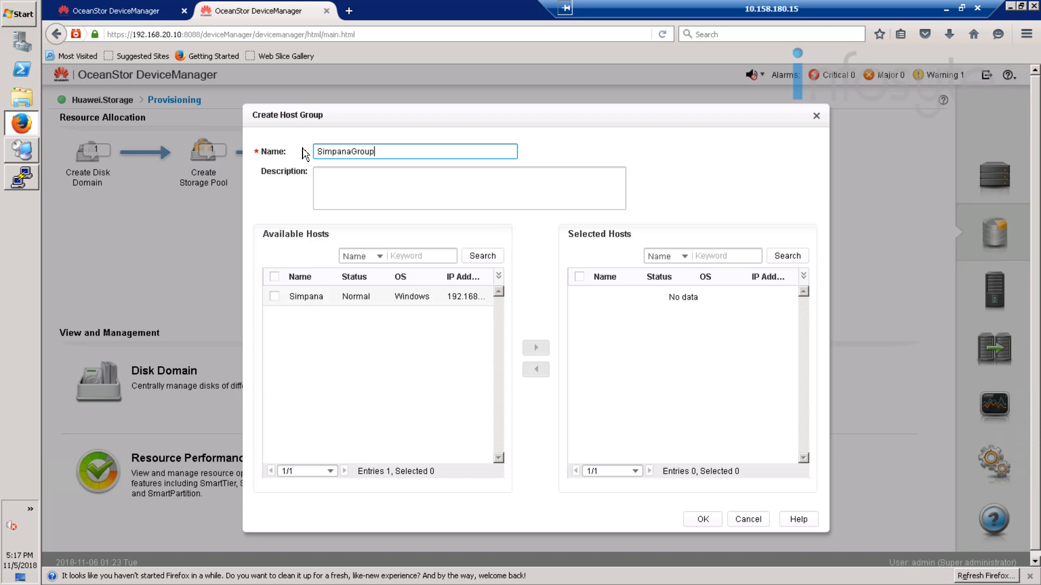
left_click(274, 296)
left_click(538, 348)
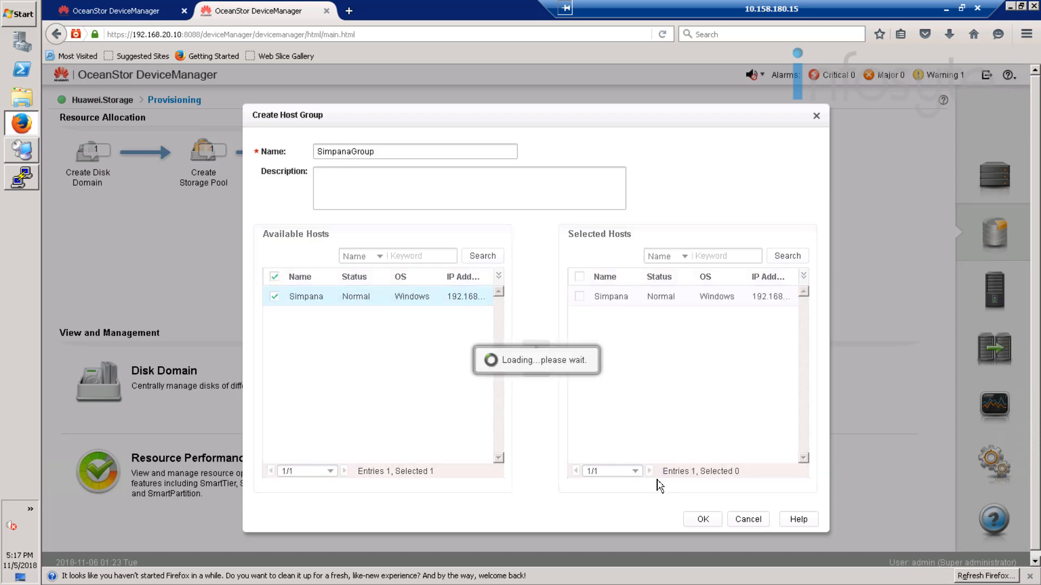
left_click(705, 520)
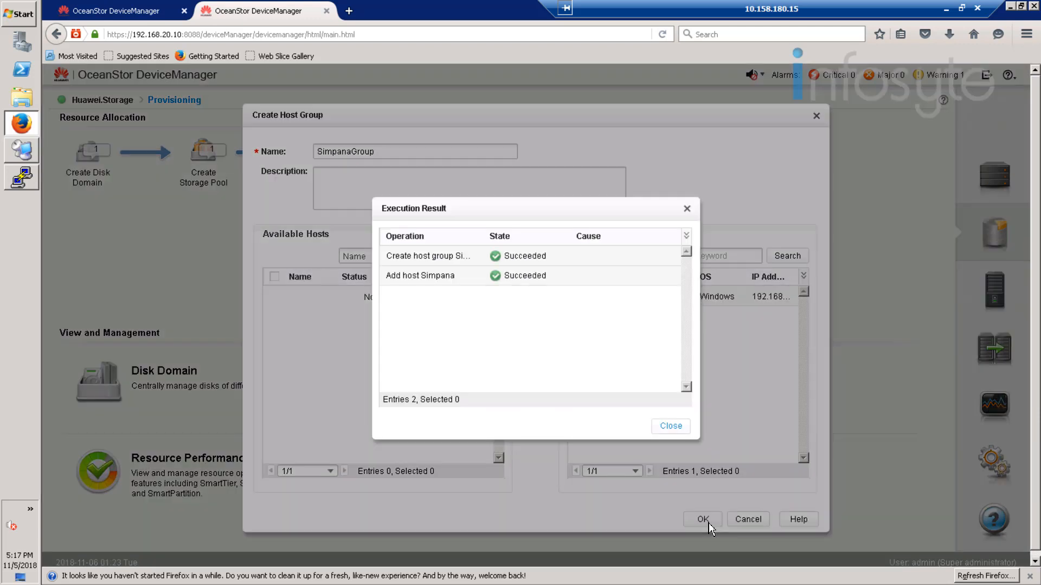
left_click(671, 426)
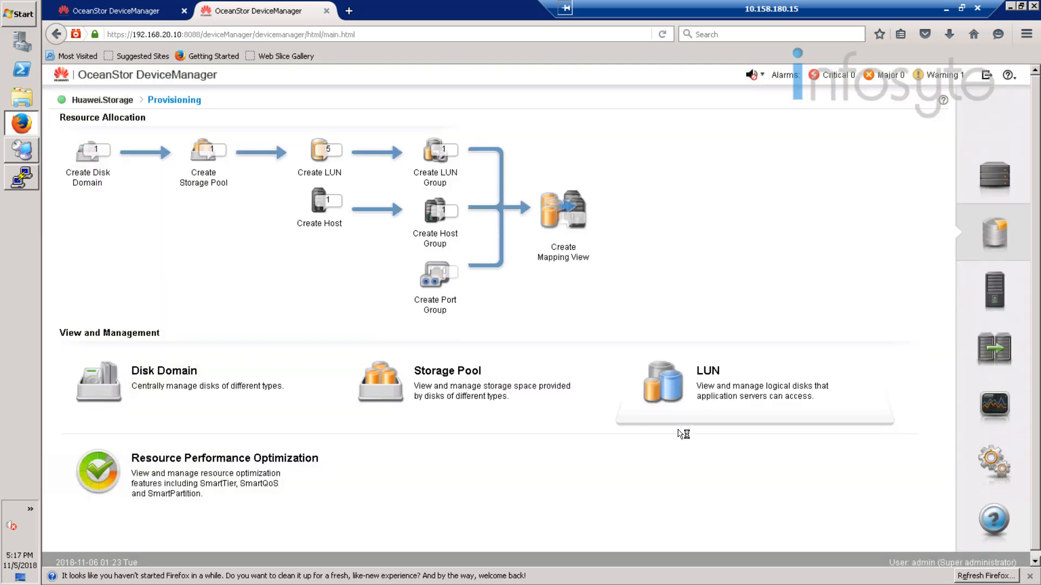
Step: Create mapping view Simpana_MV with LUN group Oracle_Backup and host group SimpanaGroup
left_click(561, 216)
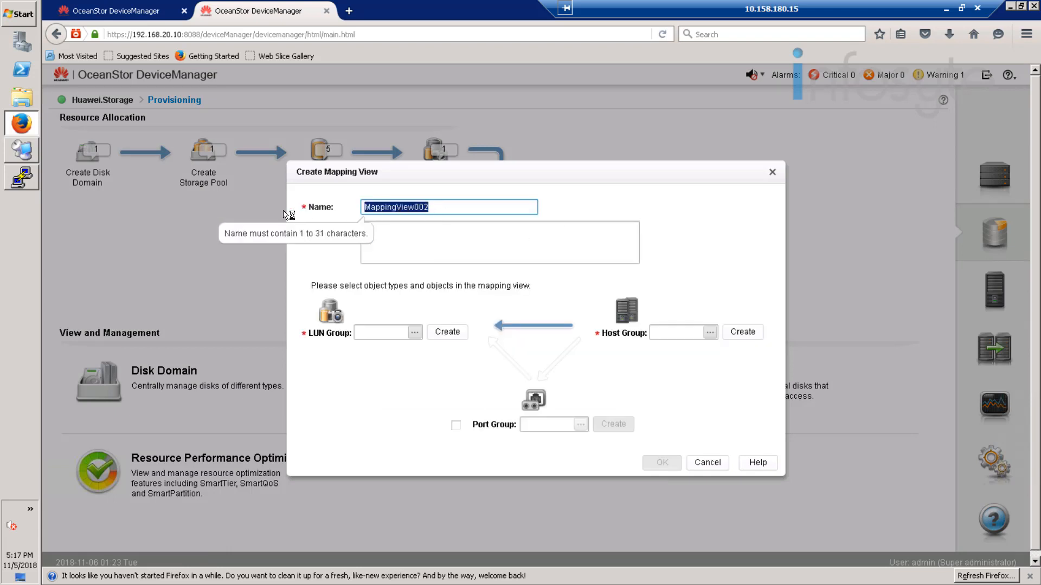
type("Simp")
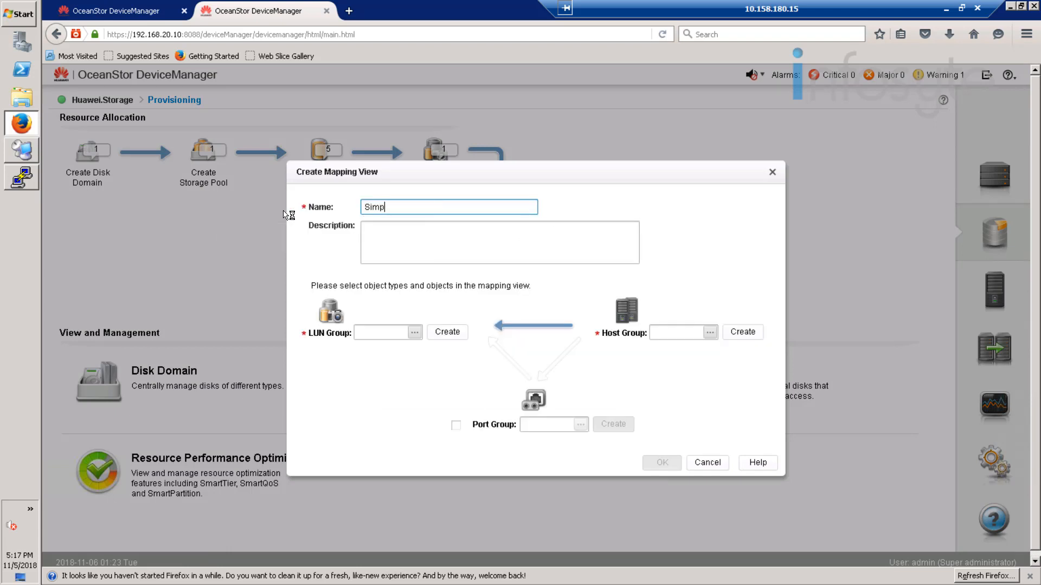
type("ana_MV")
left_click(414, 333)
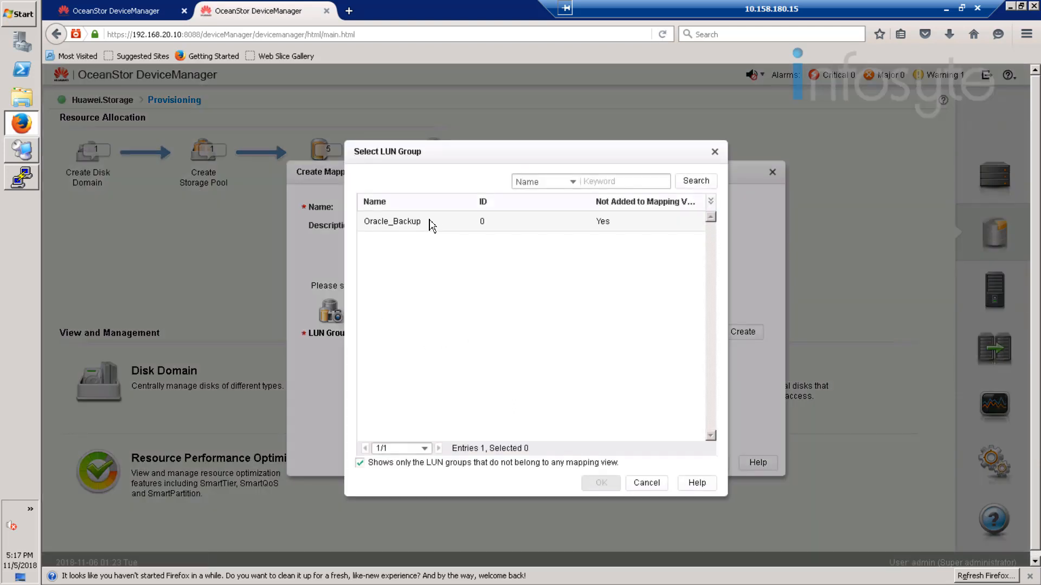
left_click(433, 222)
left_click(600, 483)
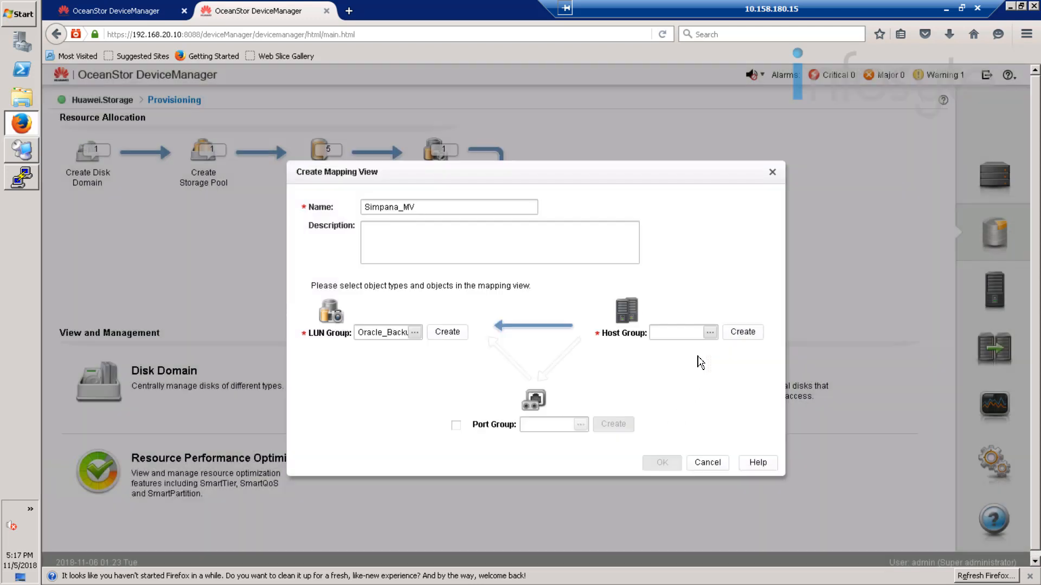
left_click(711, 333)
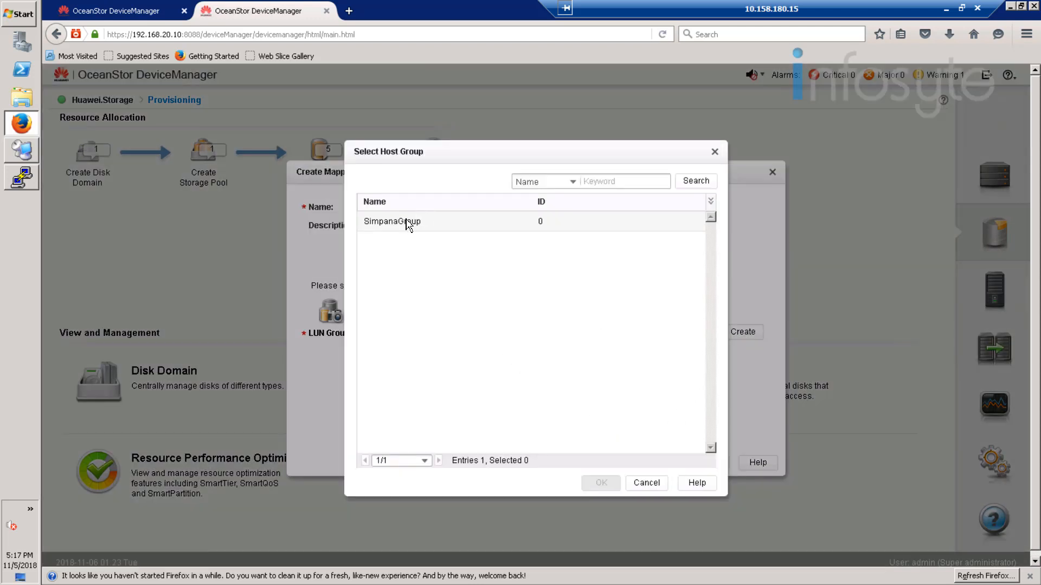
left_click(410, 223)
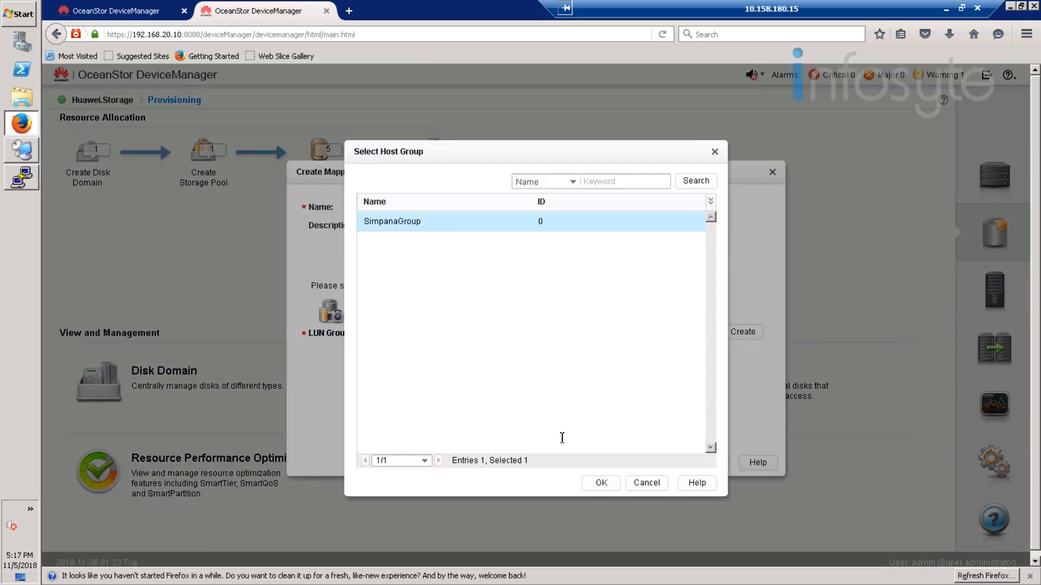
left_click(603, 483)
left_click(660, 464)
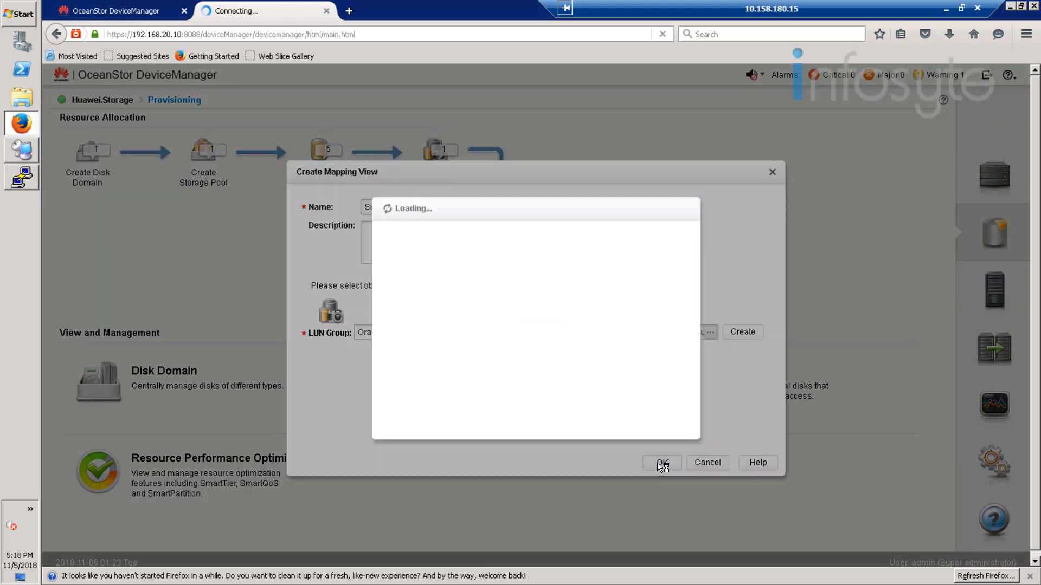
left_click(671, 426)
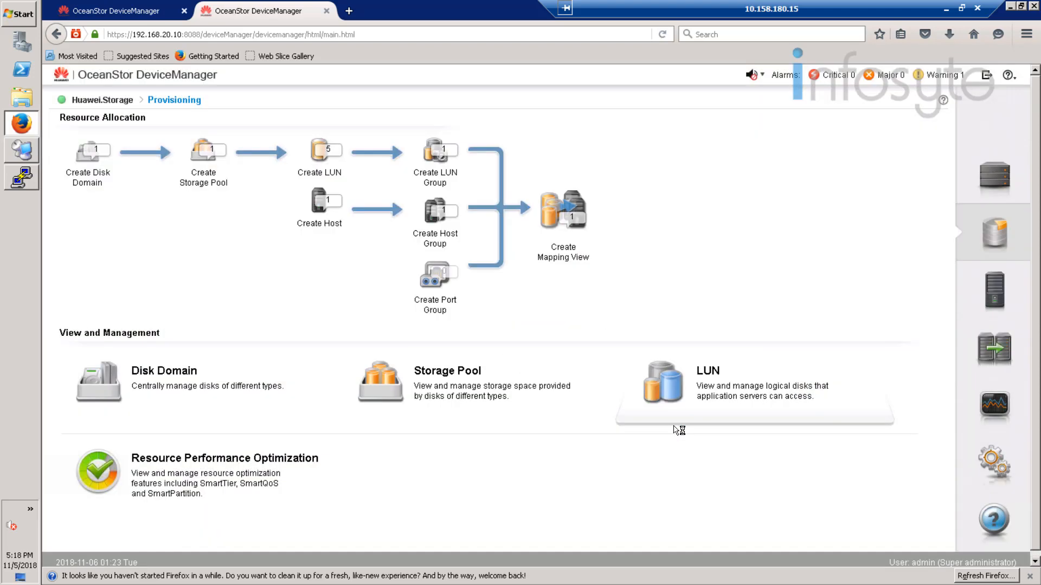
left_click(28, 154)
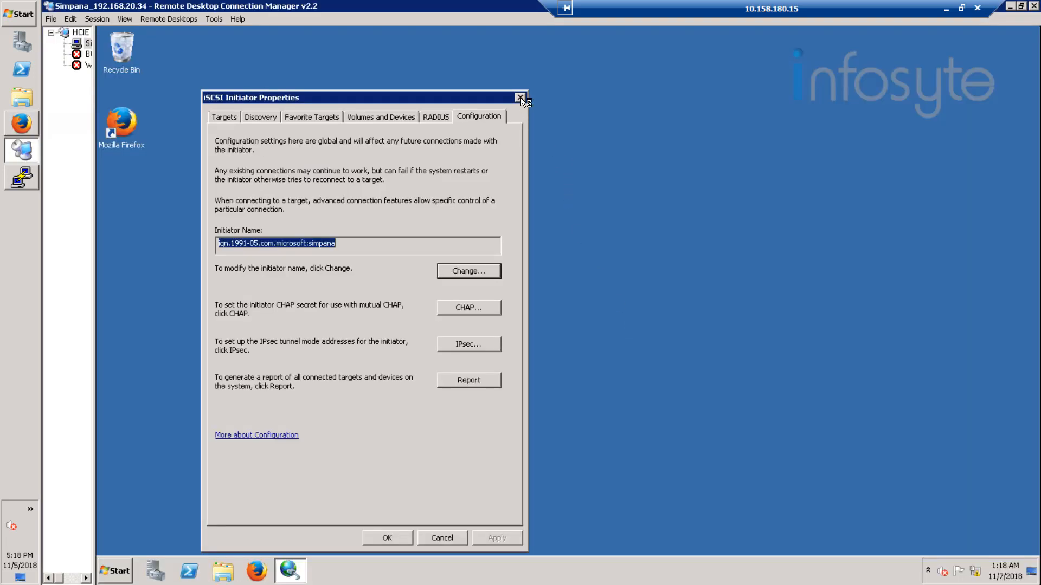
Step: Close iSCSI Initiator Properties and open Server Manager via Start > Computer > Manage
left_click(521, 97)
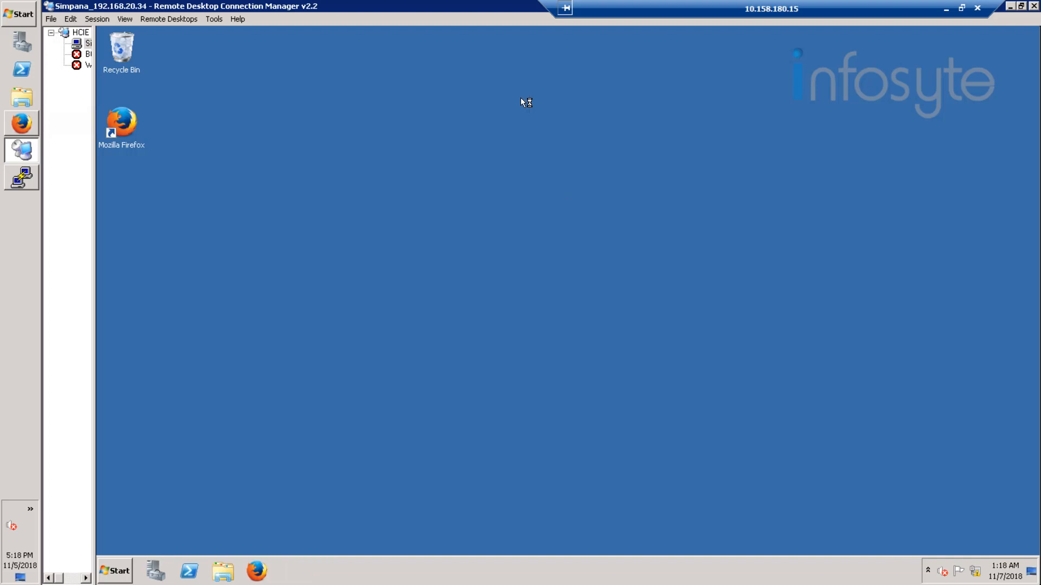
left_click(116, 569)
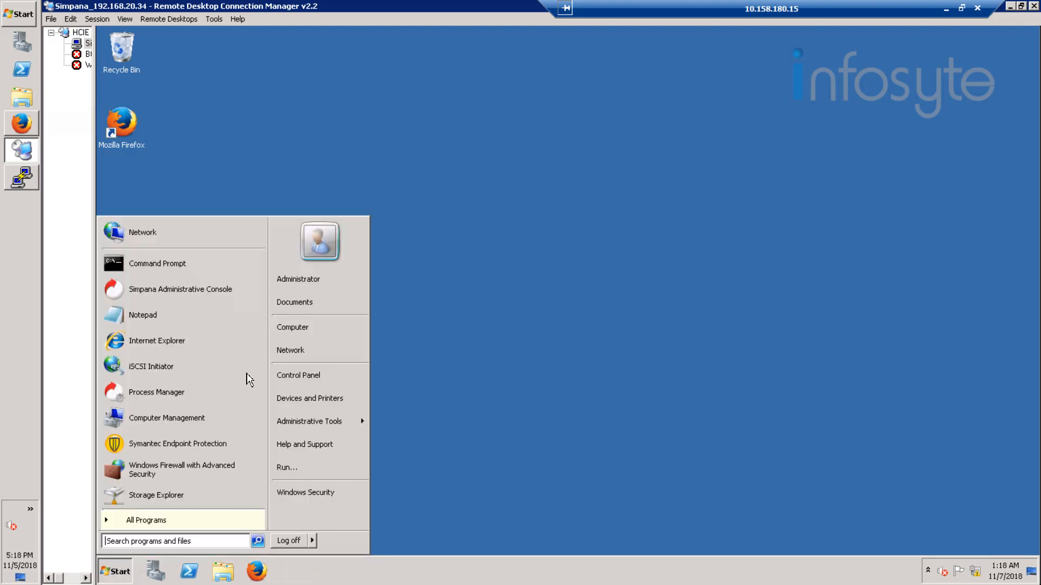
right_click(306, 328)
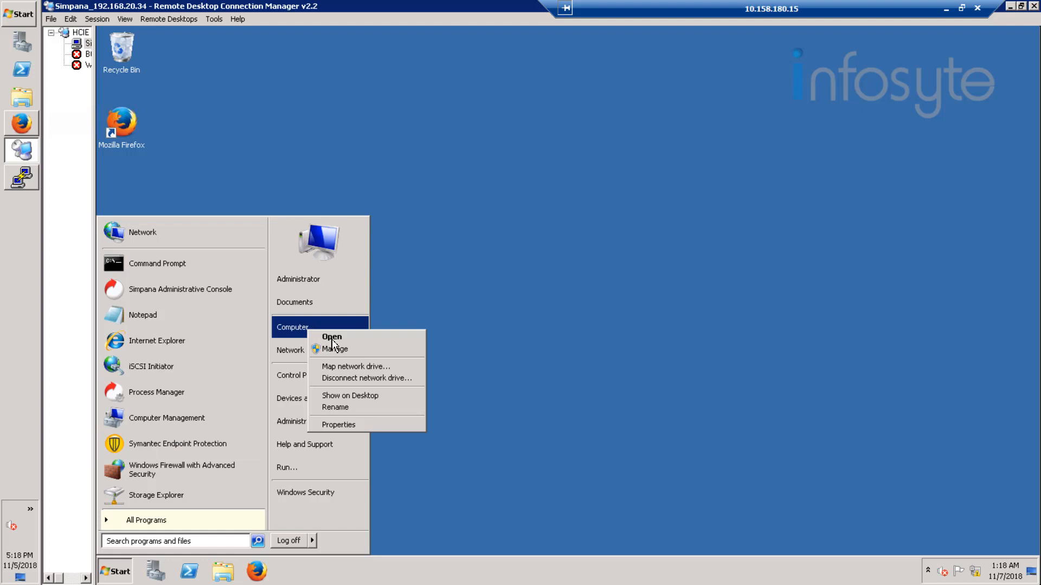
left_click(348, 350)
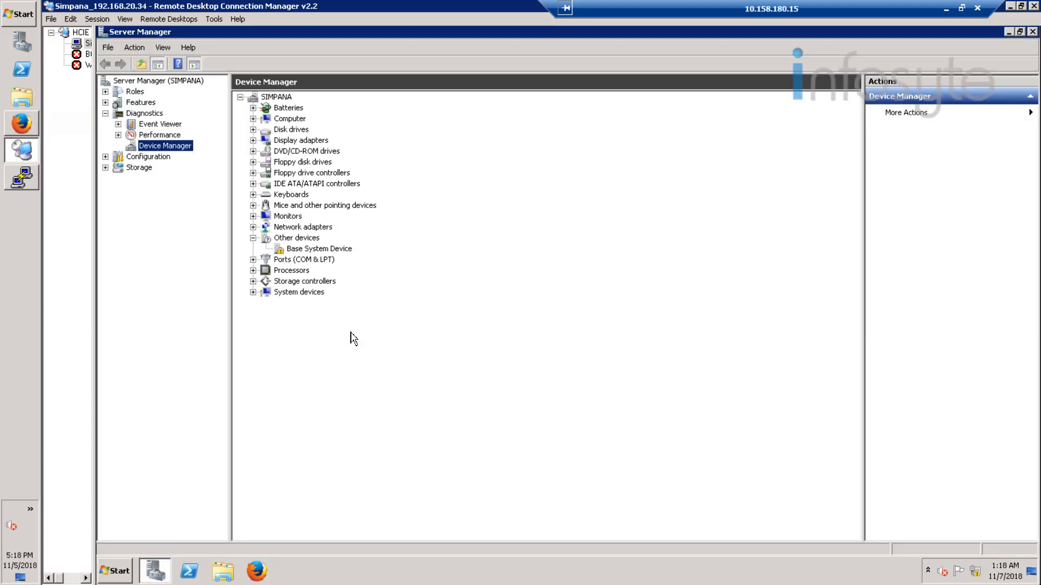
Step: Open Disk Management under Storage and run Action > Rescan Disks
left_click(136, 169)
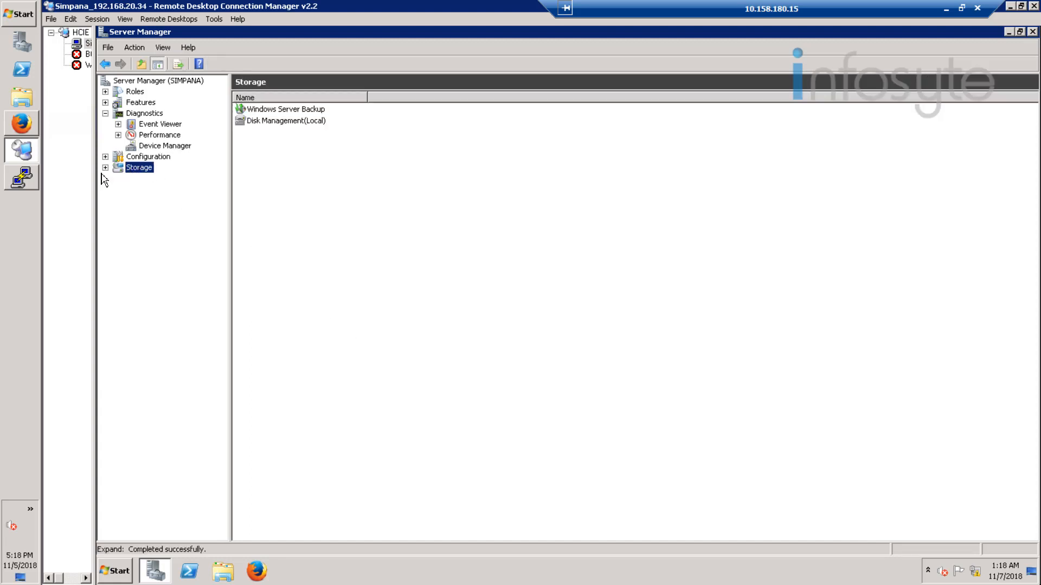
left_click(106, 168)
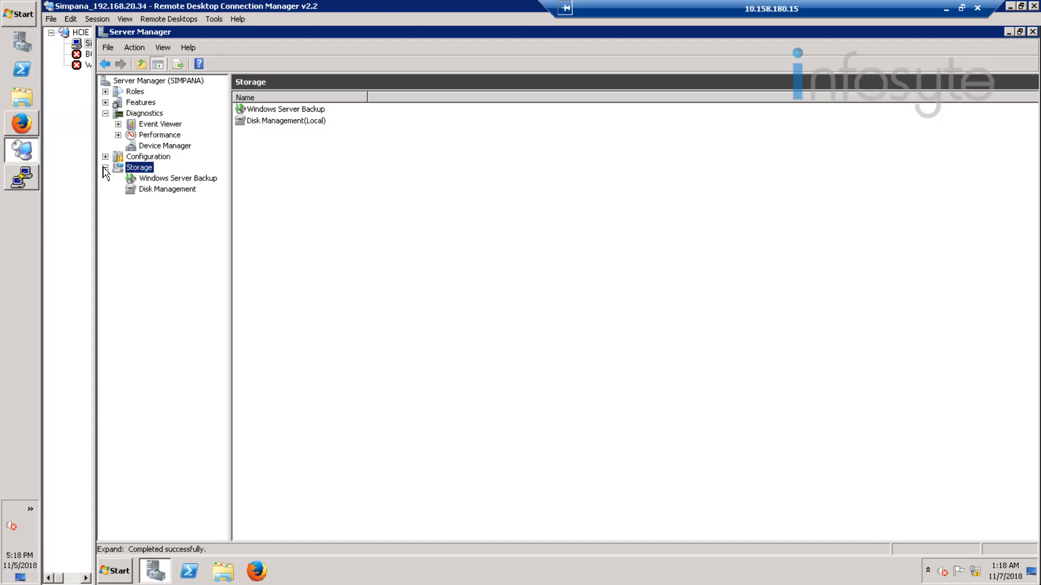
left_click(181, 193)
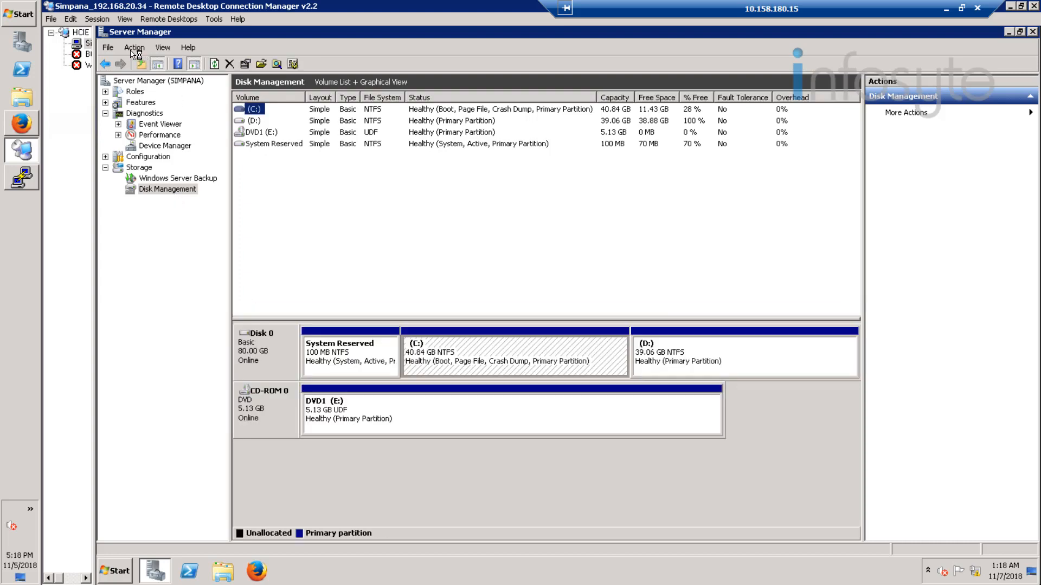
left_click(133, 50)
left_click(156, 73)
left_click(136, 49)
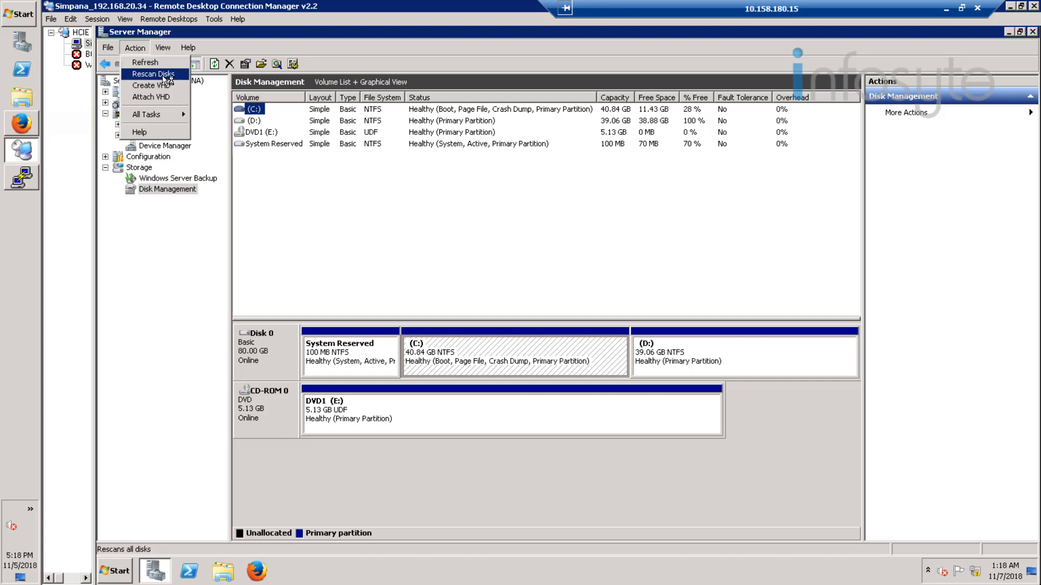
left_click(164, 76)
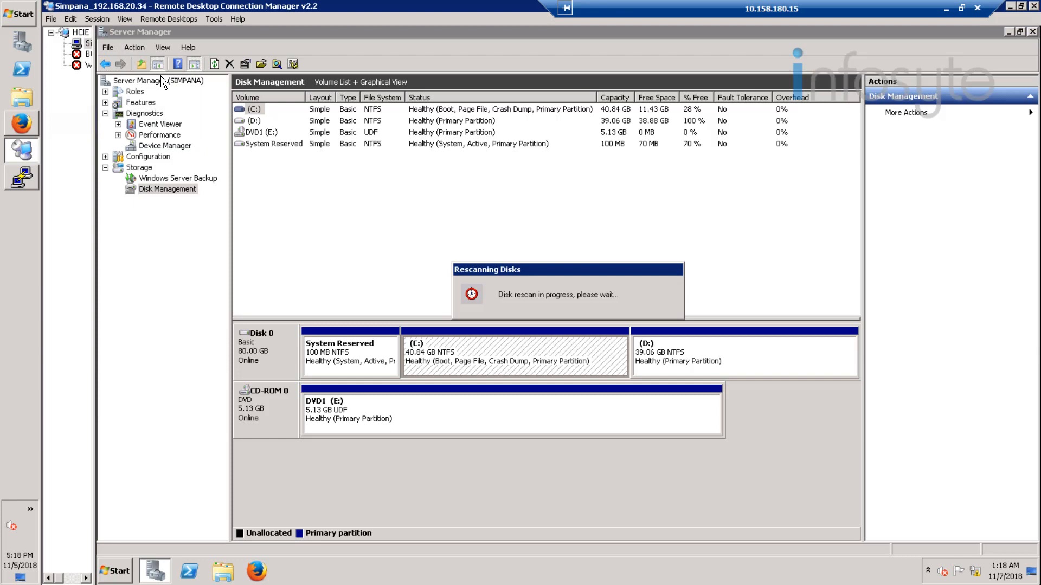
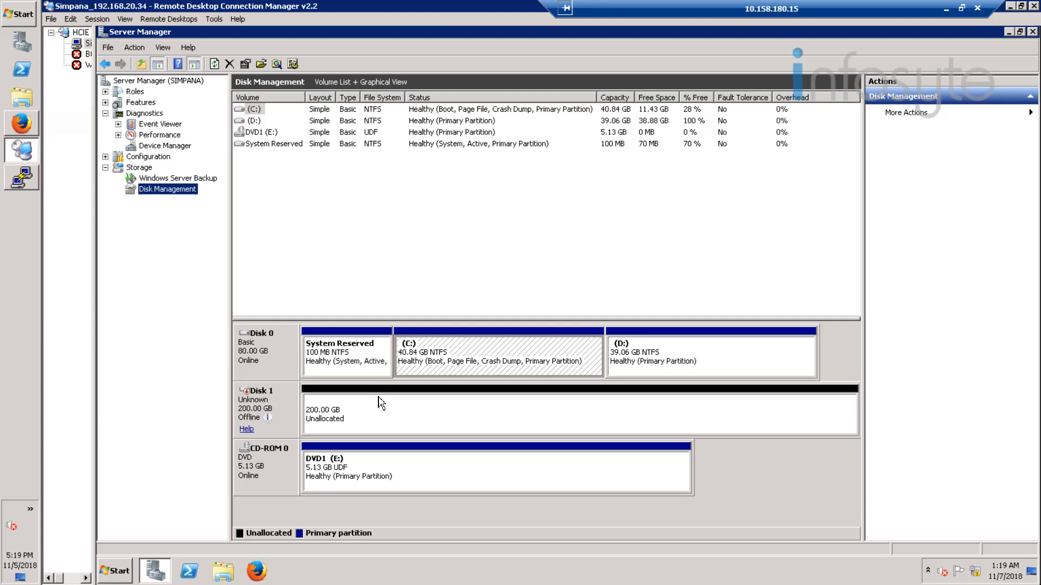
Step: Bring Disk 1 online and initialize it as MBR
right_click(266, 408)
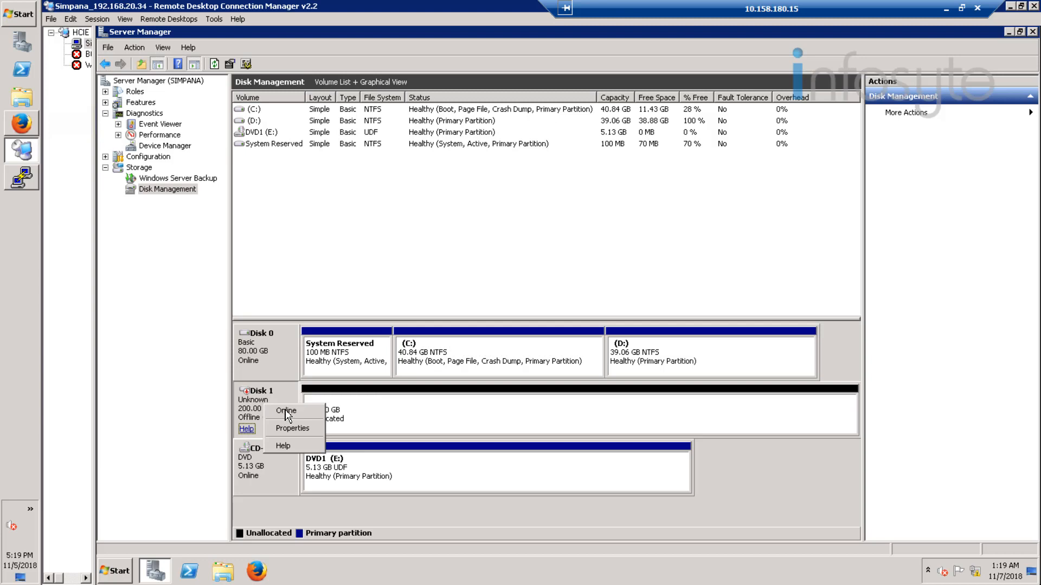
left_click(287, 414)
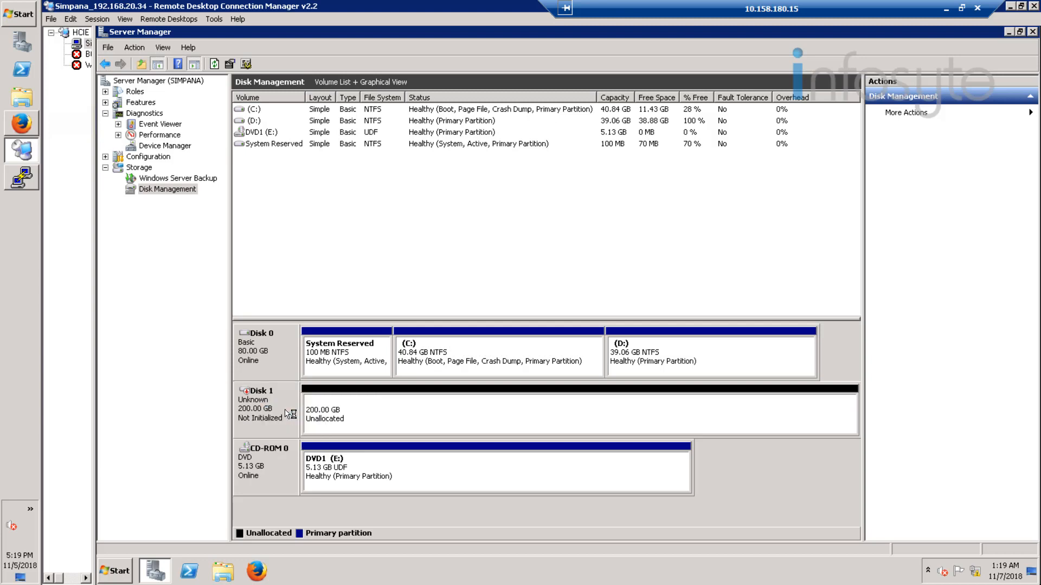
right_click(275, 407)
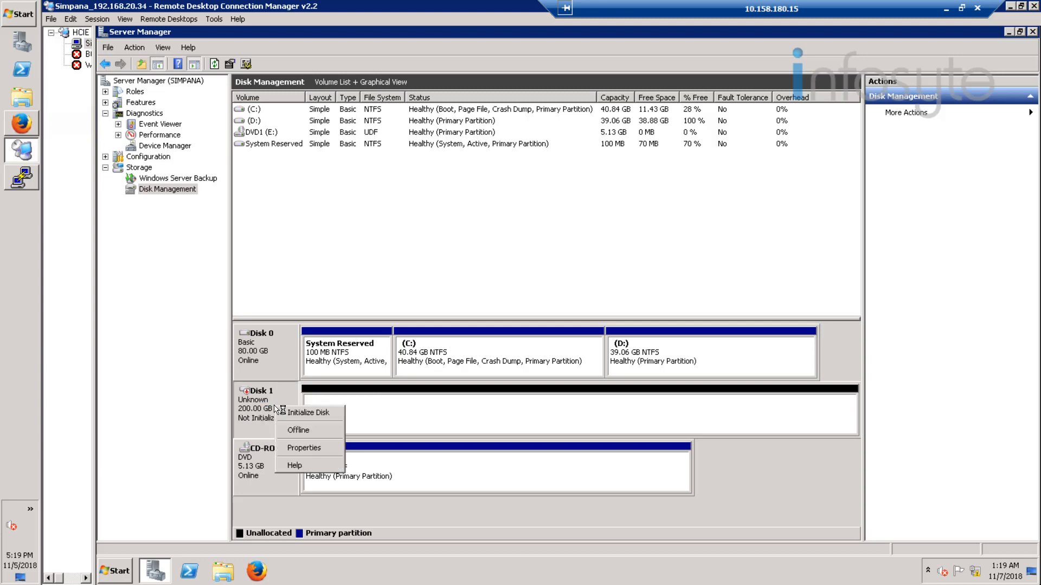
left_click(314, 415)
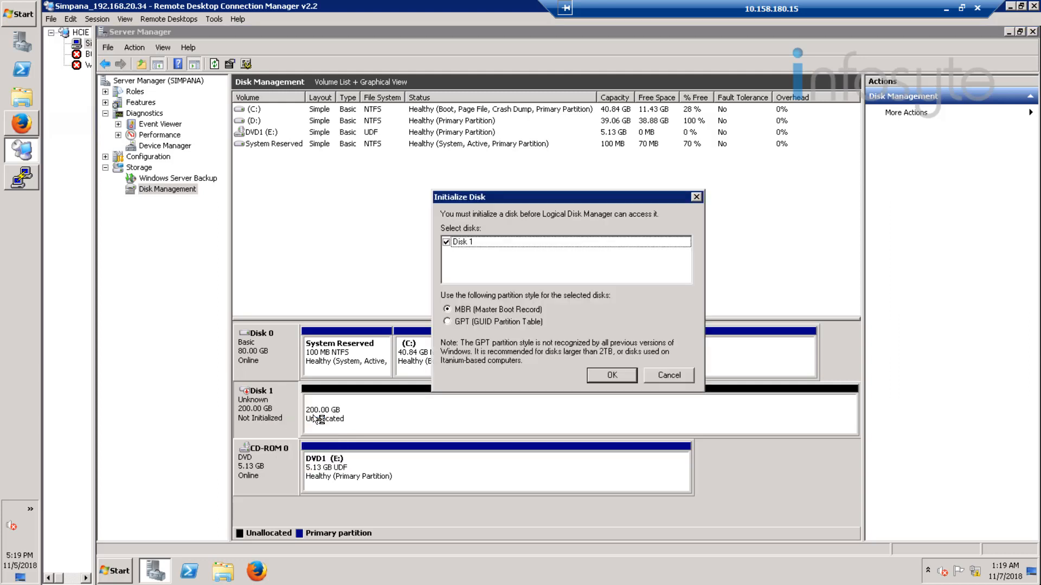
left_click(606, 376)
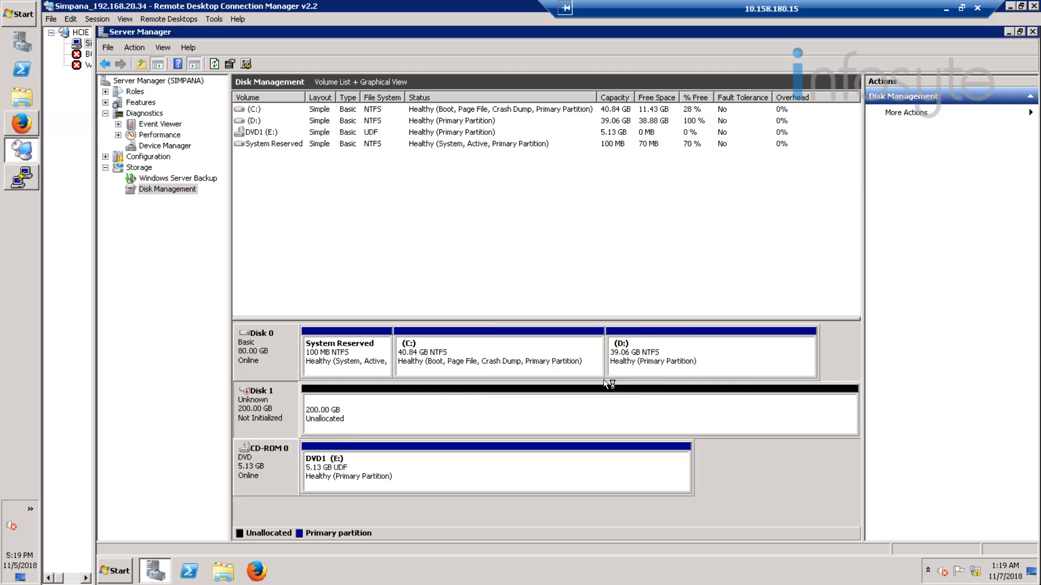
Step: Create a full-size 204797 MB NTFS simple volume on Disk 1, labelled Backup, as drive F:
right_click(353, 420)
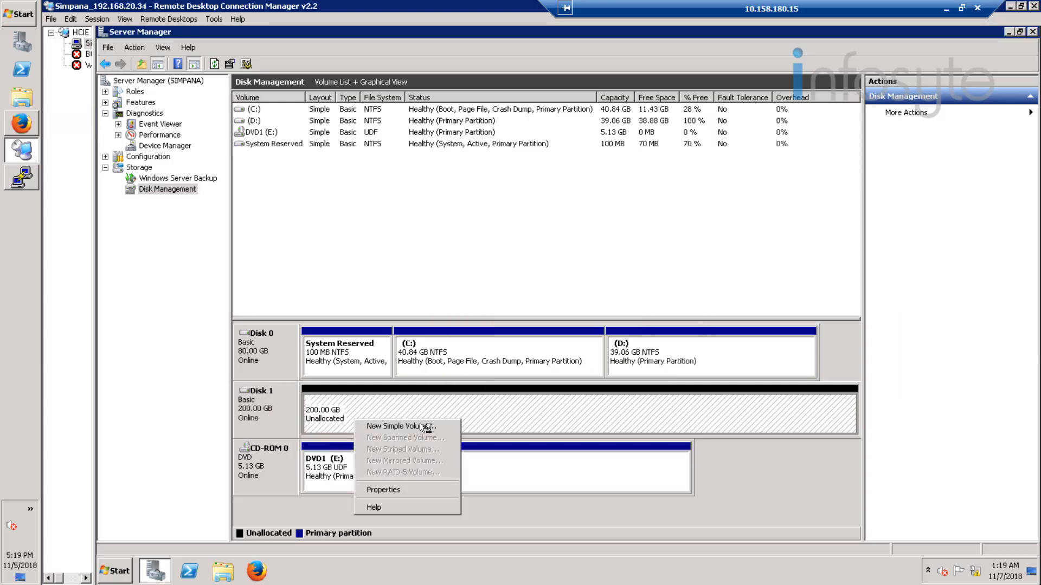
left_click(399, 426)
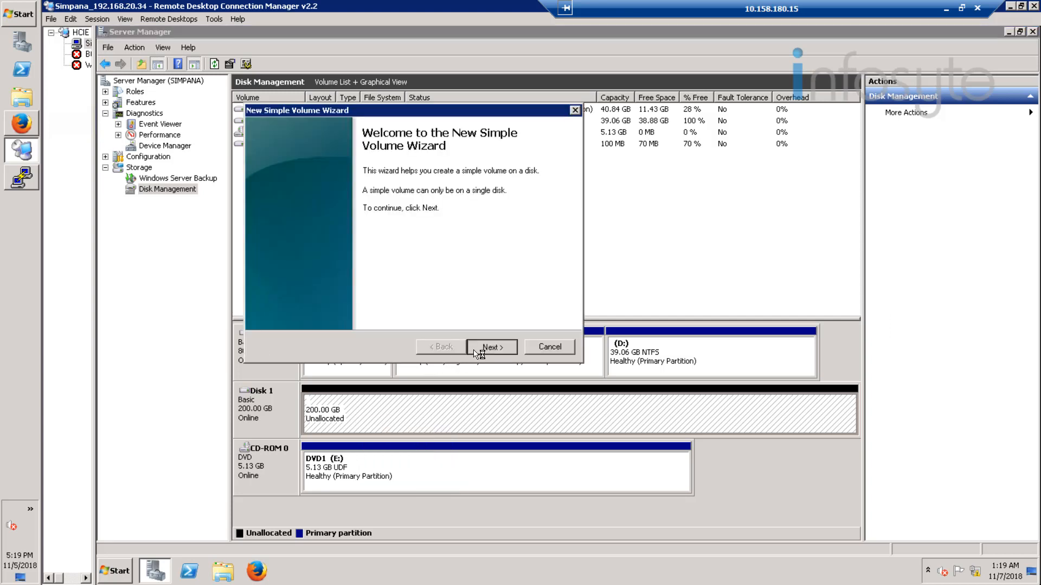
left_click(475, 351)
left_click(475, 351)
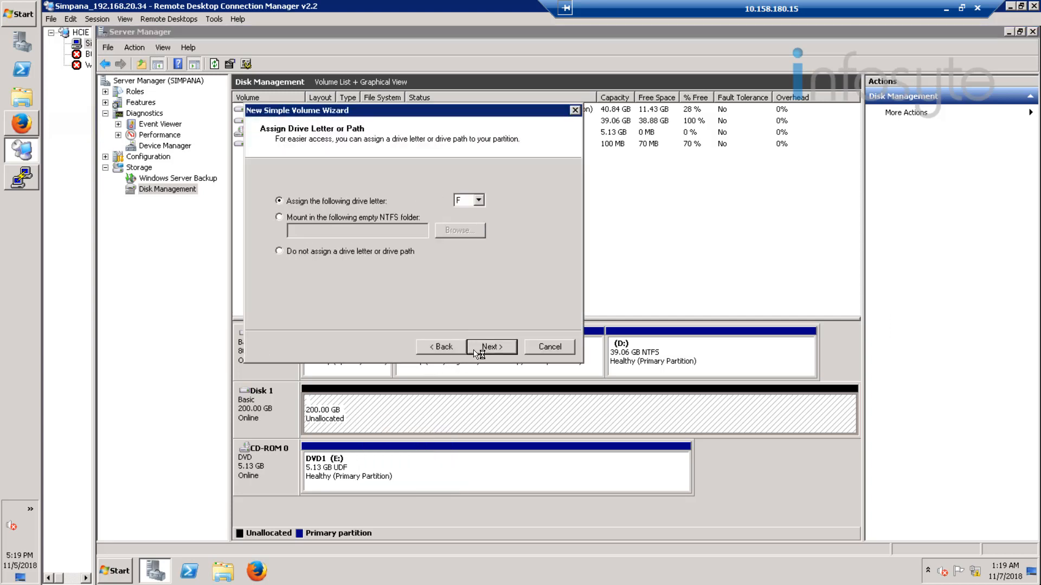
left_click(475, 351)
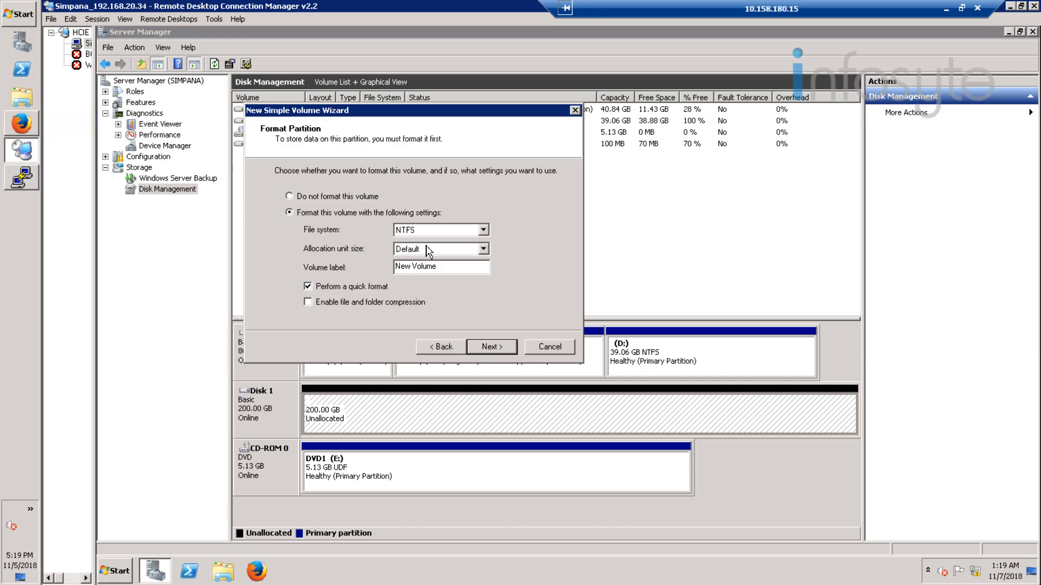
left_click_drag(437, 267, 389, 273)
type("Baclu")
key("BackSpace")
key("BackSpace")
type("kup")
left_click(495, 349)
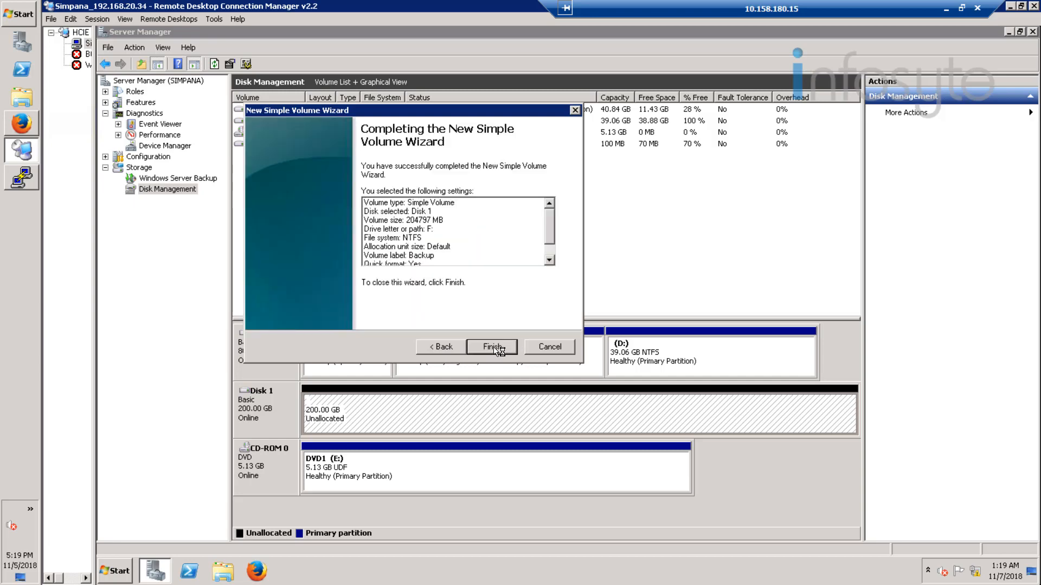
left_click(494, 347)
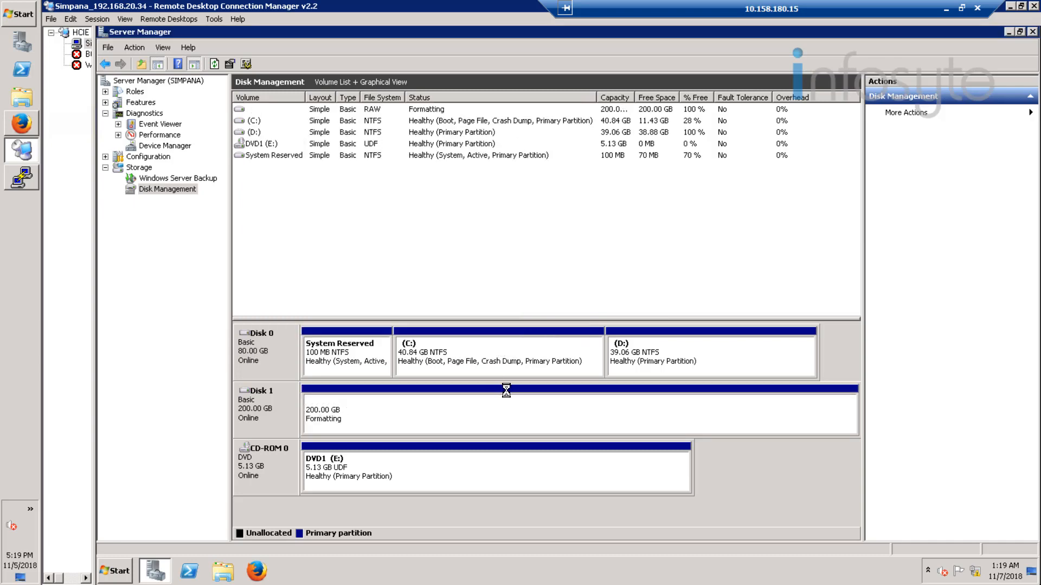
Step: Launch CommVault Process Manager and check that all services except VSS Provider Service are running
left_click(1009, 32)
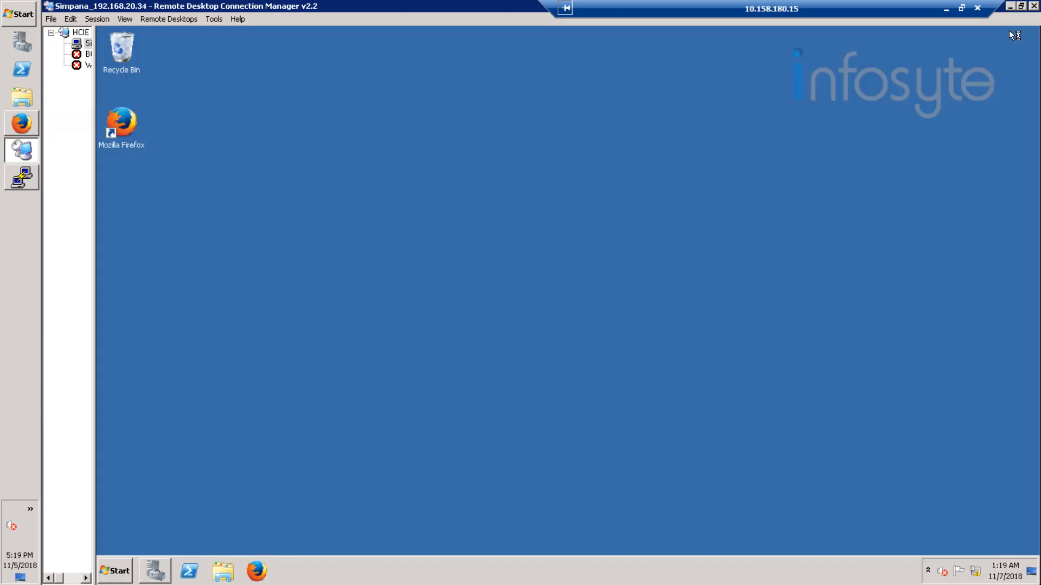
left_click(114, 571)
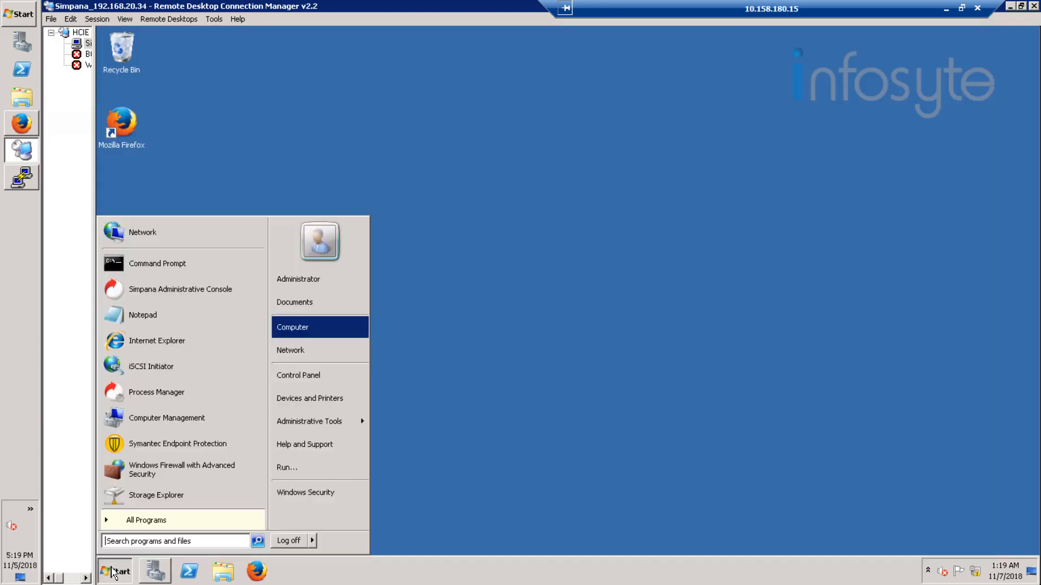
left_click(152, 520)
left_click(150, 314)
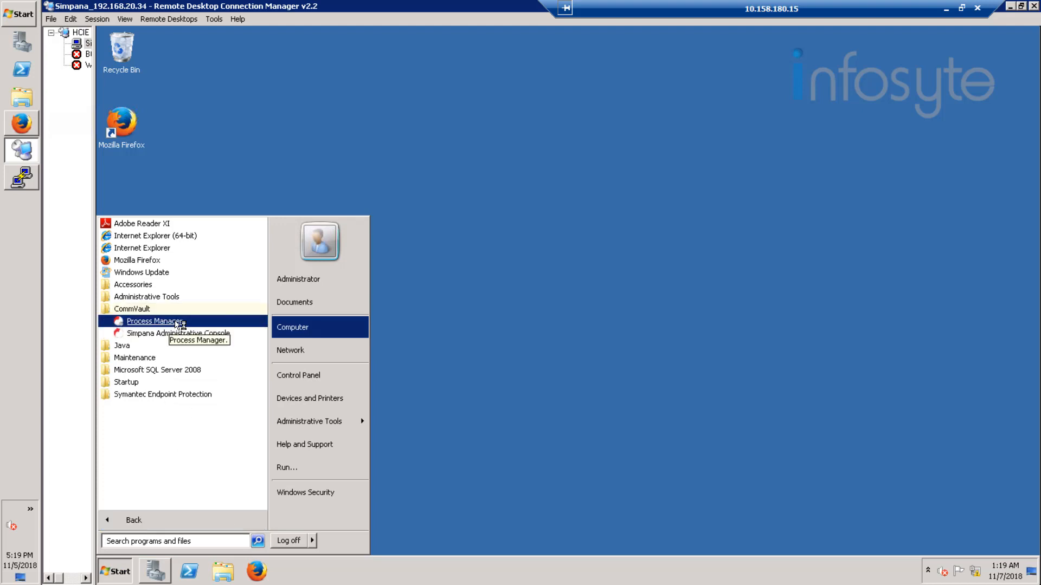
left_click(175, 321)
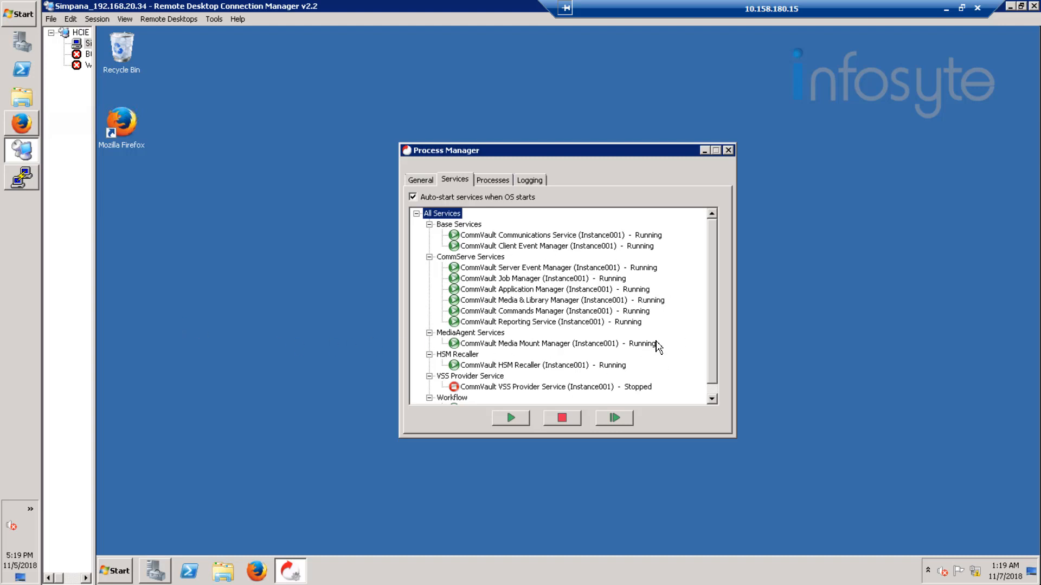
left_click(712, 398)
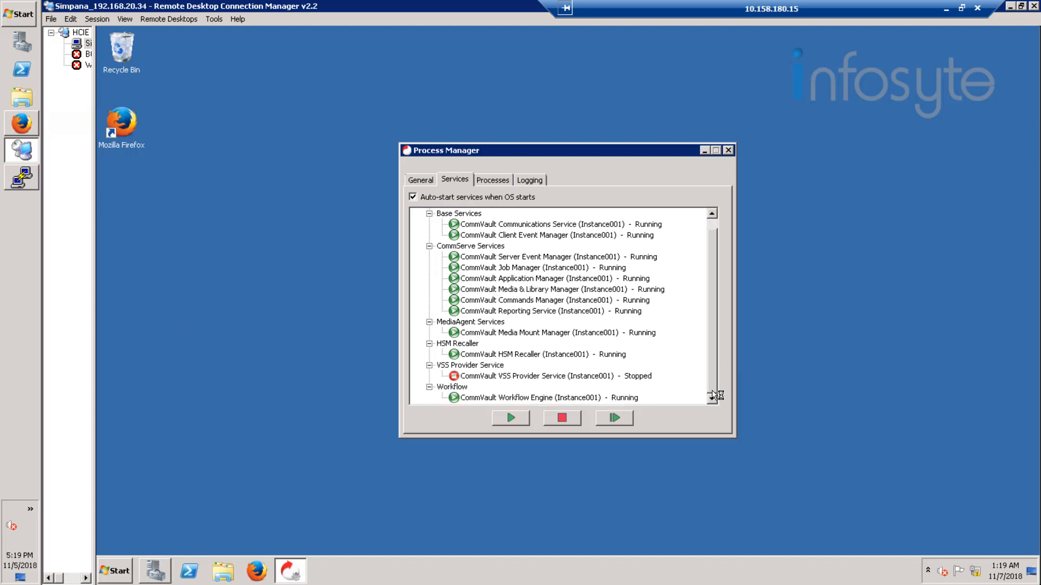
left_click(118, 569)
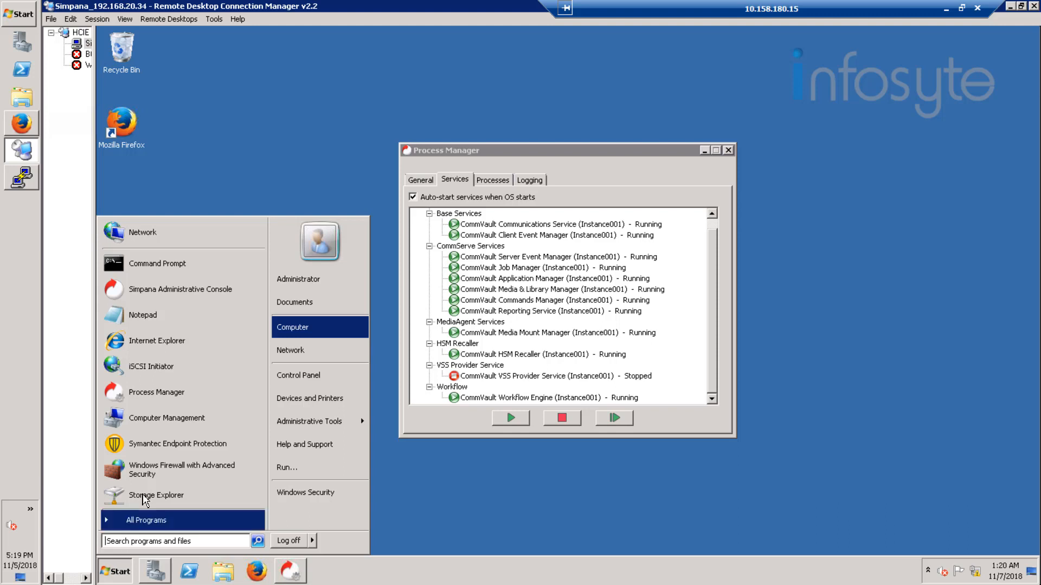
Step: Log in to the Simpana Administrative Console with the user name and password, dismissing the licence warning
left_click(202, 296)
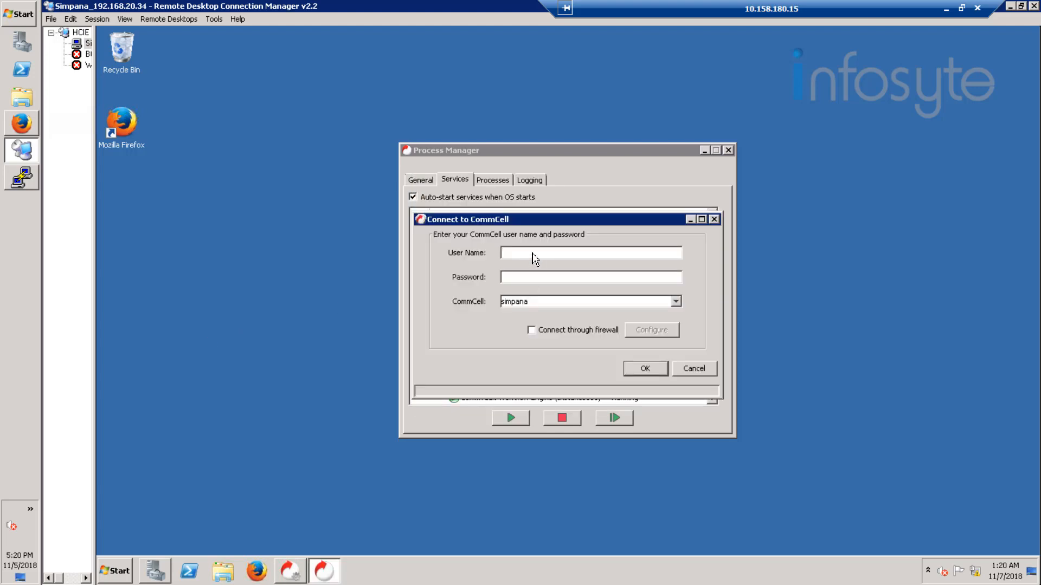
type("admin")
key("Tab")
type("**********")
key("Return")
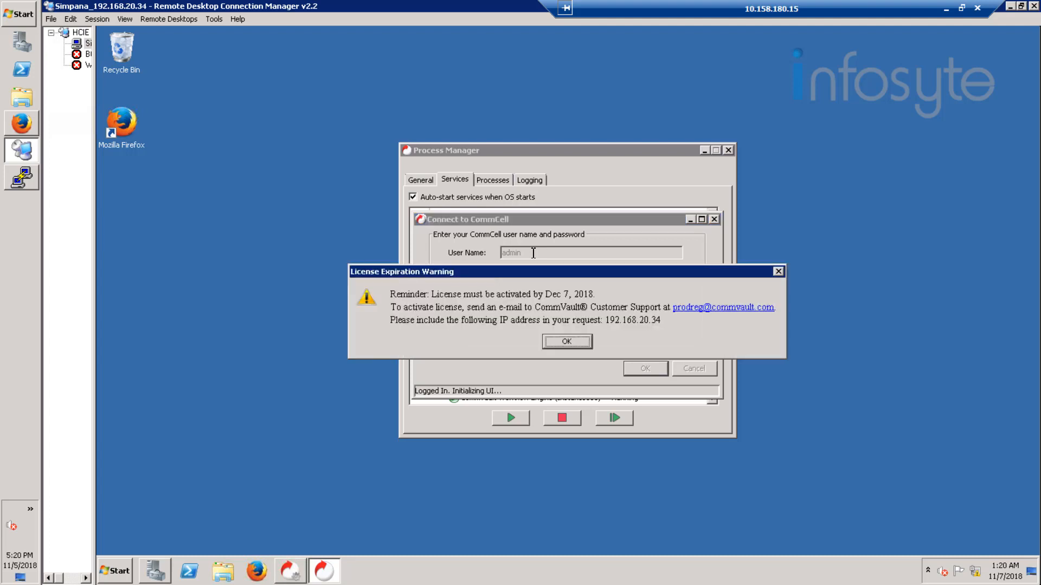
left_click(563, 342)
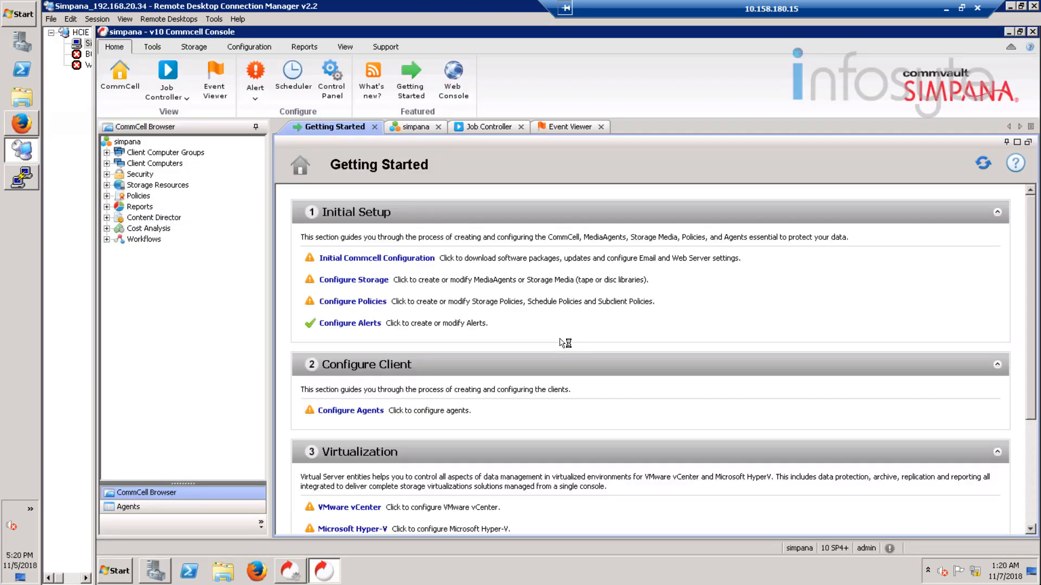
left_click(21, 174)
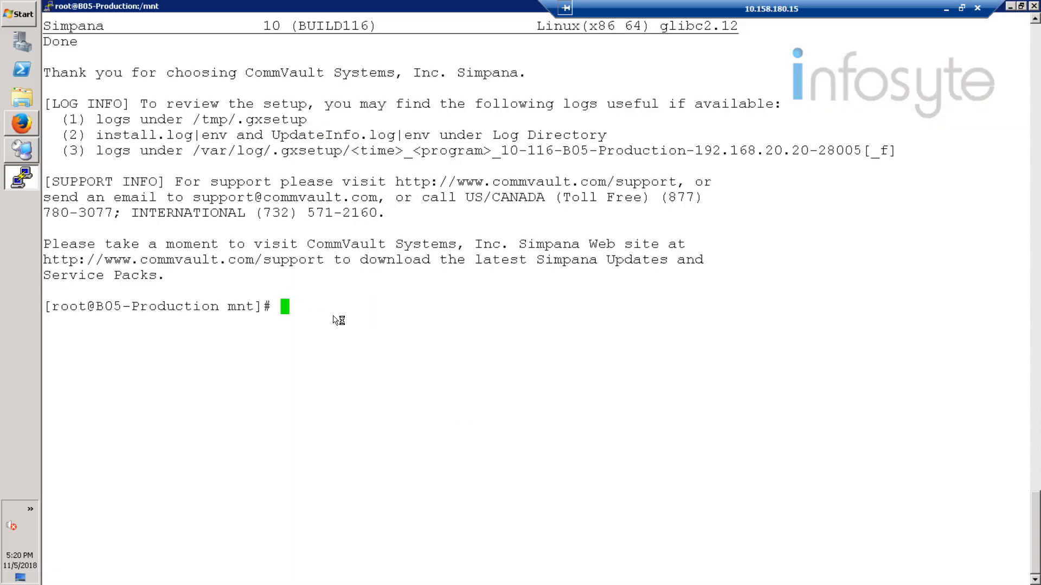
Step: Run 'simpana list' in PuTTY to confirm cvlaunchd, cvd and EvMgrC are running
type("simpna")
key("Num_Lock")
key("BackSpace")
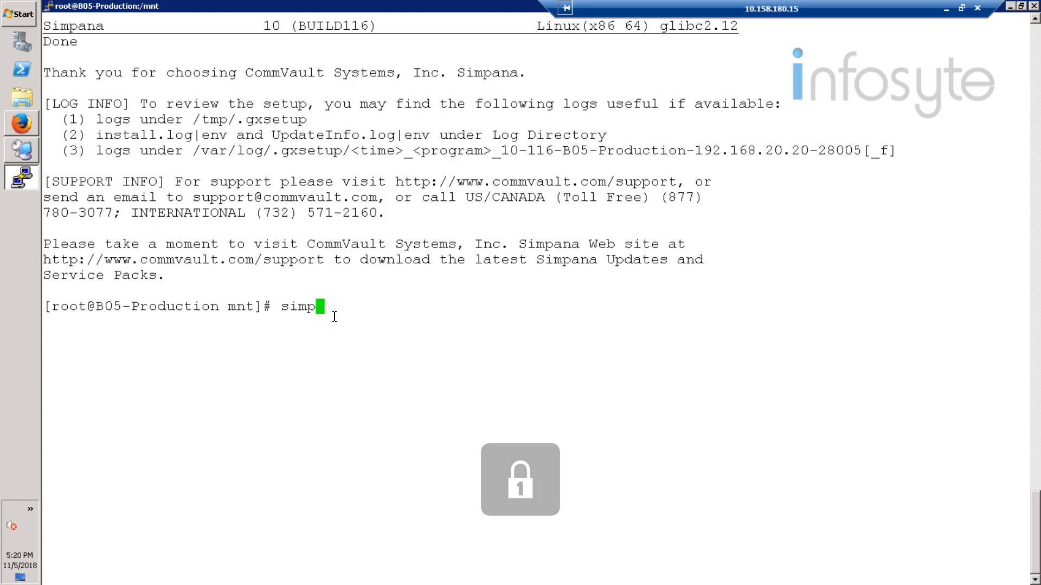
key("Num_Lock")
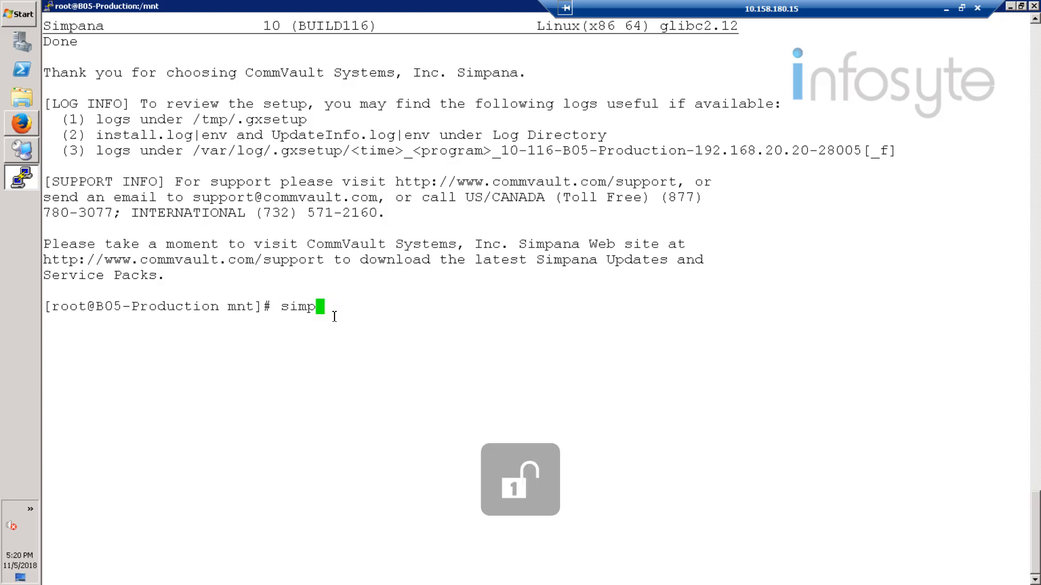
type("ana list")
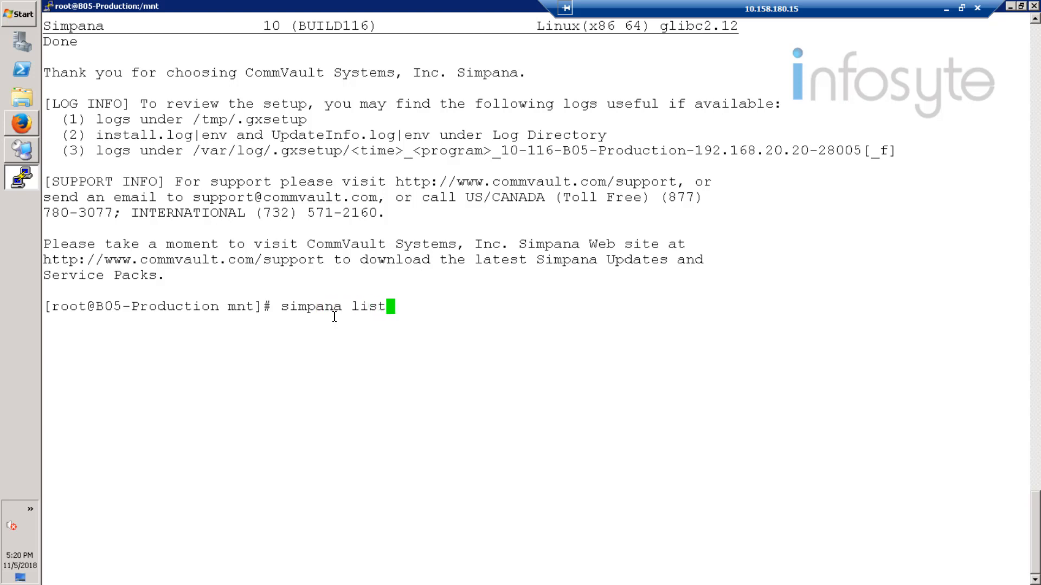
key("Return")
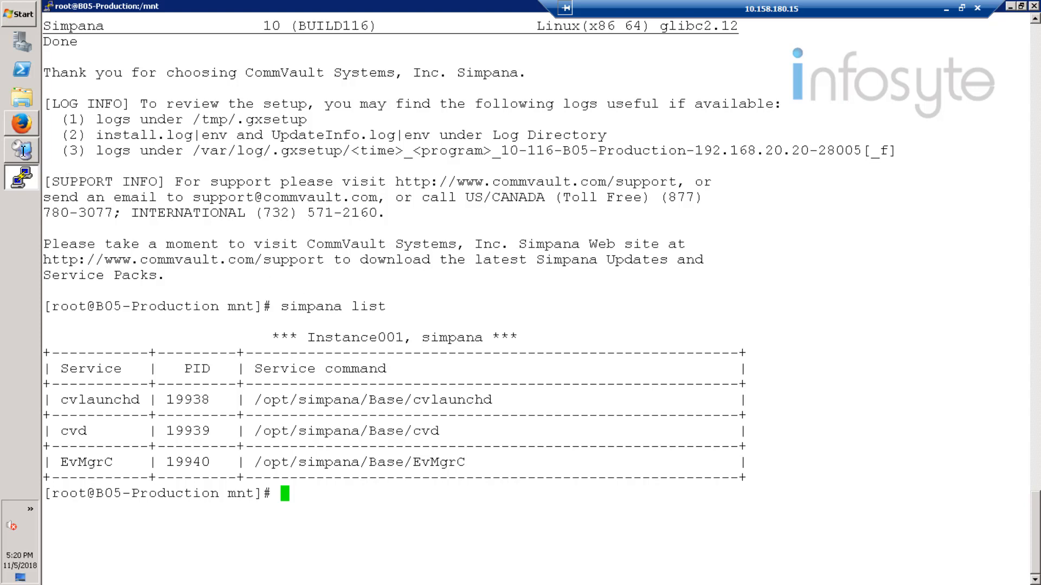
mouse_move(24, 157)
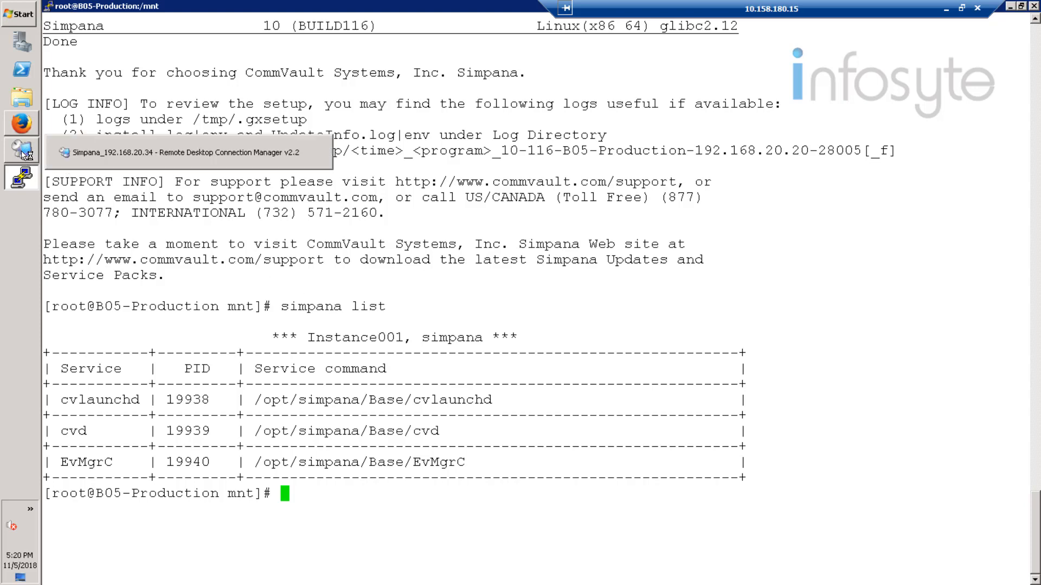
left_click(24, 155)
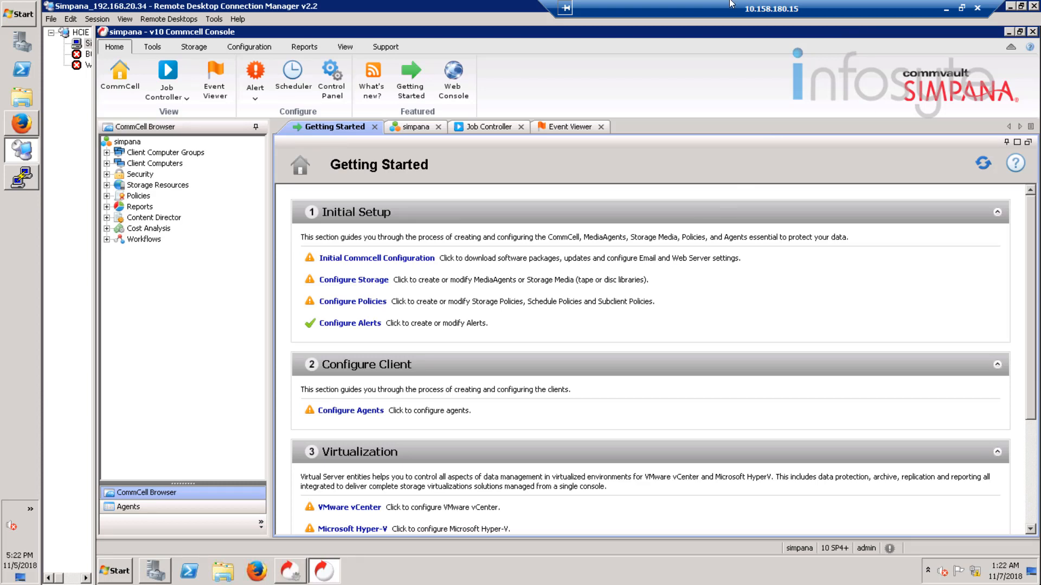
Step: Run a readiness check on the simpana client under Client Computers
left_click(105, 164)
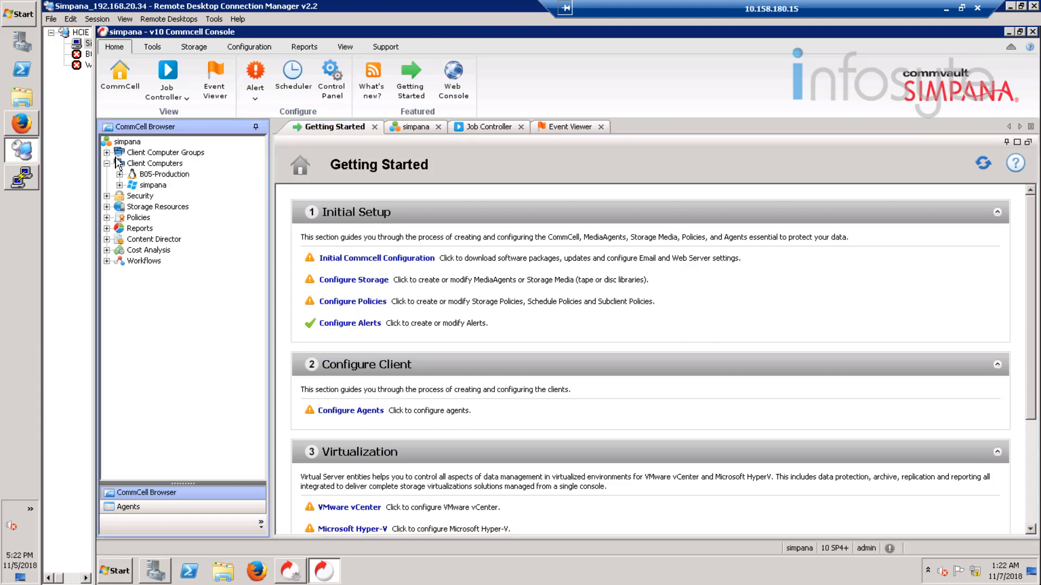
right_click(155, 187)
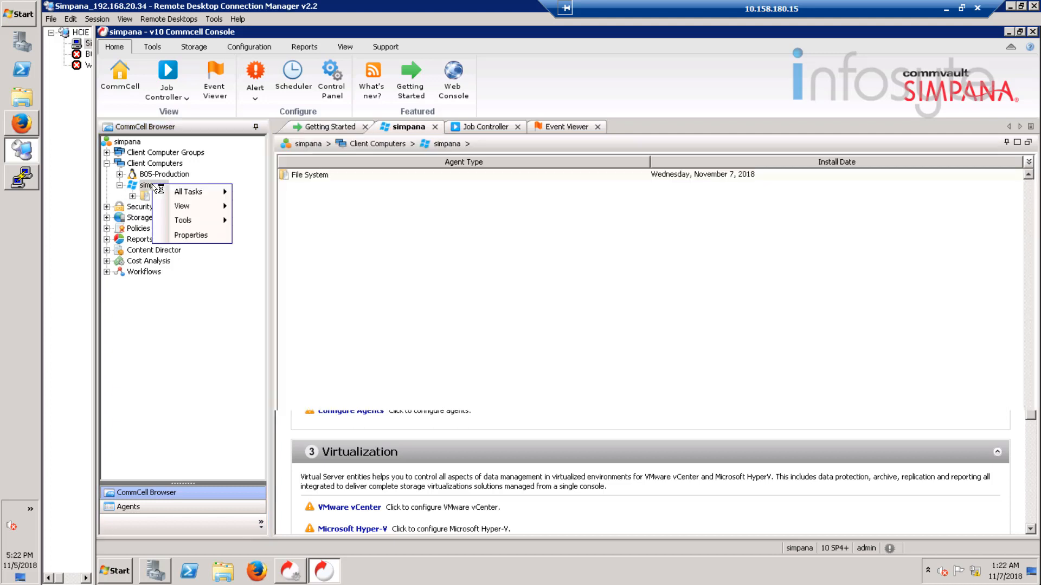
mouse_move(197, 197)
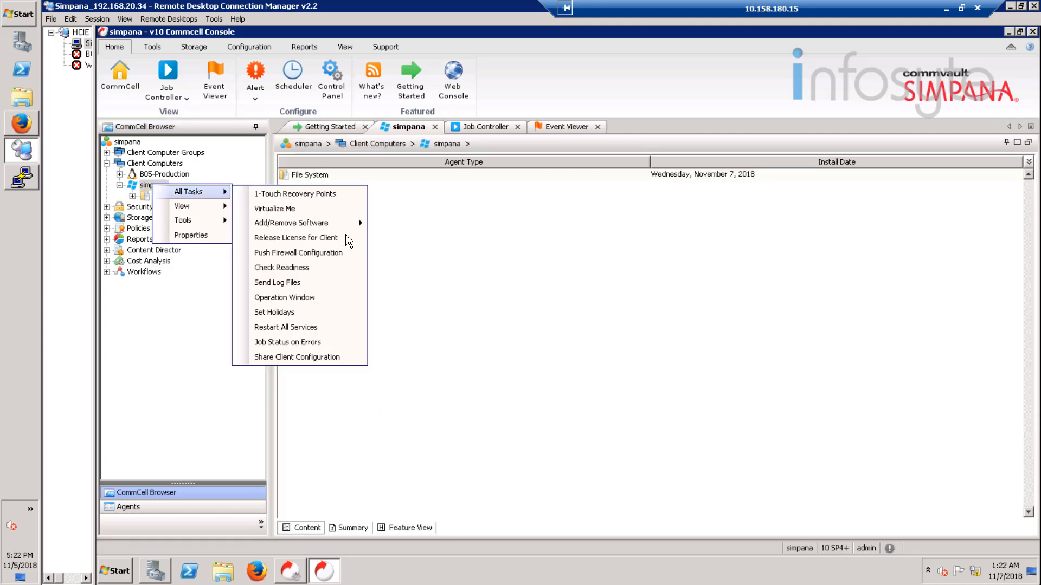
left_click(307, 270)
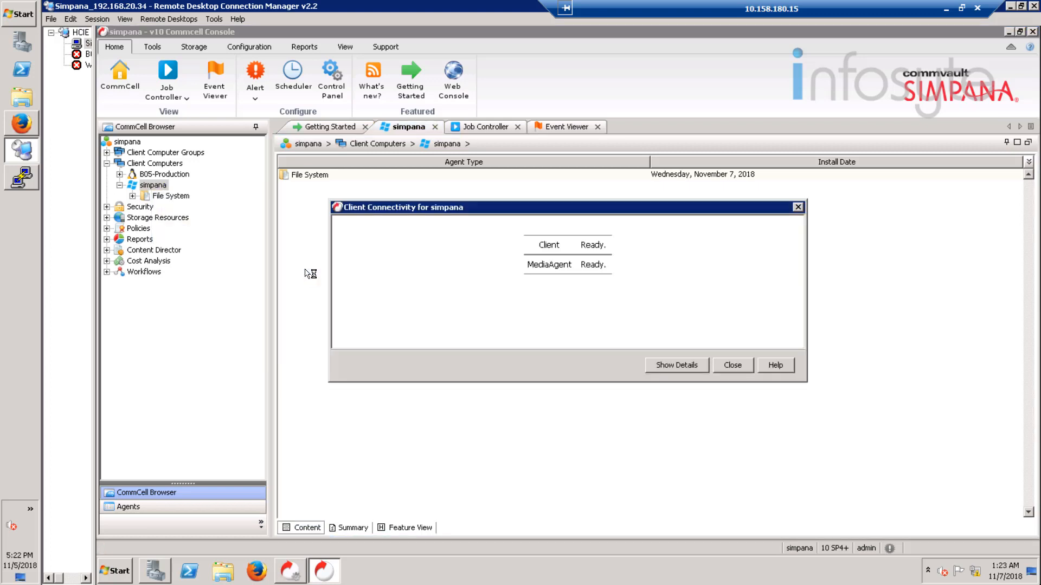
left_click(733, 366)
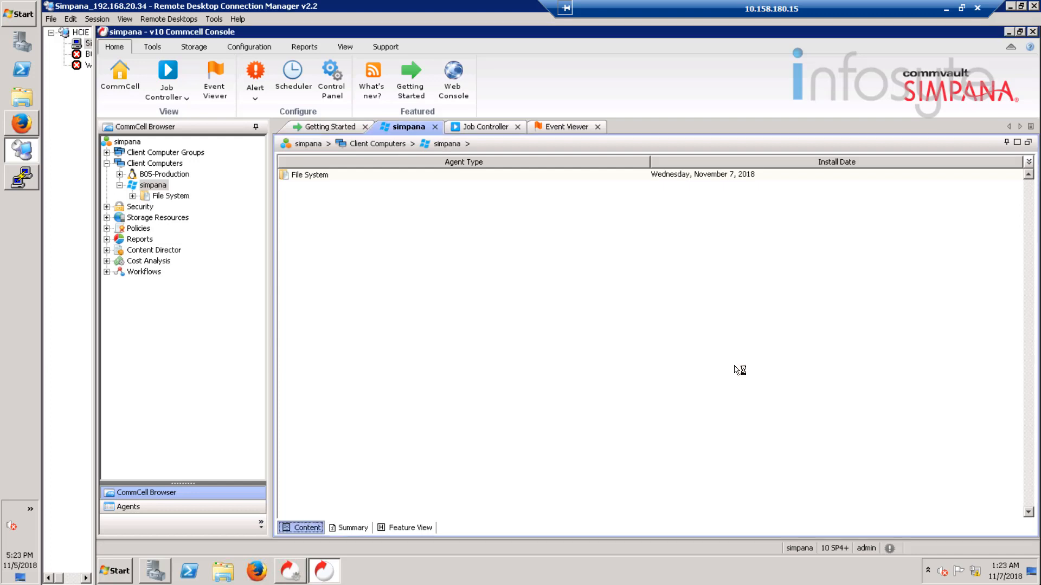
Step: Run a readiness check on the B05-Production client and confirm it reports Client Ready
left_click(178, 175)
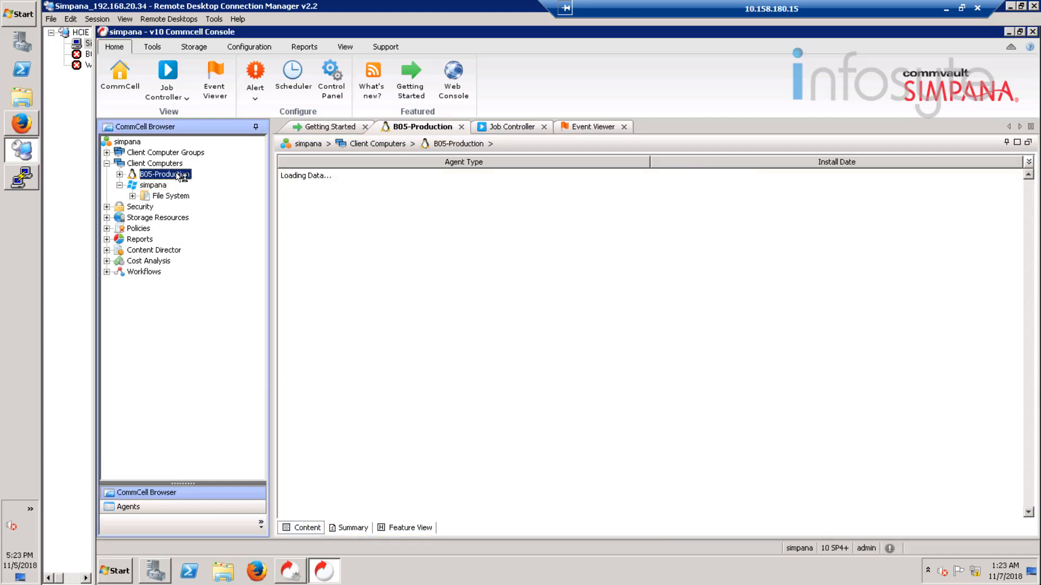
right_click(177, 174)
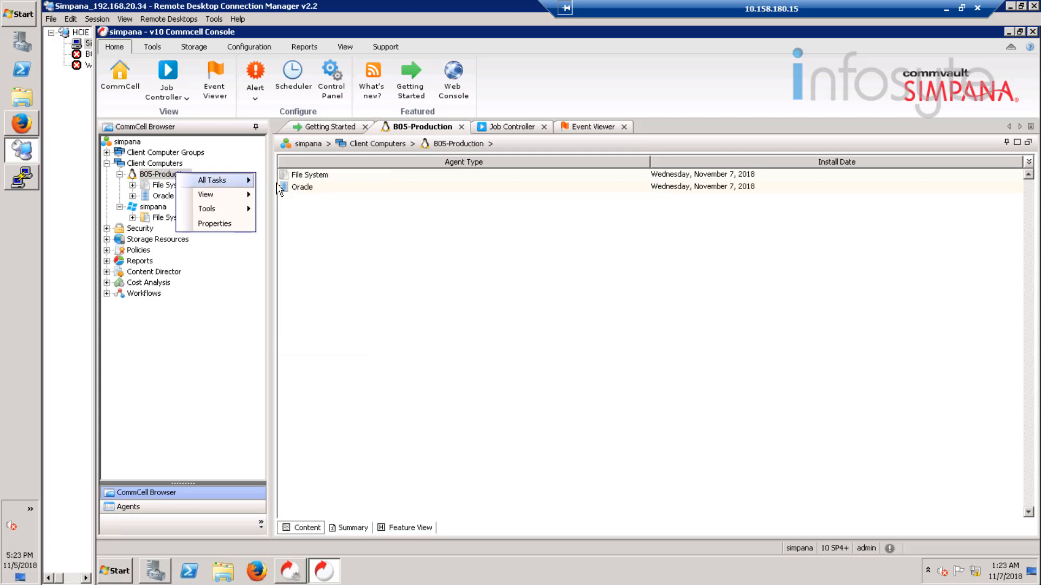
mouse_move(248, 181)
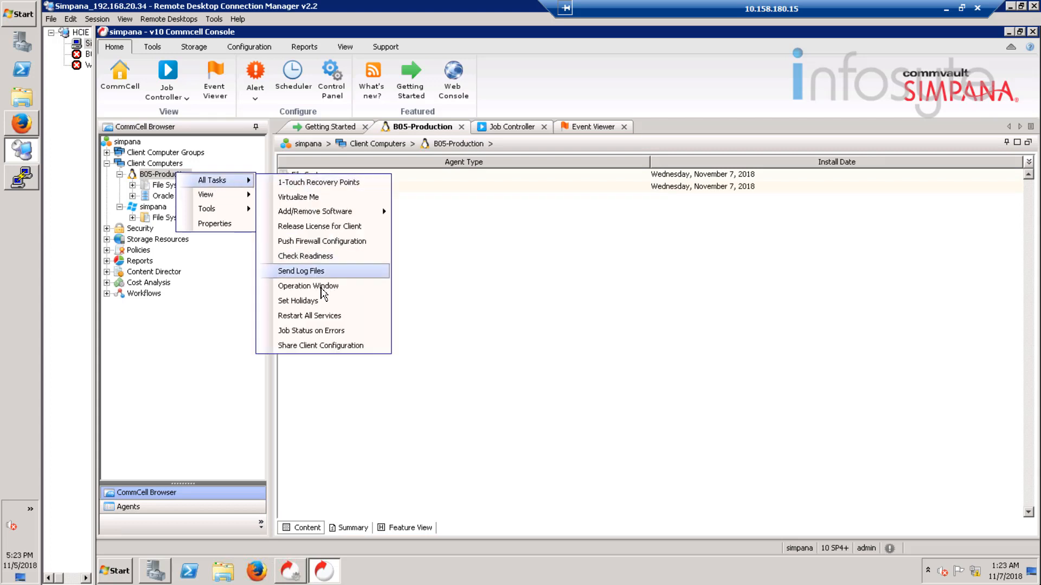
left_click(317, 260)
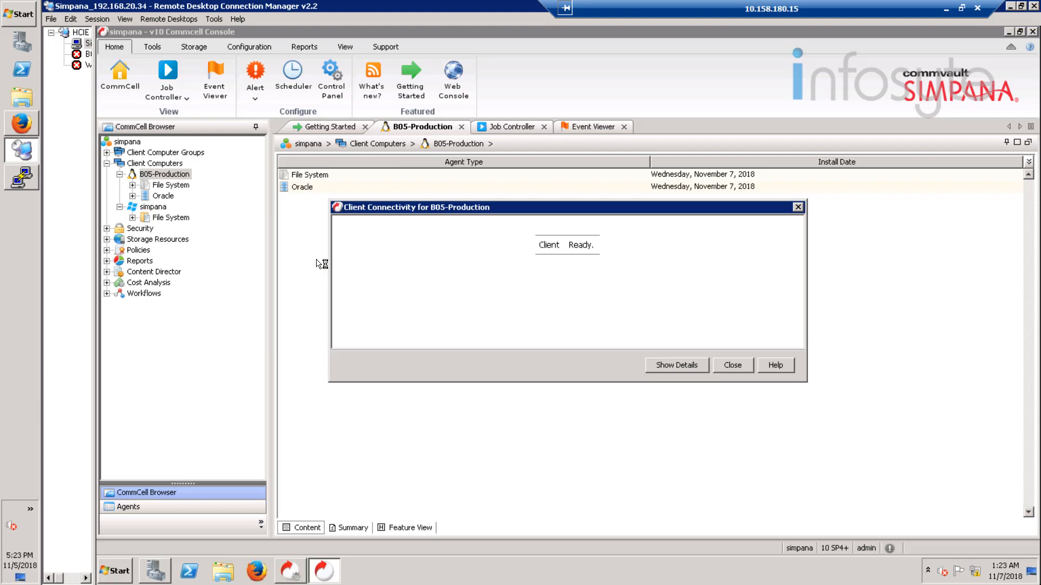
left_click(731, 366)
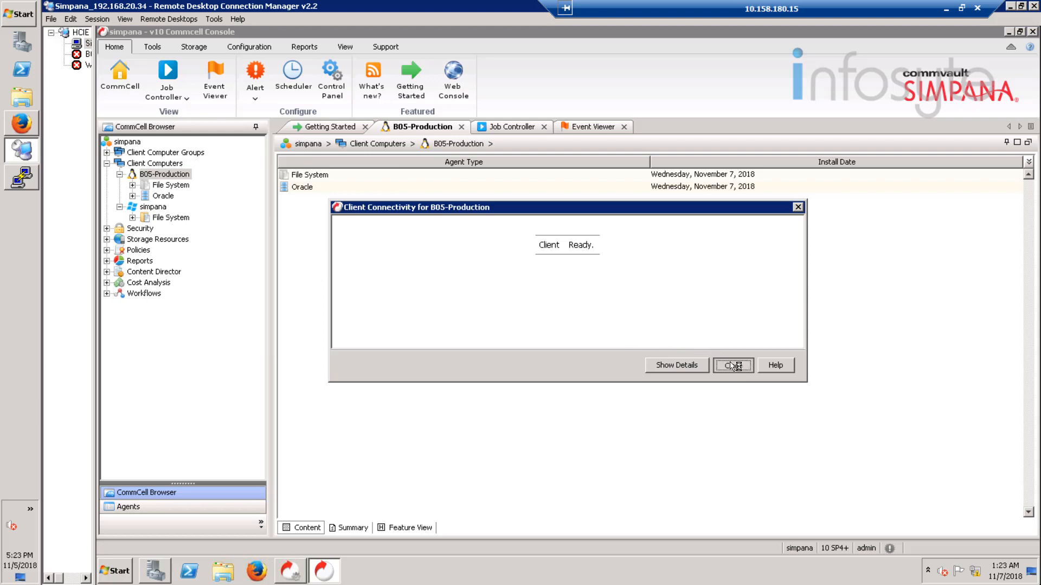
left_click(132, 196)
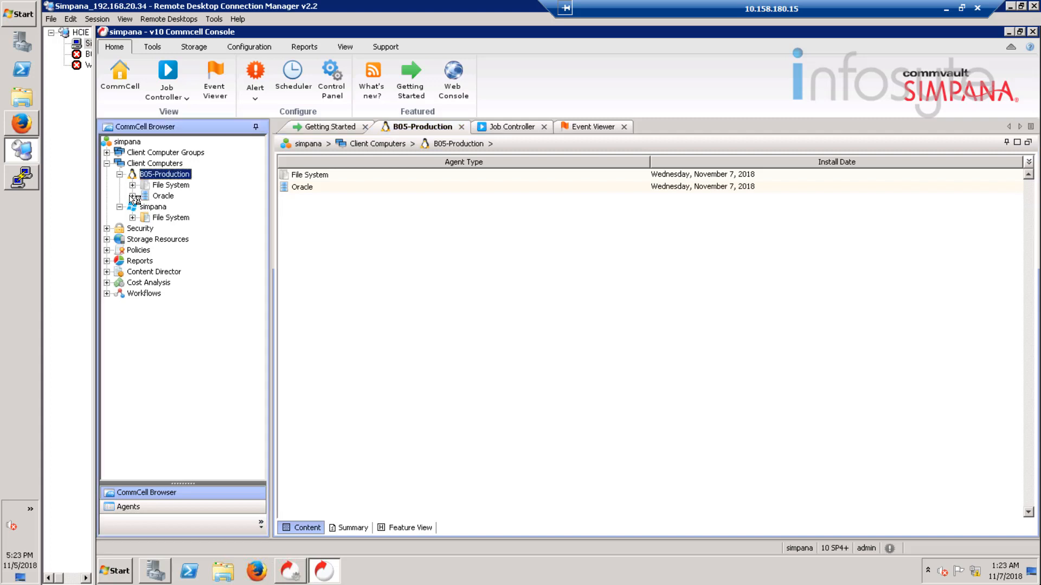
Step: Discover instances on B05-Production's Oracle agent so the oltp instance appears
left_click(162, 196)
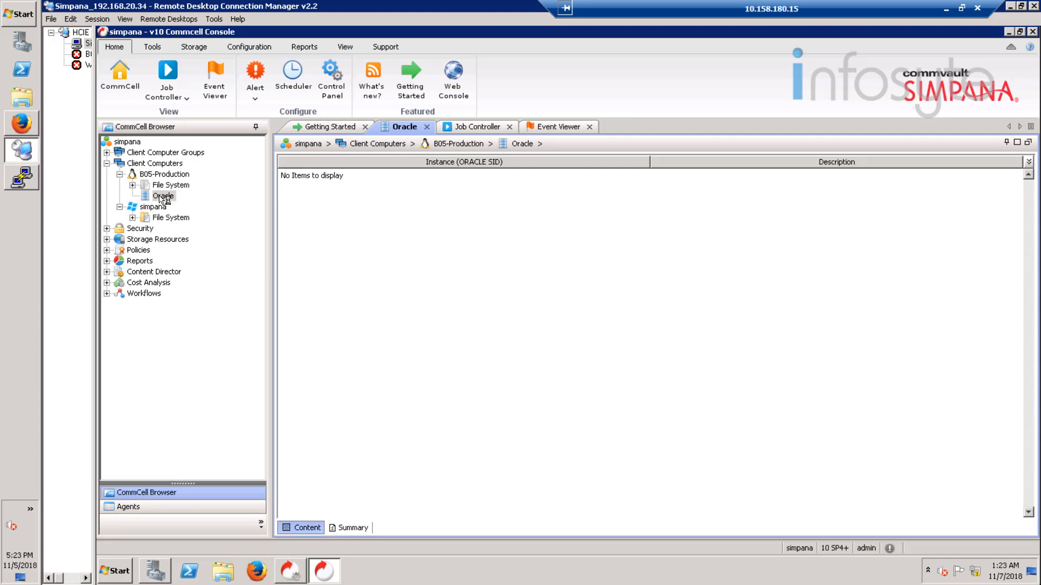
right_click(161, 198)
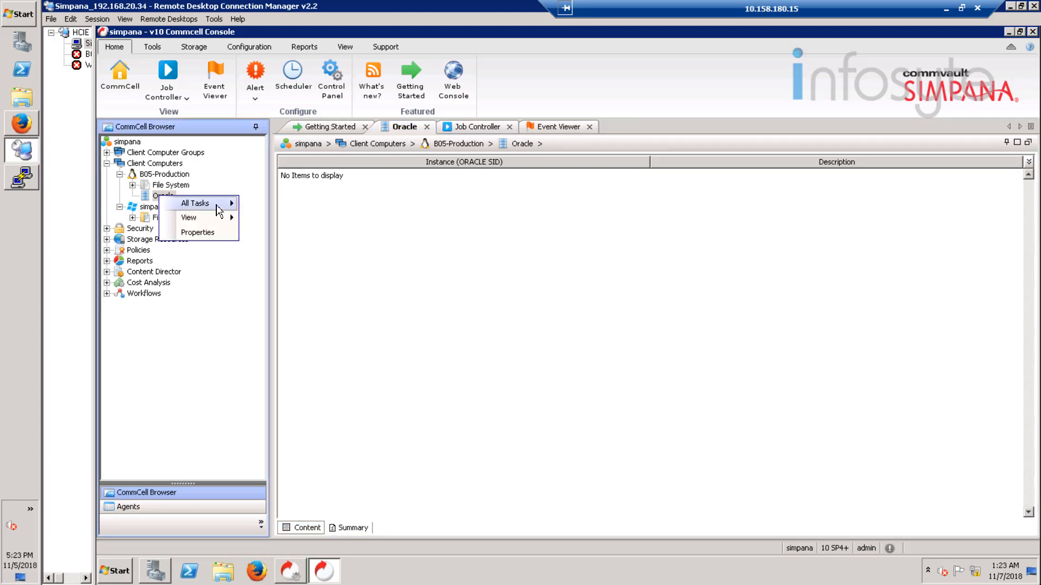
mouse_move(217, 209)
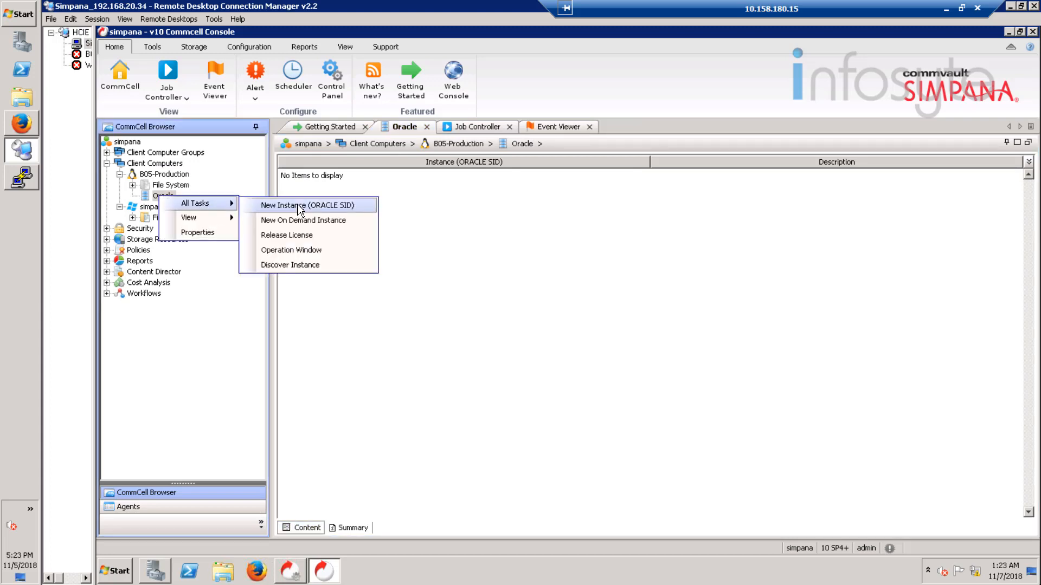
left_click(309, 265)
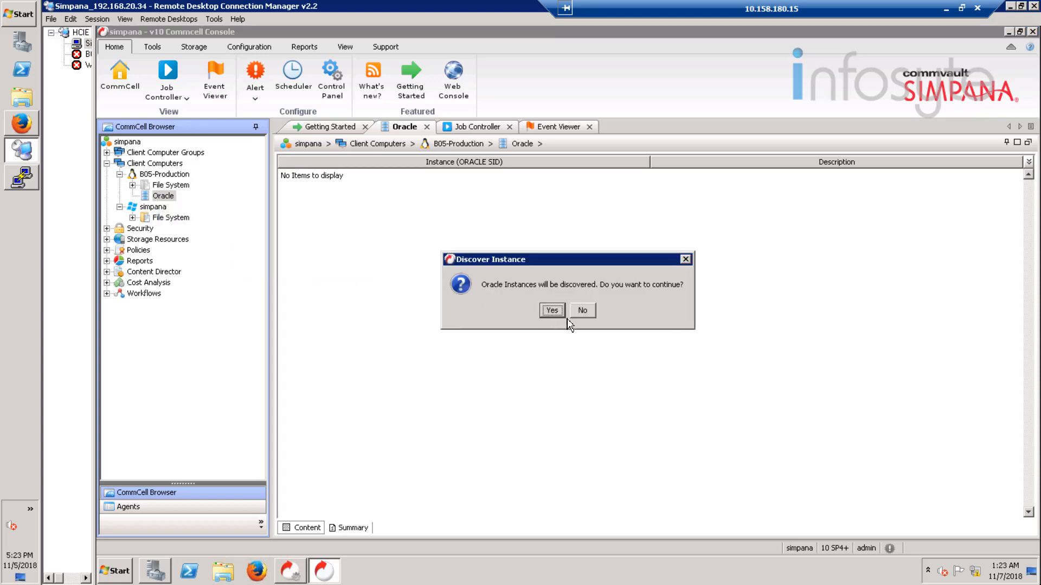
left_click(557, 316)
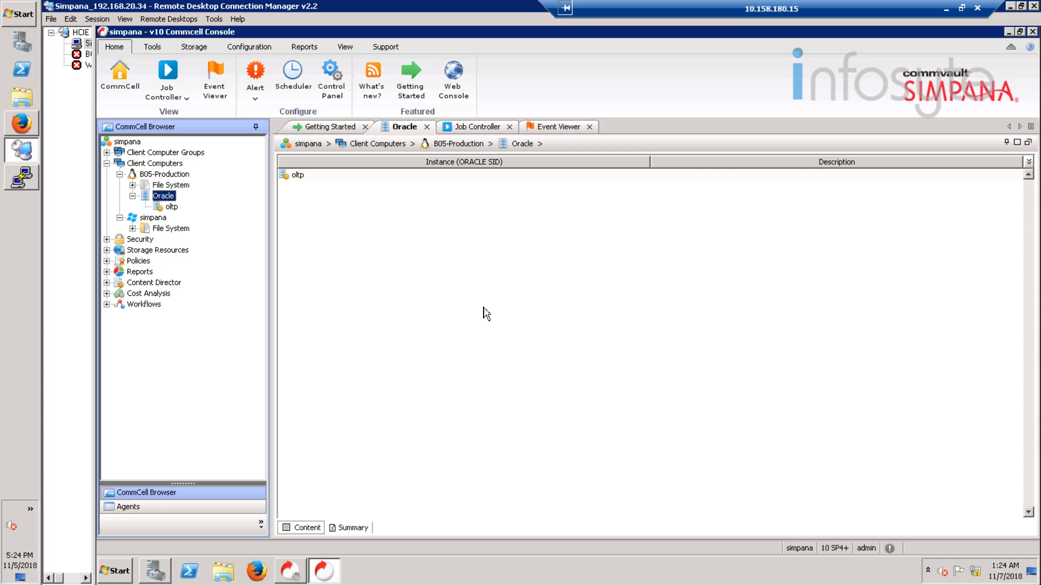
left_click(106, 250)
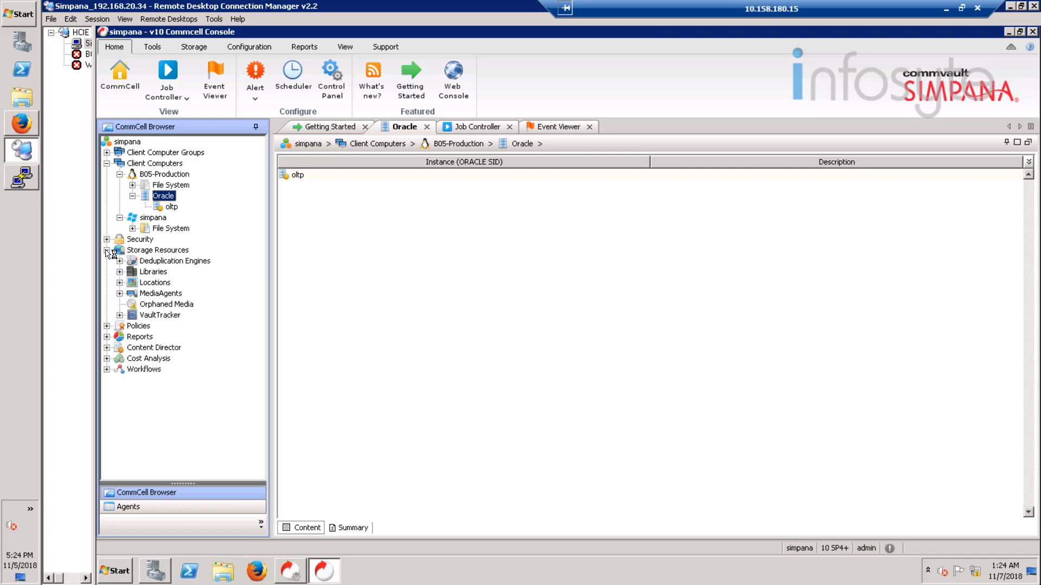
Step: Add a disk library named Disk_Array using F:\ as its disk device
left_click(161, 274)
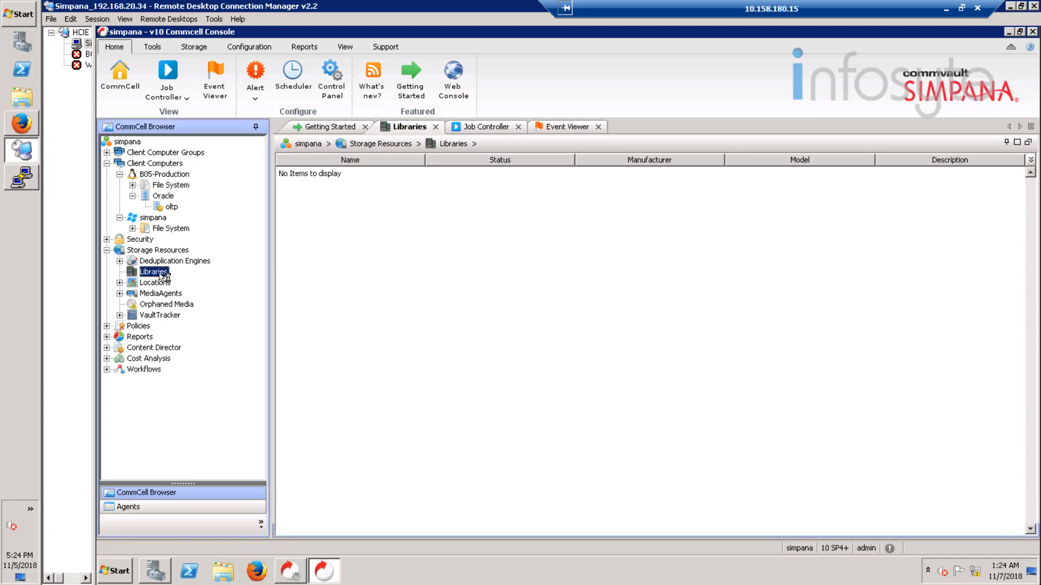
right_click(164, 276)
mouse_move(234, 281)
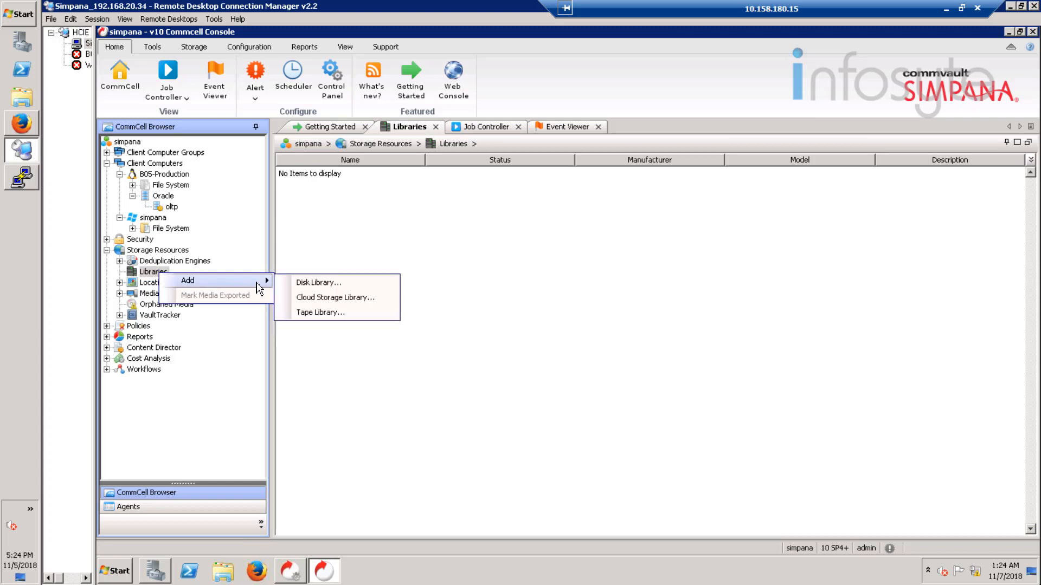
left_click(333, 284)
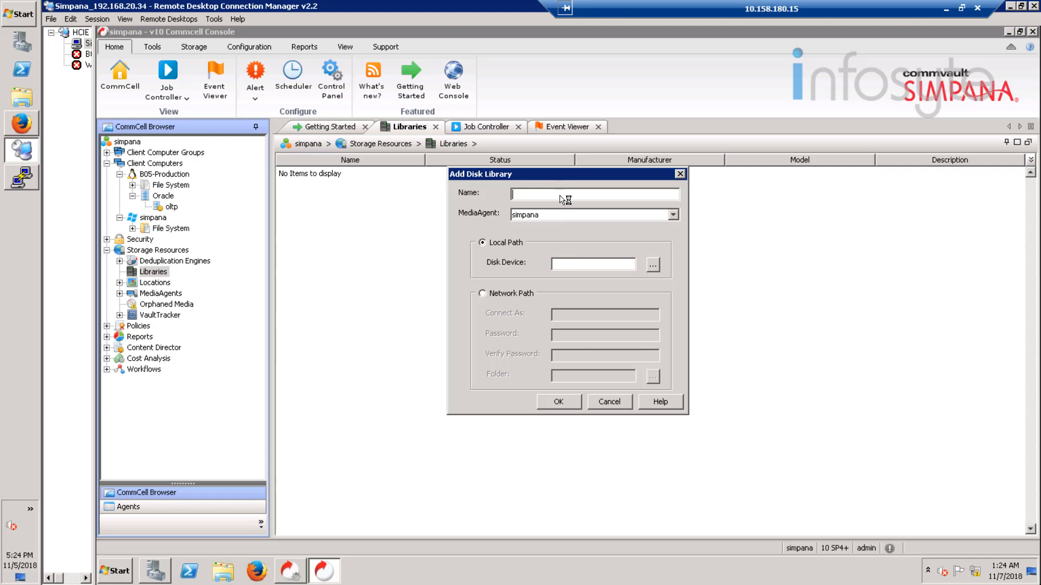
type("Disk_ARray")
left_click(536, 194)
key("Delete")
type("r")
left_click(653, 265)
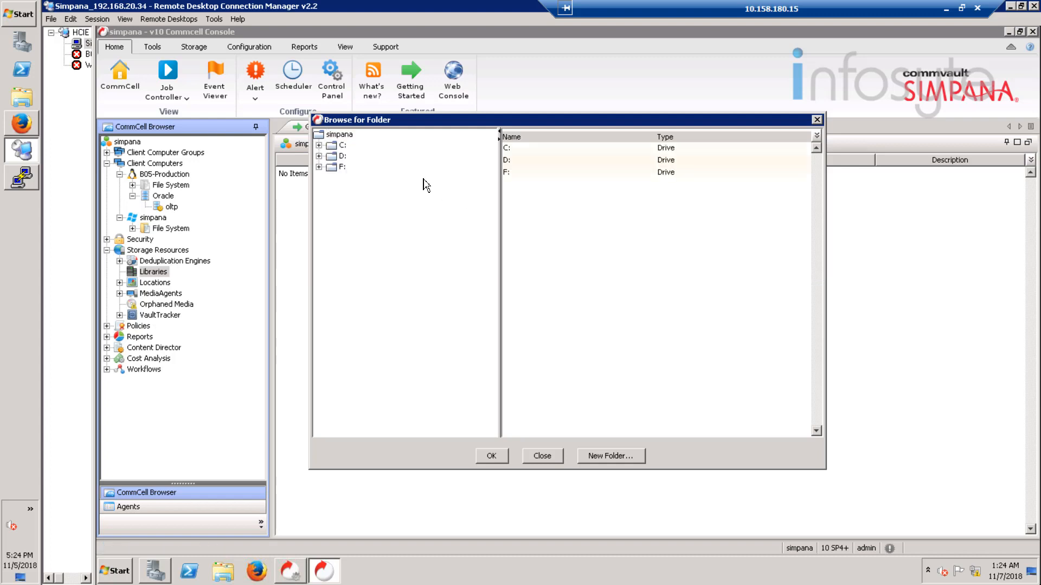
left_click(336, 167)
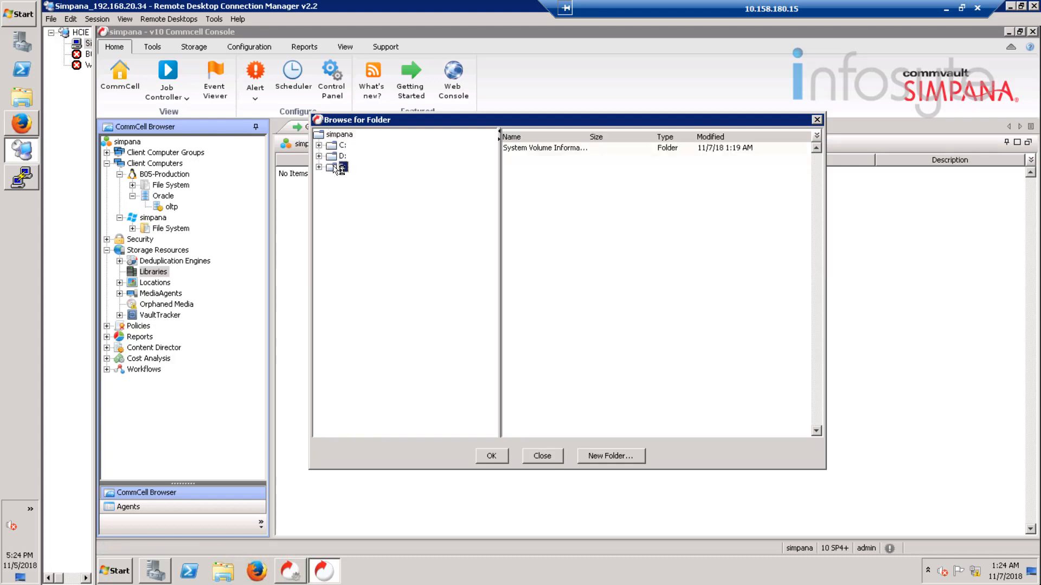
left_click(502, 460)
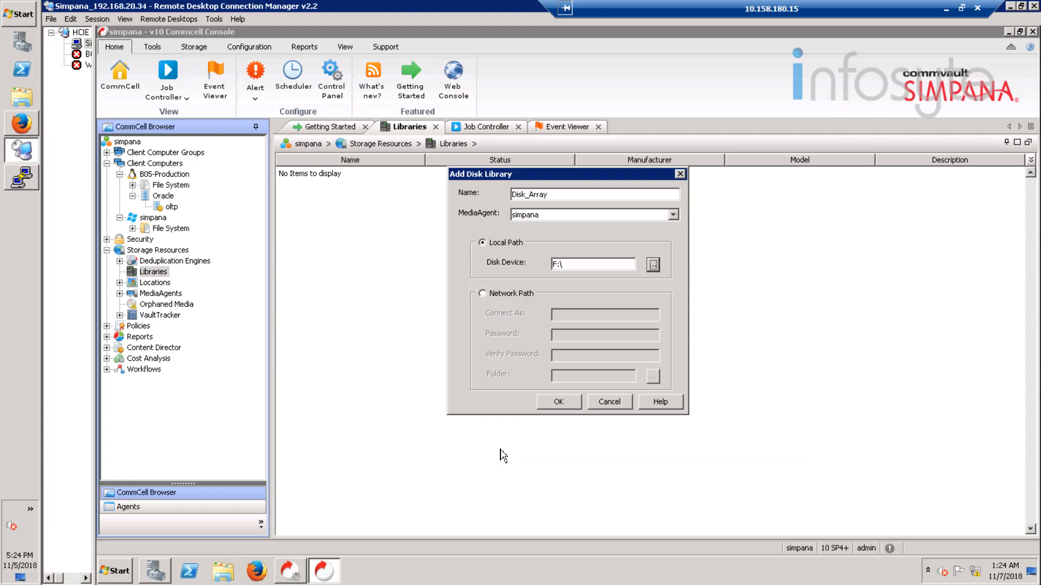
left_click(558, 402)
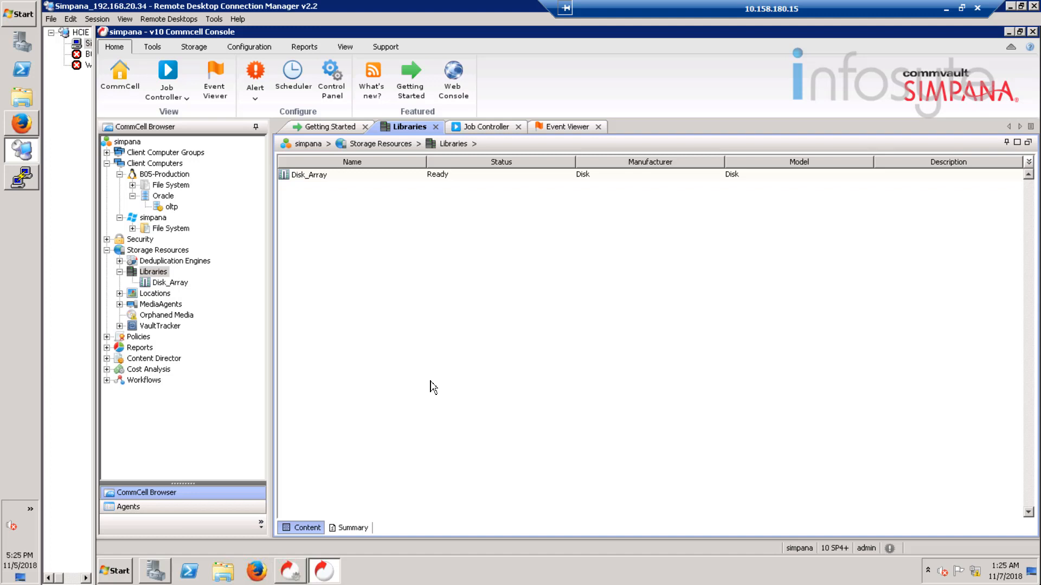
left_click(107, 336)
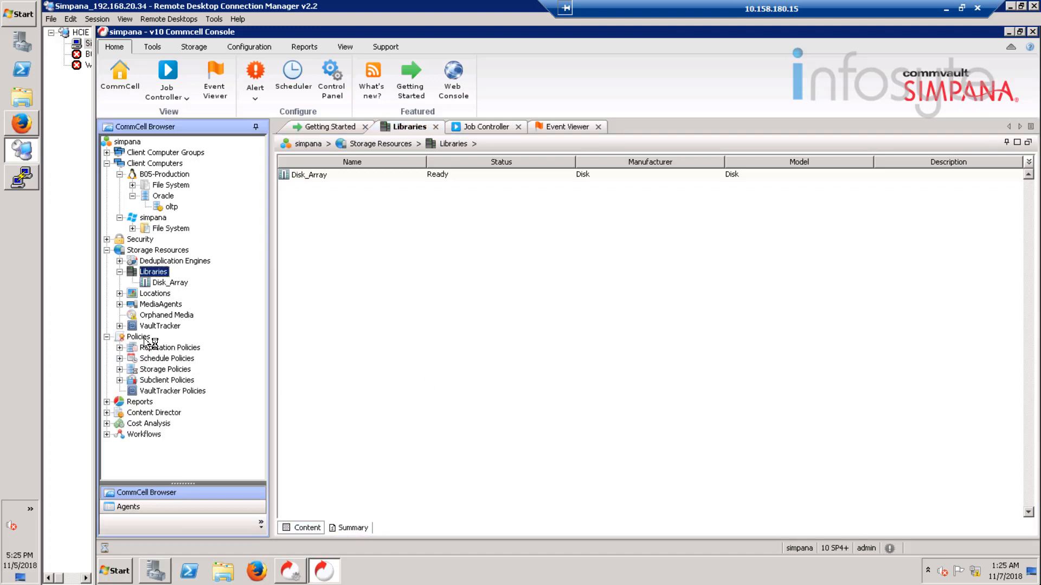
Step: Start a data protection and archiving storage policy named Oracle_Backup
left_click(168, 370)
right_click(175, 370)
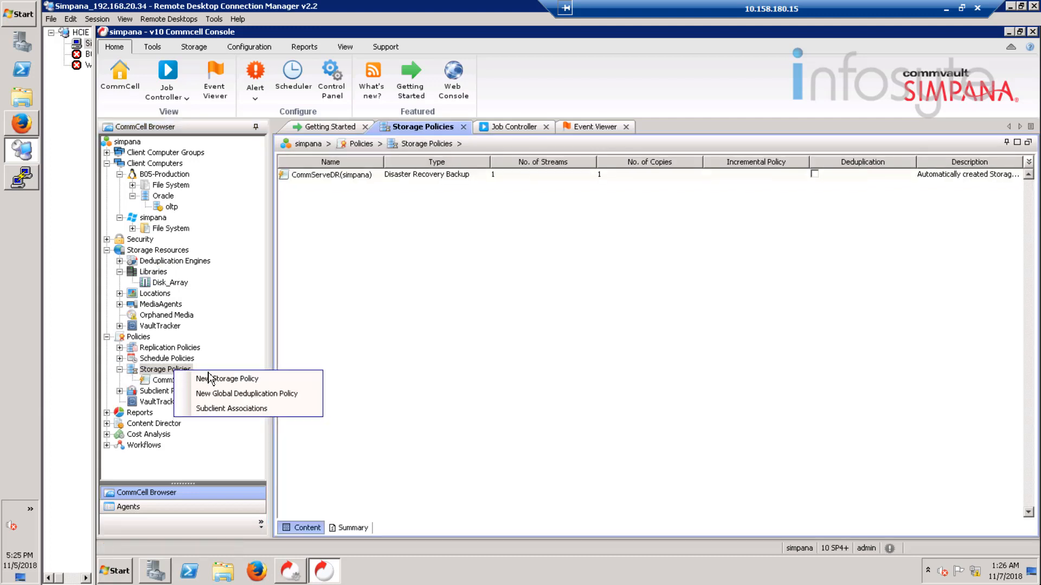
left_click(258, 379)
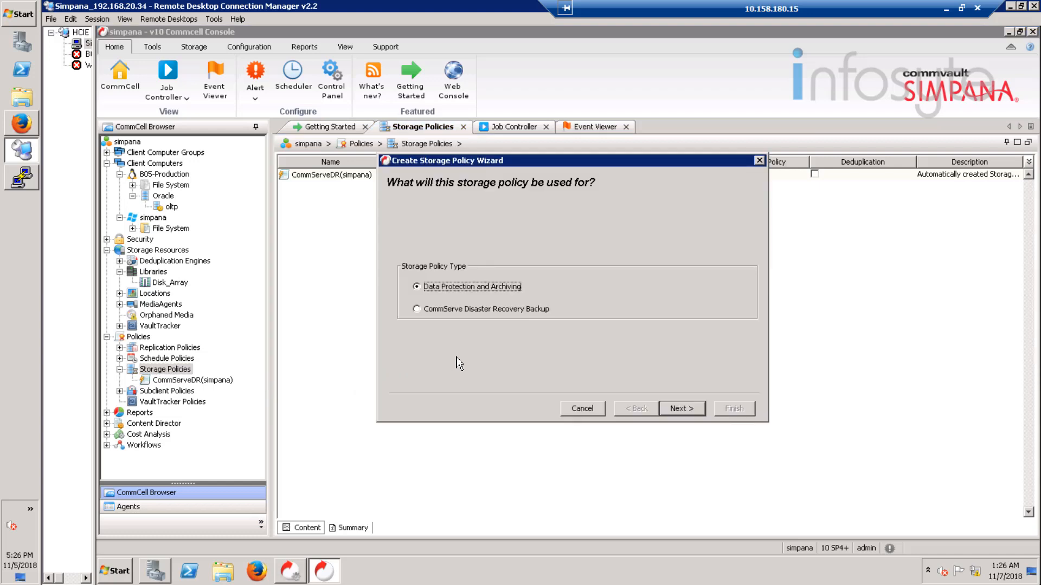
left_click(689, 411)
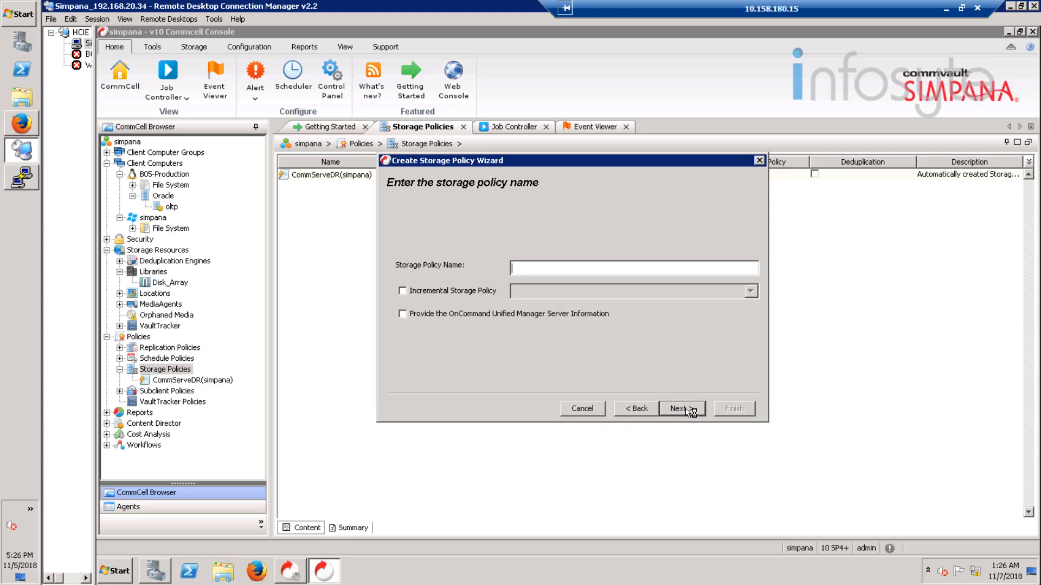
type("Oracle_Backup")
left_click(682, 409)
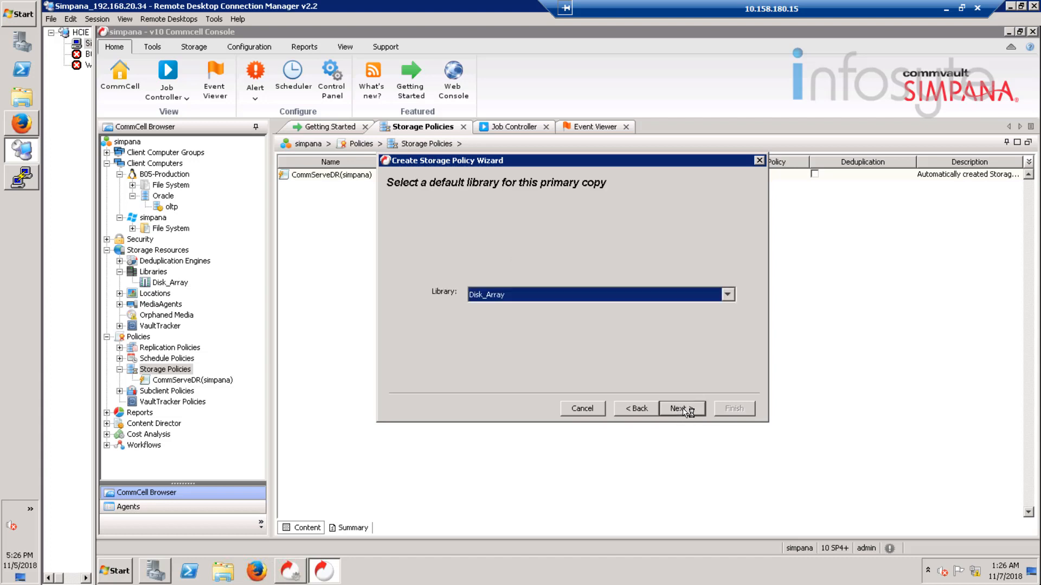
Step: Use library Disk_Array, MediaAgent simpana, and deduplication with its database on F:\, then finish the policy
left_click(683, 409)
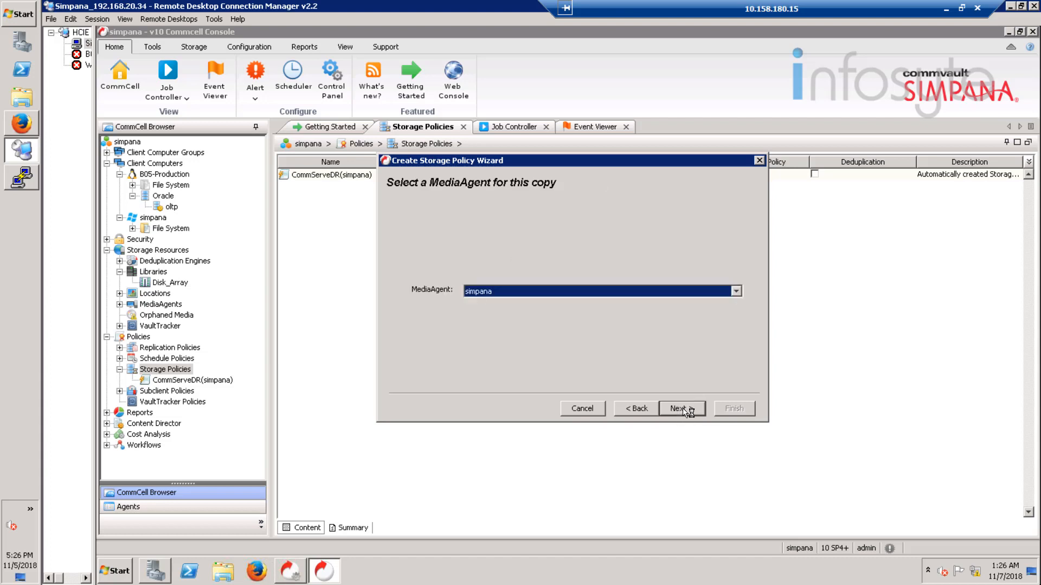
left_click(683, 409)
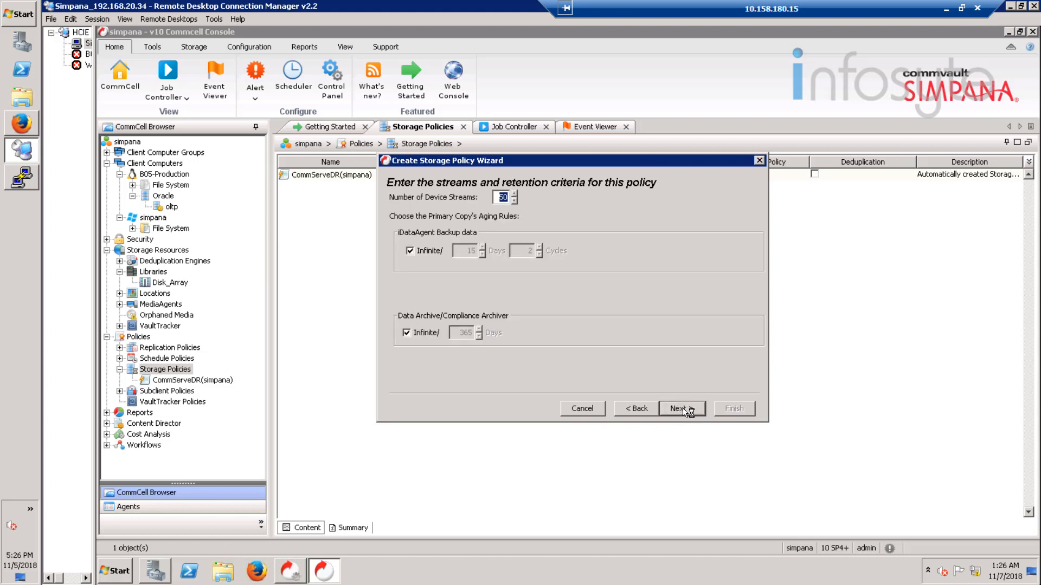
left_click(684, 410)
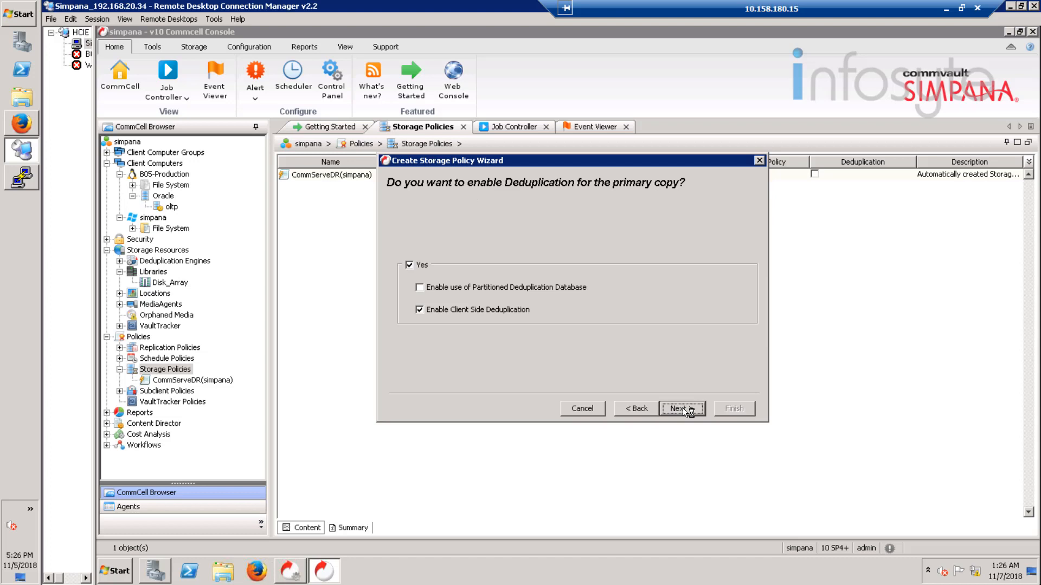
left_click(682, 409)
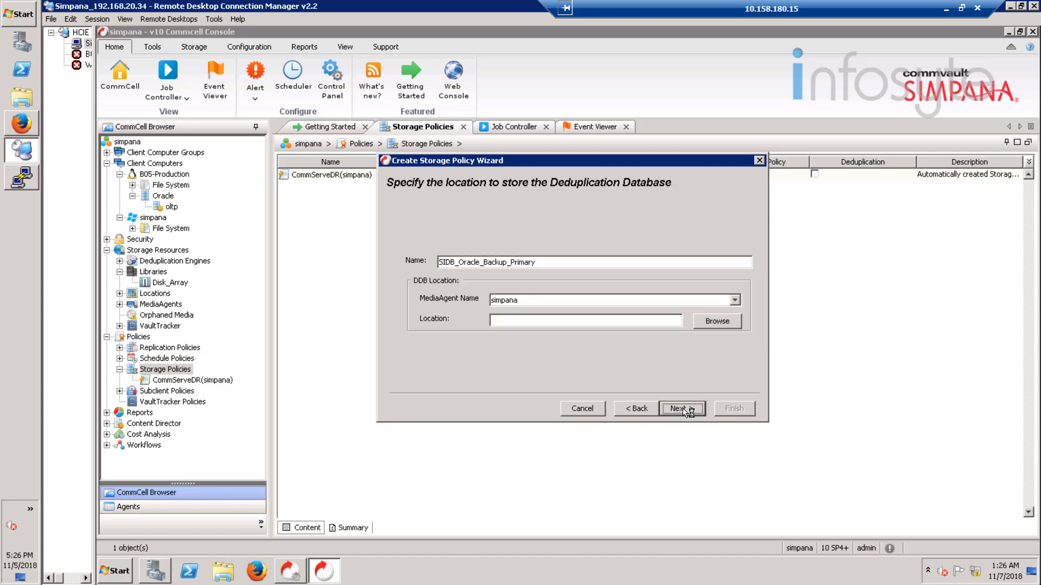
left_click(713, 325)
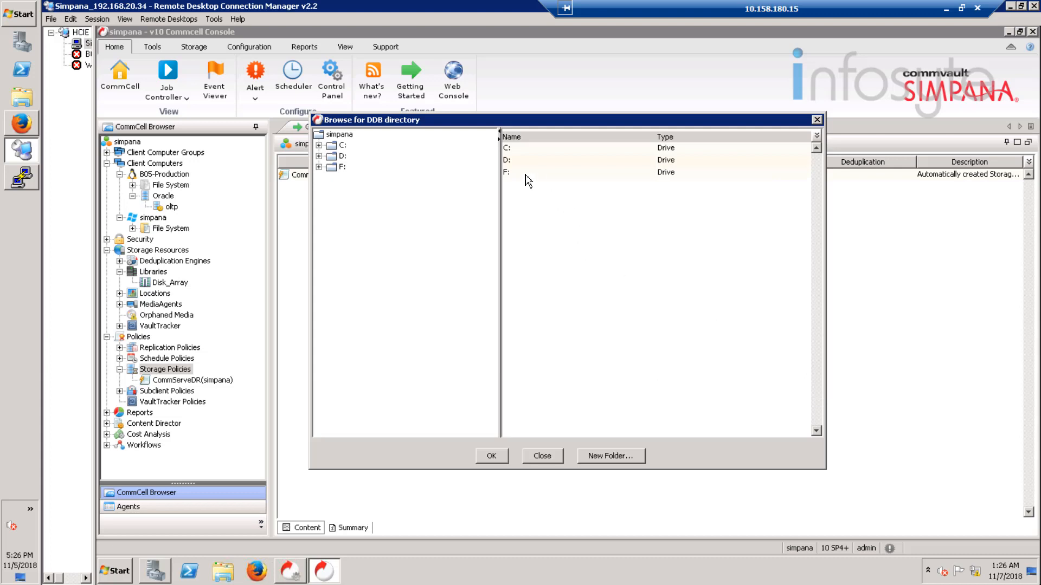
left_click(530, 172)
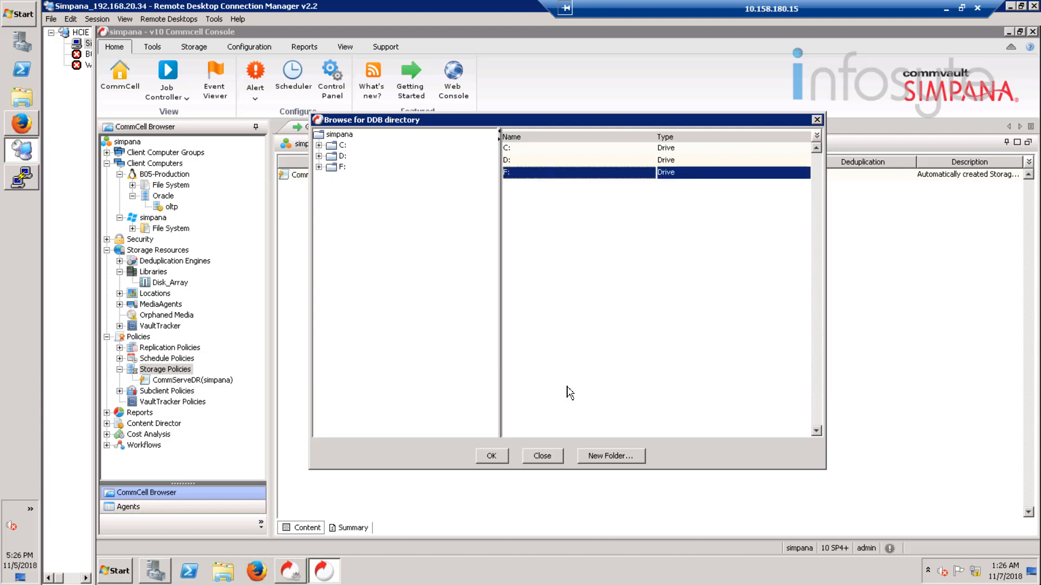
left_click(492, 456)
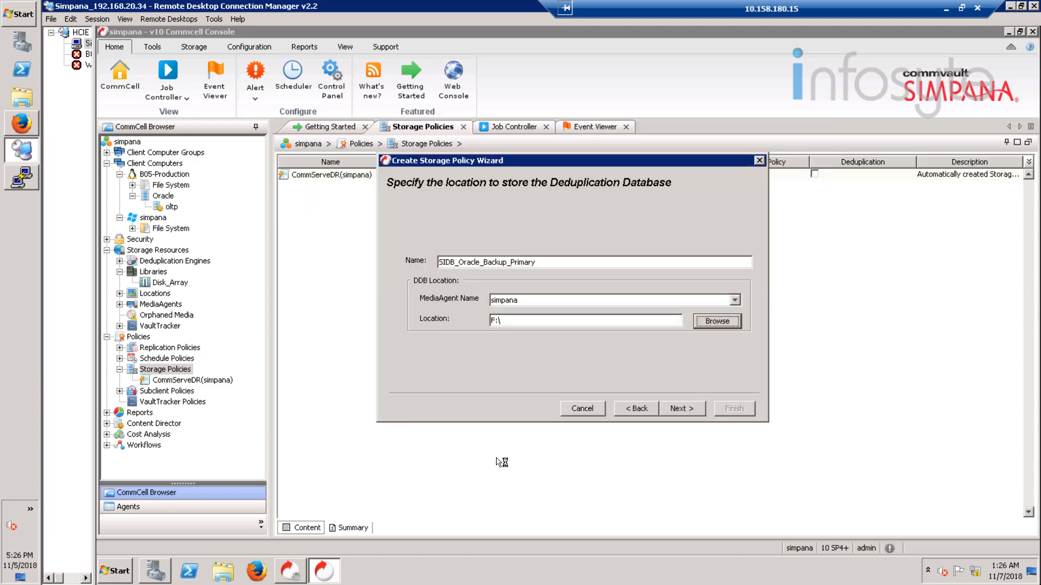
left_click(684, 412)
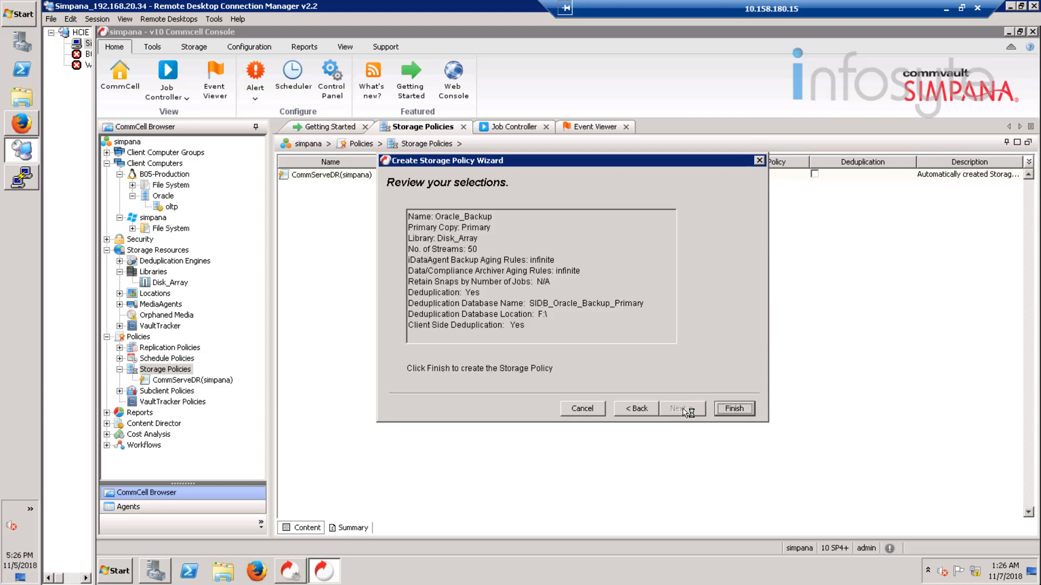
left_click(745, 415)
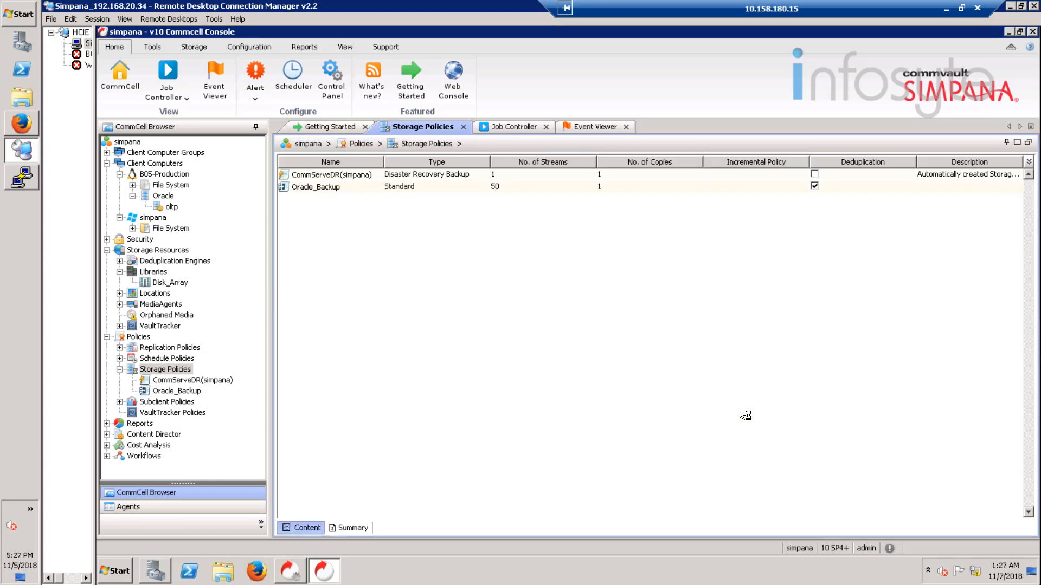
Step: Create a schedule policy named Oracle for Oracle Database agents
left_click(150, 360)
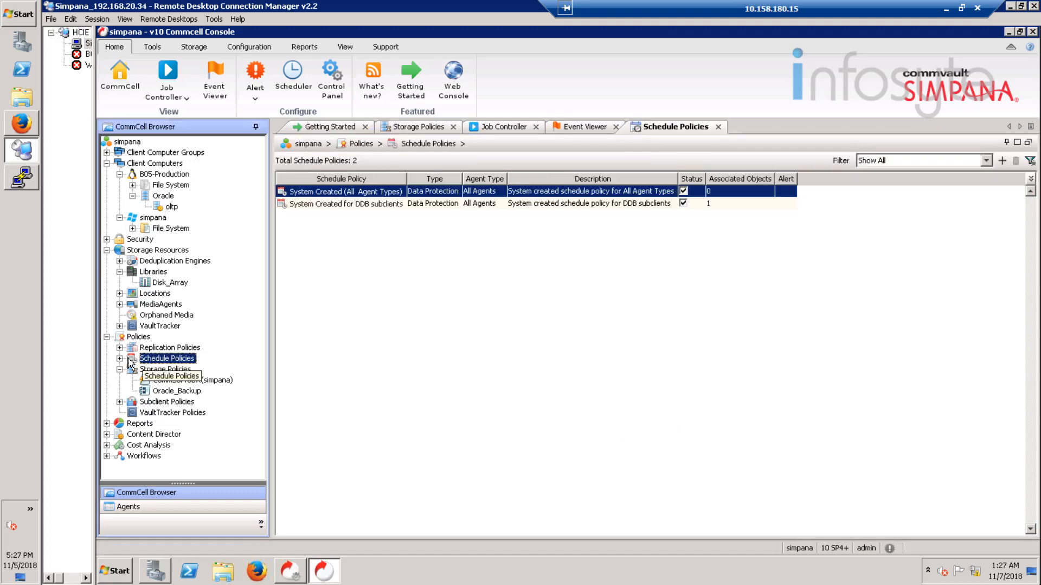
right_click(161, 358)
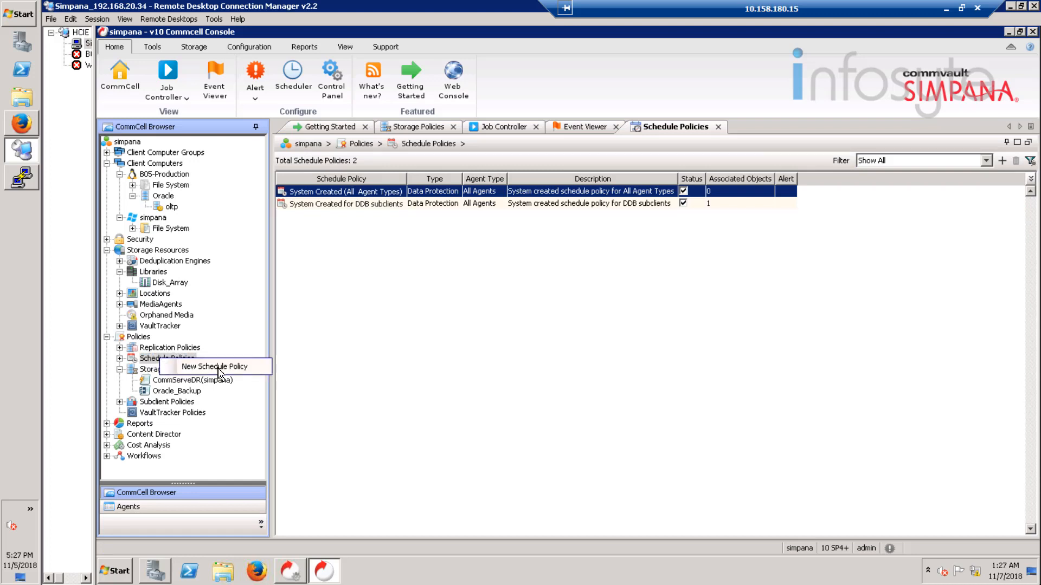
left_click(250, 369)
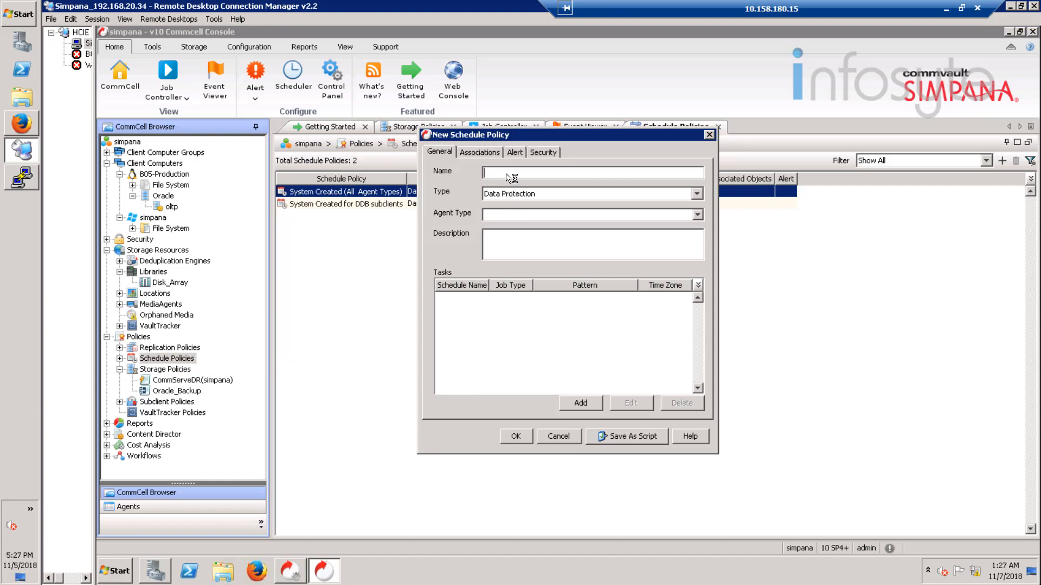
type("Oracle")
left_click(697, 215)
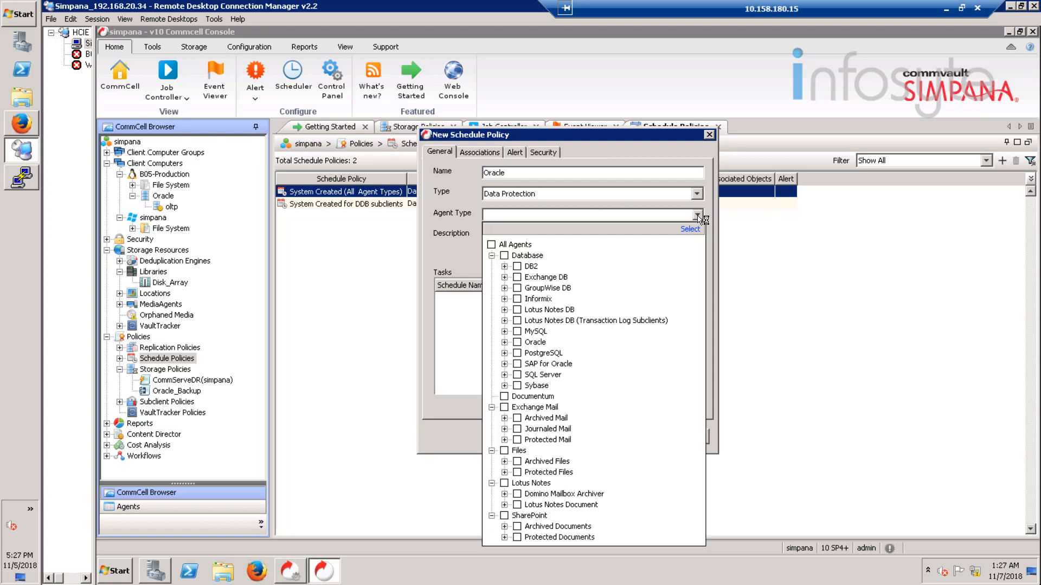
left_click(510, 343)
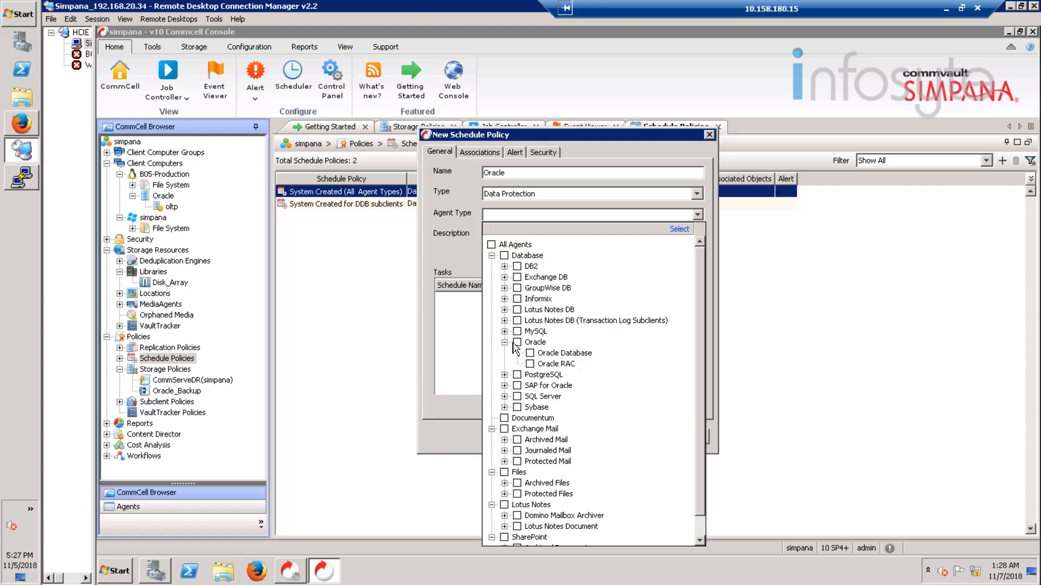
left_click(532, 353)
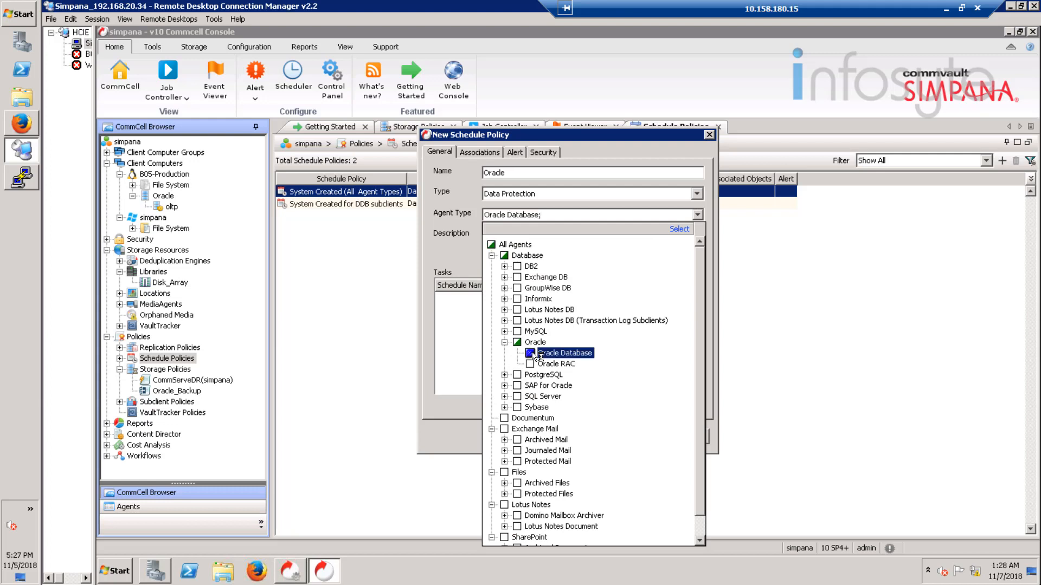
left_click(470, 416)
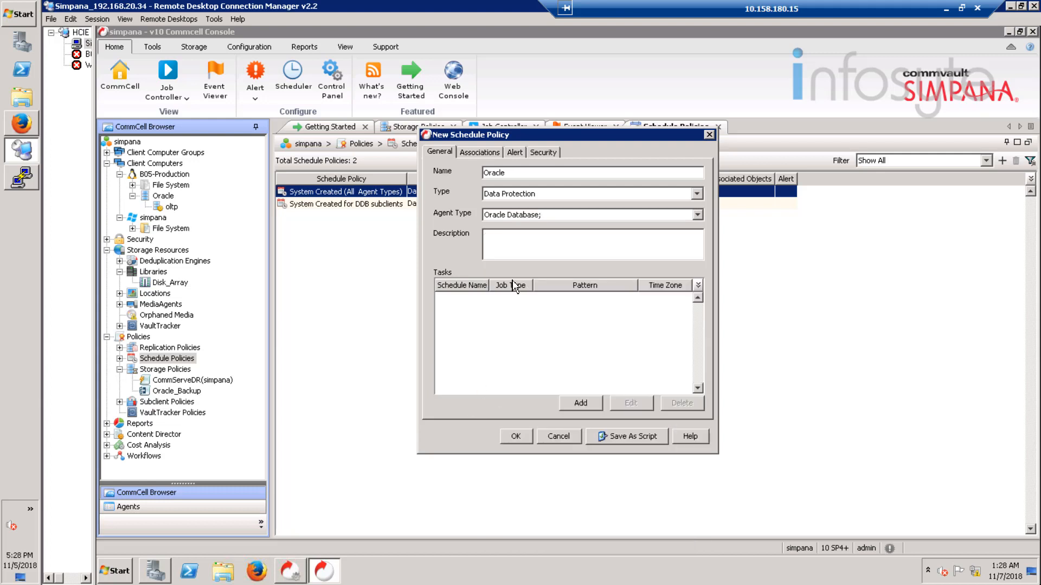
Step: Add a Full backup task to the Oracle policy running weekly on Sunday
left_click(584, 406)
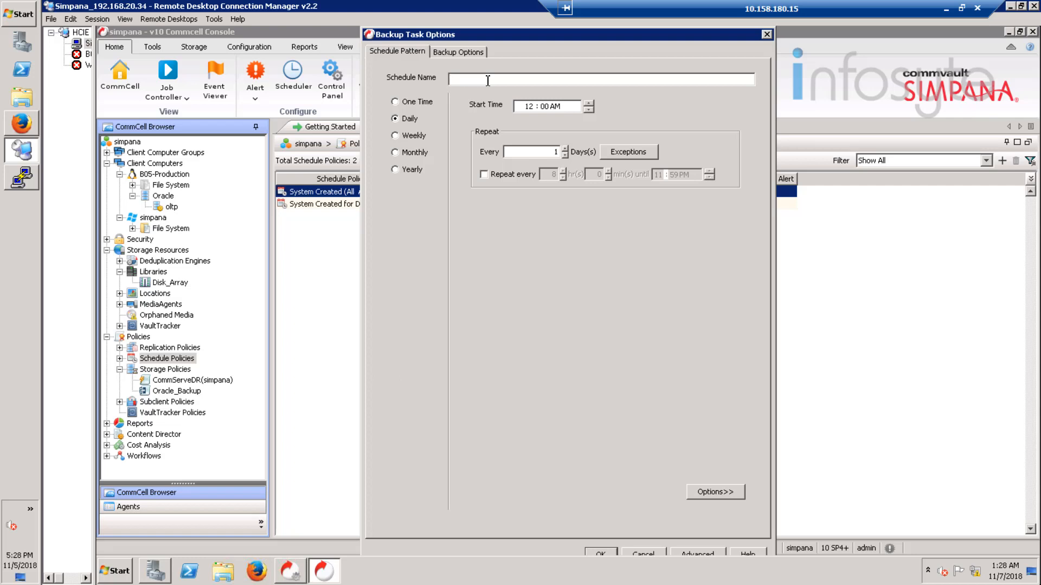
left_click(460, 52)
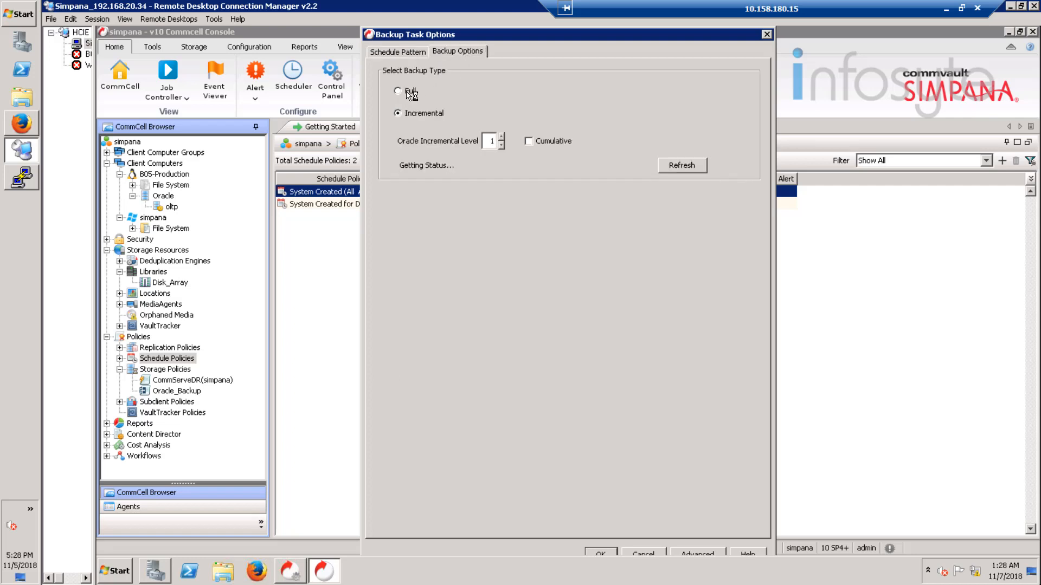
left_click(408, 92)
left_click(413, 52)
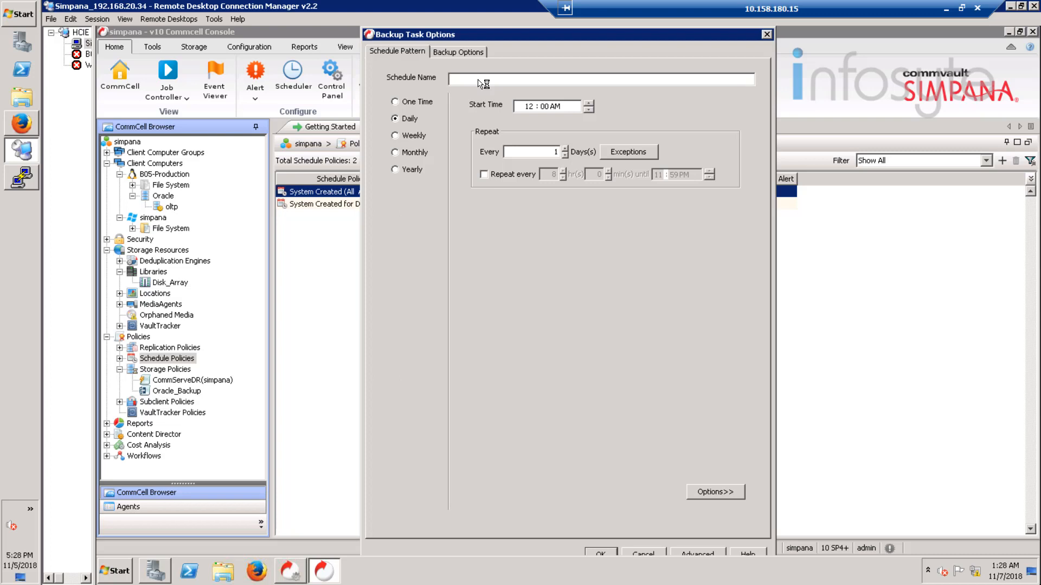
type("Full")
left_click(406, 137)
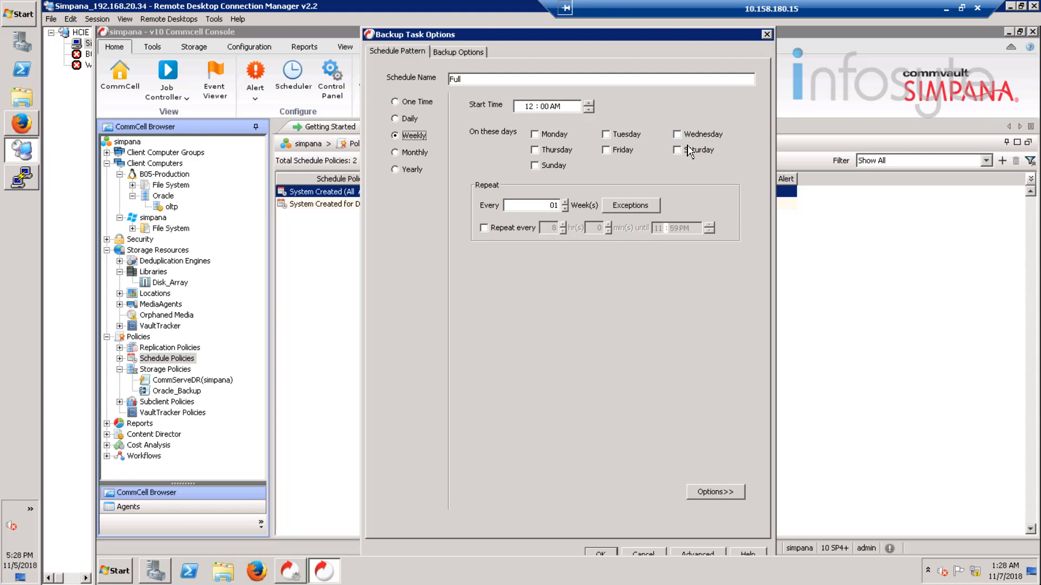
left_click(545, 170)
left_click(599, 553)
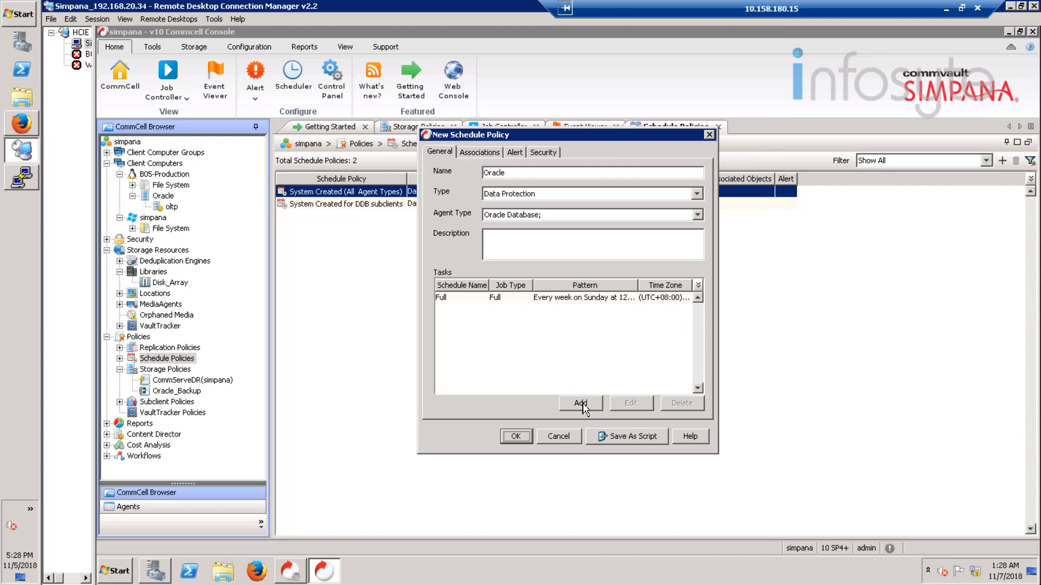
left_click(583, 405)
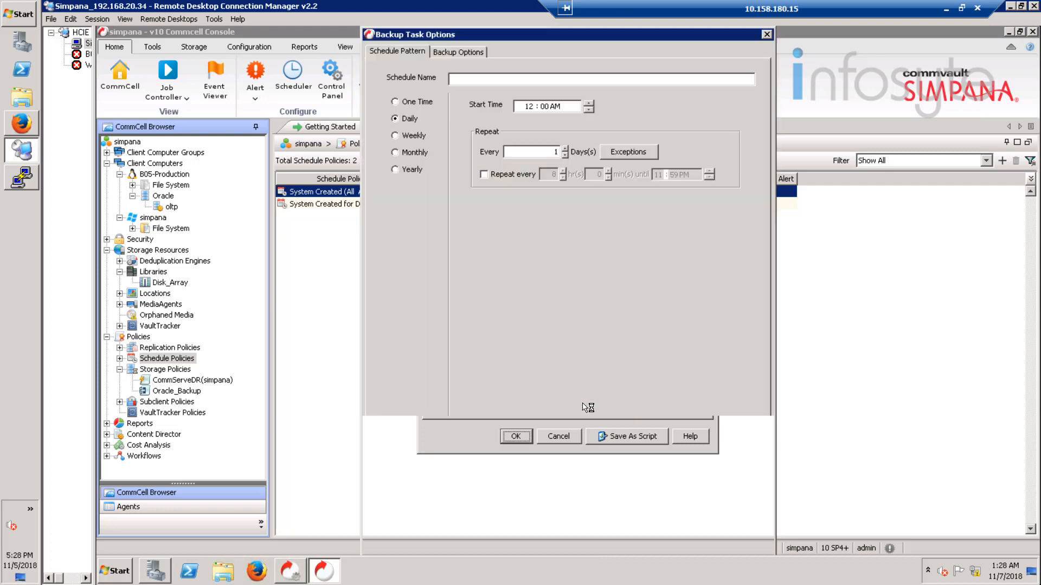
Step: Add a task named Incremental running weekly Monday through Saturday to the Oracle policy
left_click(456, 52)
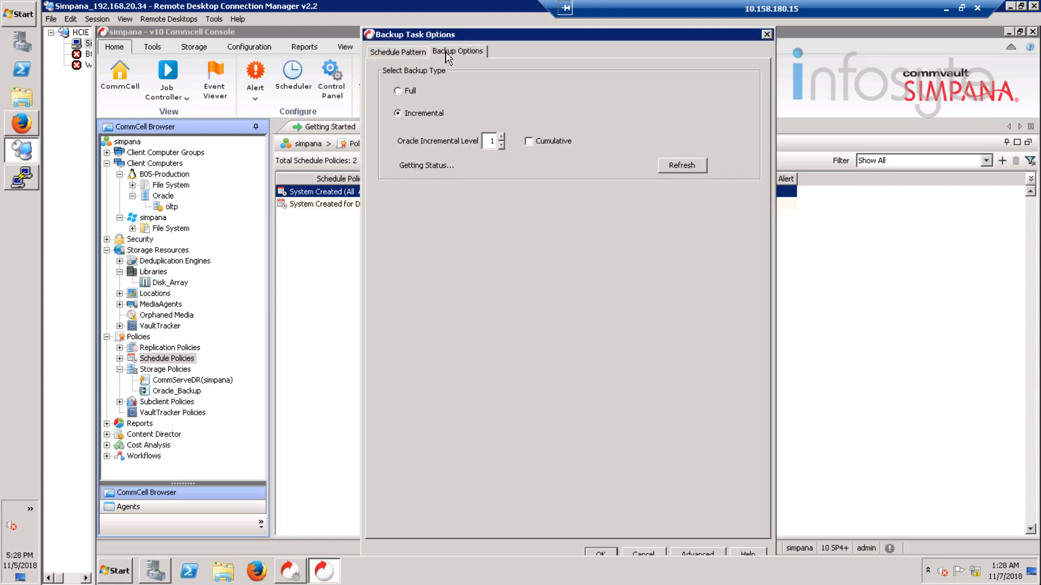
left_click(408, 52)
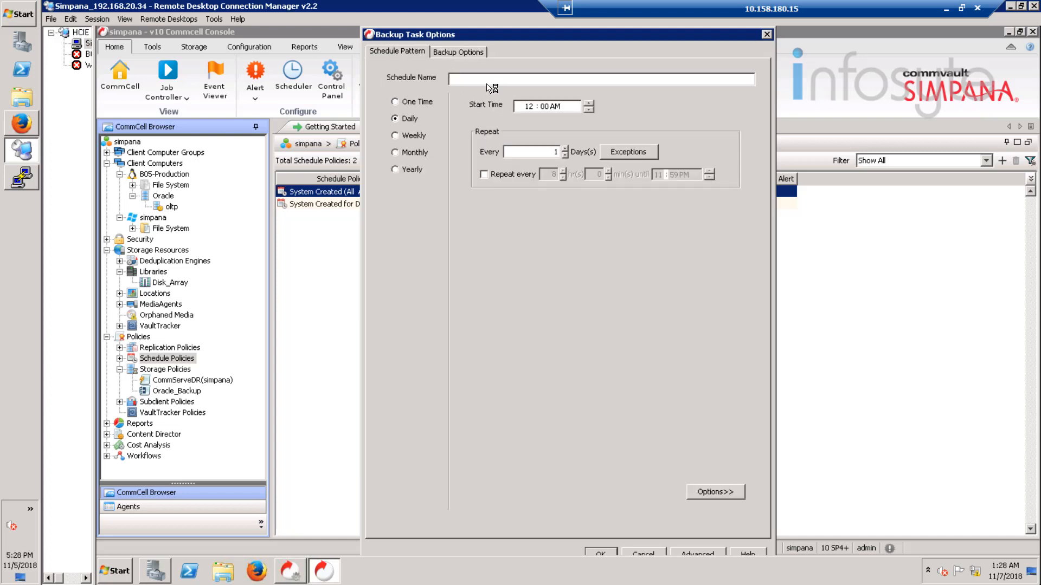
type("Incremental")
left_click(421, 135)
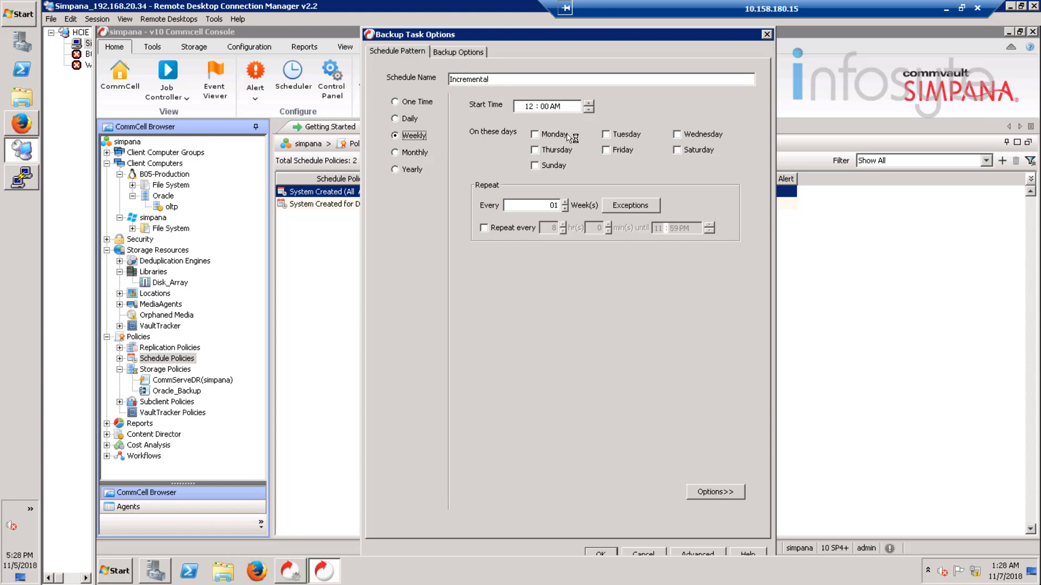
left_click(633, 137)
left_click(706, 136)
left_click(564, 152)
left_click(620, 152)
left_click(687, 153)
left_click(611, 555)
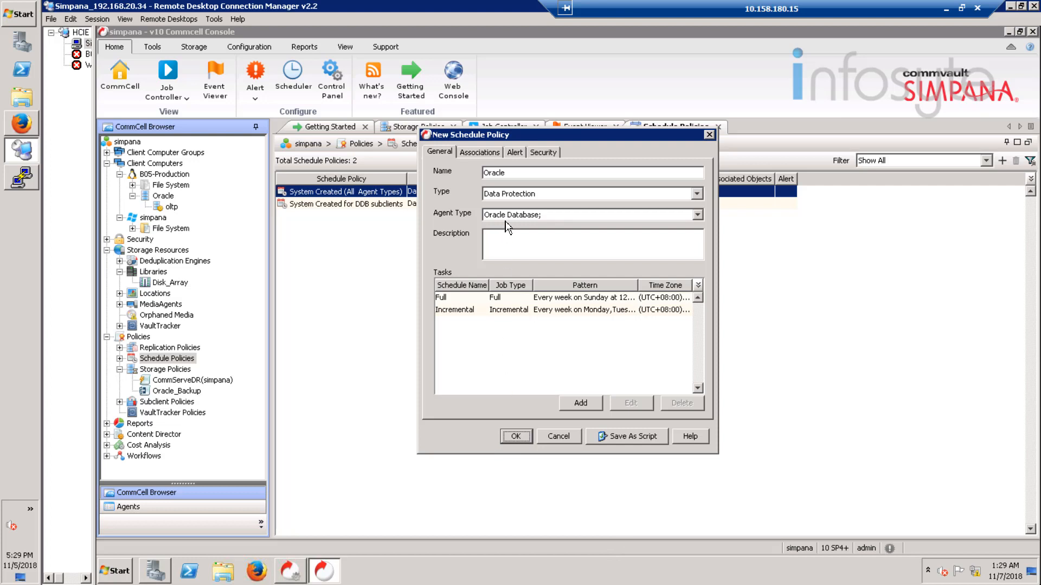
Step: Associate the policy with the default subclient under B05-Production > Oracle > oltp
left_click(497, 153)
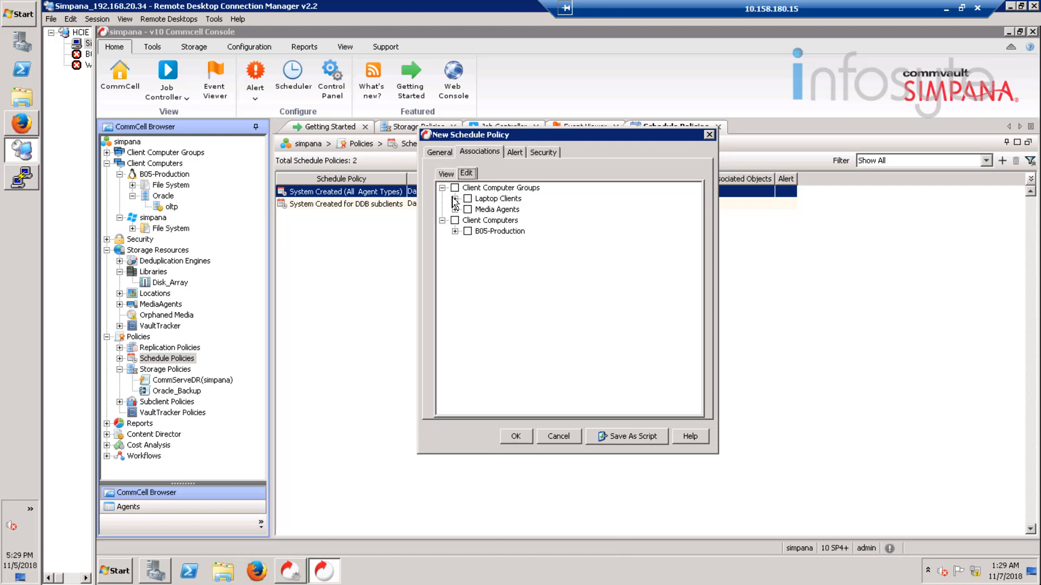
left_click(456, 232)
left_click(468, 242)
left_click(481, 253)
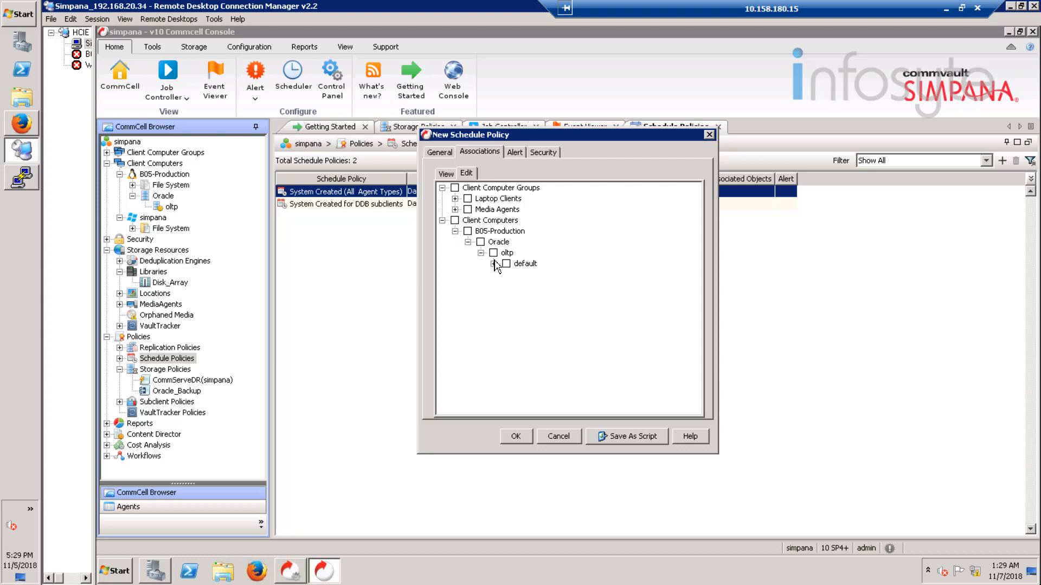
left_click(494, 264)
left_click(508, 264)
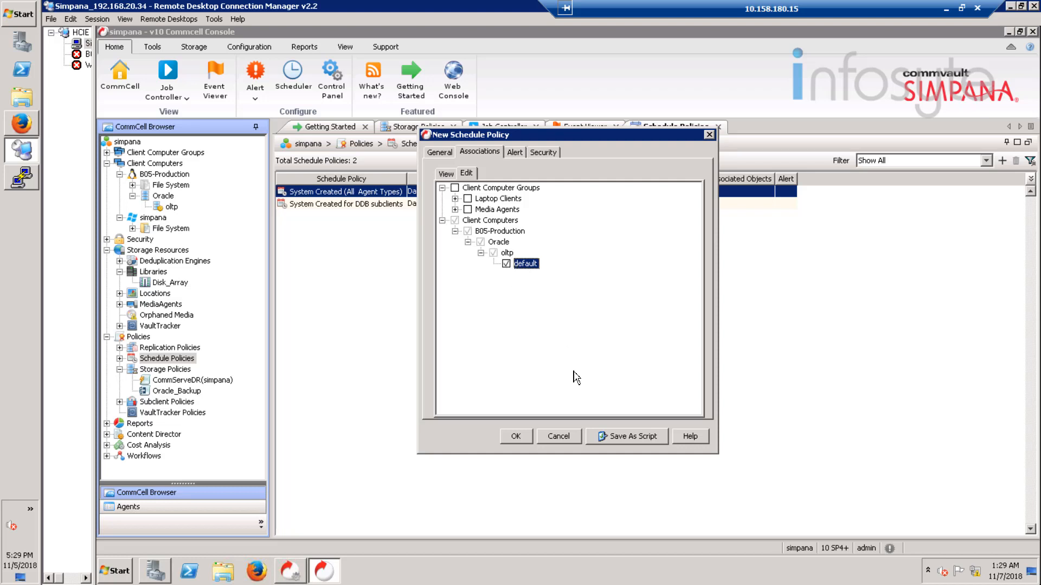
Step: Review the policy's alert, security and association summary, then save the Oracle schedule policy
left_click(520, 153)
left_click(542, 153)
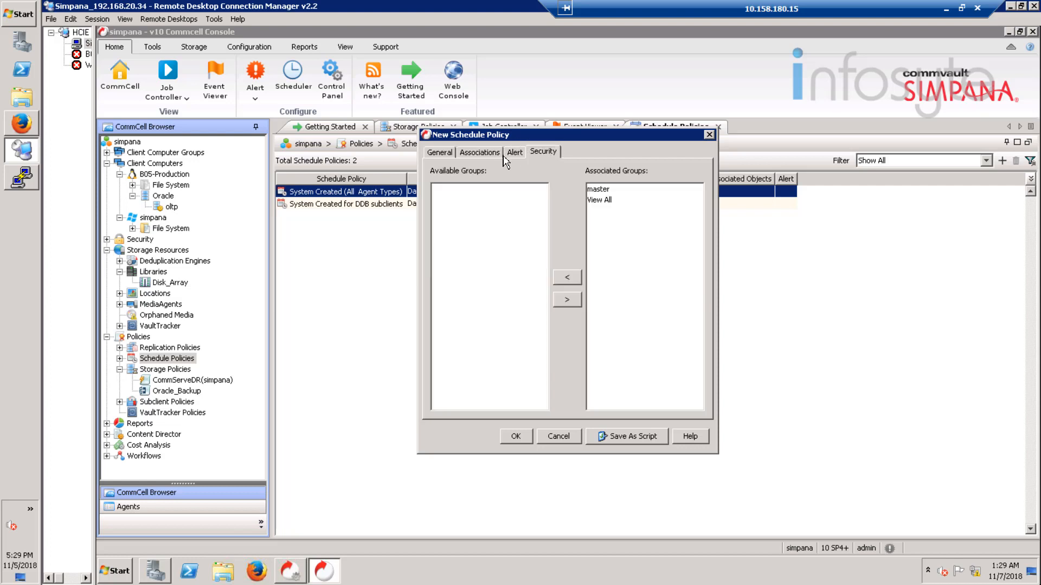
left_click(477, 153)
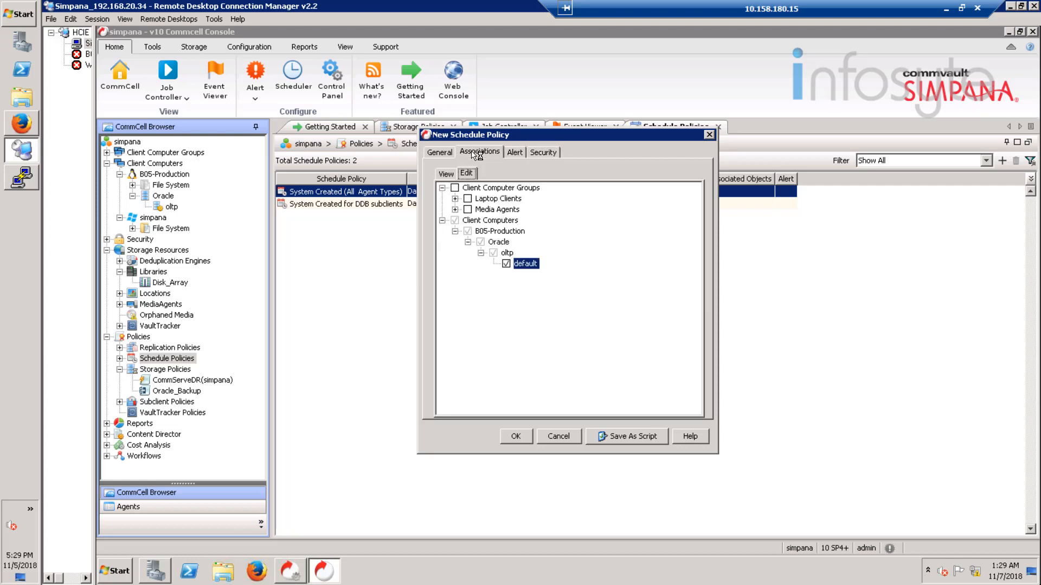
left_click(445, 173)
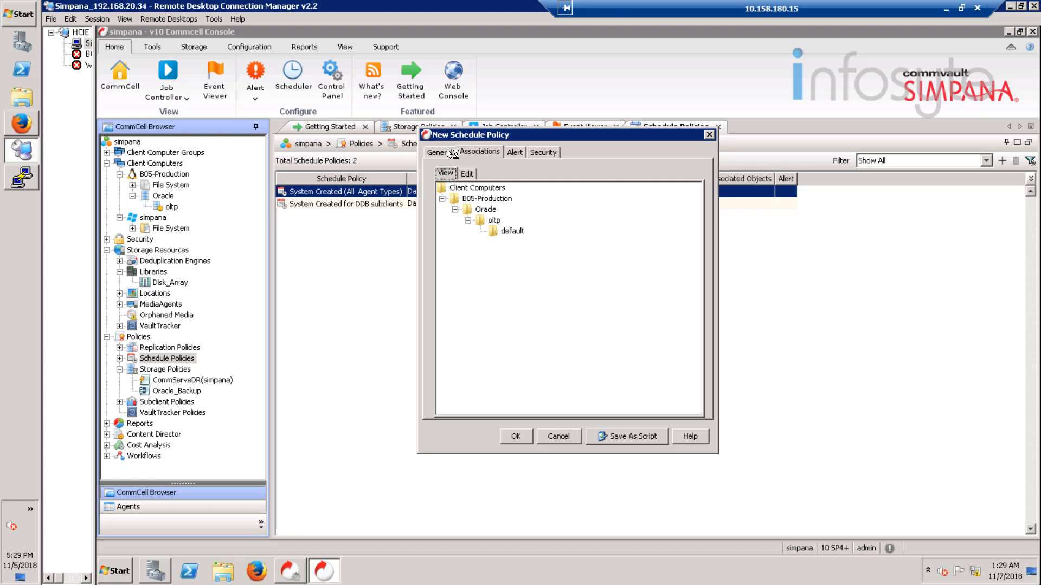
left_click(450, 153)
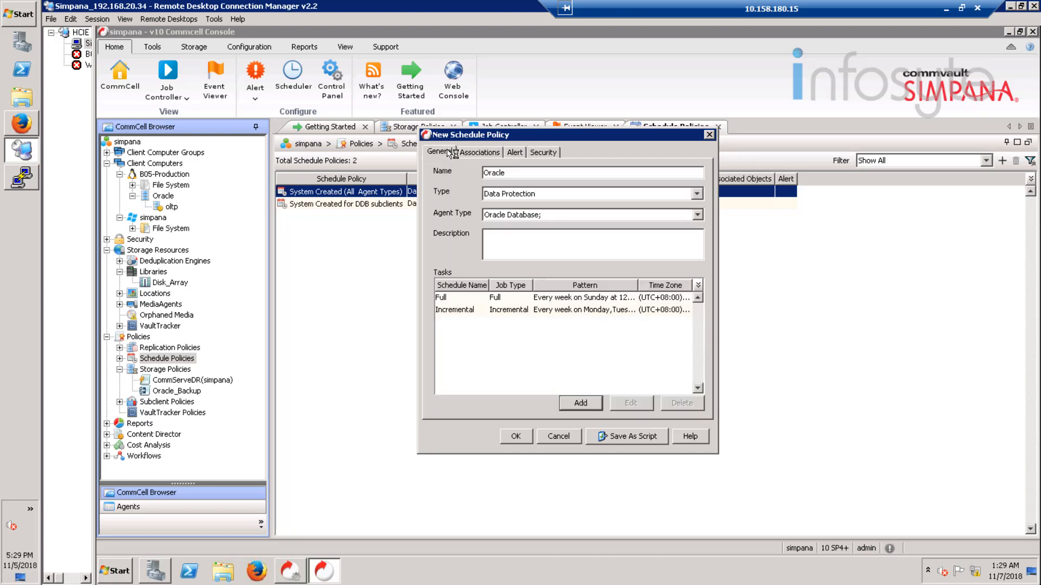
left_click(516, 436)
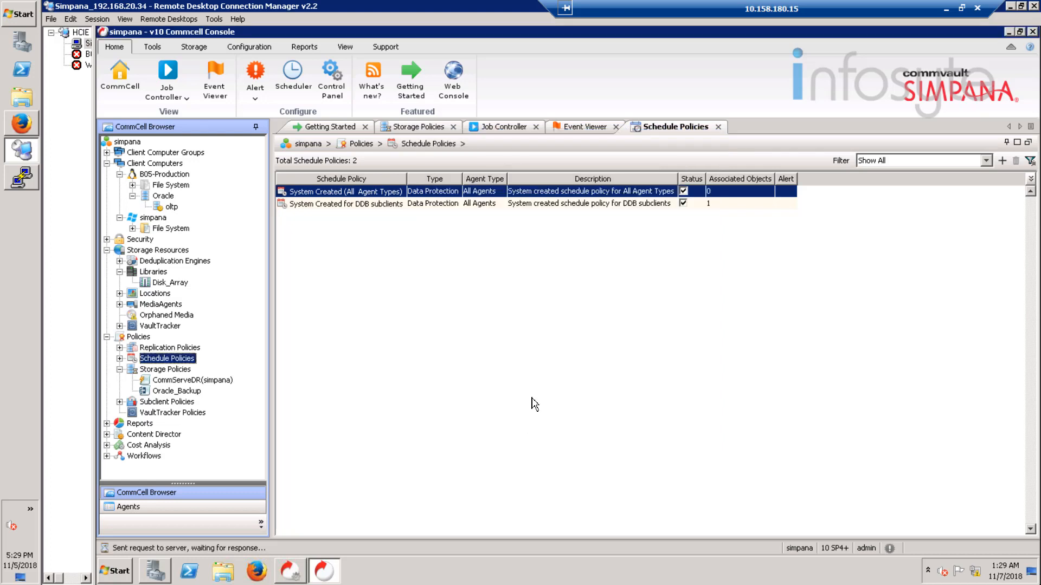
Step: Set Oracle_Backup as the oltp instance's storage policy for command line and archive log backups
right_click(172, 209)
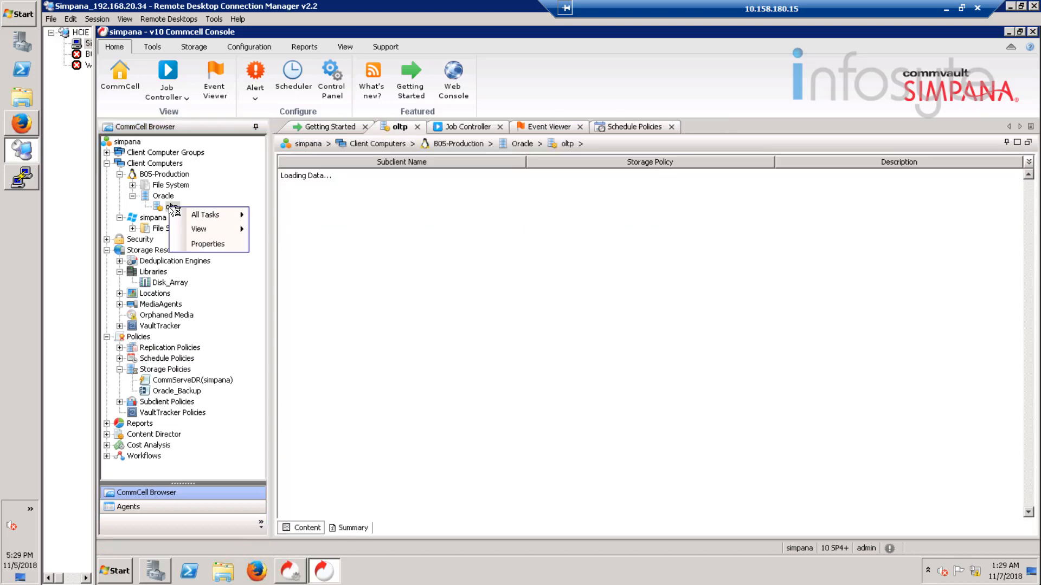
left_click(207, 245)
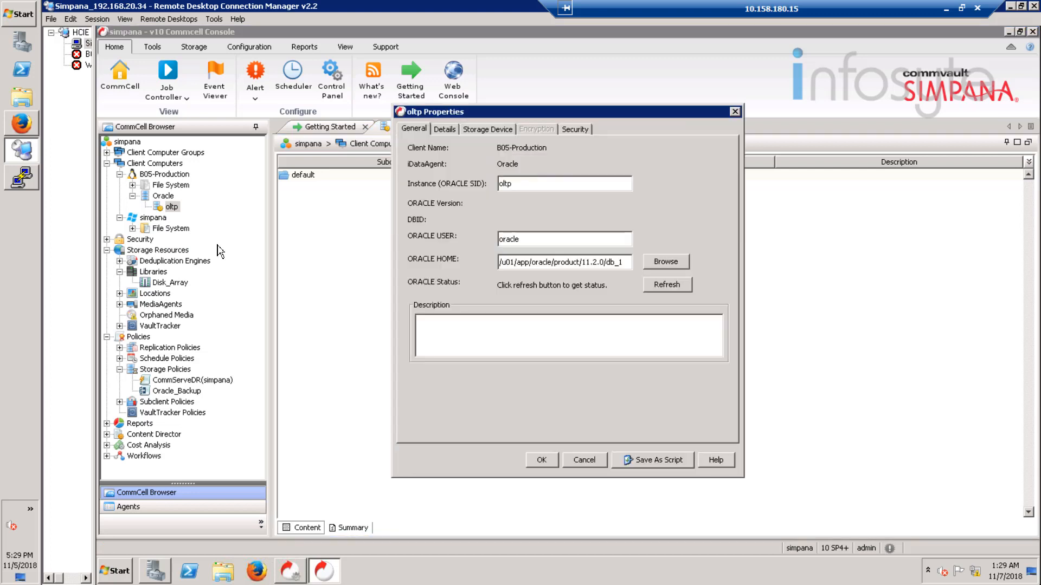
left_click(475, 130)
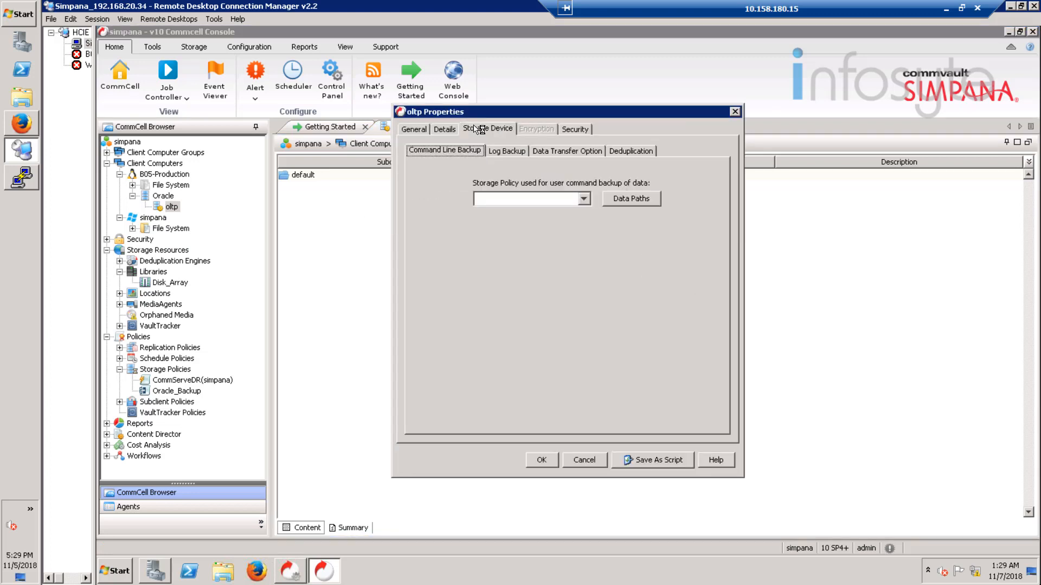
left_click(584, 201)
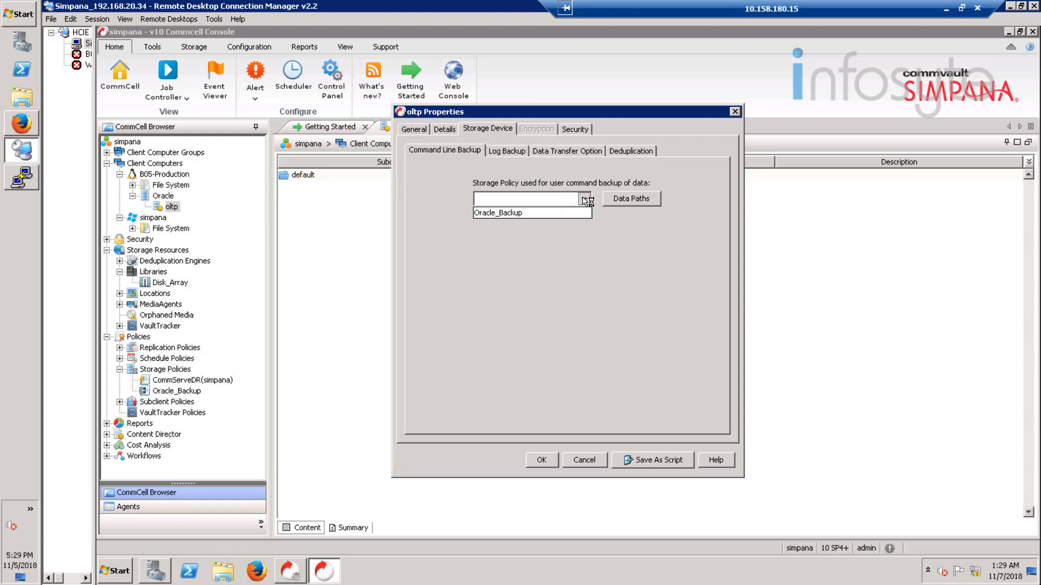
left_click(542, 216)
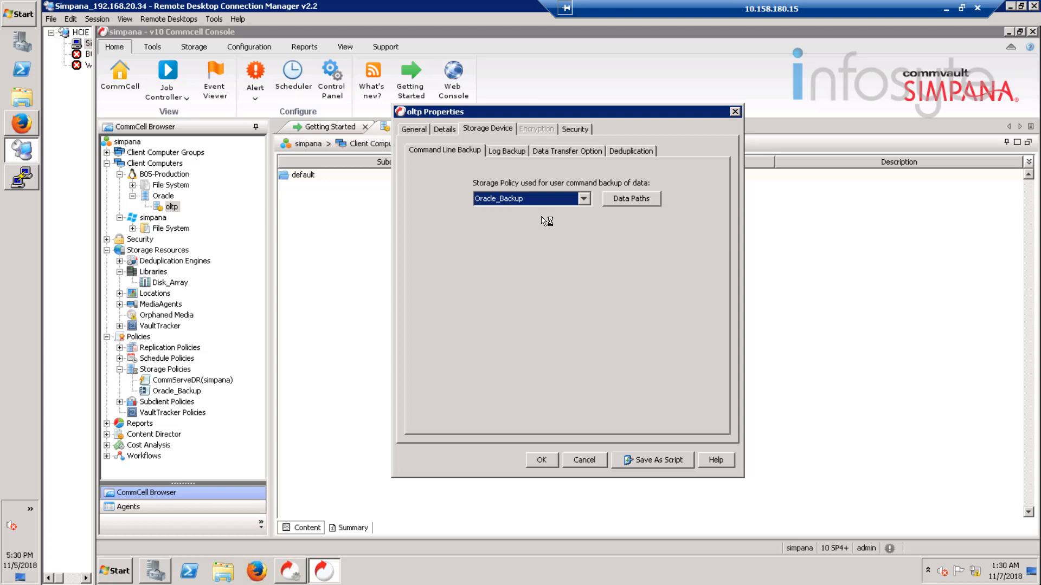
left_click(509, 152)
left_click(629, 200)
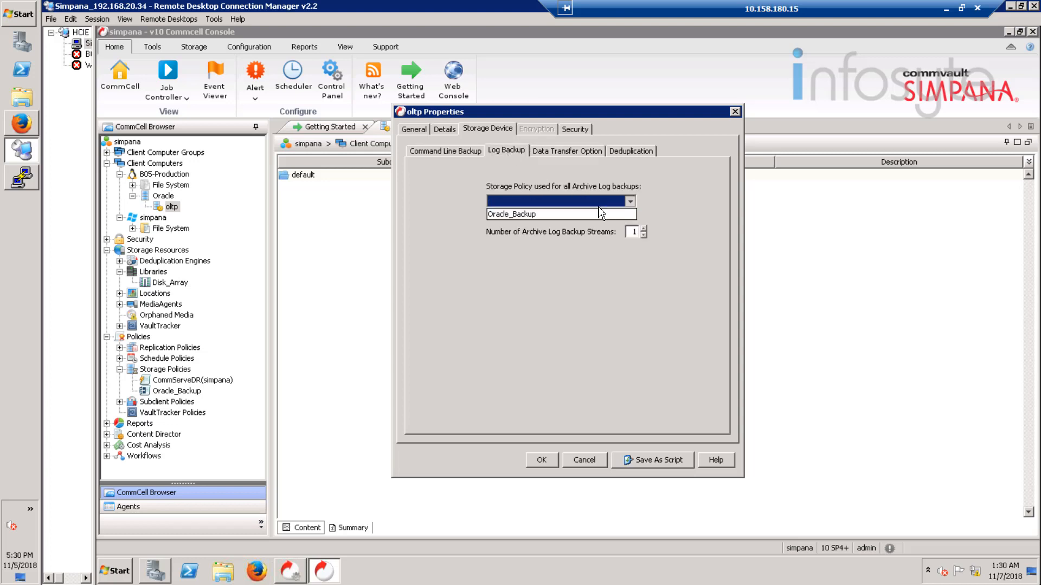
left_click(570, 216)
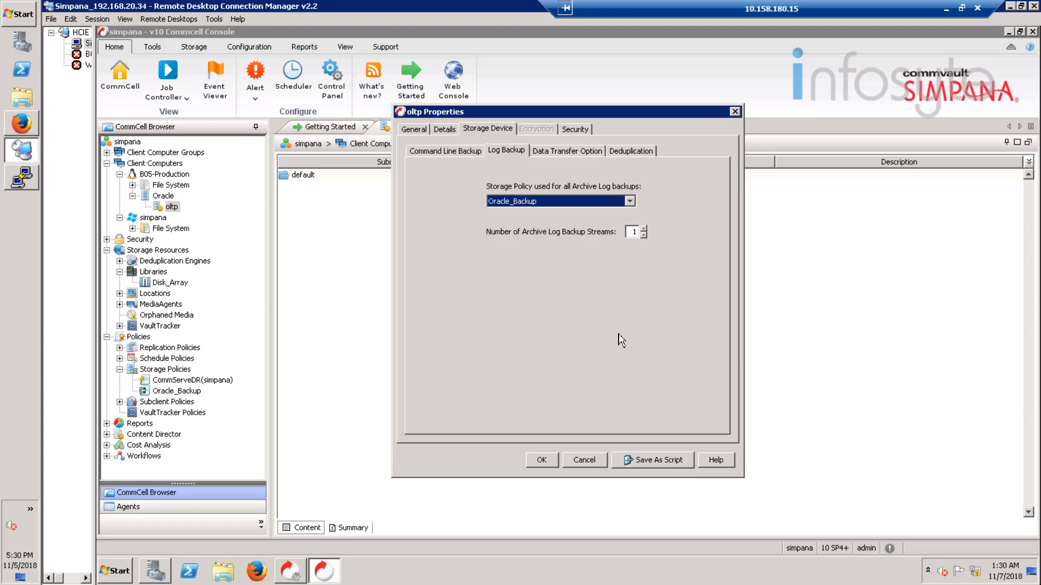
left_click(549, 461)
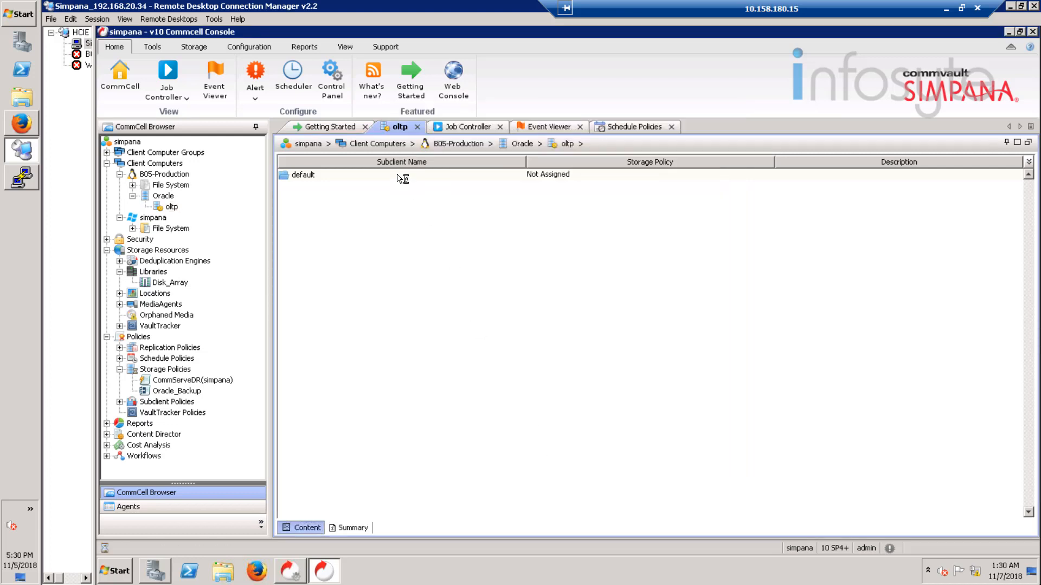
Step: Review the default subclient's property tabs, from content and backup arguments to activity control
right_click(401, 178)
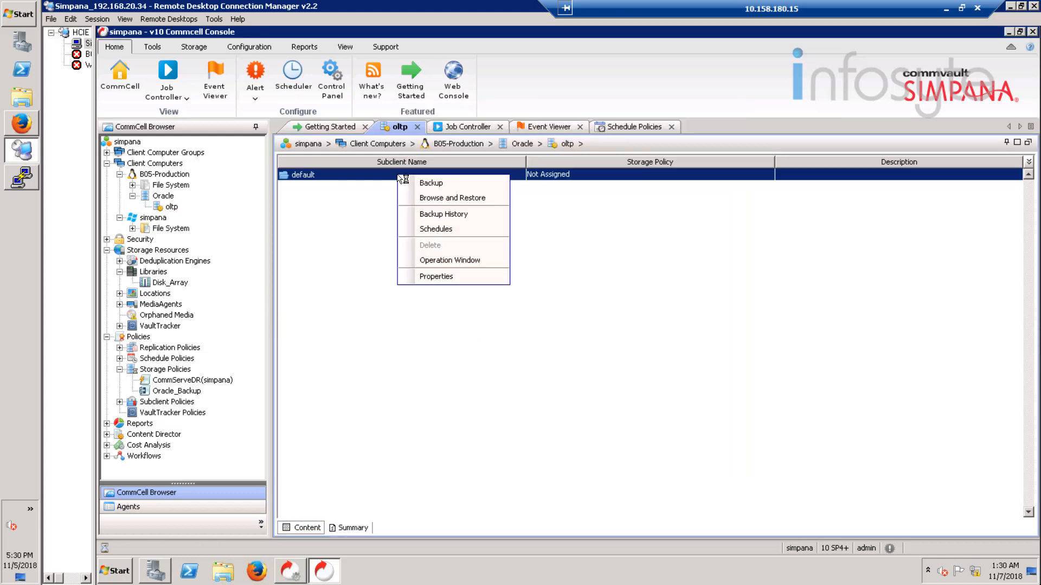
left_click(437, 277)
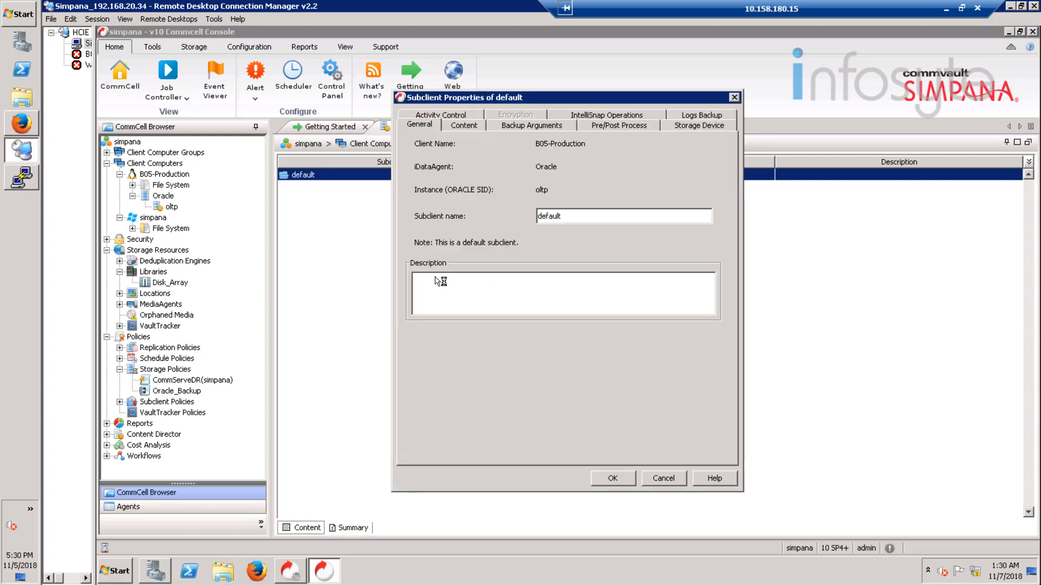
left_click(475, 127)
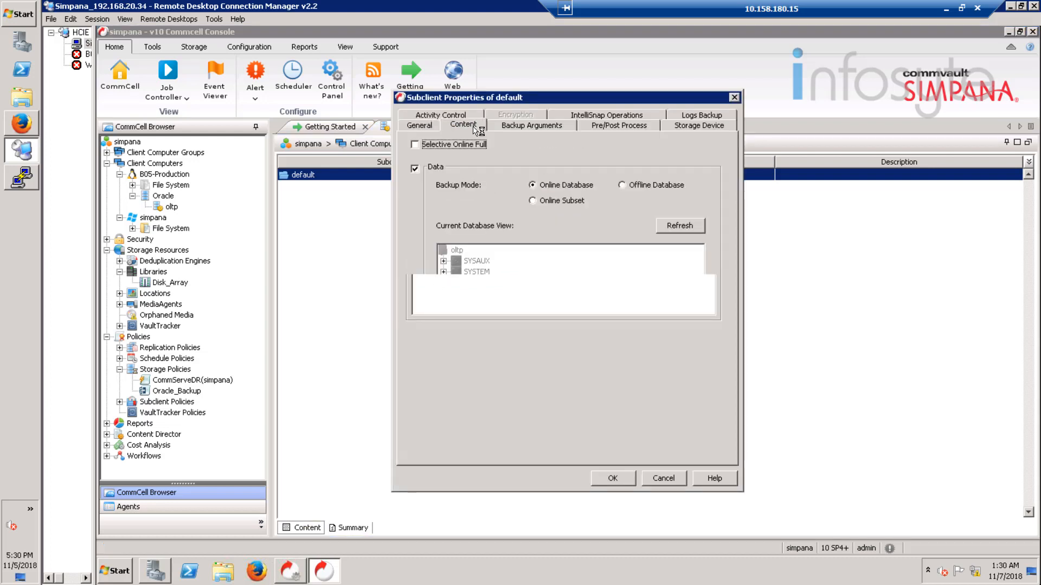
left_click(539, 126)
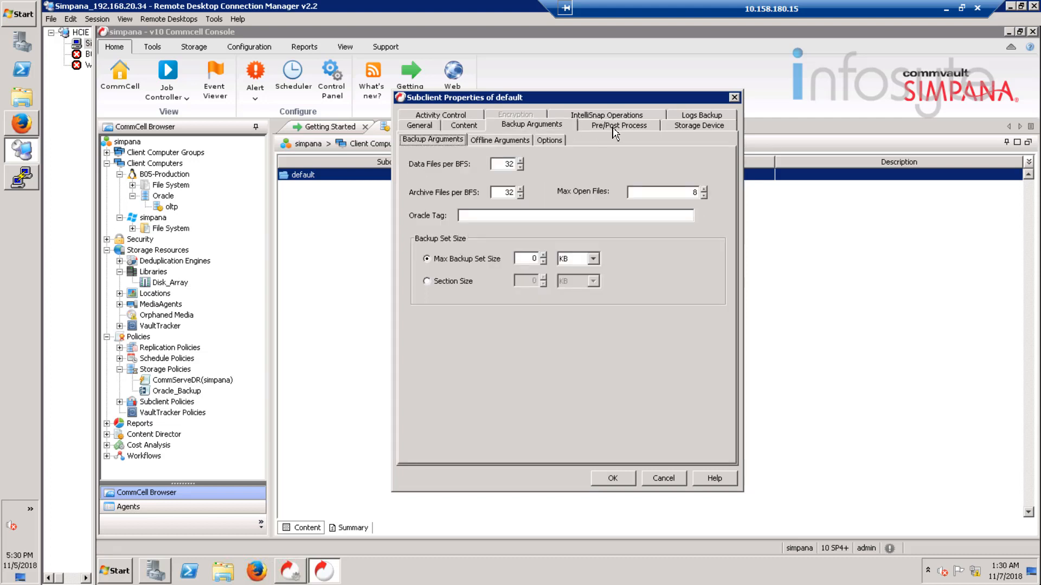
left_click(615, 128)
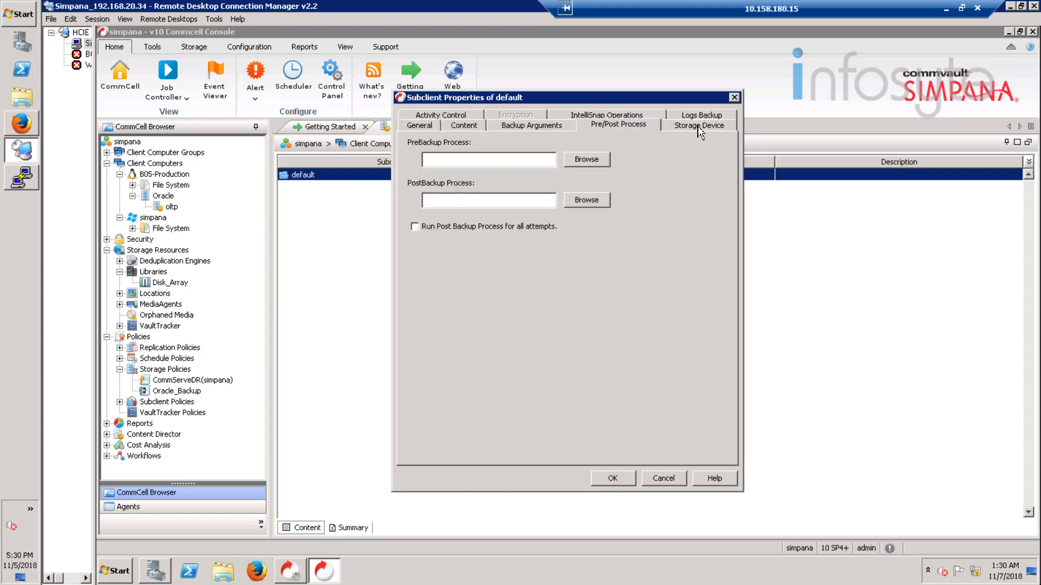
left_click(700, 130)
left_click(700, 116)
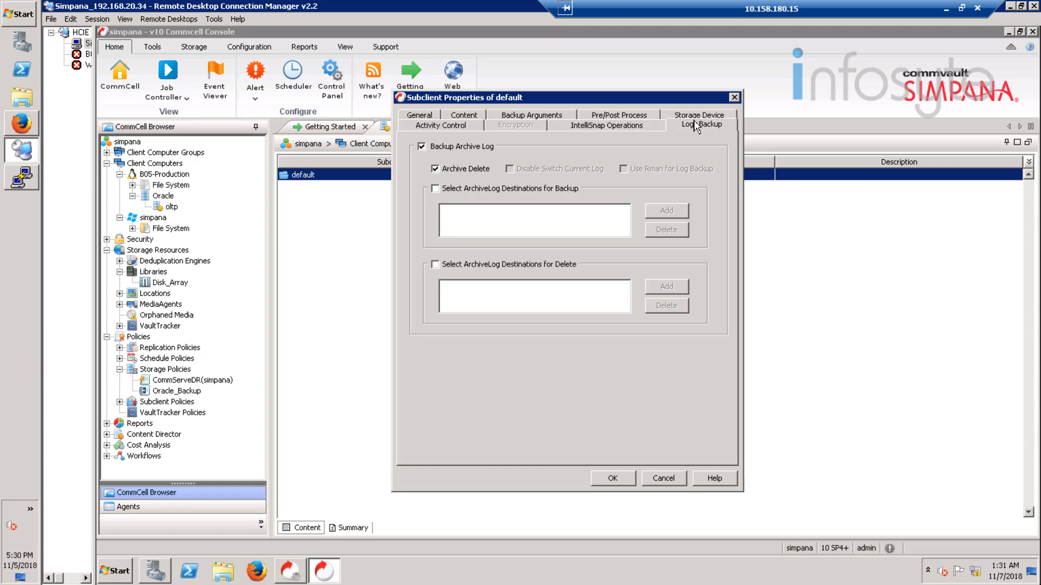
left_click(632, 128)
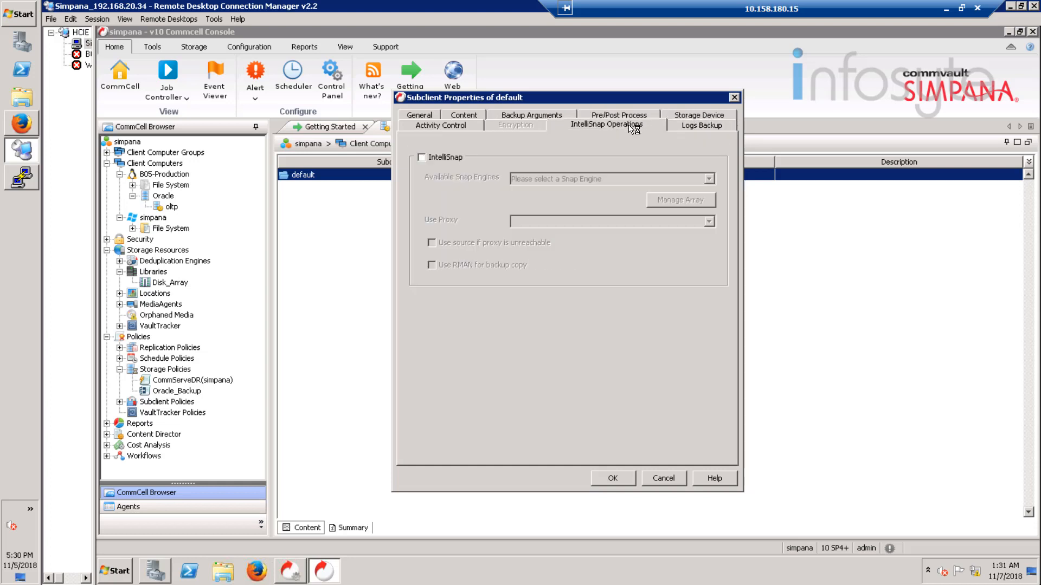
left_click(461, 125)
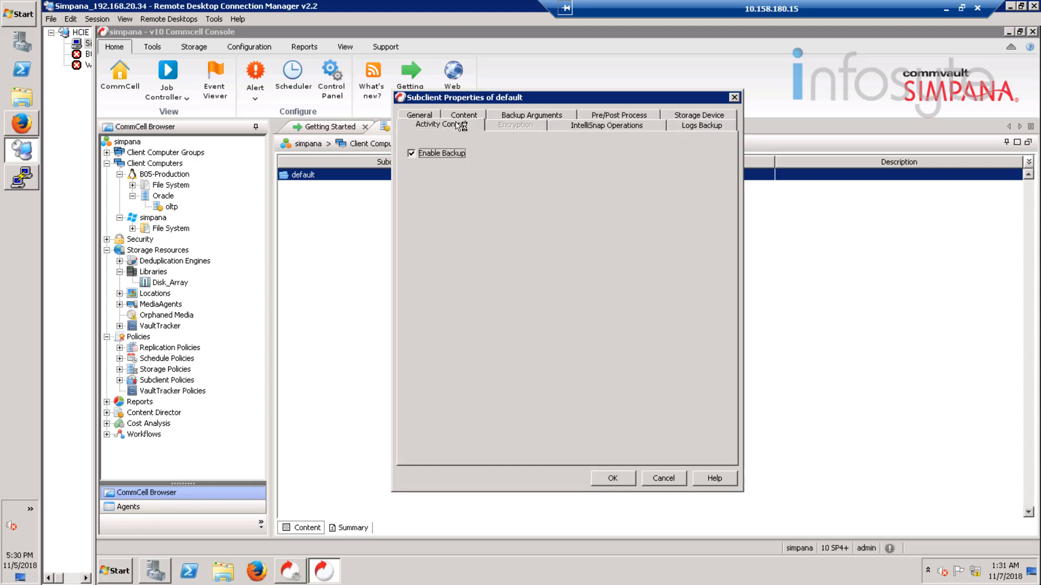
left_click(423, 116)
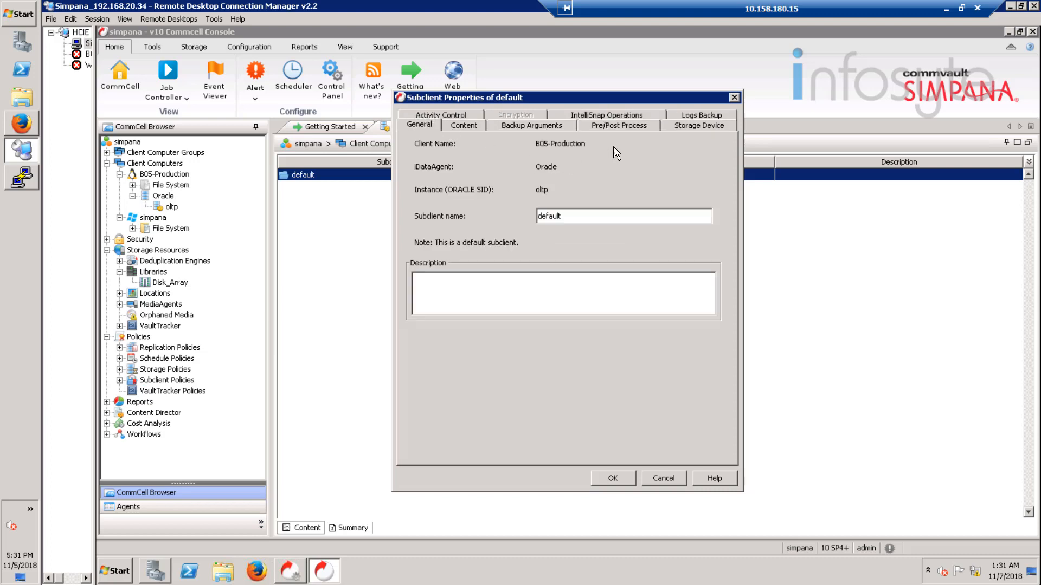
Step: Set the subclient's data storage policy to Oracle_Backup, accept conversion to full, and save
left_click(685, 127)
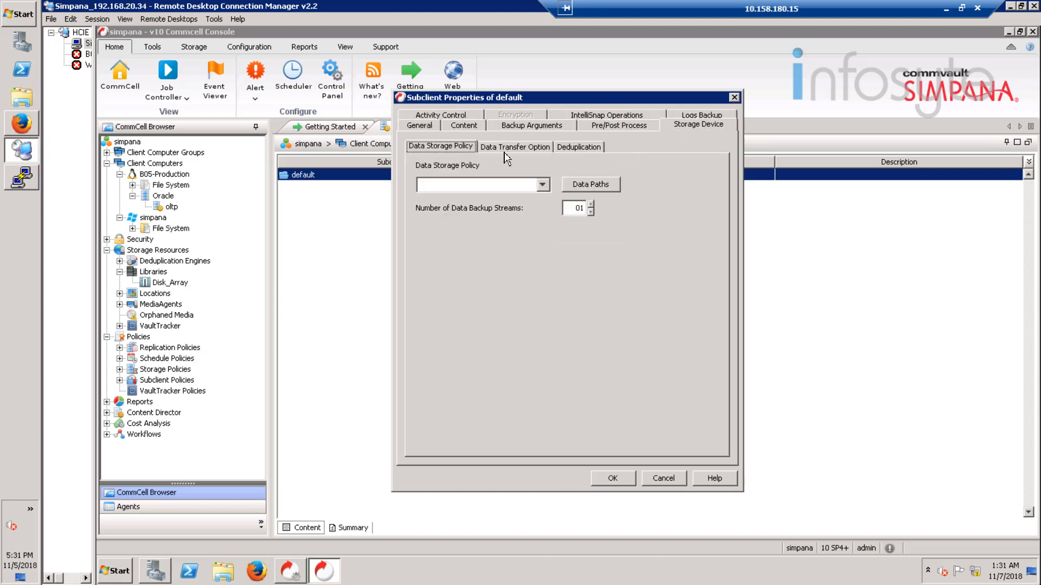
left_click(542, 184)
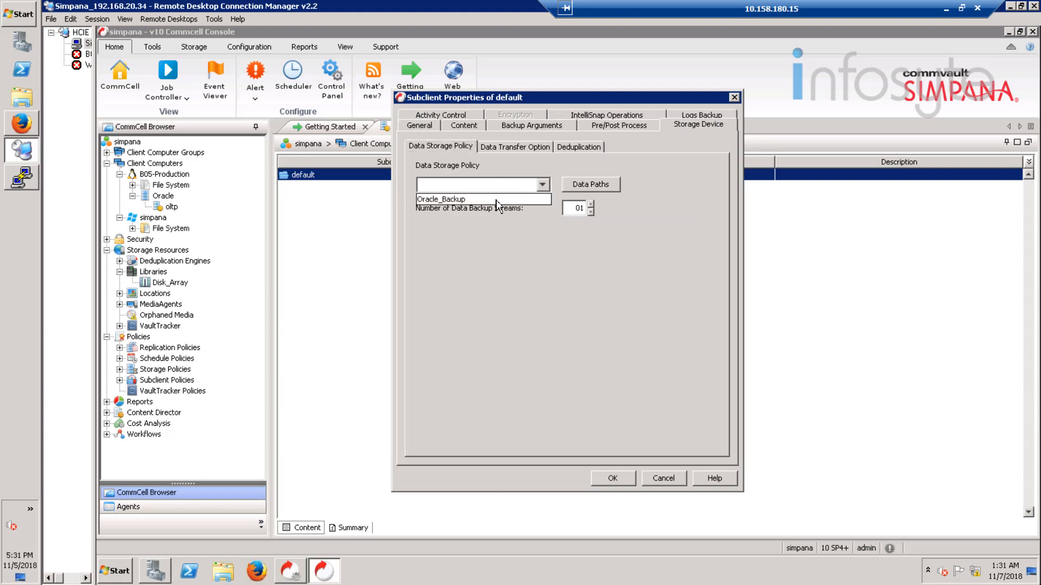
left_click(503, 199)
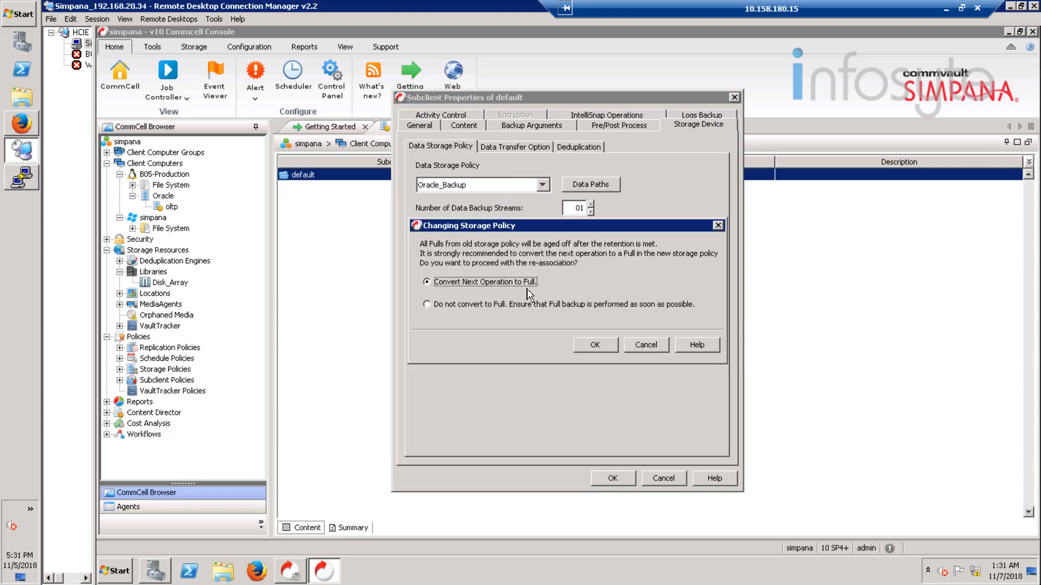
left_click(604, 346)
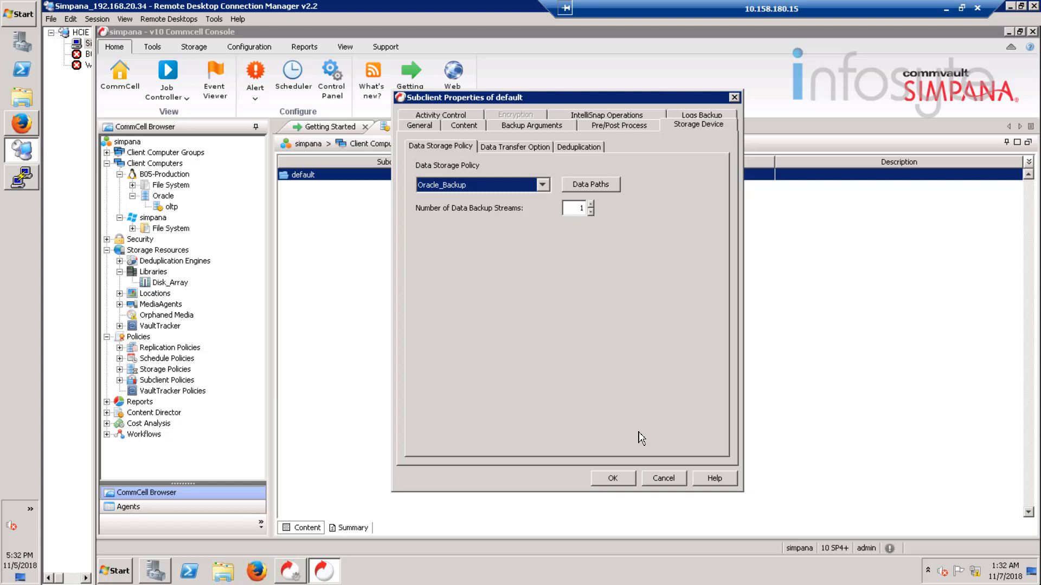
left_click(614, 480)
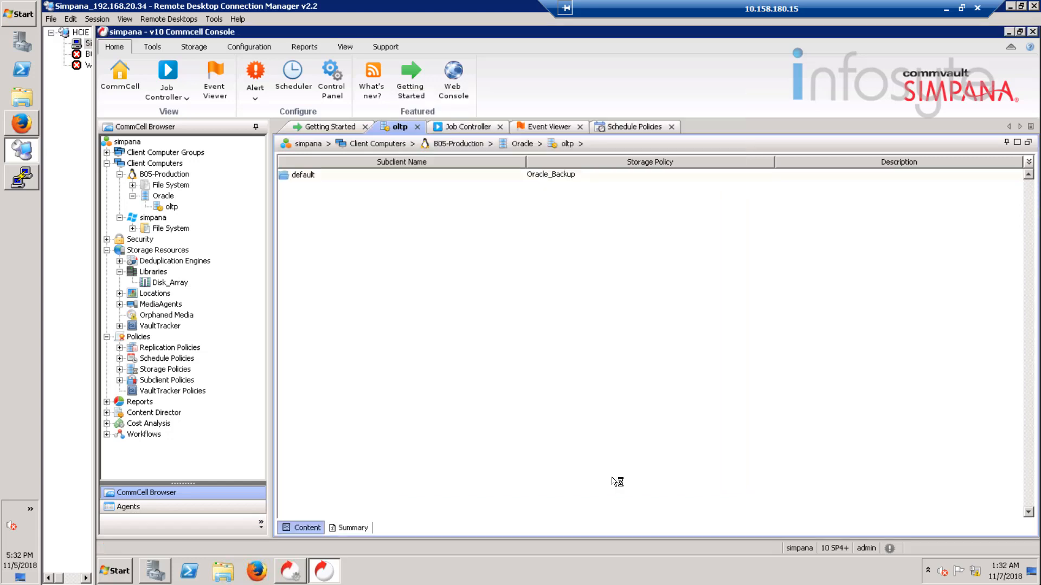
Step: Switch the PuTTY session to the oracle user with su - oracle
left_click(19, 184)
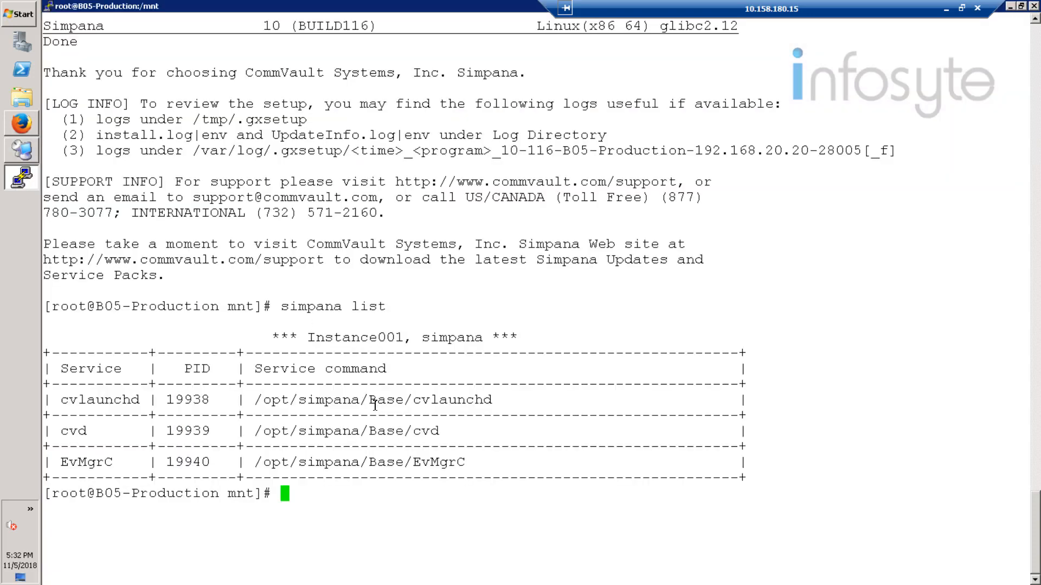
type("su - oracle")
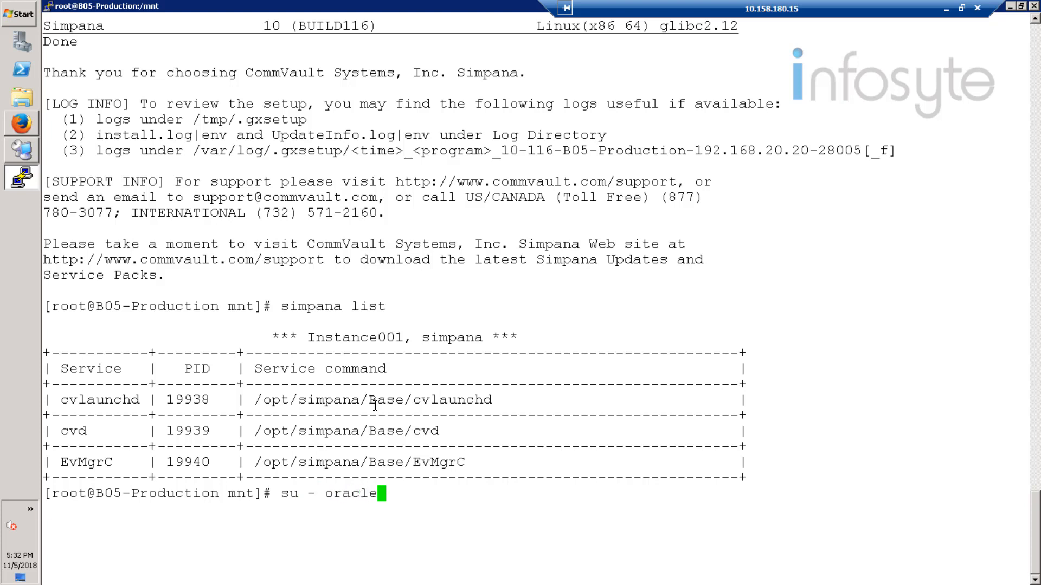
key("Return")
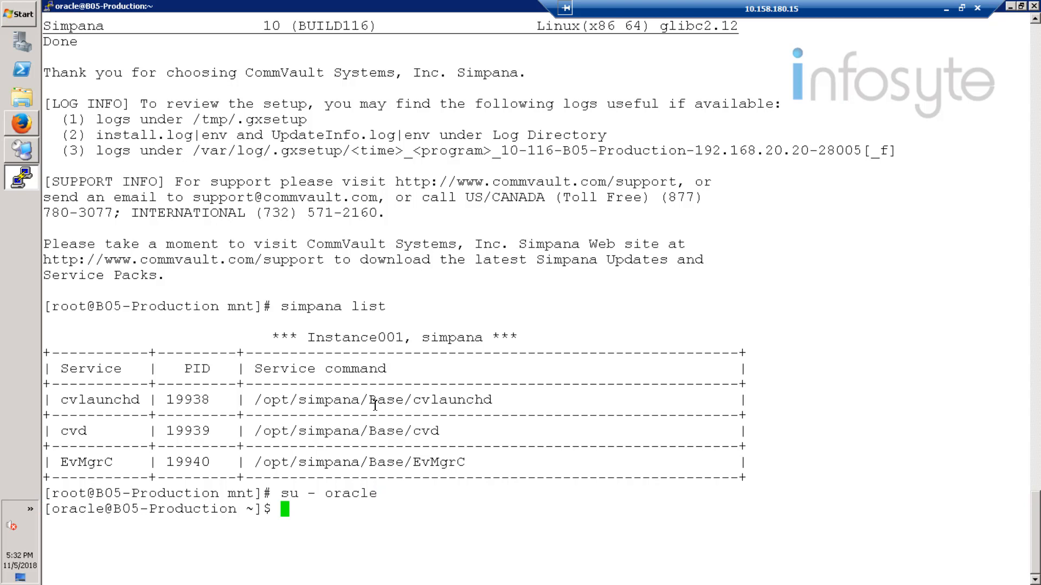
Step: Check the listener with lsnrctl status, then enter the sqlplus / as sysdba login
type("lsnct")
type("rl")
key("BackSpace")
key("BackSpace")
key("BackSpace")
type("rctl status")
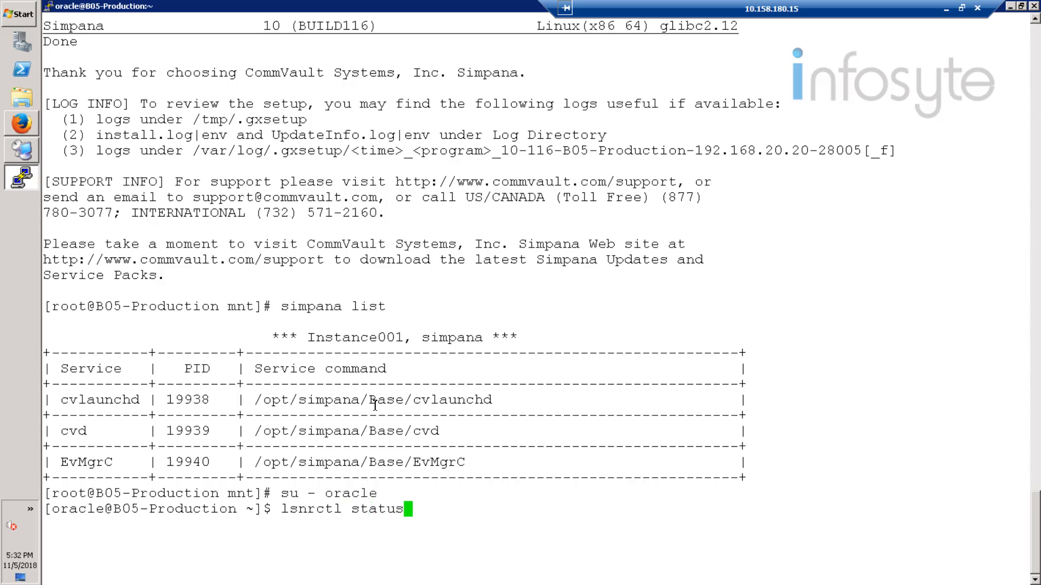
key("Return")
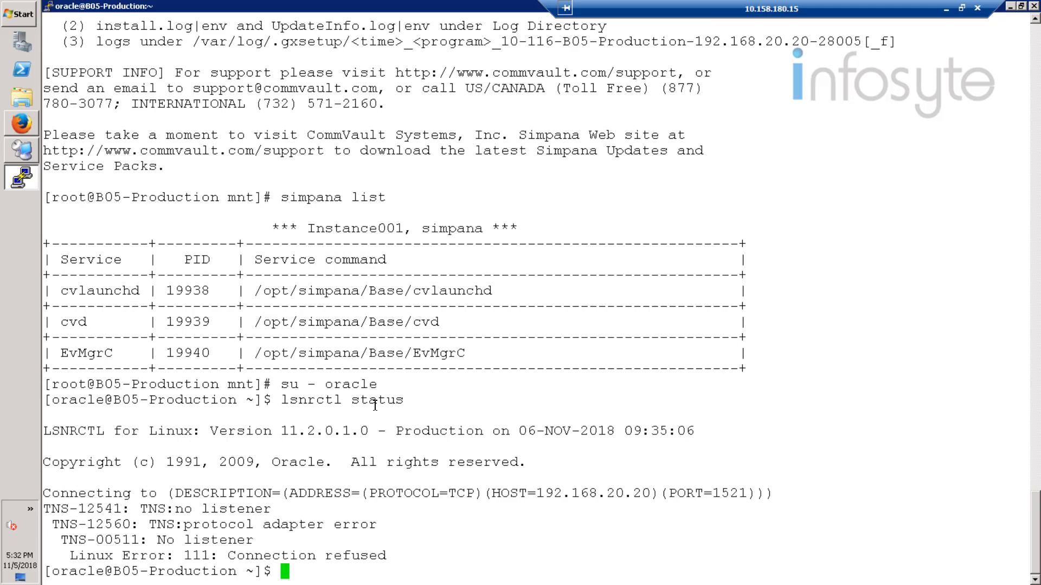
type("sqlplus / as")
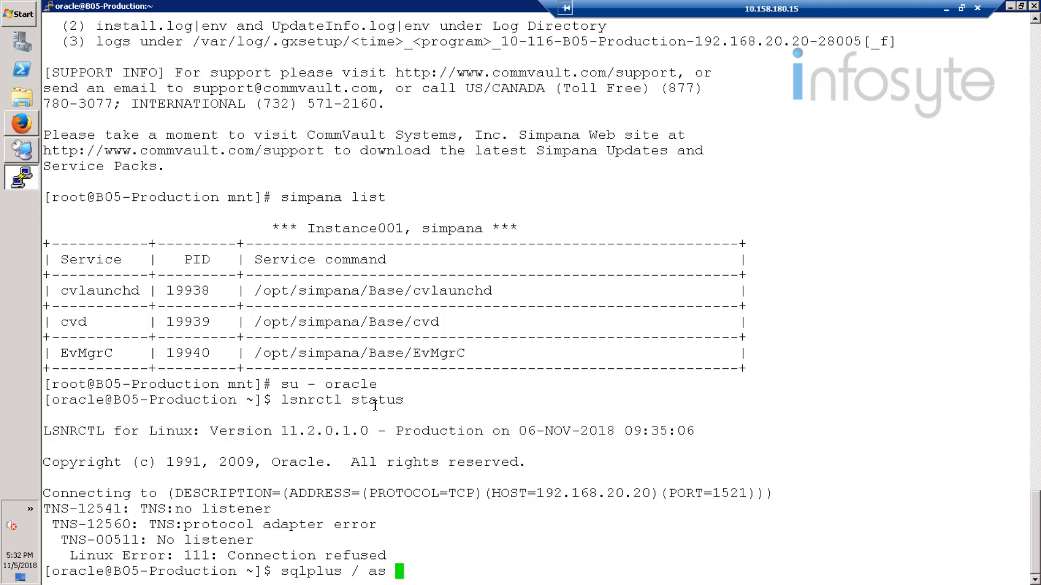
type(" sysdba")
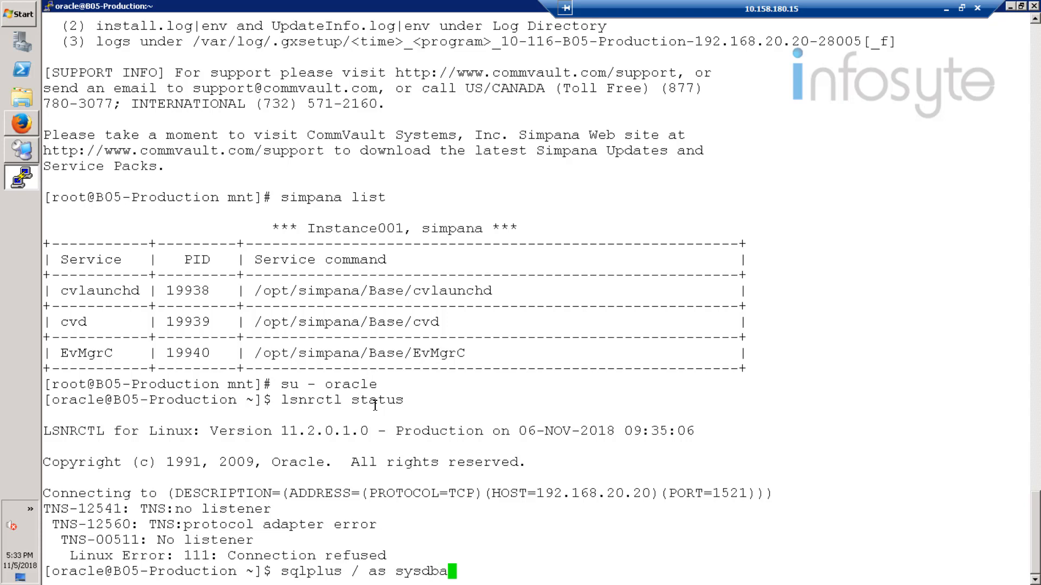
Step: Log into SQL*Plus as sysdba, run archive log list, and highlight the Archive Mode line
key("Return")
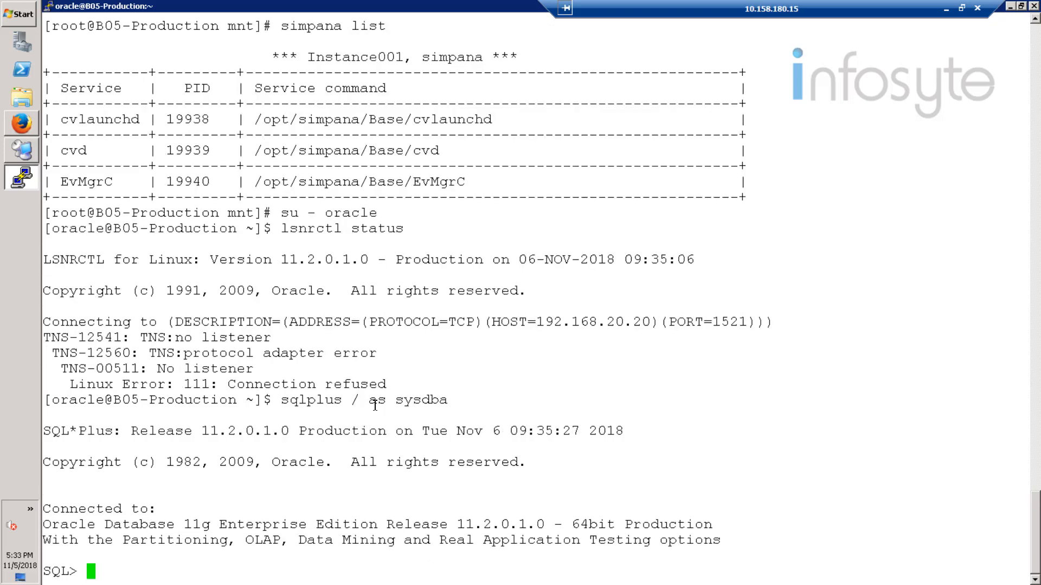
type("archive")
type("log list")
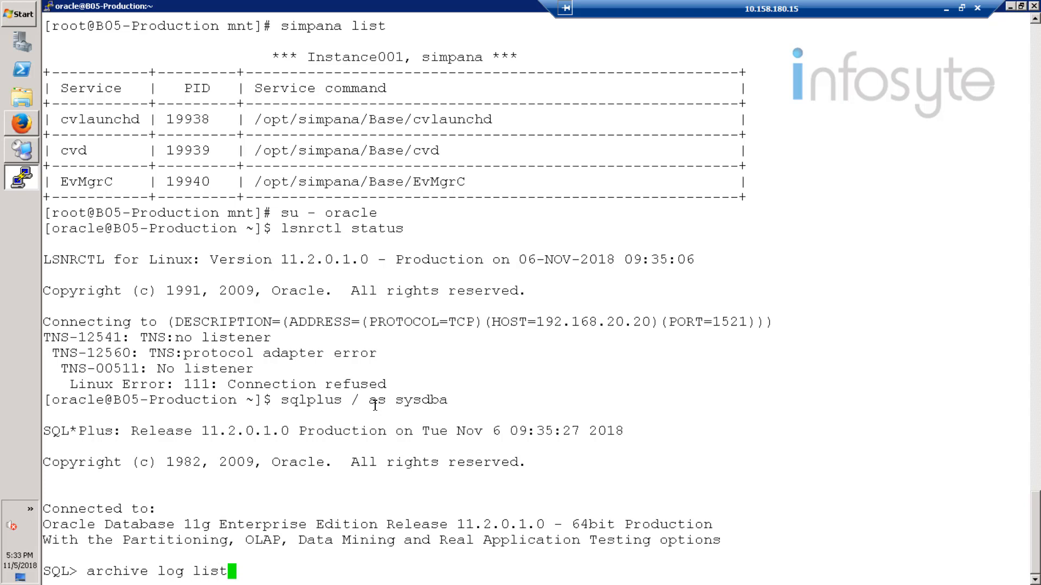
key("Return")
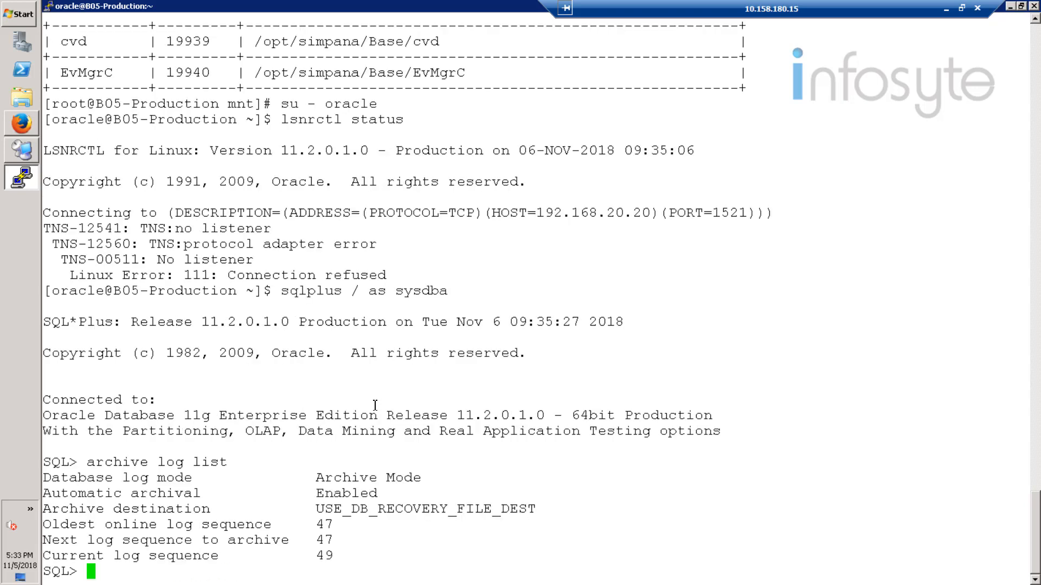
left_click_drag(45, 479, 263, 479)
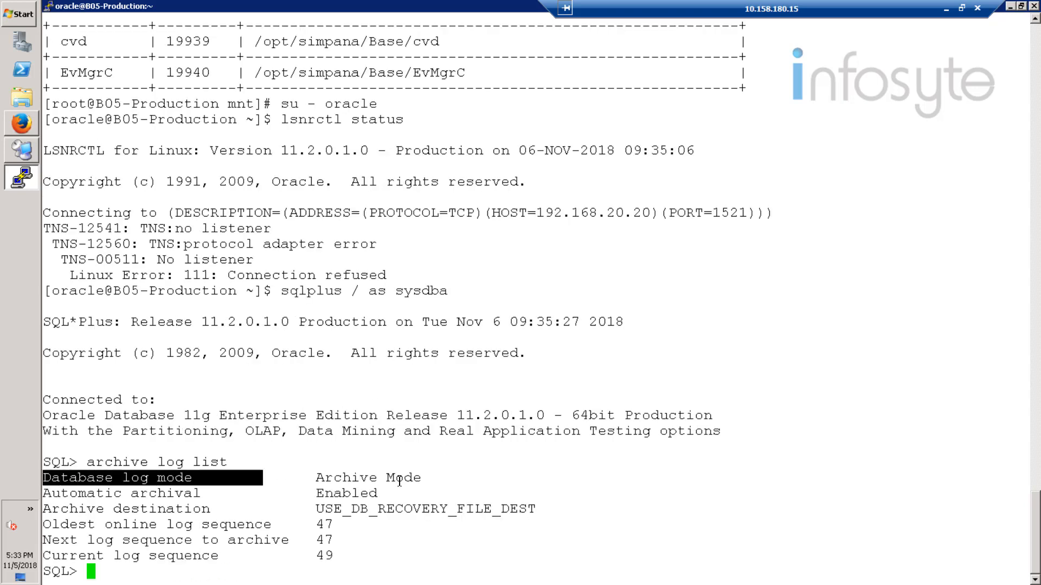
left_click_drag(400, 481, 422, 479)
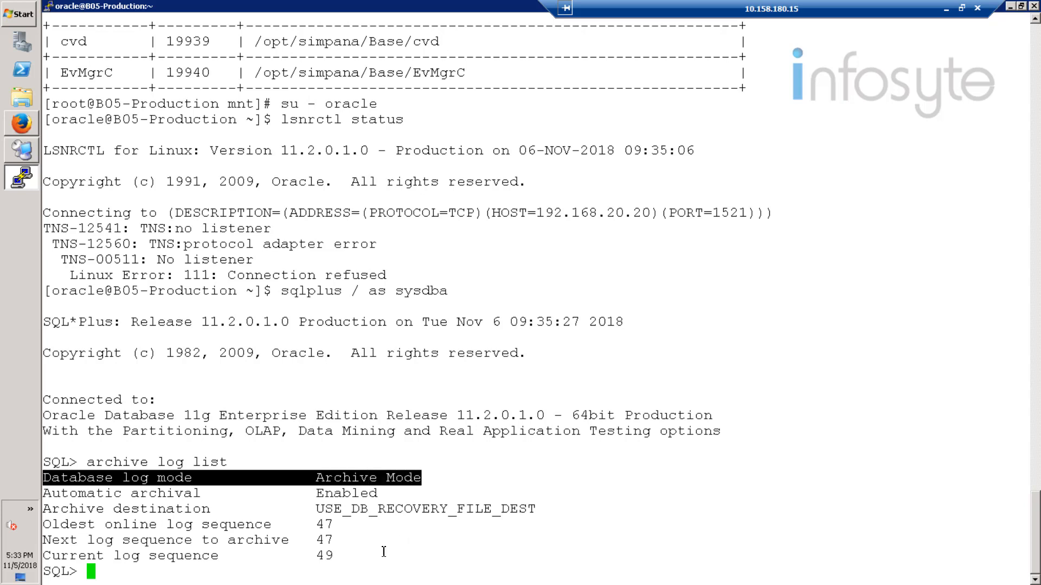
left_click(386, 554)
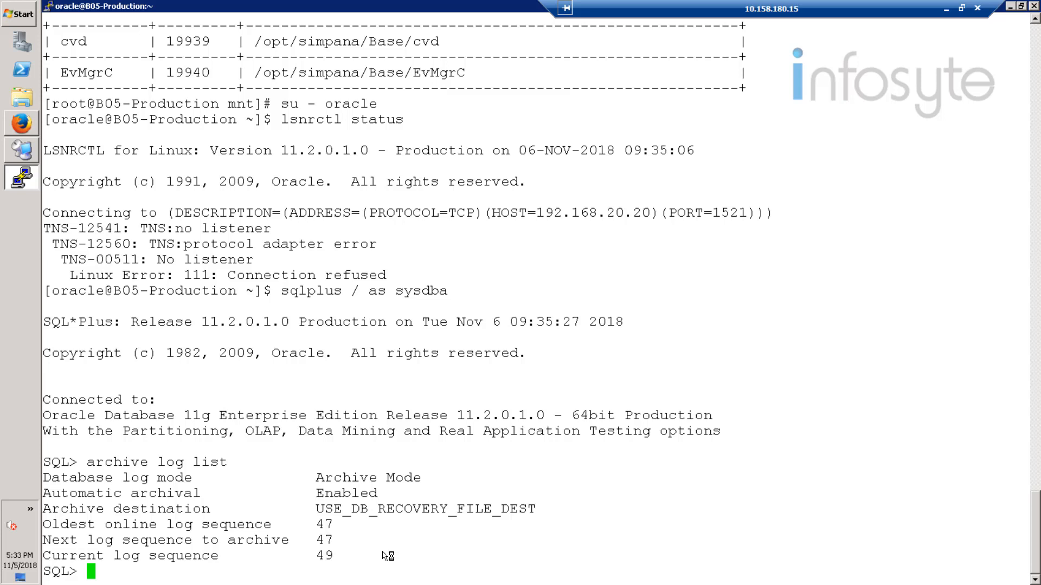
Step: Shut down the database, start it in mount mode, and switch it to archivelog mode
type("shutdown i")
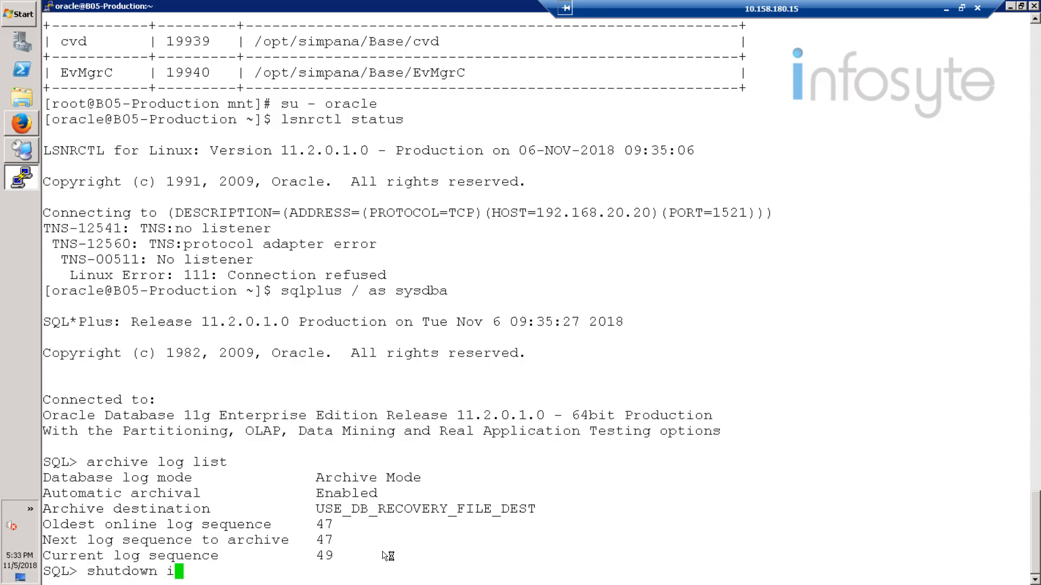
type("mmediate")
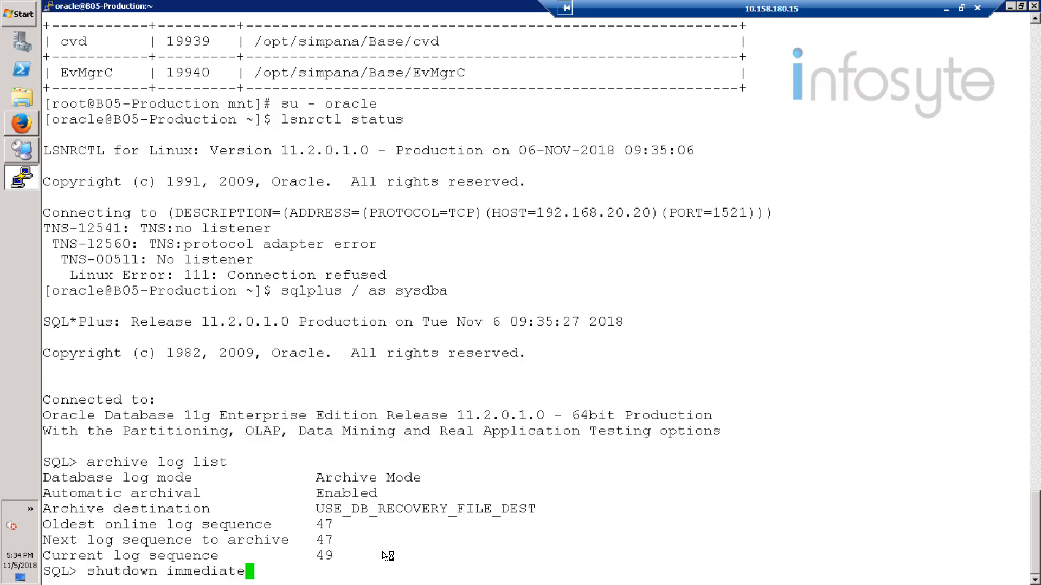
type(";")
key("Return")
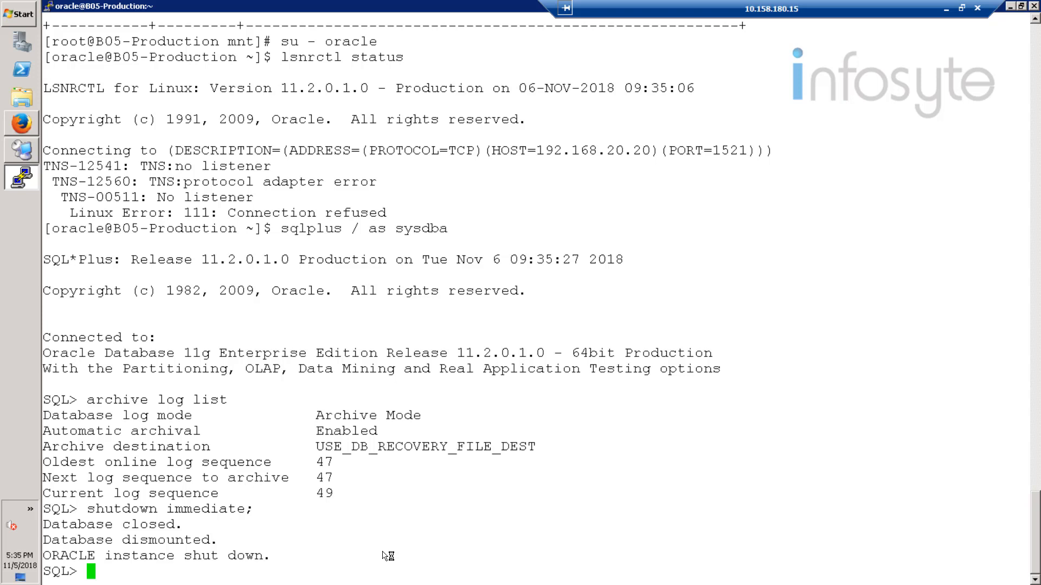
type("startup")
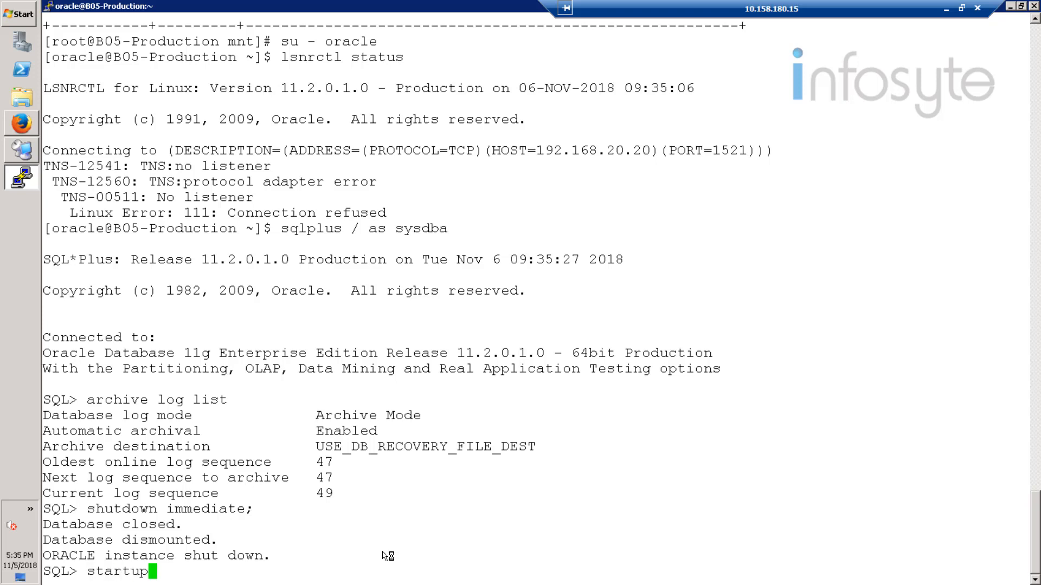
type(" mount;")
key("Return")
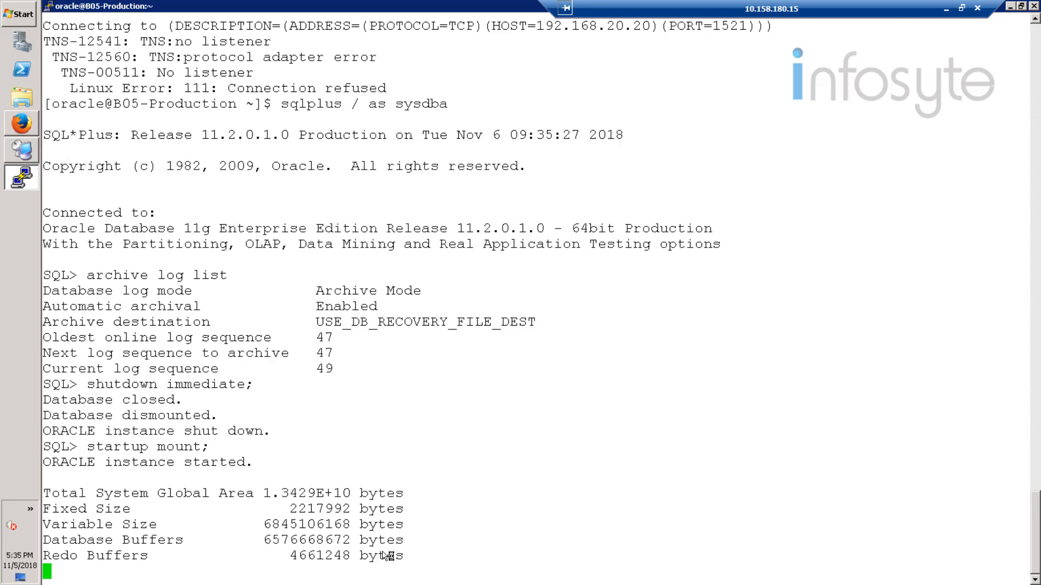
type("alter")
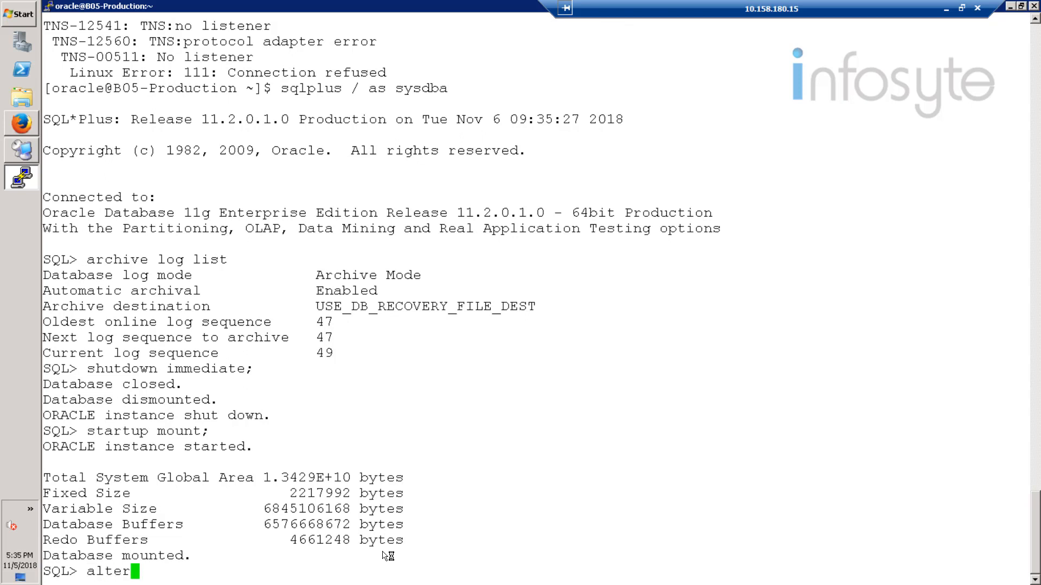
type(" database")
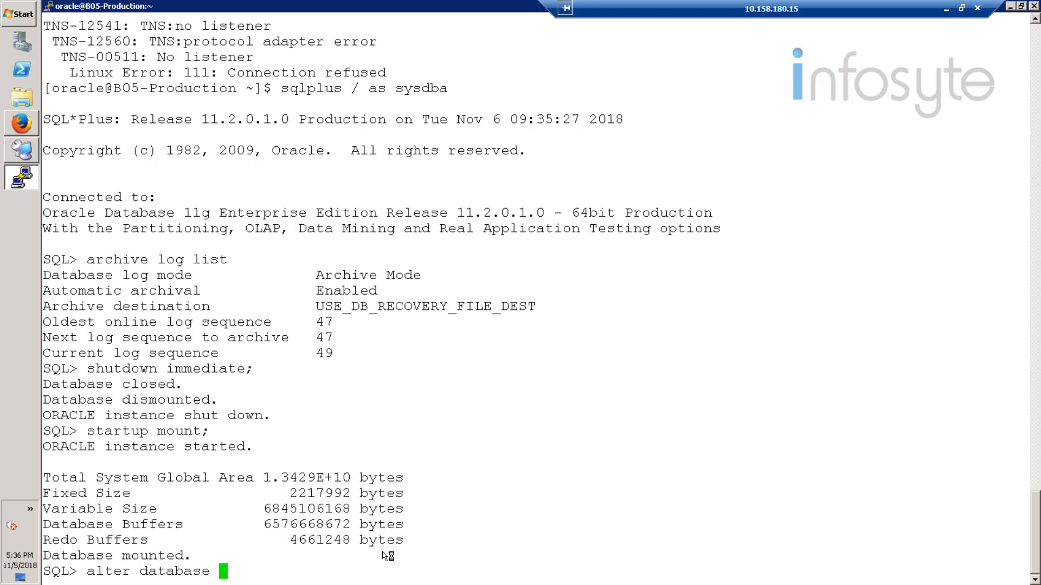
type(" archivelog;")
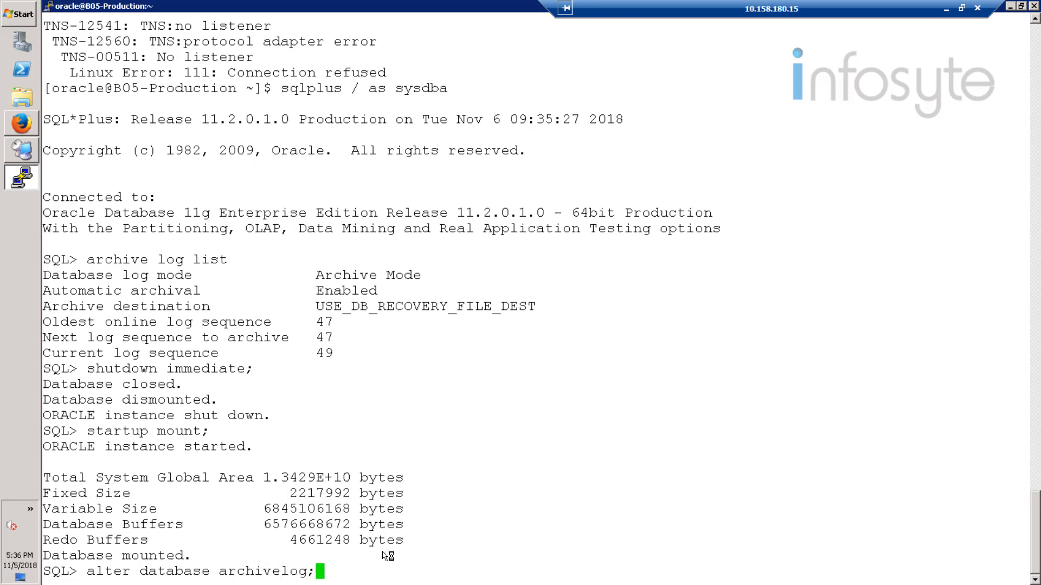
key("Return")
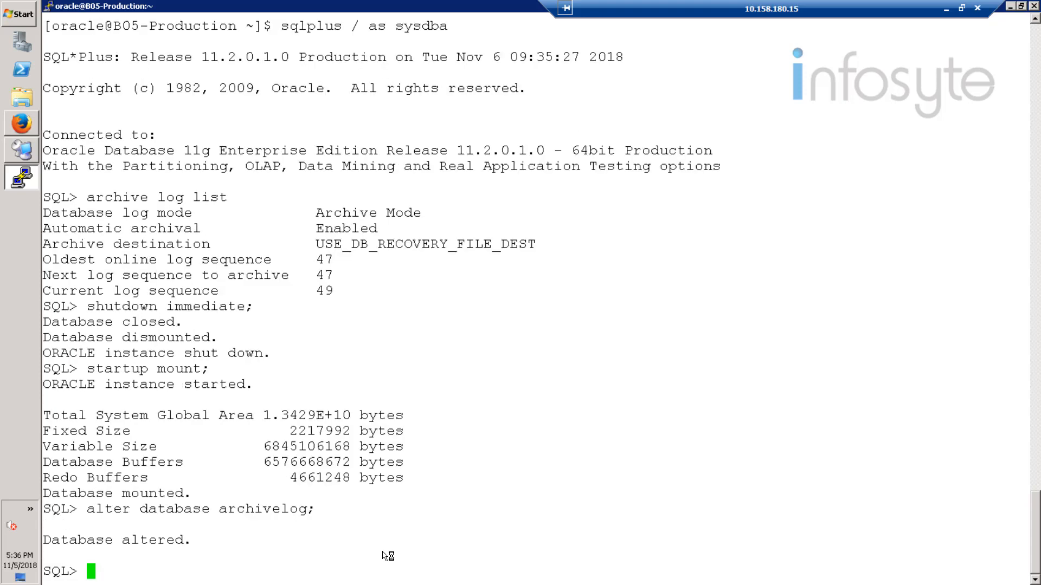
Step: Open the database, confirm with archive log list, and exit SQL*Plus and the oracle shell
type("alter database")
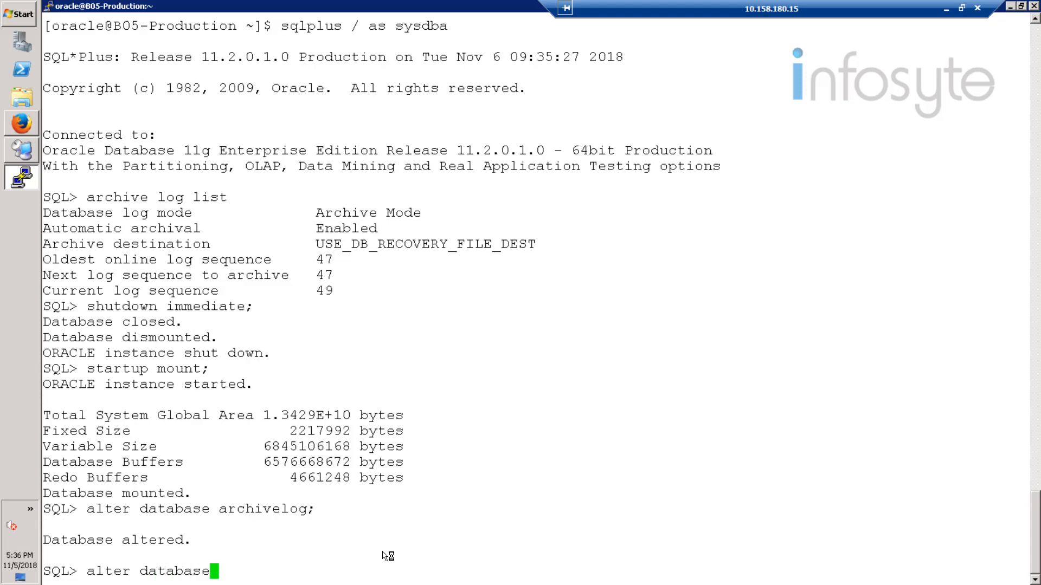
type(" open;")
key("Return")
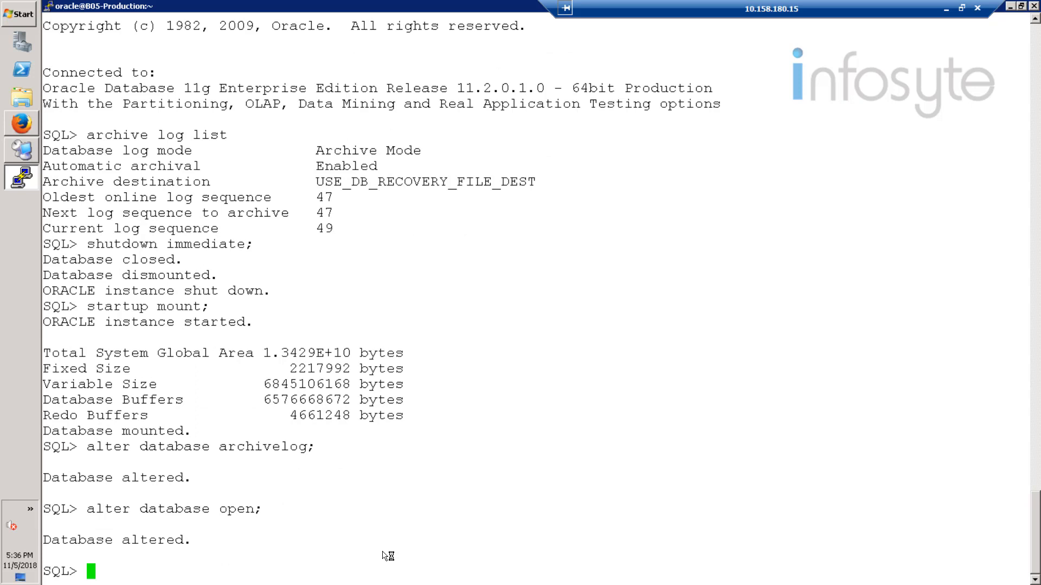
type("archive log")
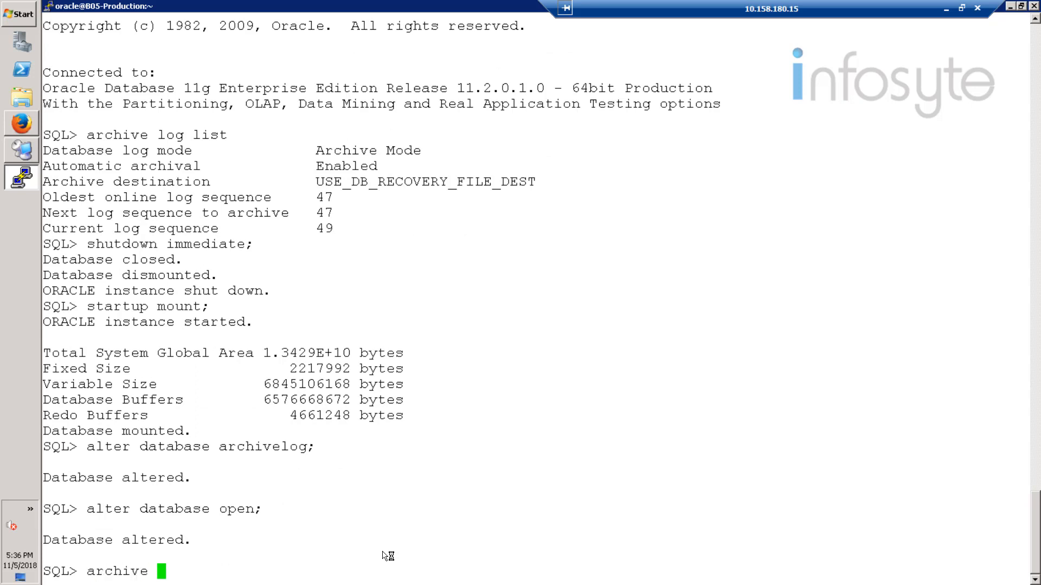
type(" list;")
key("Return")
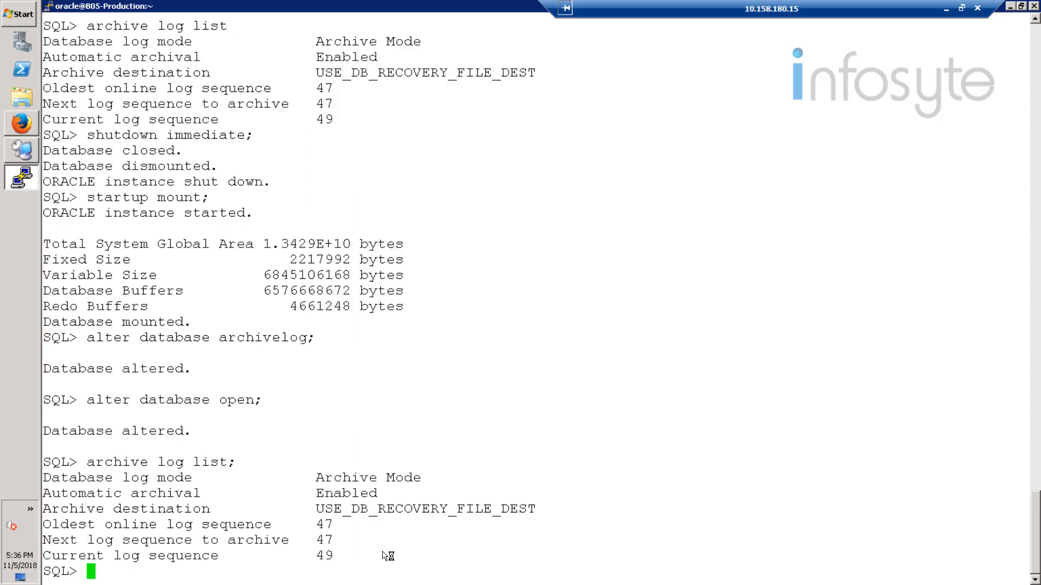
type("exit")
key("Return")
type("exit")
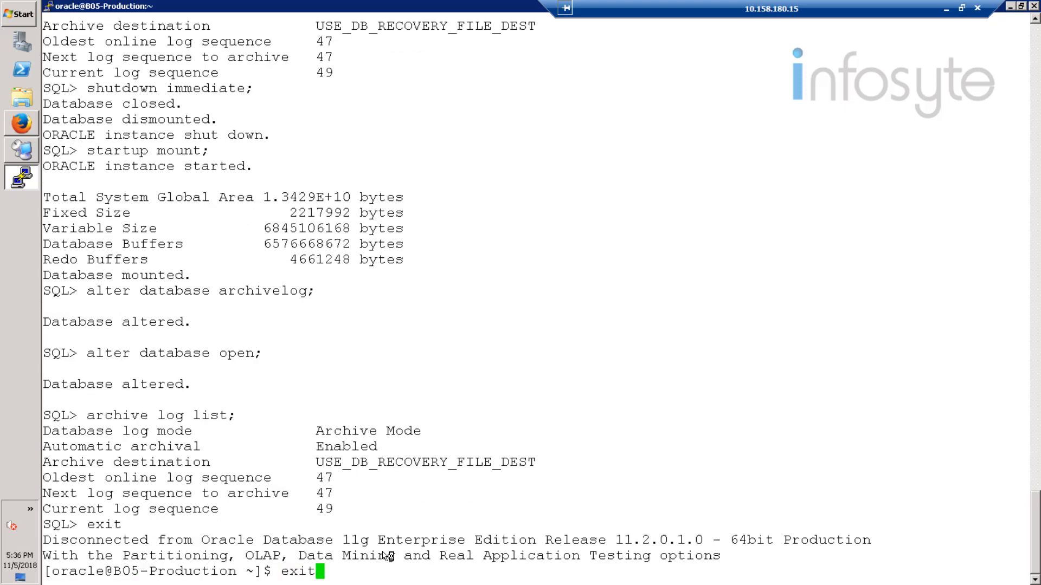
key("Return")
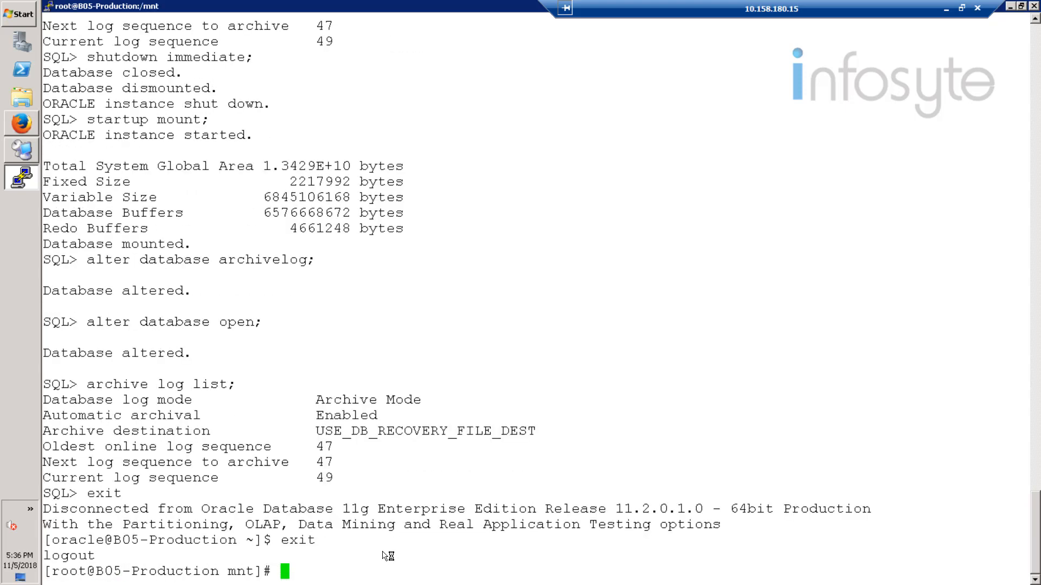
left_click(26, 154)
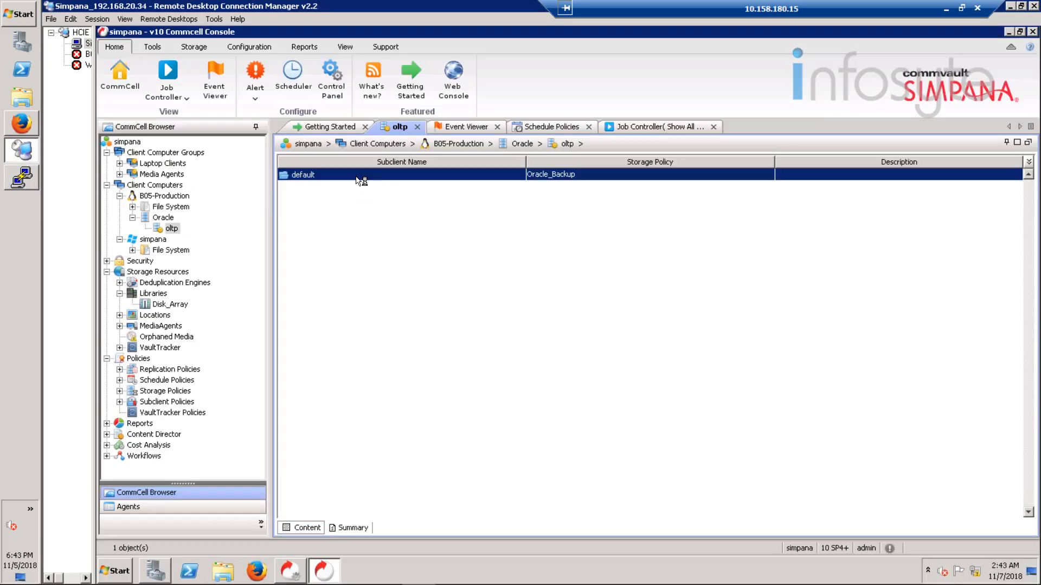
Step: Run a full backup of the oltp default subclient and follow job 5 in the job list
right_click(359, 180)
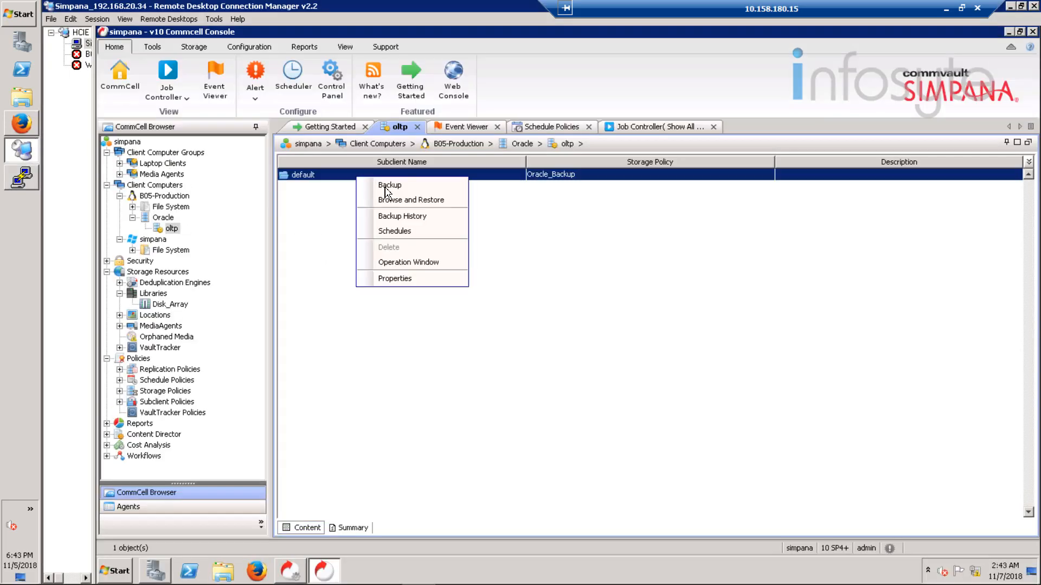
left_click(388, 187)
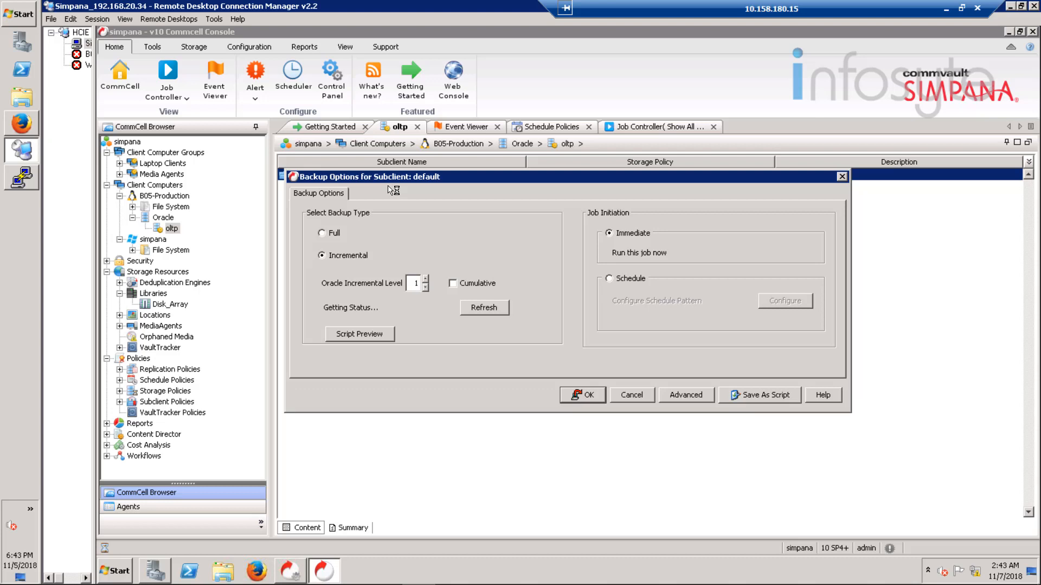
left_click(332, 233)
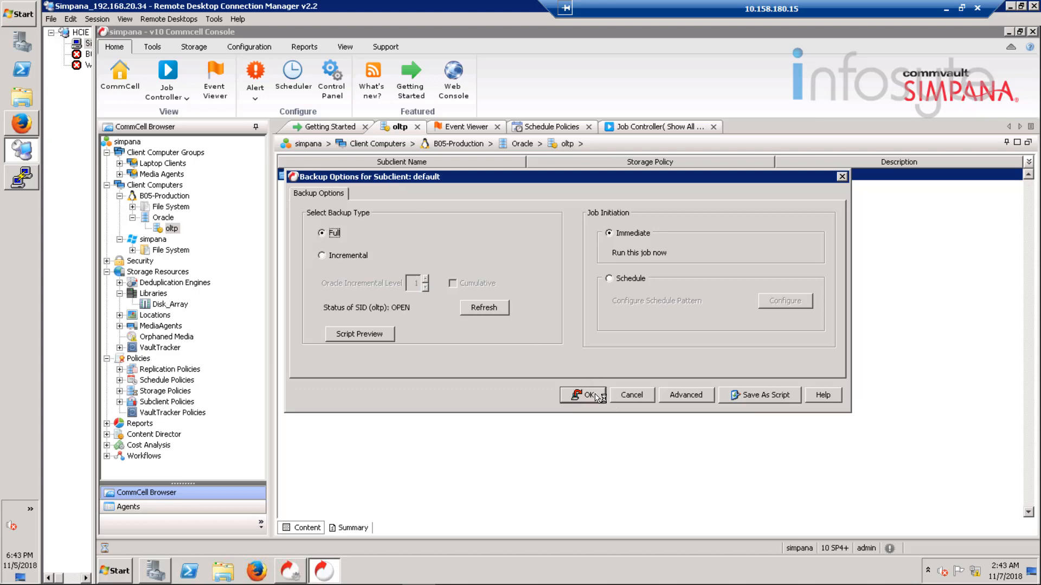
left_click(596, 397)
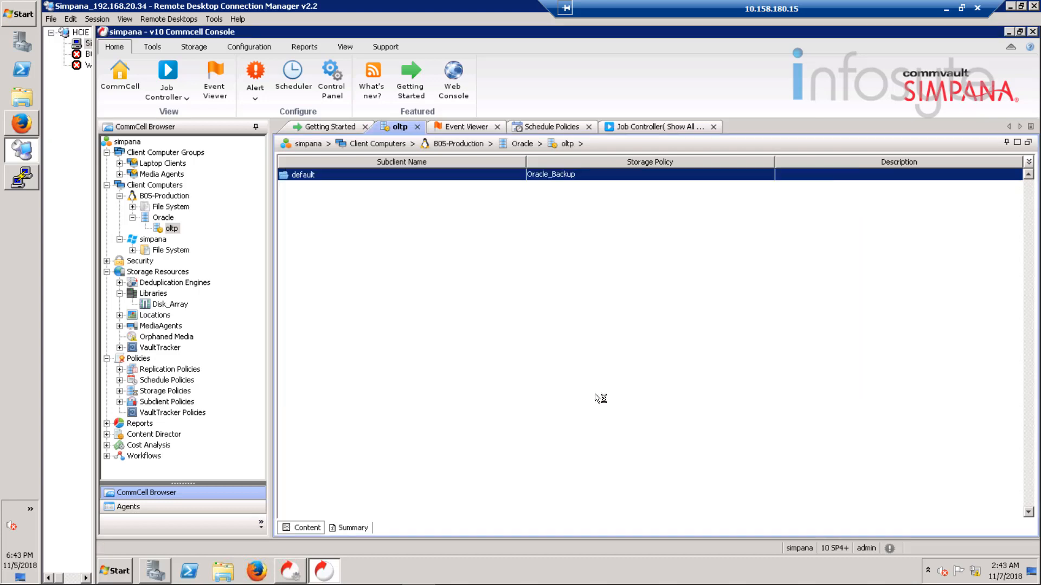
left_click(644, 127)
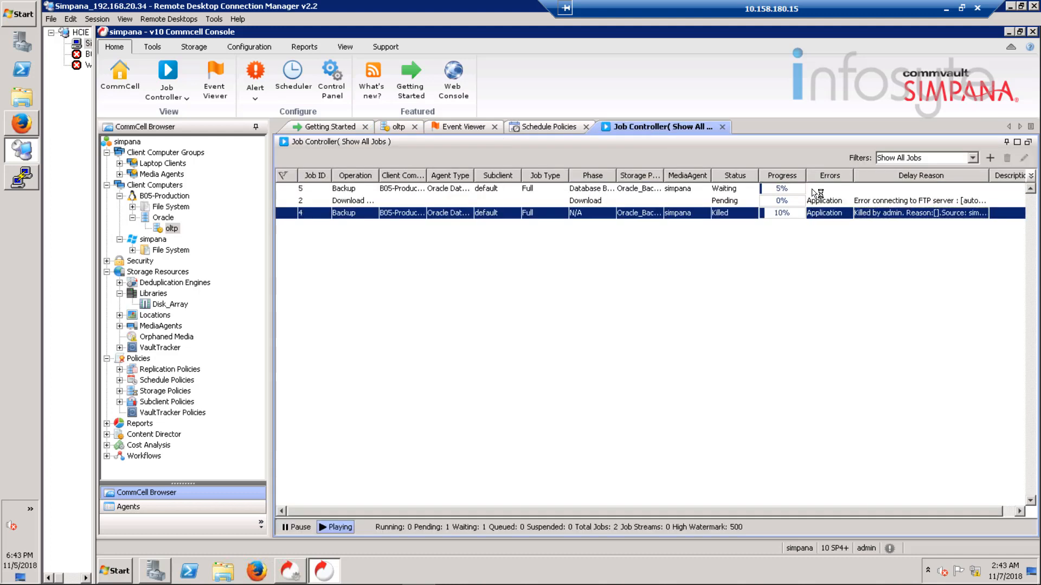
left_click(816, 191)
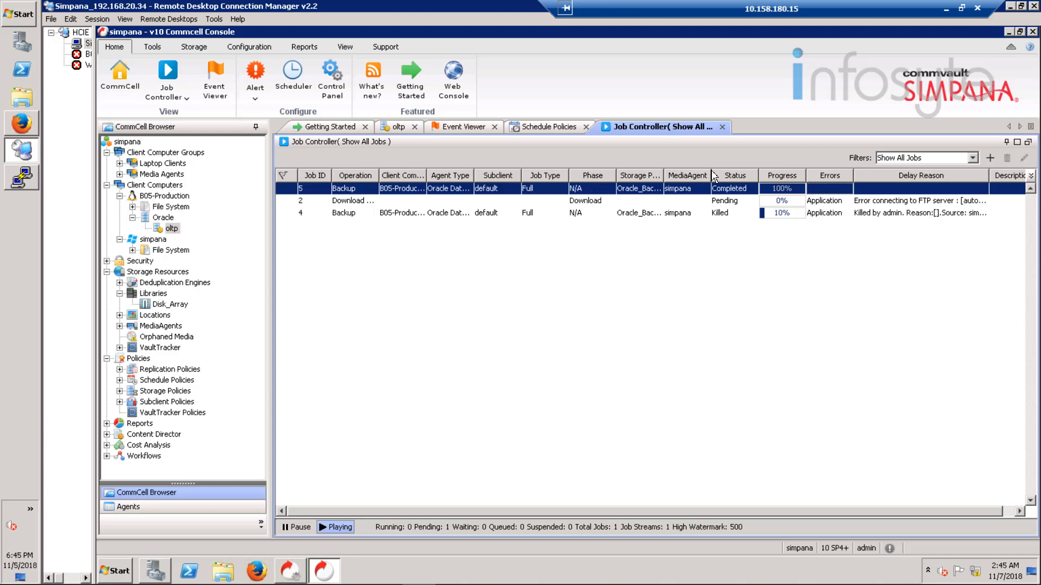
right_click(747, 190)
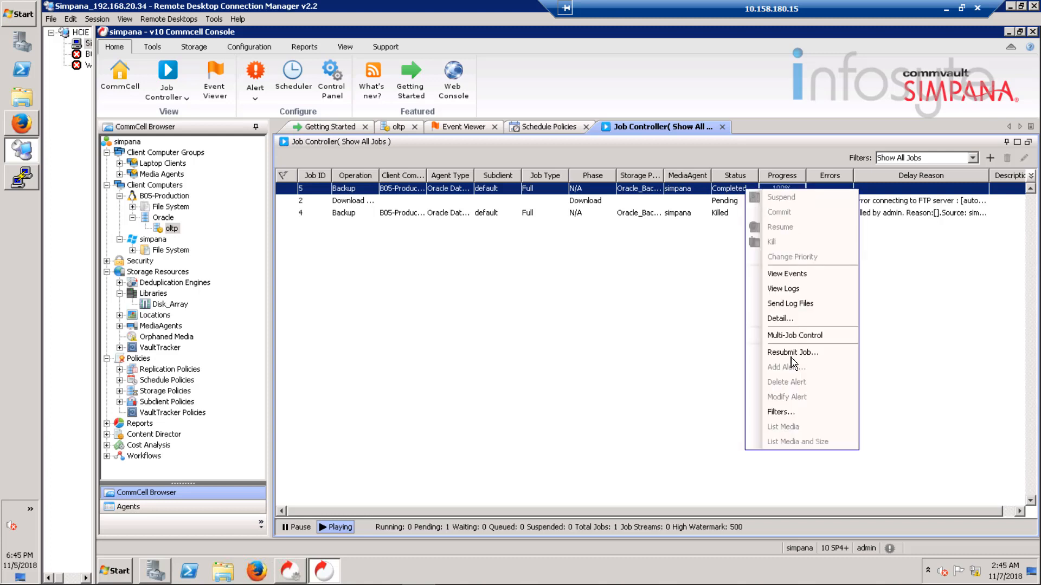
left_click(786, 319)
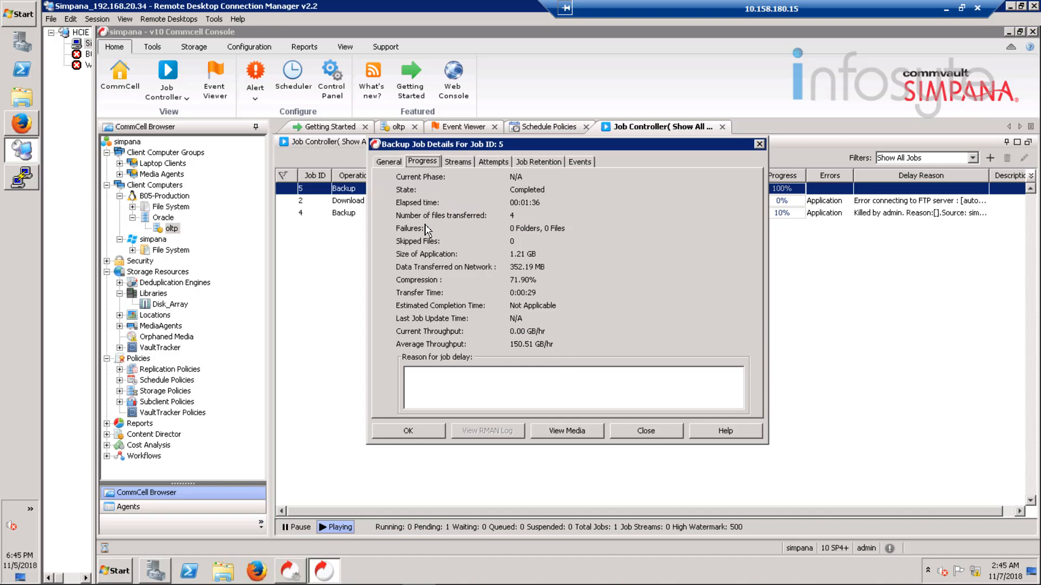
left_click(388, 161)
left_click(458, 162)
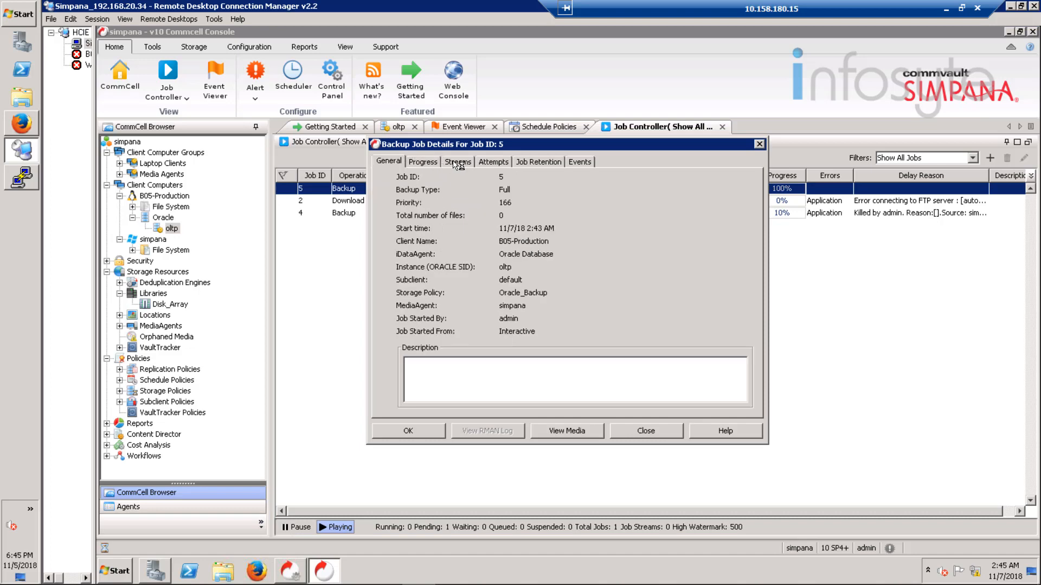
left_click(493, 162)
left_click(548, 162)
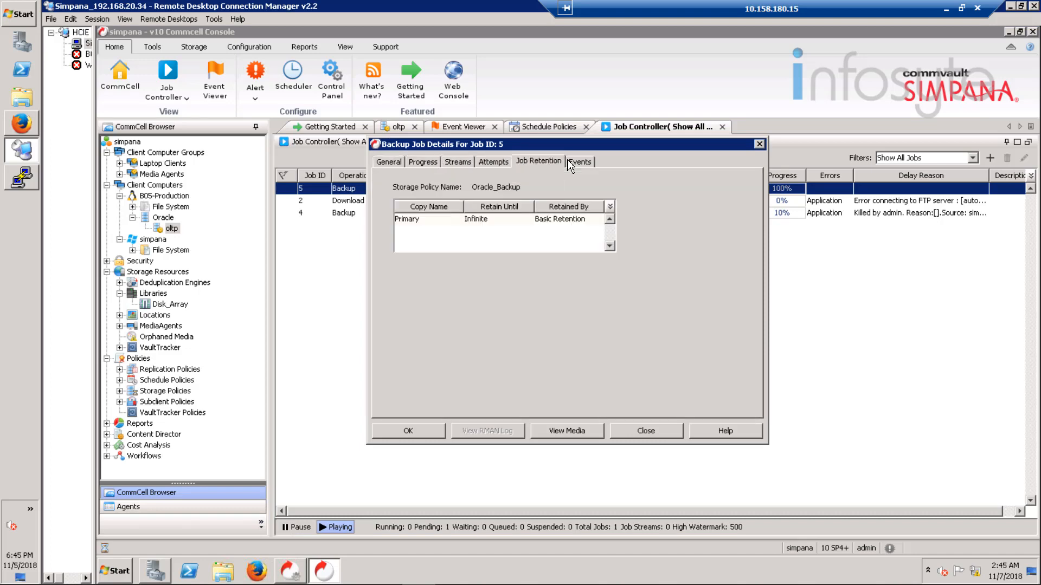
left_click(590, 162)
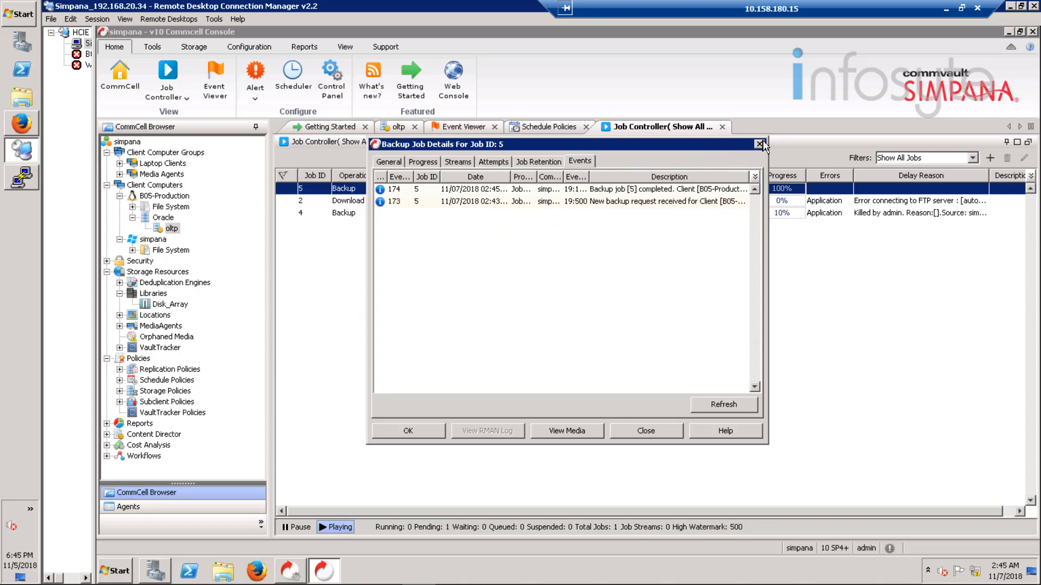
left_click(760, 144)
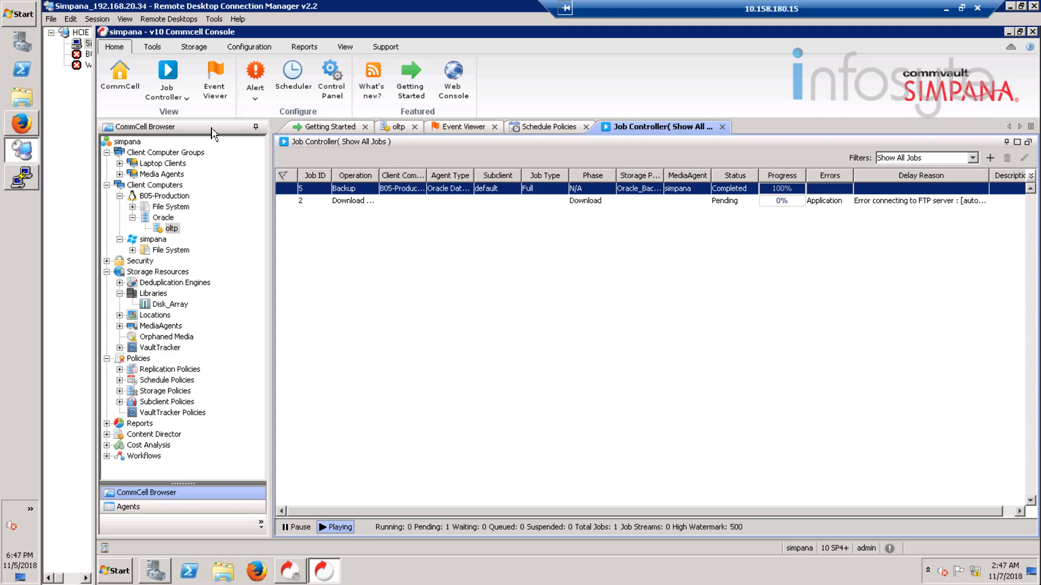
Step: Connect to the database in SQL*Plus with sqlplus / as sysdba
left_click(21, 178)
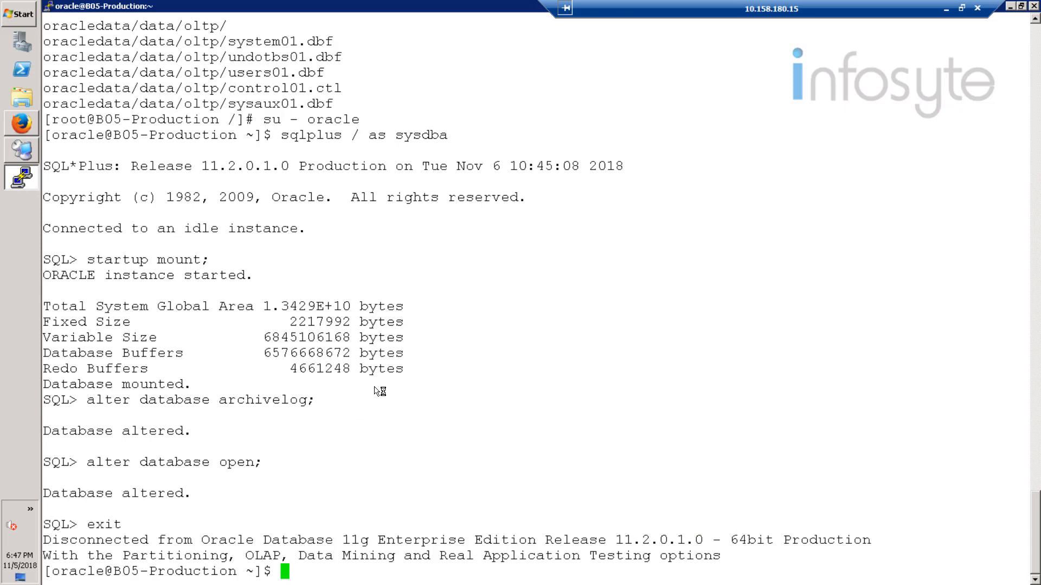
type("sqlplus")
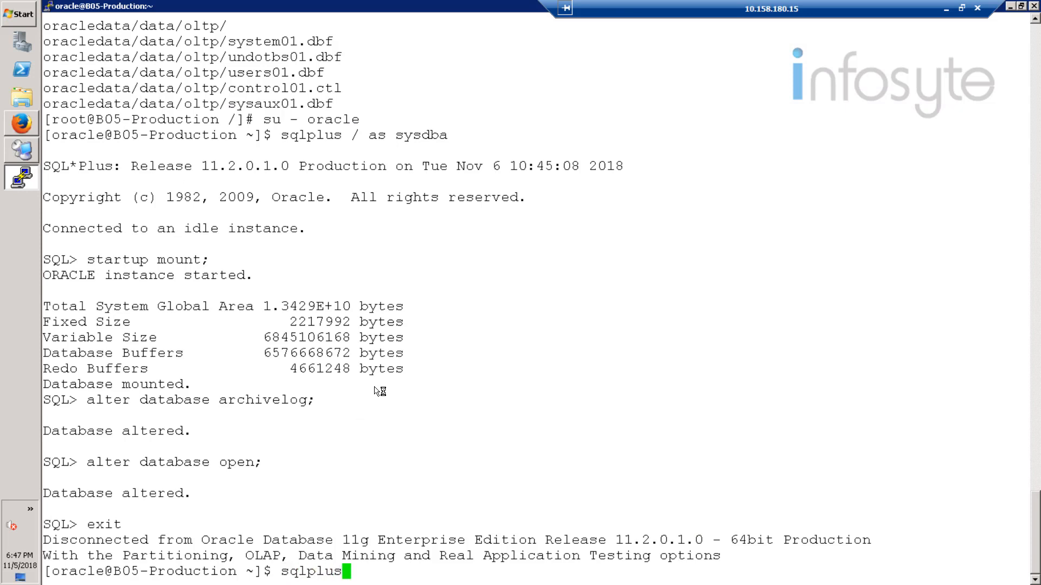
type(" /as sysdba")
key("Return")
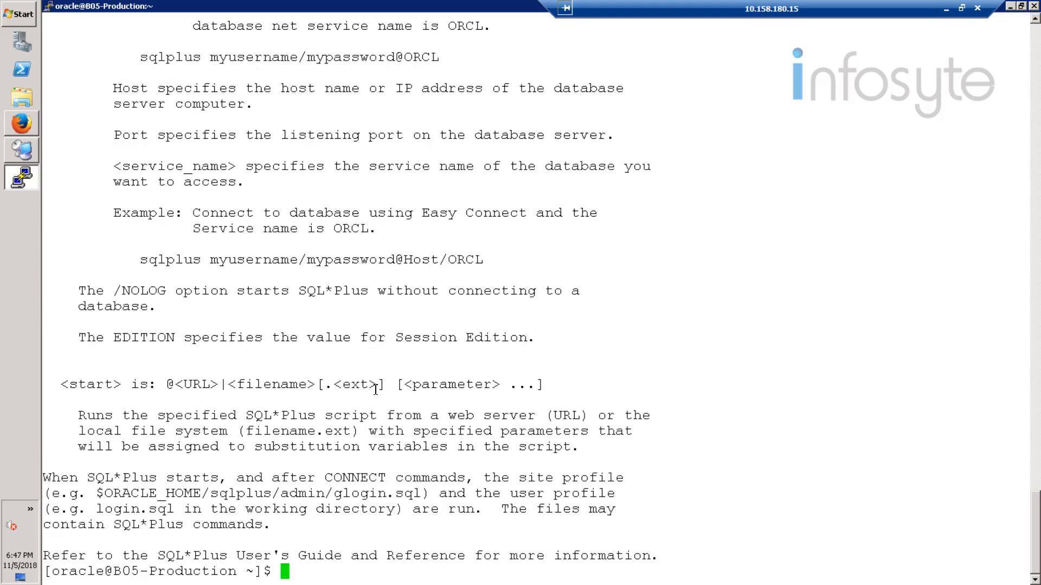
type("sqlplus / as sysdba")
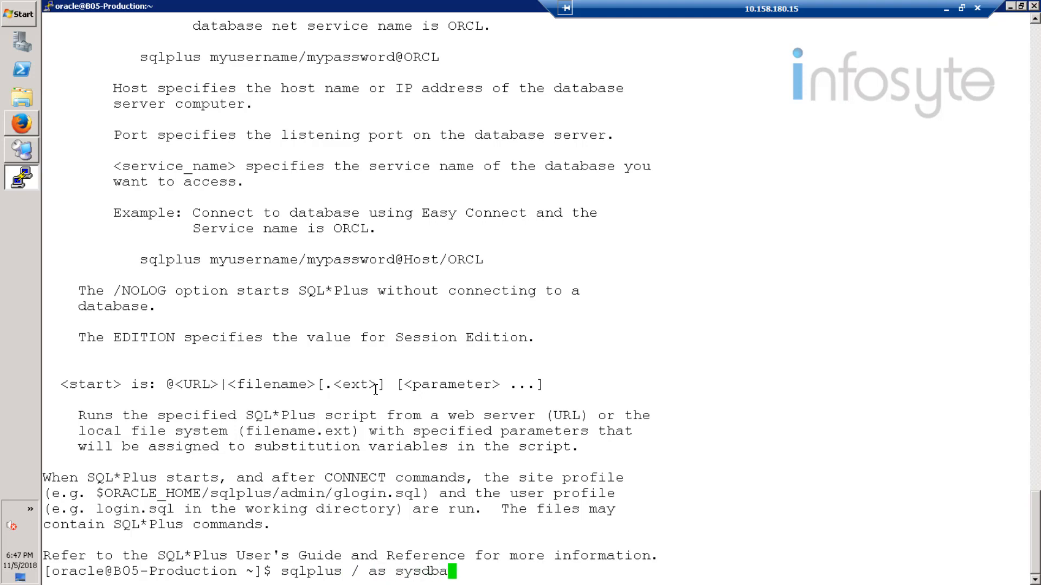
key("Return")
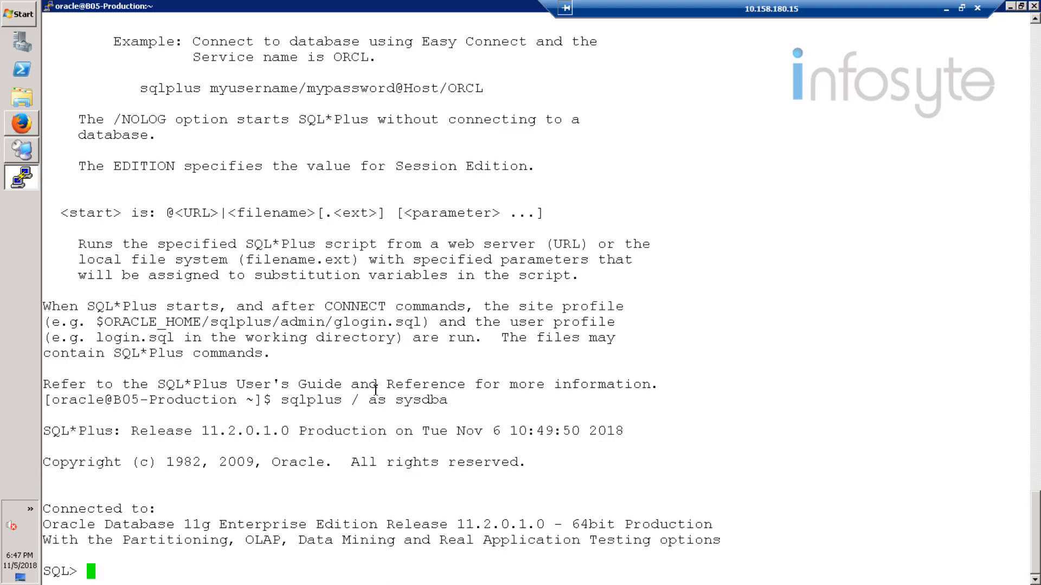
Step: Run shutdown immediate; and exit SQL*Plus to the oracle shell
type("shutdown i")
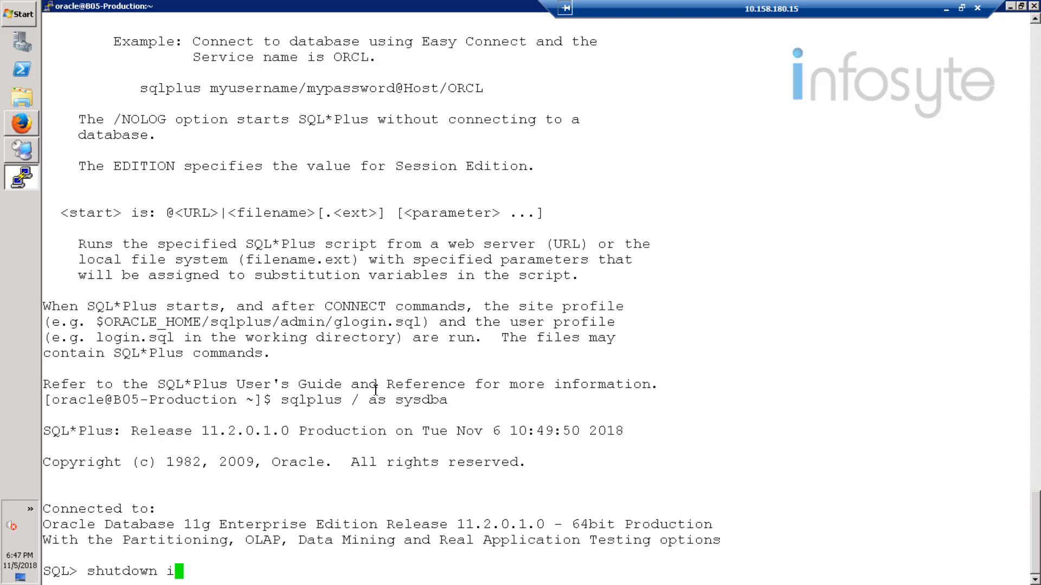
type("mmediate;")
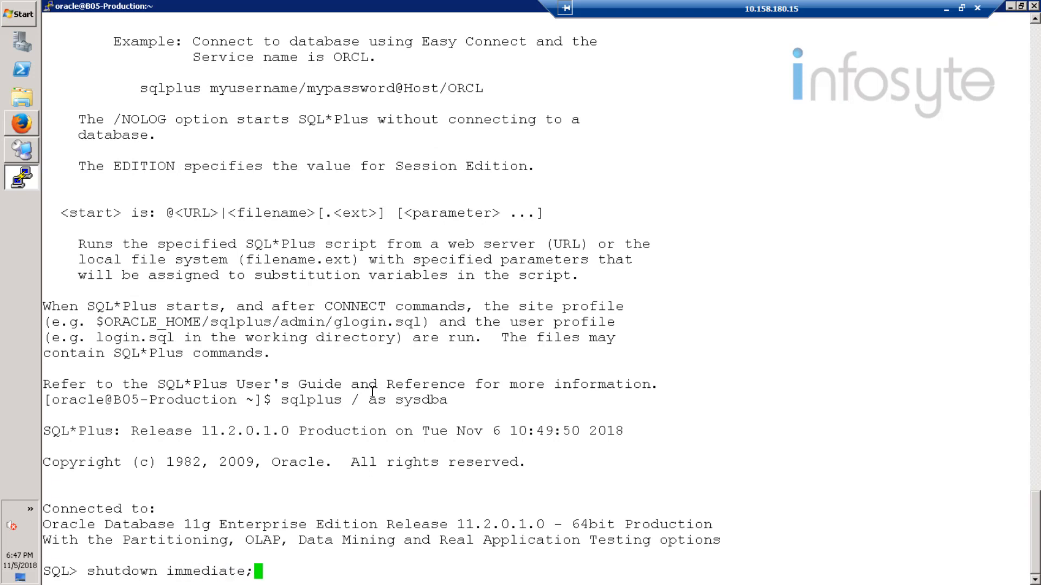
key("Return")
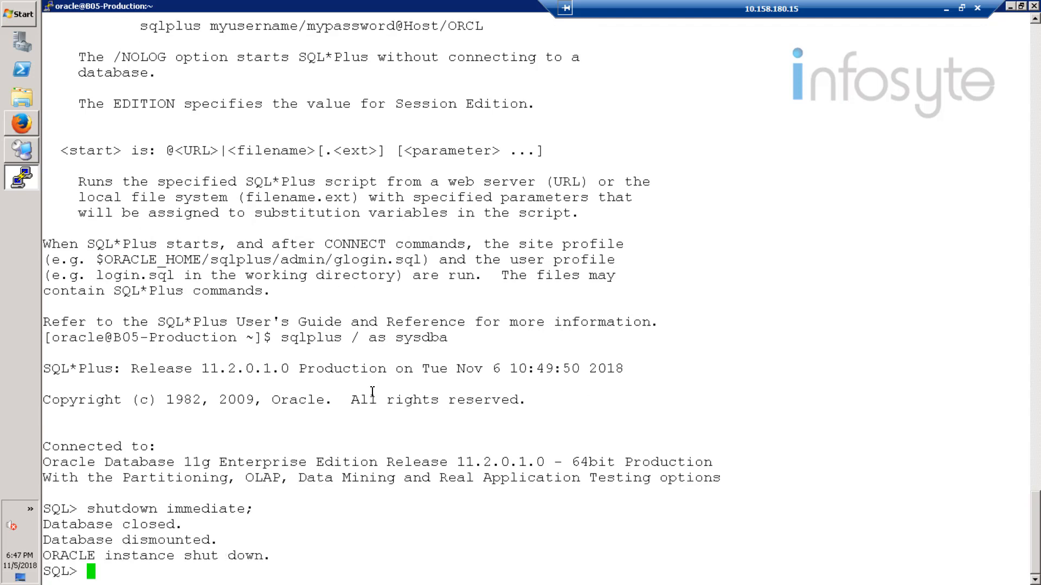
type("e")
type("xz")
type("x")
key("BackSpace")
key("BackSpace")
type("it")
key("Return")
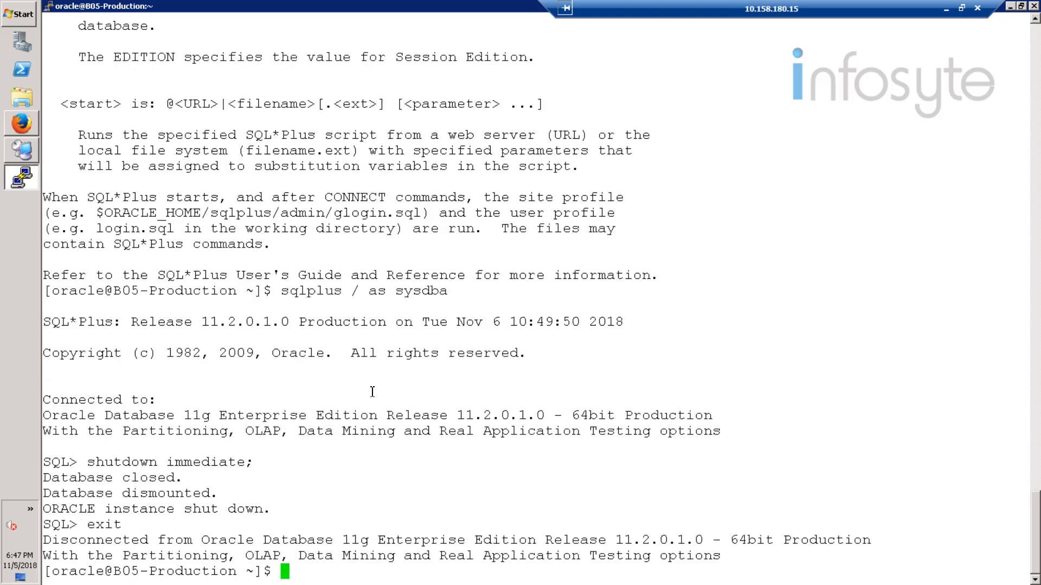
left_click(25, 152)
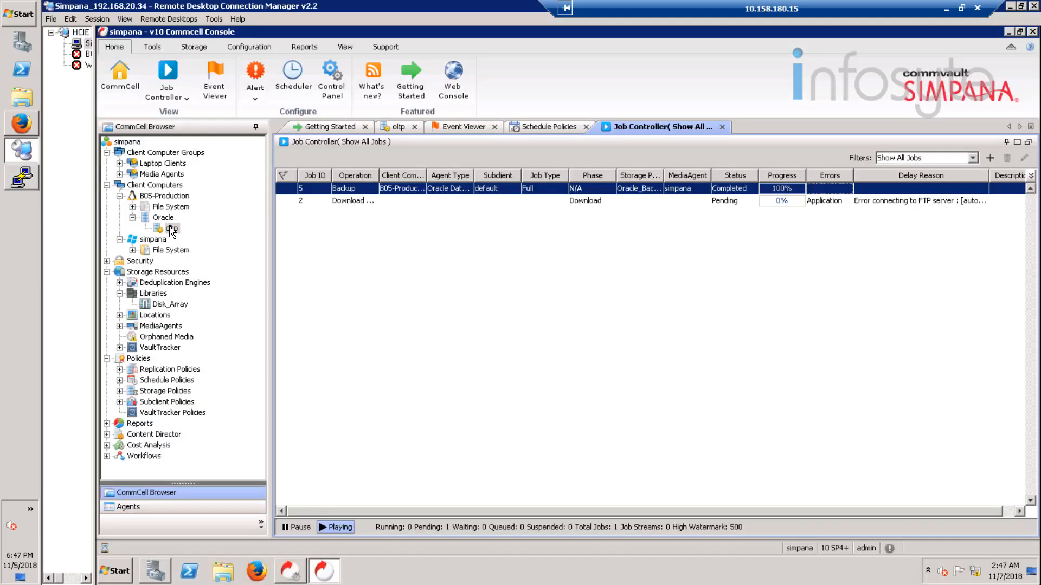
Step: Browse and restore the oltp default subclient, viewing the latest backup's contents
left_click(172, 229)
left_click(399, 128)
right_click(401, 180)
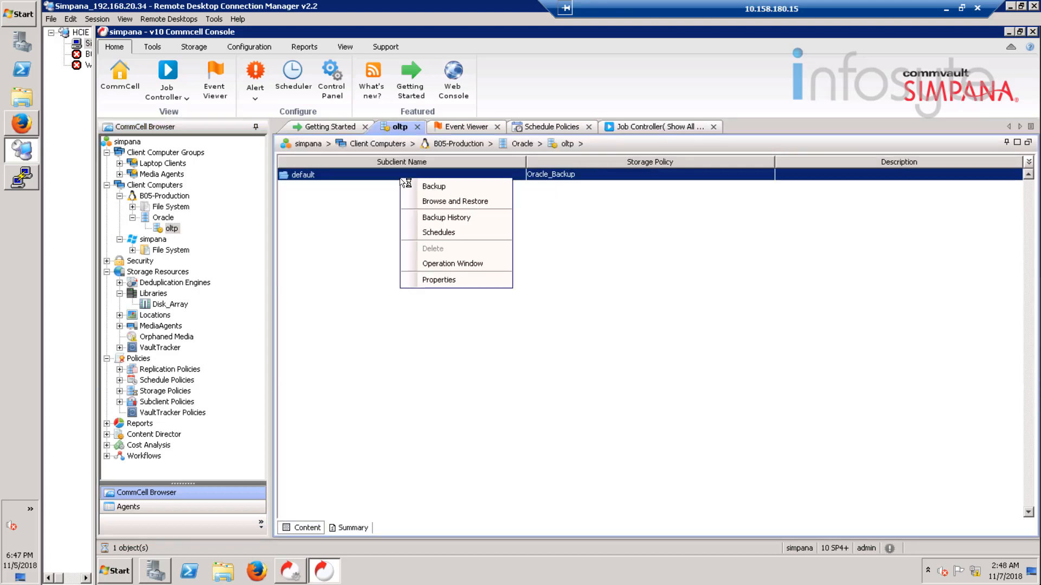
left_click(456, 202)
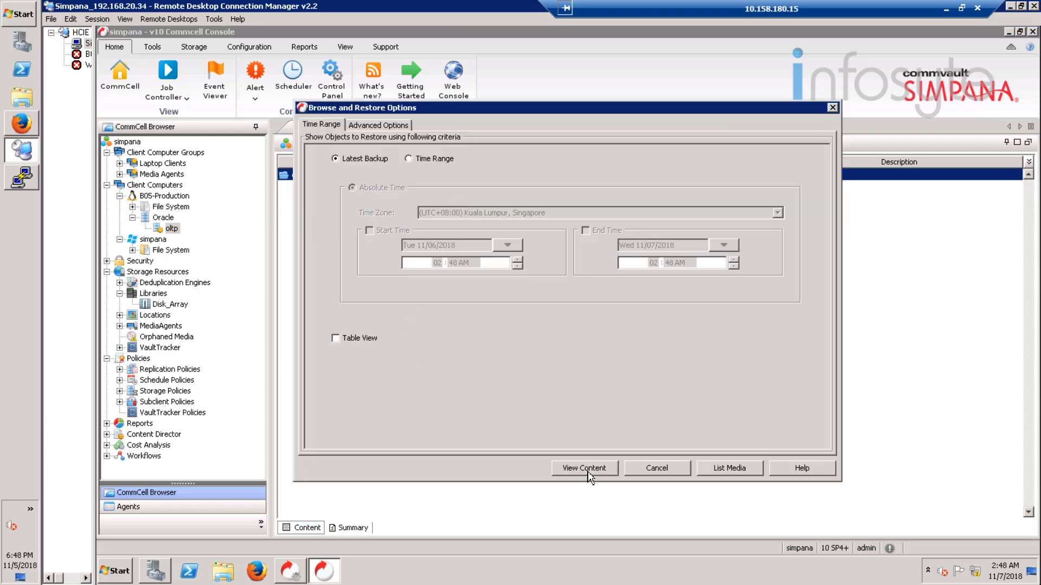
left_click(603, 471)
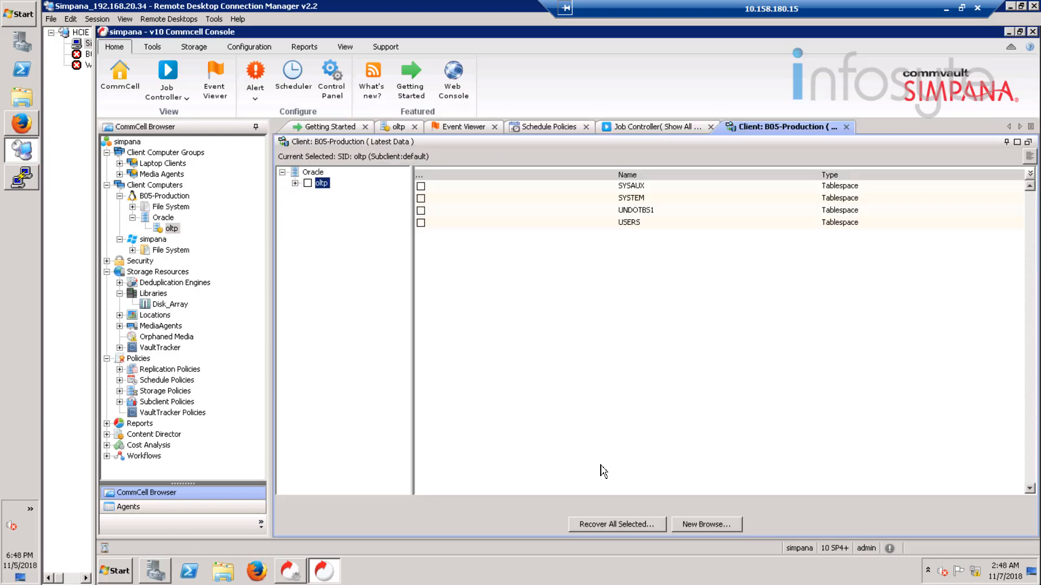
Step: Select oltp with all its tablespaces, submit the recovery, and acknowledge the must-be-mounted warning
left_click(308, 183)
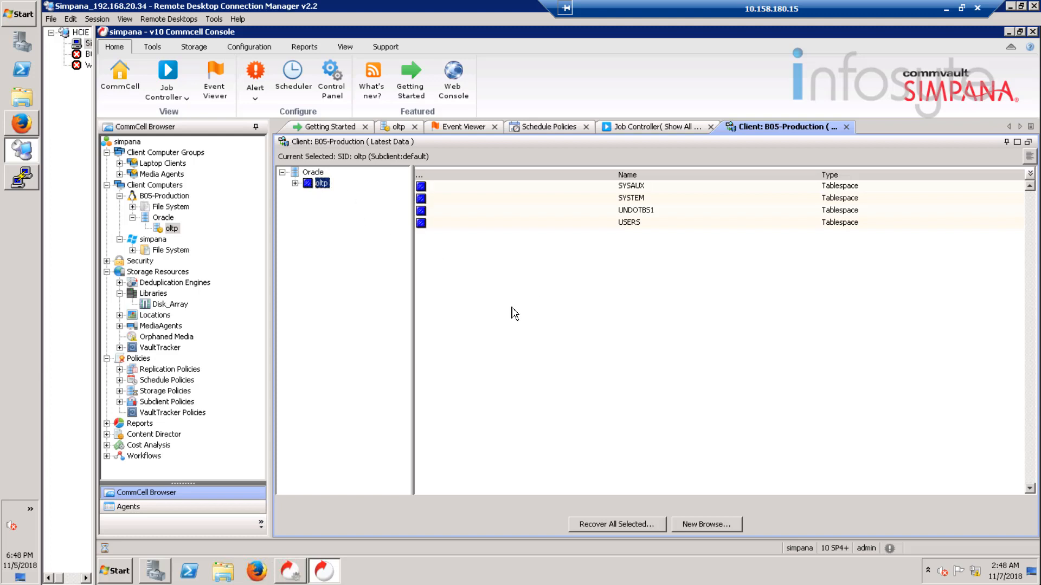
left_click(640, 525)
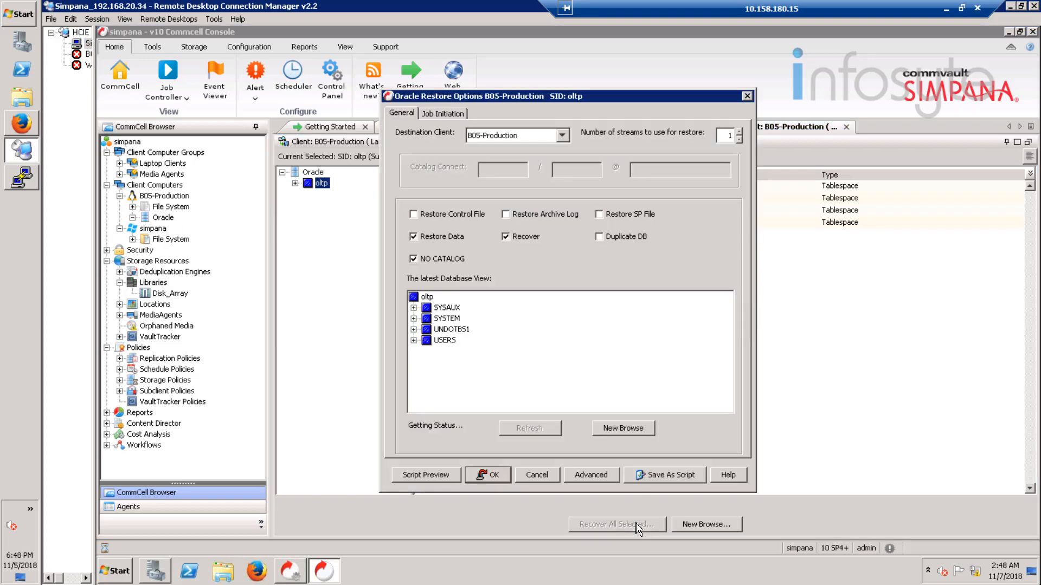
left_click(495, 478)
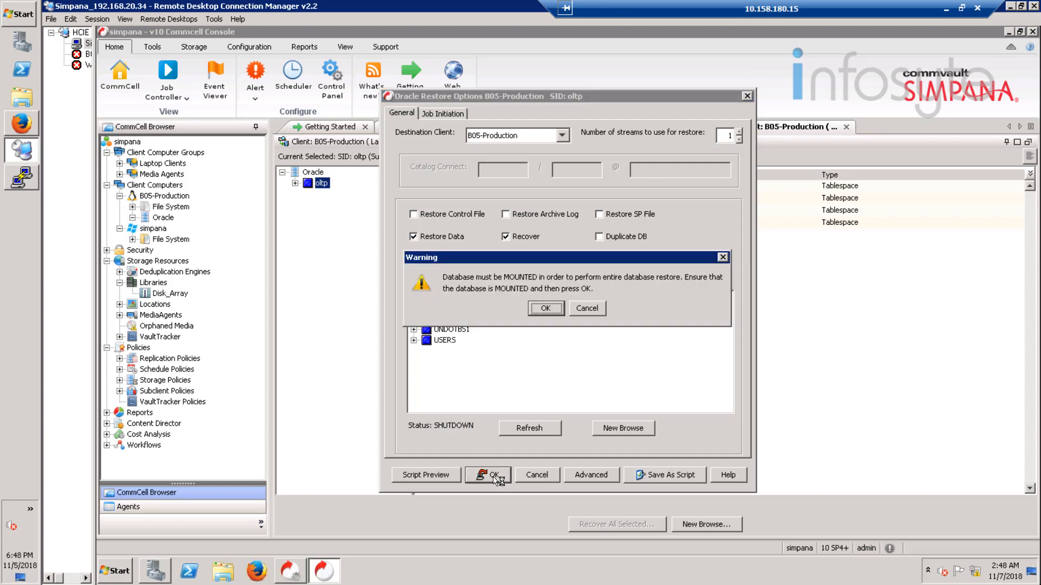
left_click(545, 309)
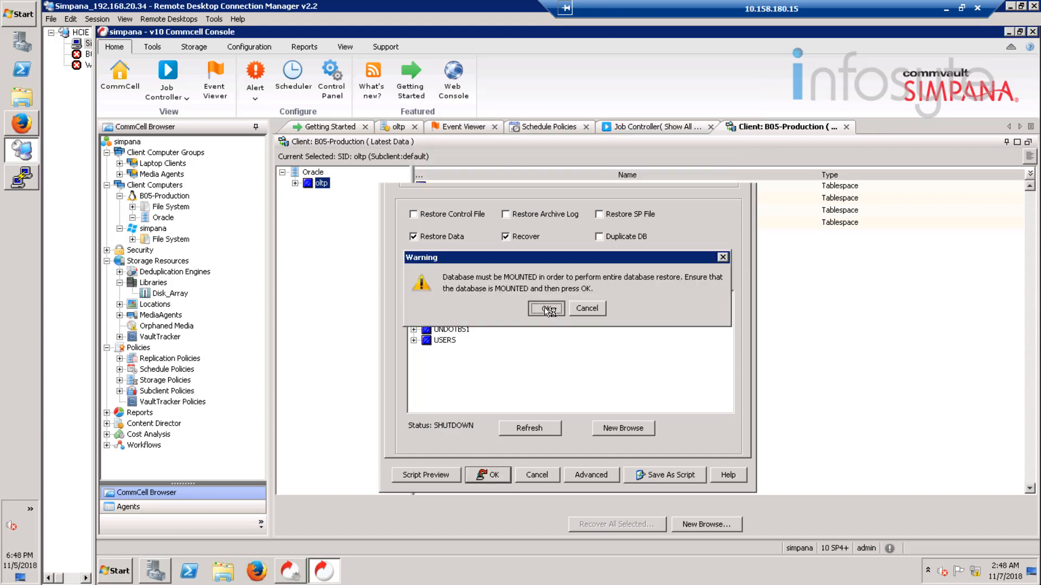
left_click(22, 180)
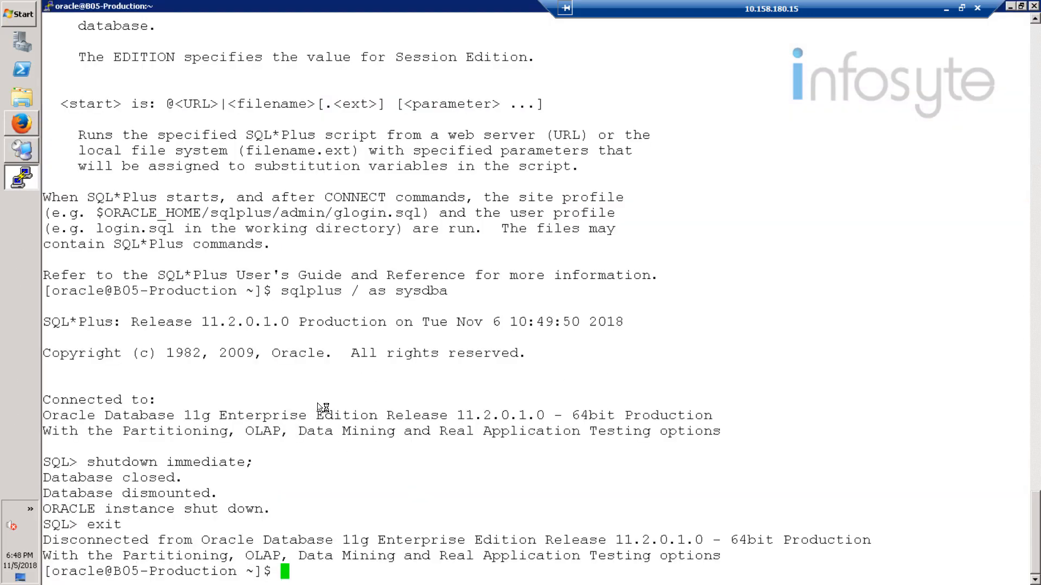
Step: Connect to the idle instance with sqlplus / as sysdba
type("sy")
key("BackSpace")
type("qlplus /as ")
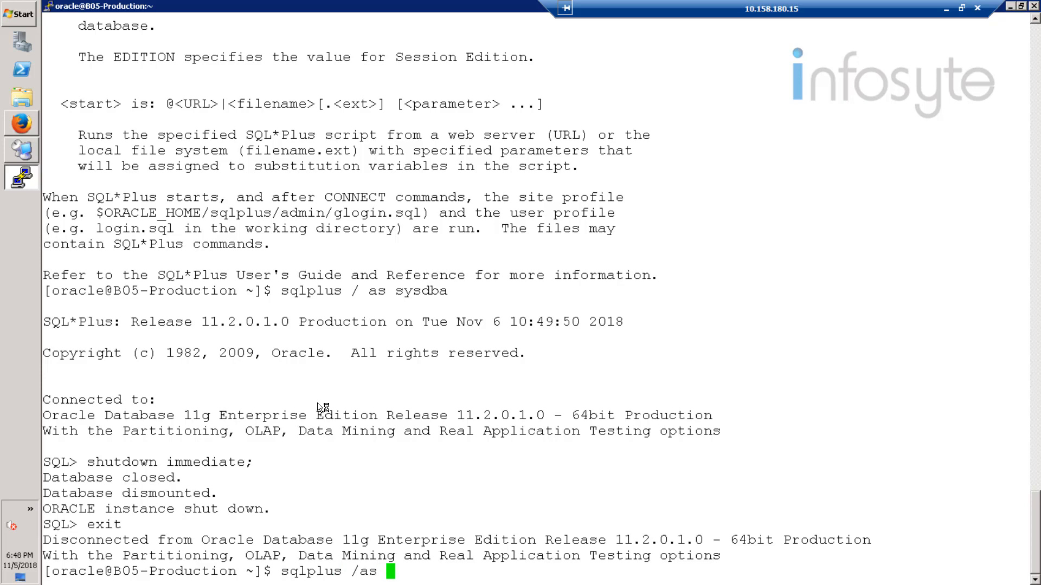
type("sysdba")
key("Return")
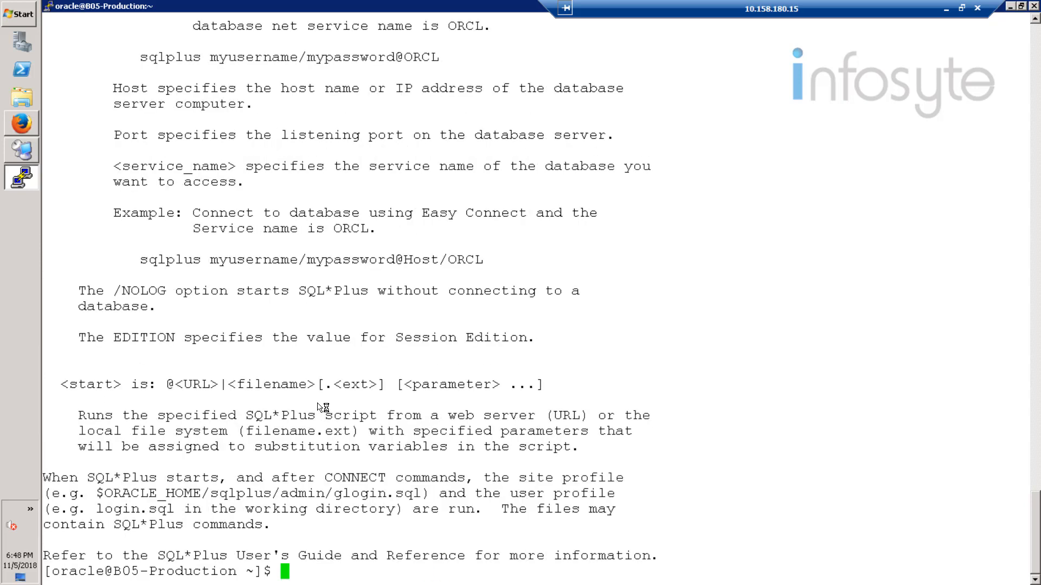
type("sqlplus / as sysdba")
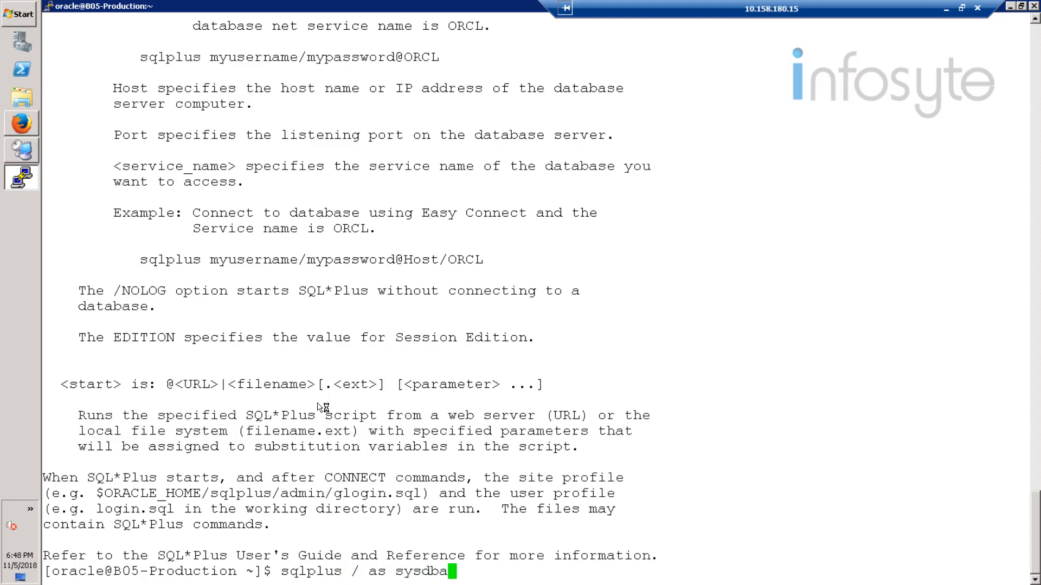
key("Return")
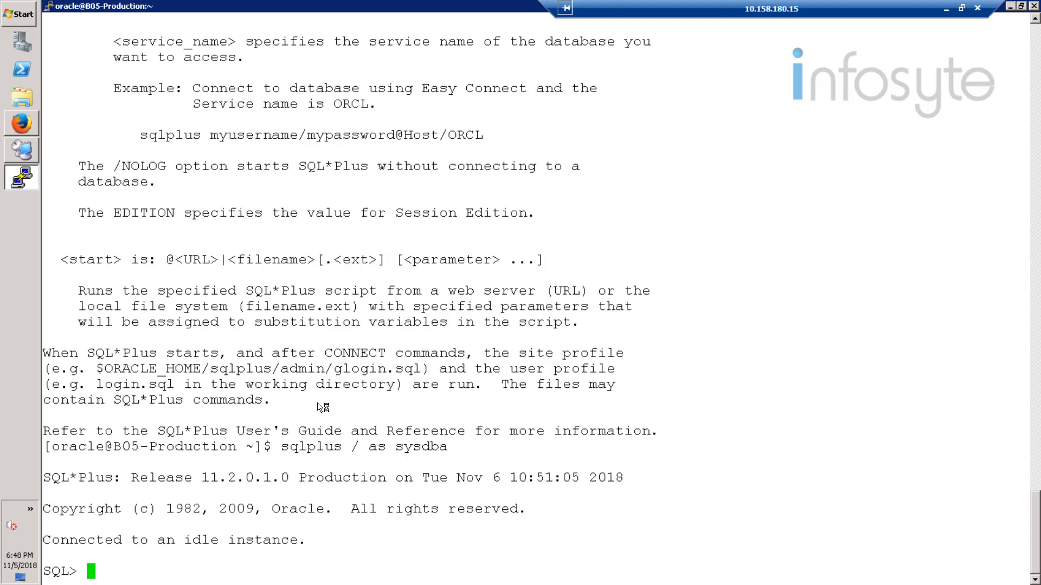
Step: Run startup mount; to mount the database, then exit SQL*Plus to the shell
type("startup mo")
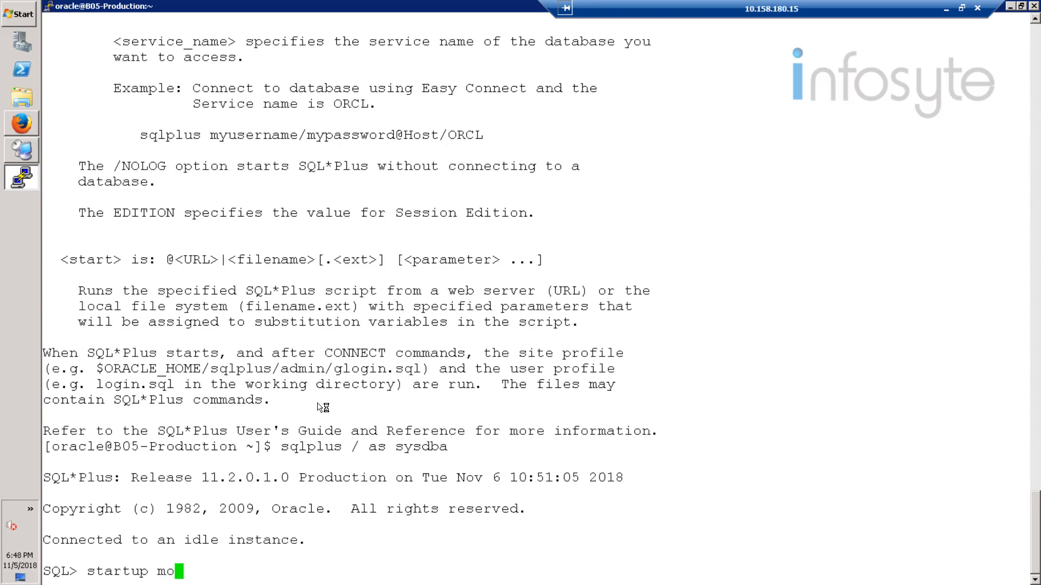
type("unt;")
key("Return")
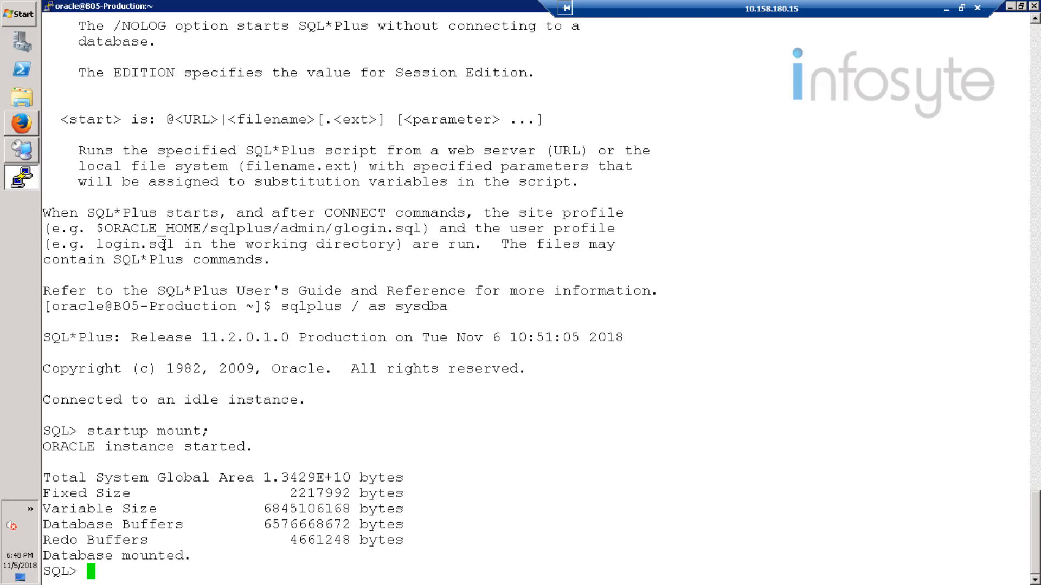
type("exit")
key("Return")
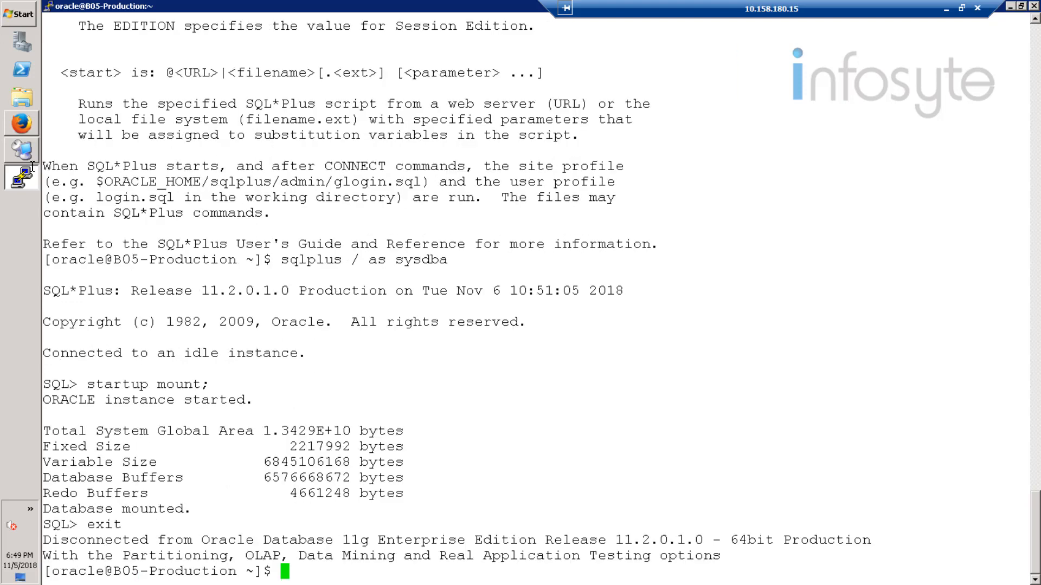
left_click(27, 154)
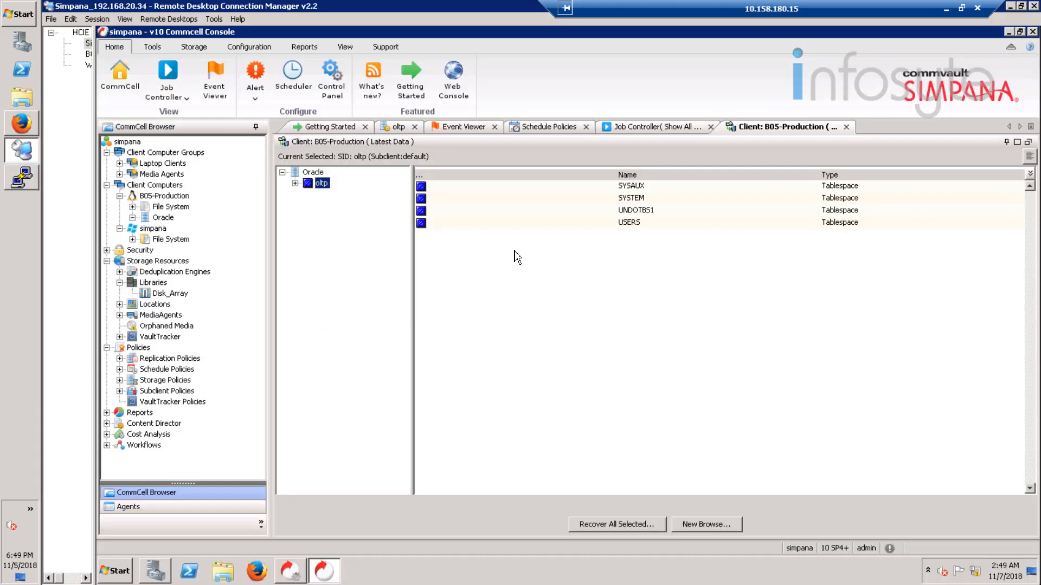
Step: Submit the oltp restore with status MOUNTED, then select restore job 7 in the Job Controller
left_click(634, 529)
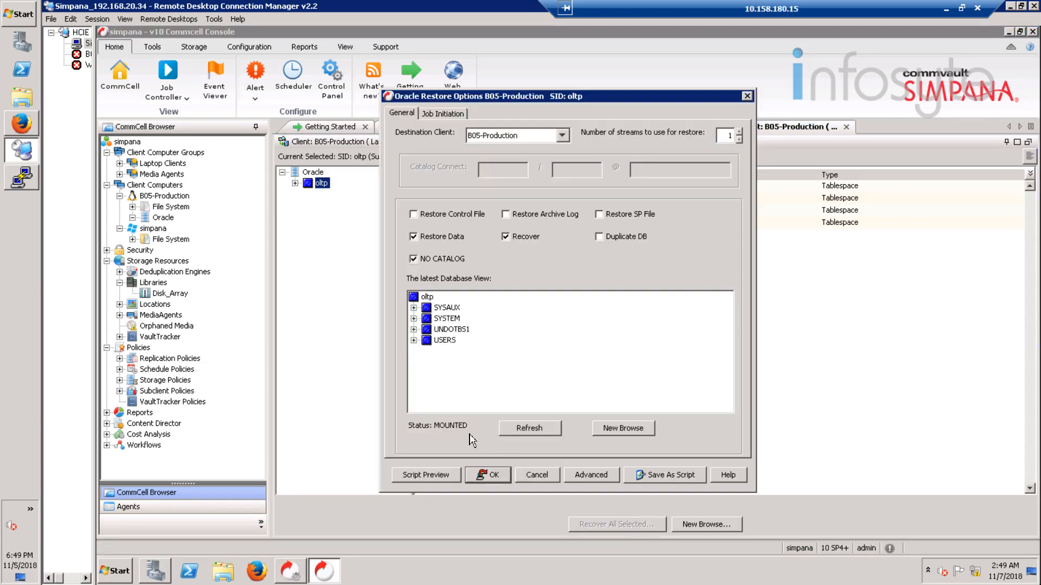
left_click(487, 476)
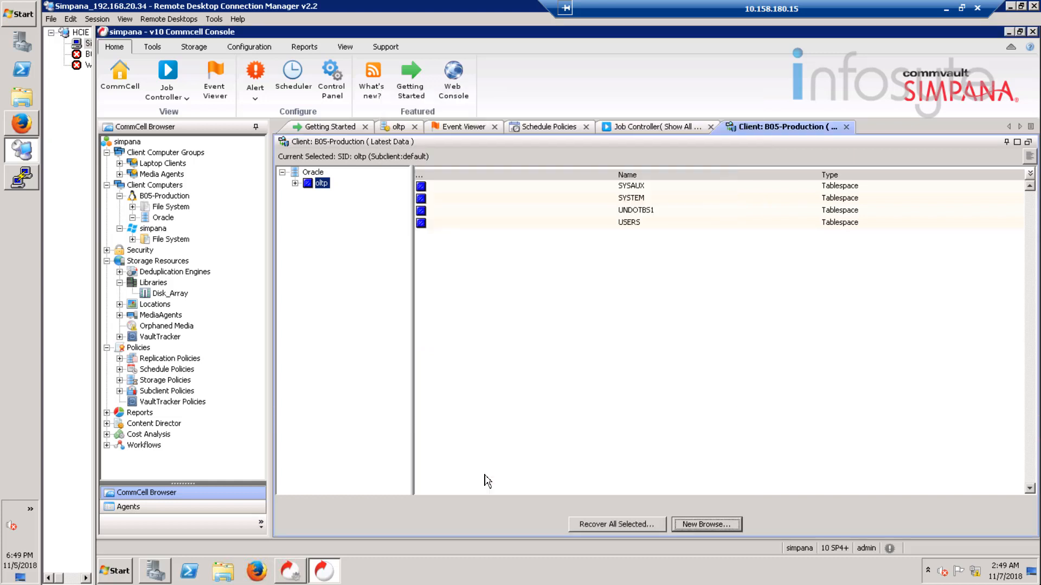
left_click(636, 132)
right_click(793, 201)
left_click(824, 194)
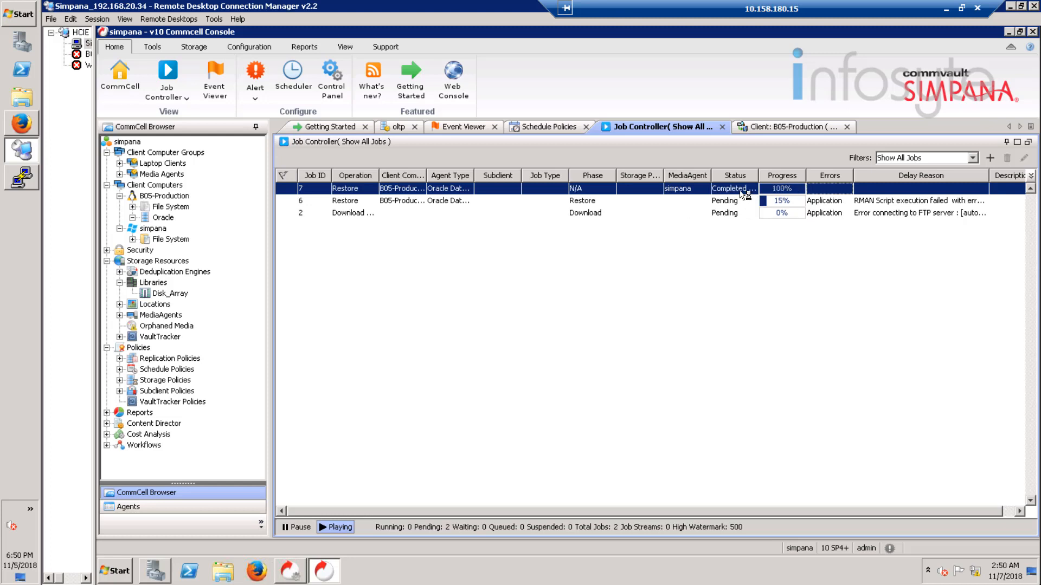
Step: Open job 7's details and view event 181, showing recovery failed to reach the PIT/SCN
right_click(744, 194)
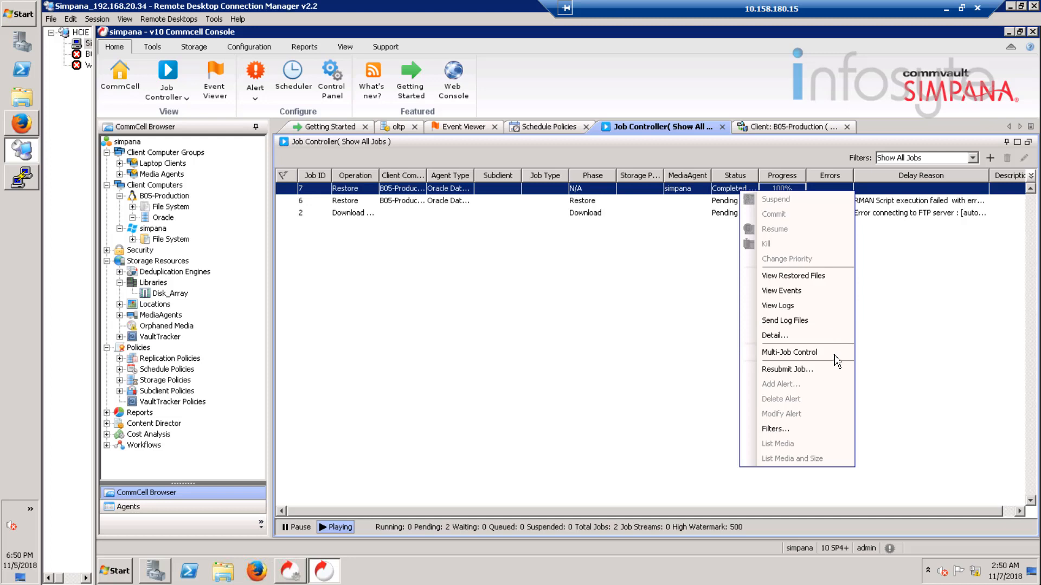
left_click(794, 342)
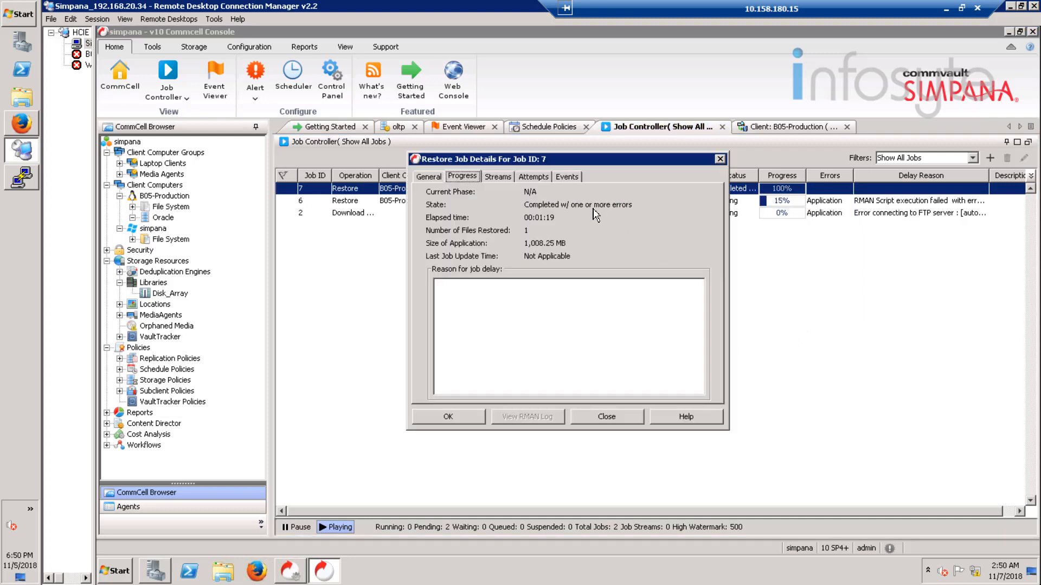
key("Right")
key("Right")
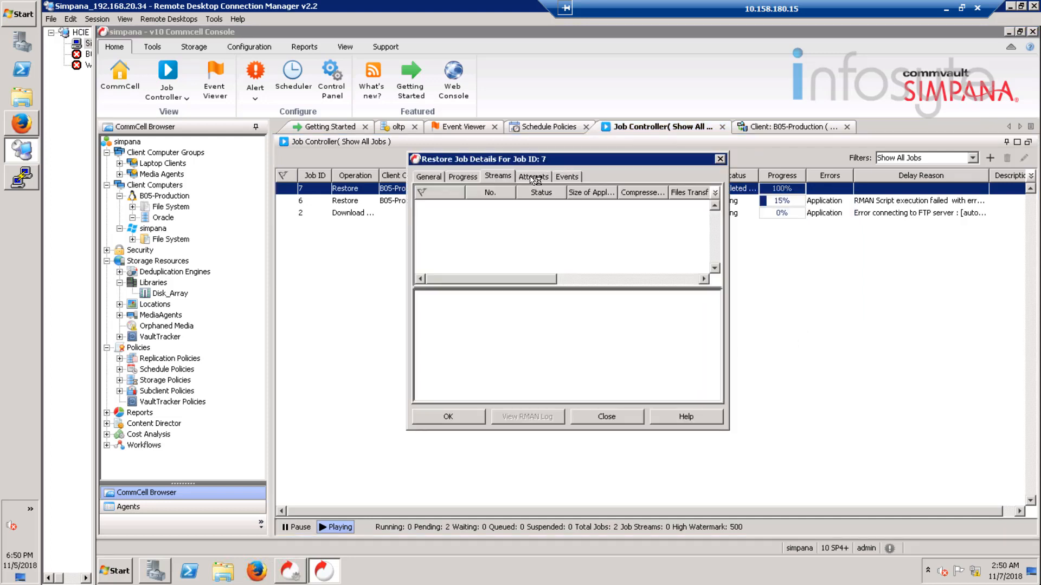
left_click(564, 177)
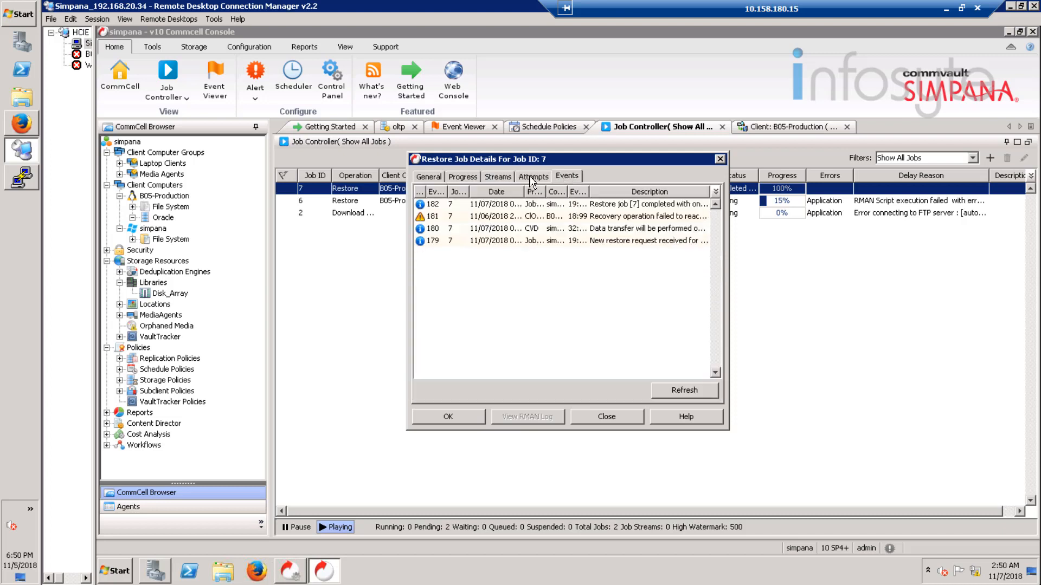
left_click(616, 218)
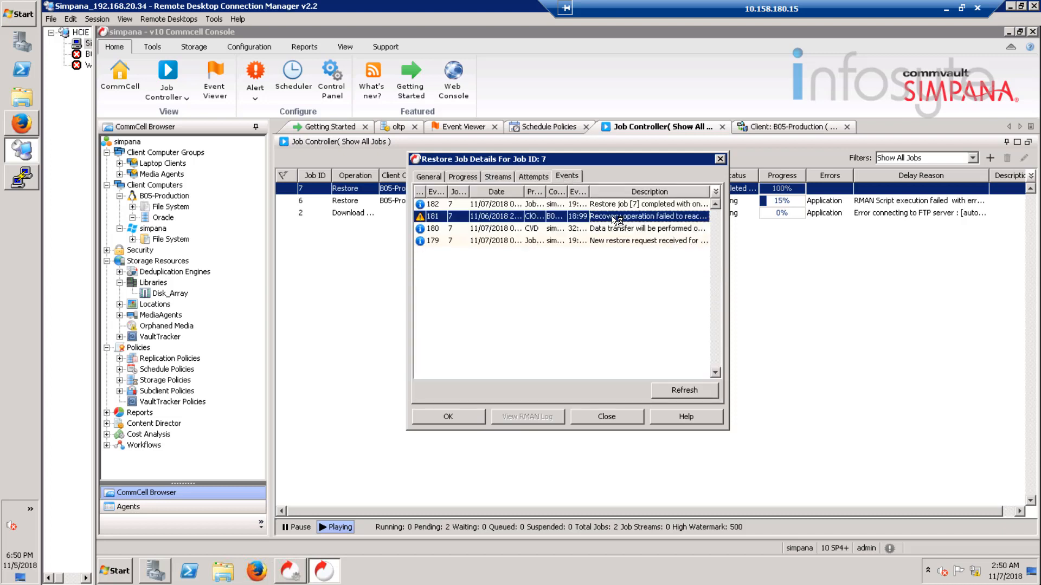
double_click(616, 217)
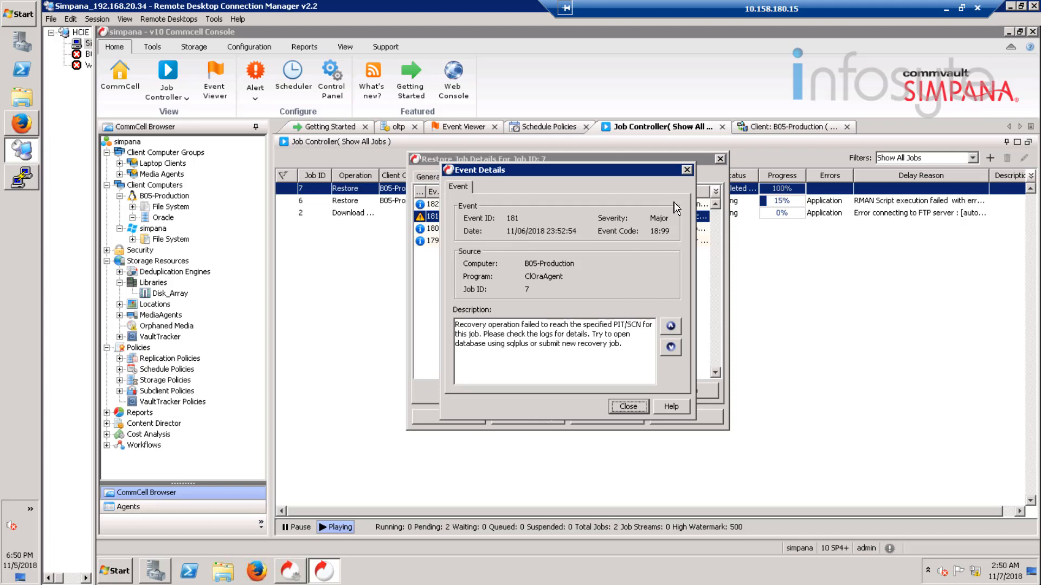
Step: Close the event and job details and return to the PuTTY database terminal
left_click(687, 170)
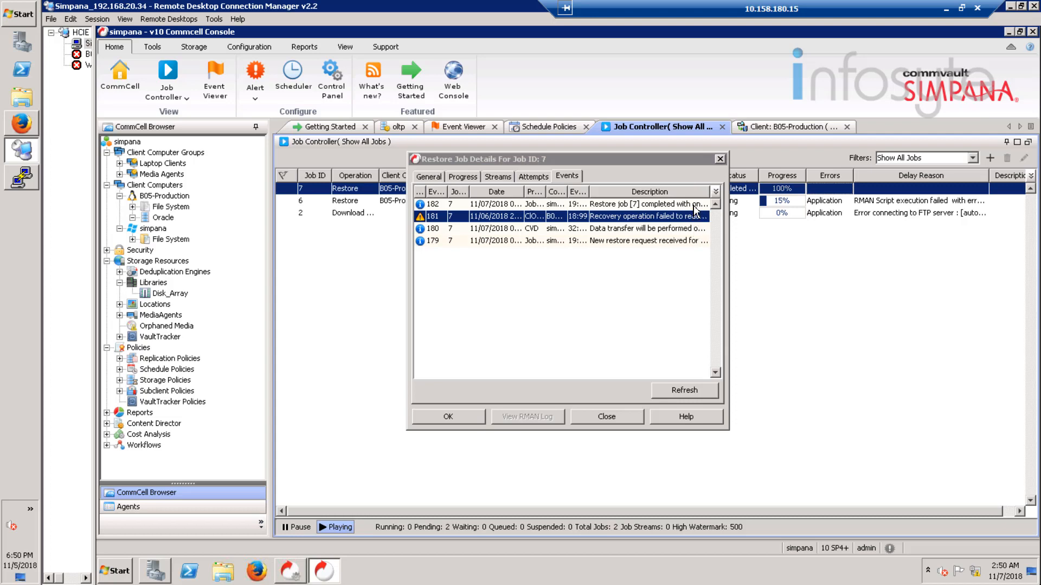
left_click(695, 205)
left_click(721, 159)
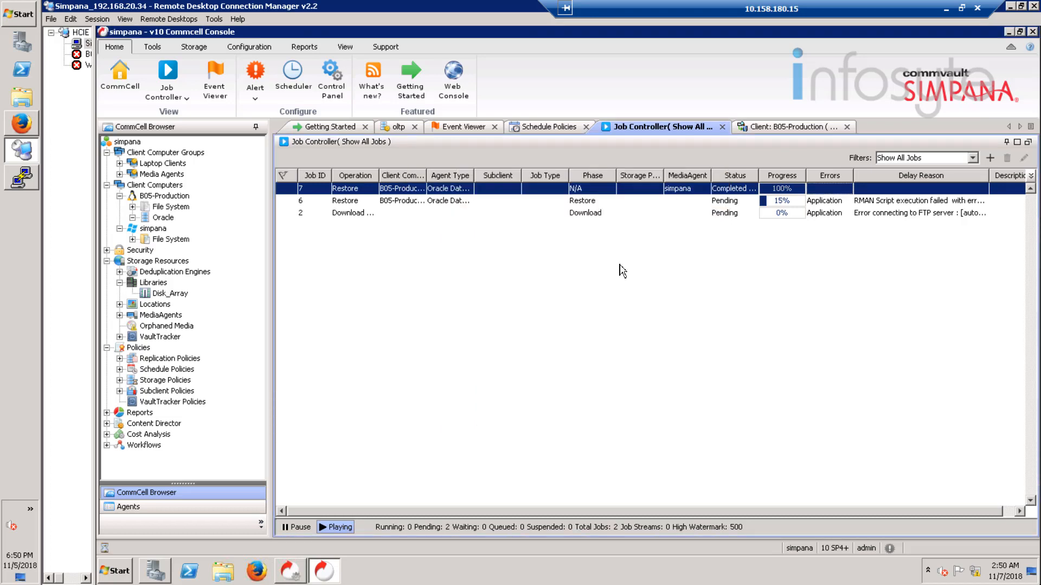
left_click(24, 178)
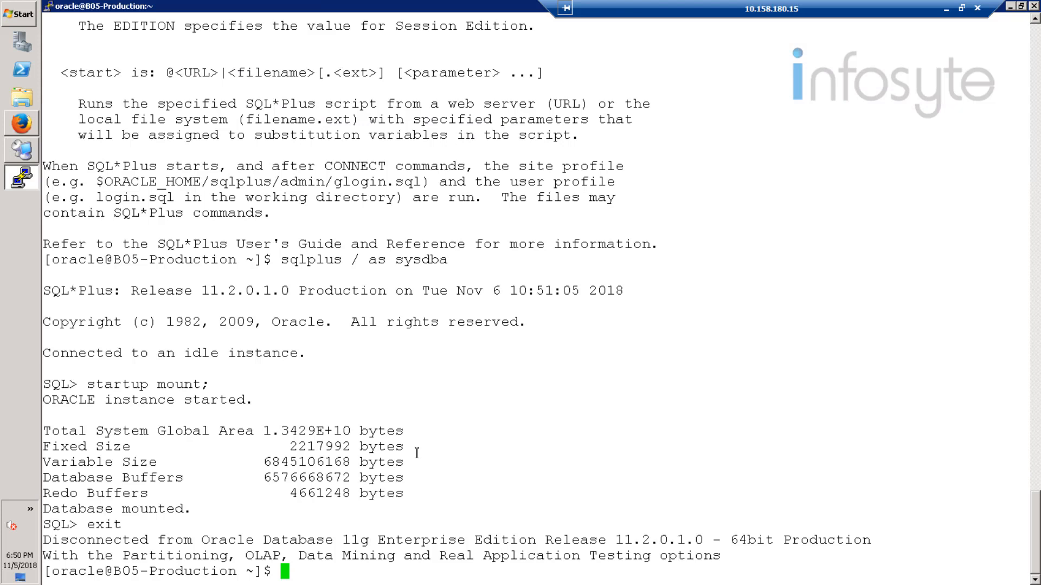
Step: Connect with sqlplus / as sysdba and run 'alter database open;'
type("sqlplus ")
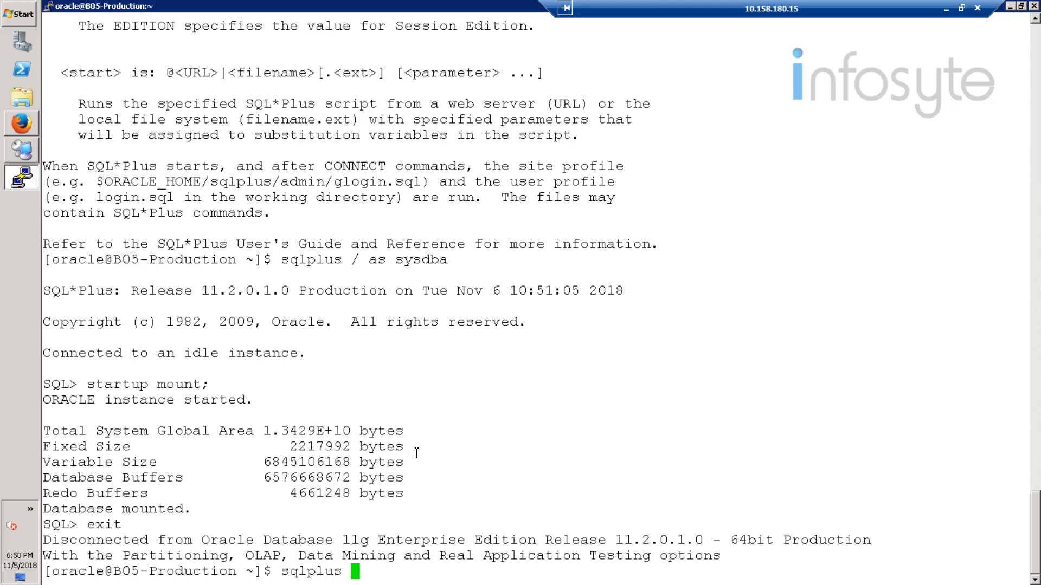
type("/ asy")
key("BackSpace")
type("sysdba")
key("Return")
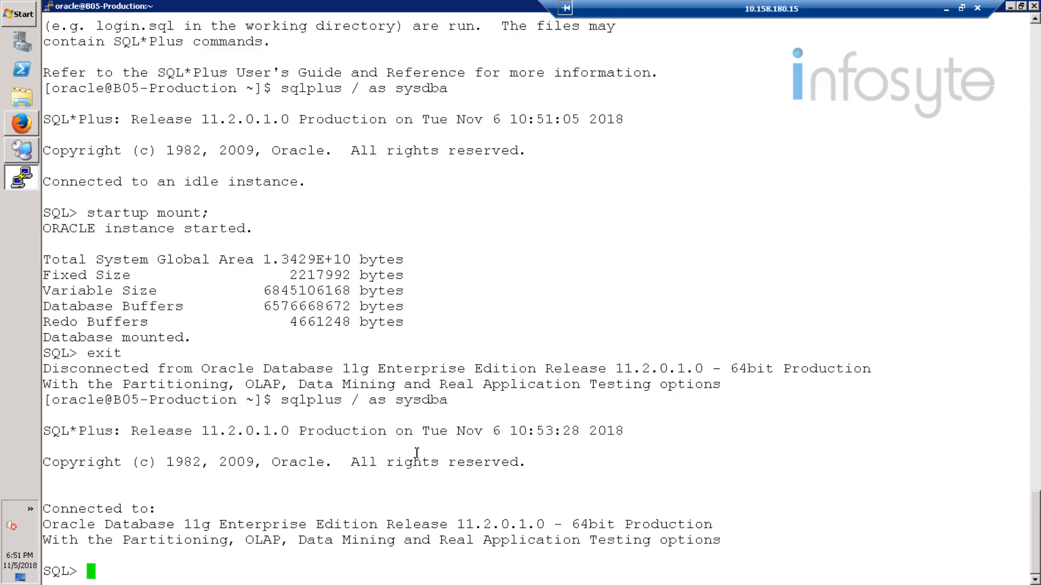
type("alter data")
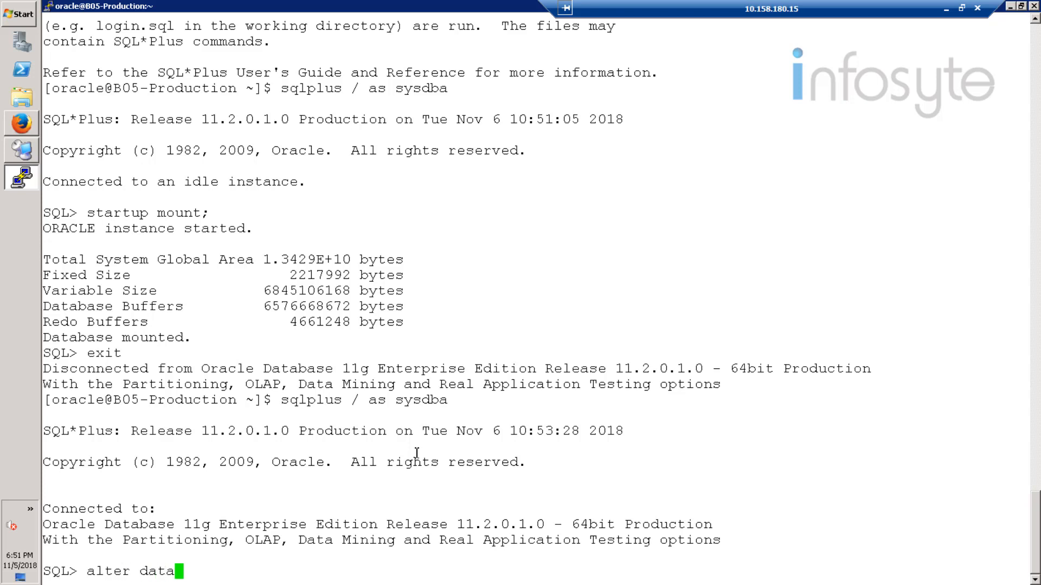
type("base open;")
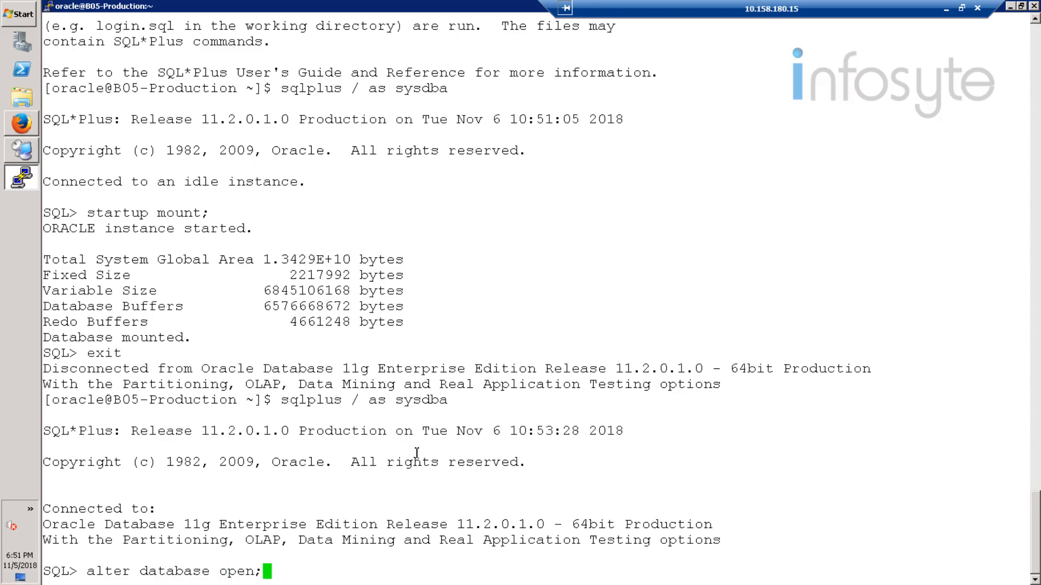
key("Return")
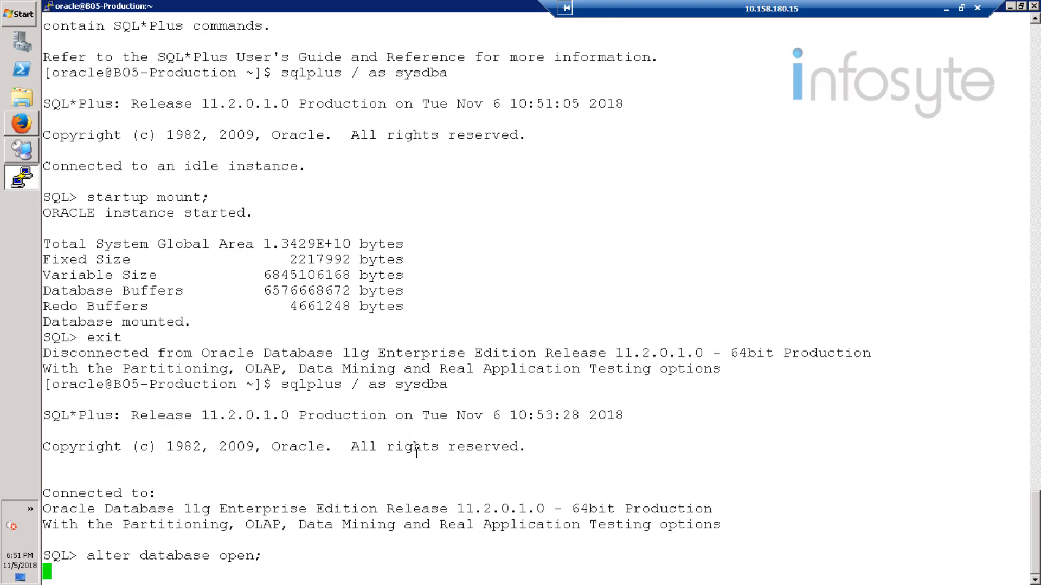
Step: Exit SQL*Plus and the oracle shell back to root, then close the terminal session
type("exit")
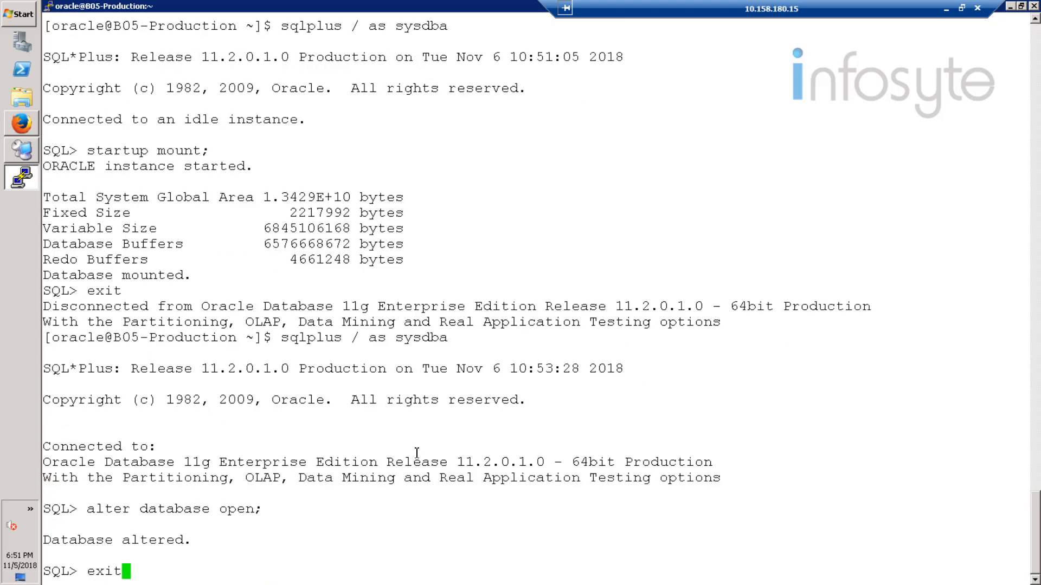
key("Return")
type("exit")
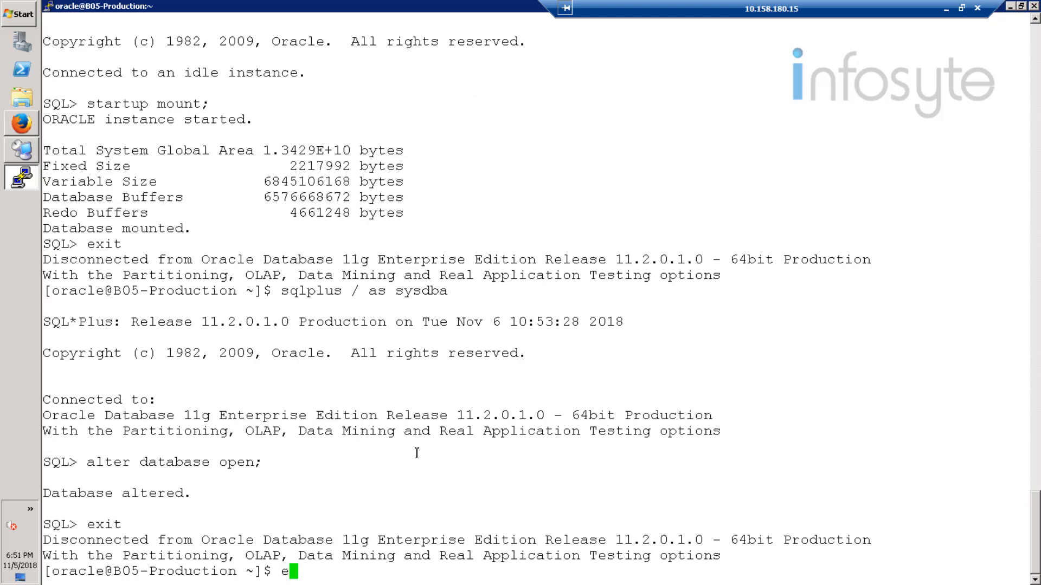
key("Return")
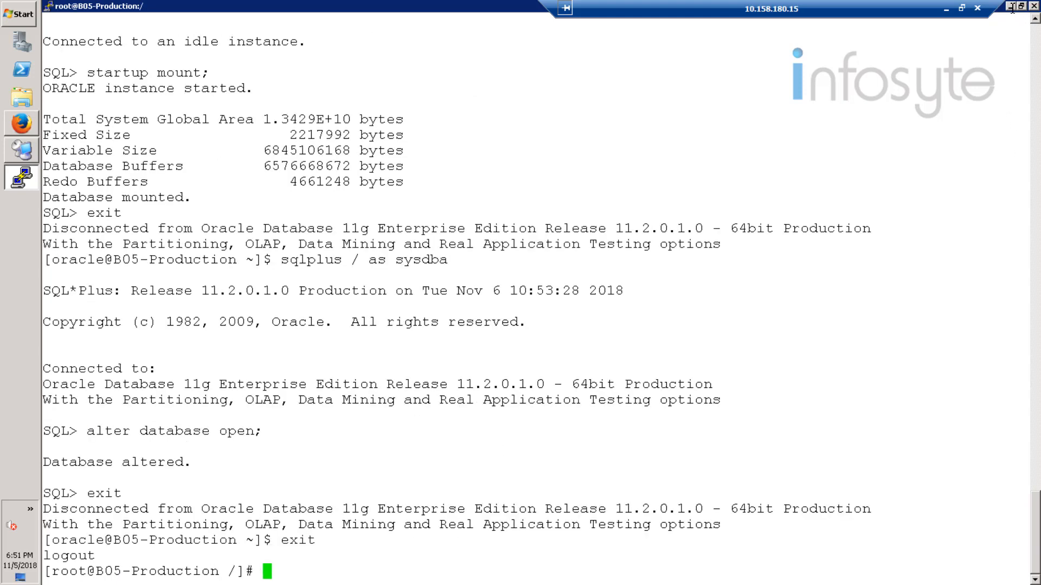
left_click(1036, 6)
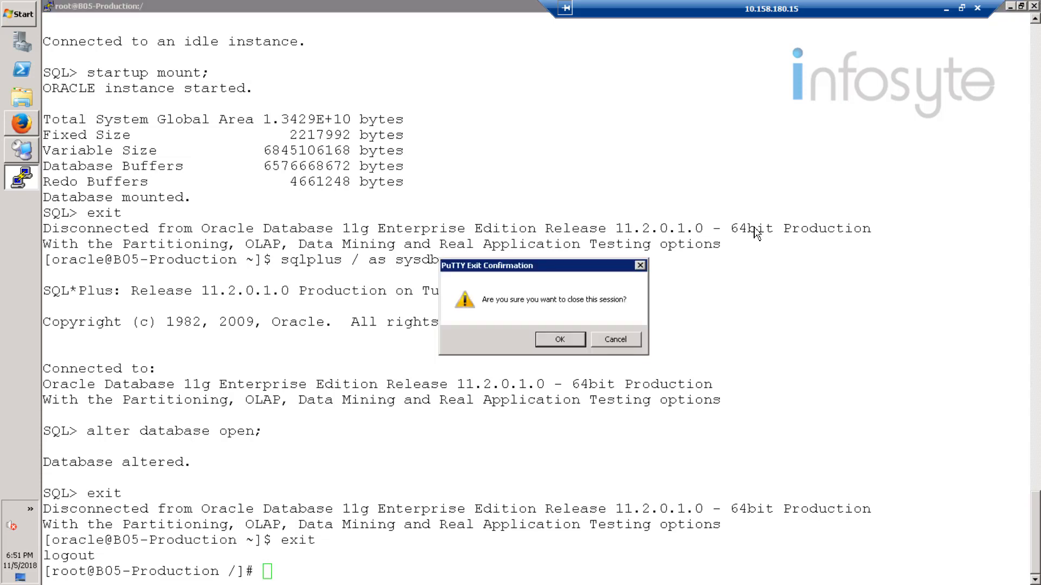
left_click(570, 340)
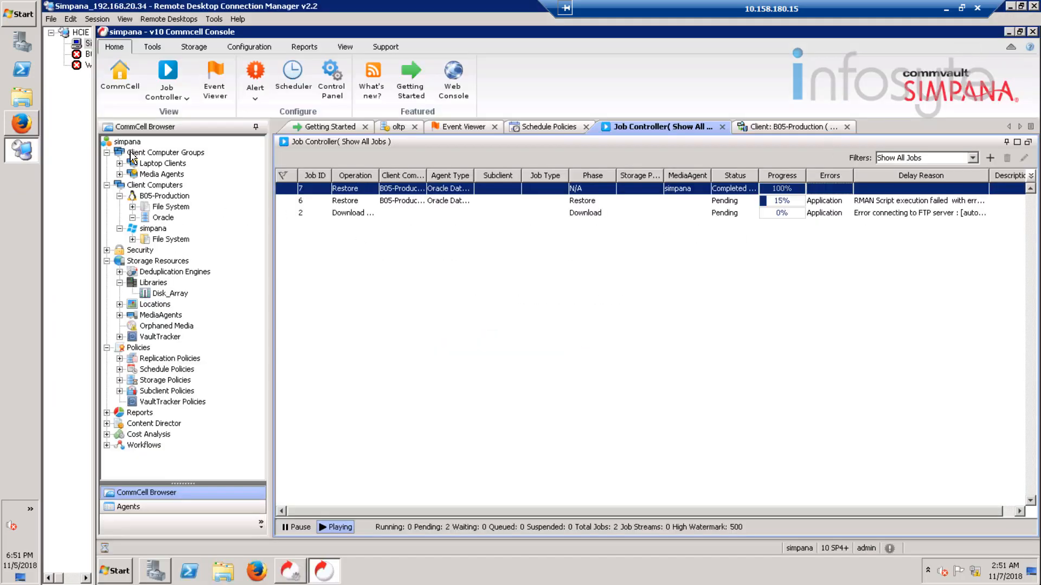
Step: Start Send Log Files from the CommCell's All Tasks menu and include client B05-Production
left_click(130, 142)
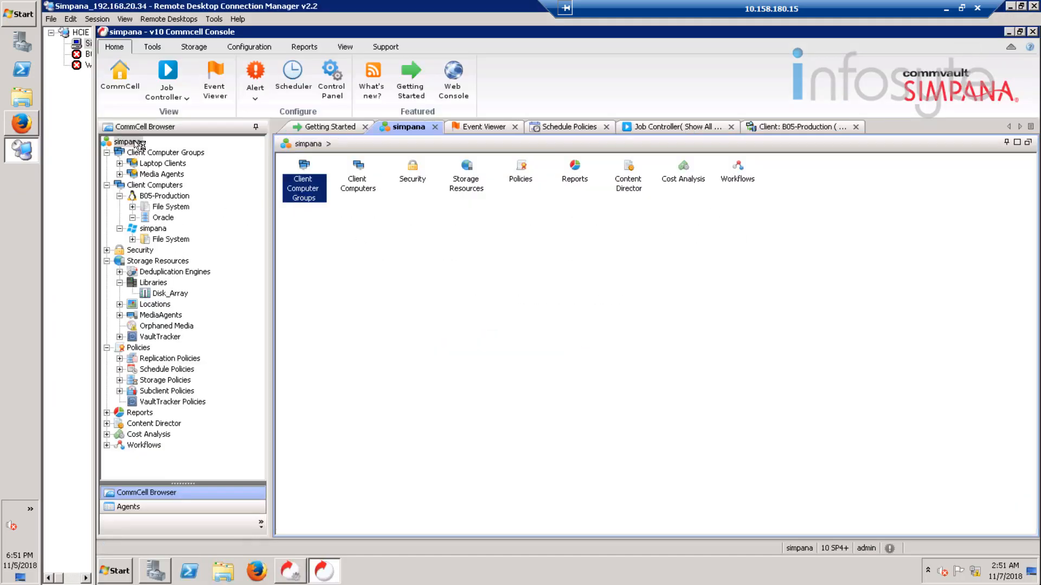
right_click(135, 142)
mouse_move(196, 155)
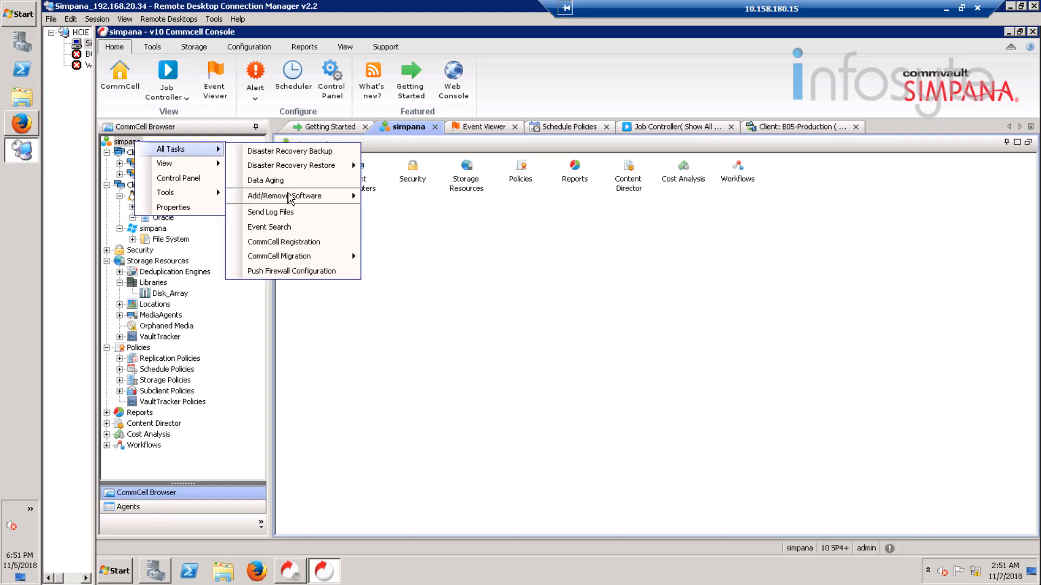
left_click(276, 217)
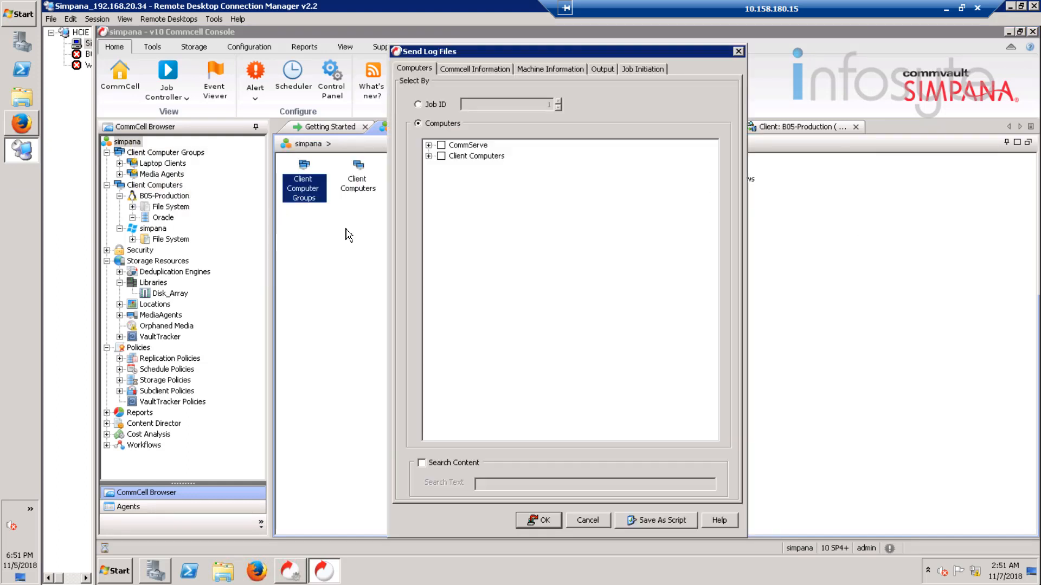
left_click(428, 156)
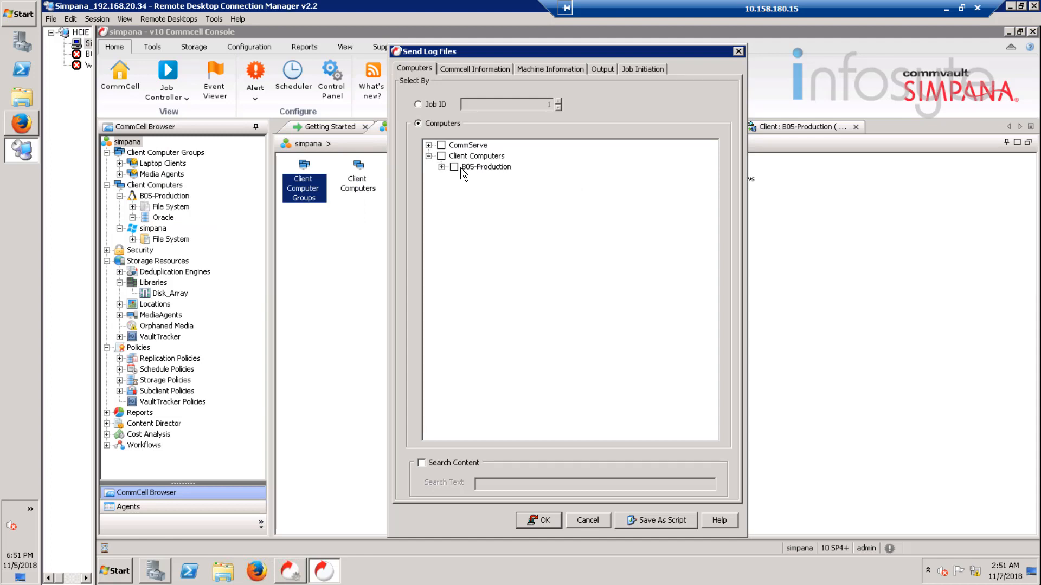
left_click(454, 168)
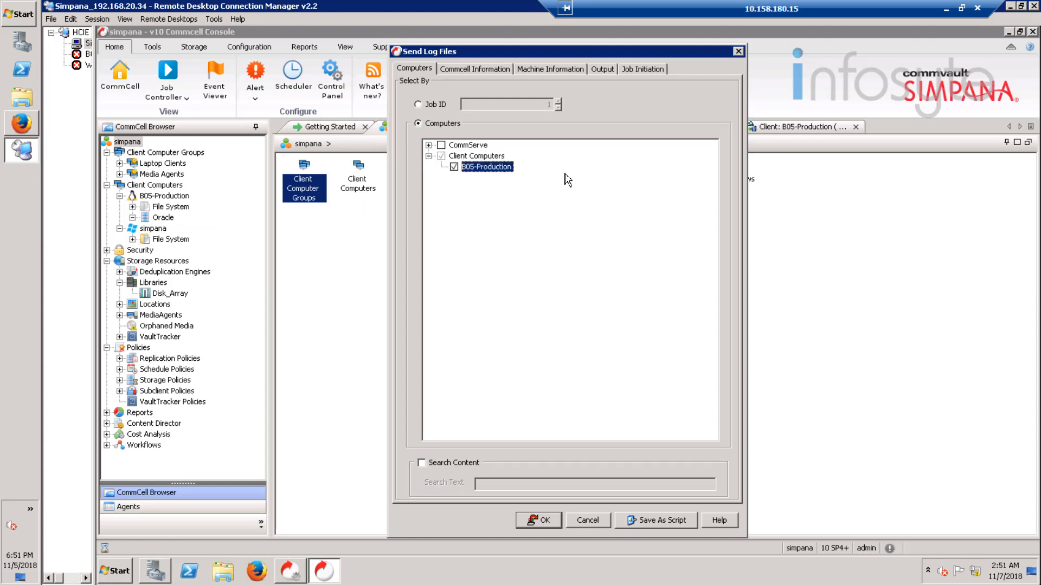
Step: Output the logs to C:\Users\Administrator\Desktop and run the log collection
left_click(602, 70)
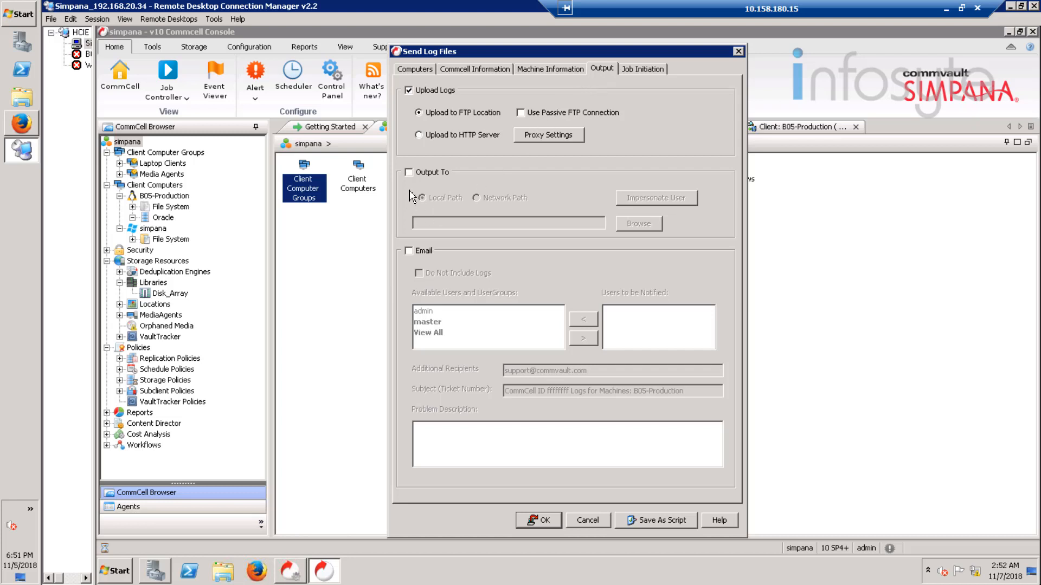
left_click(429, 173)
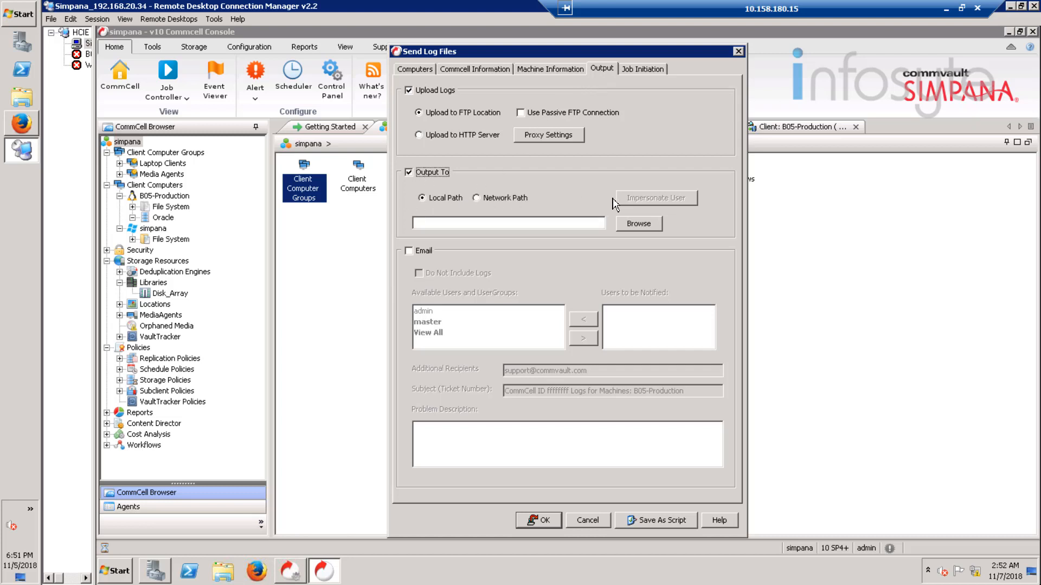
left_click(649, 224)
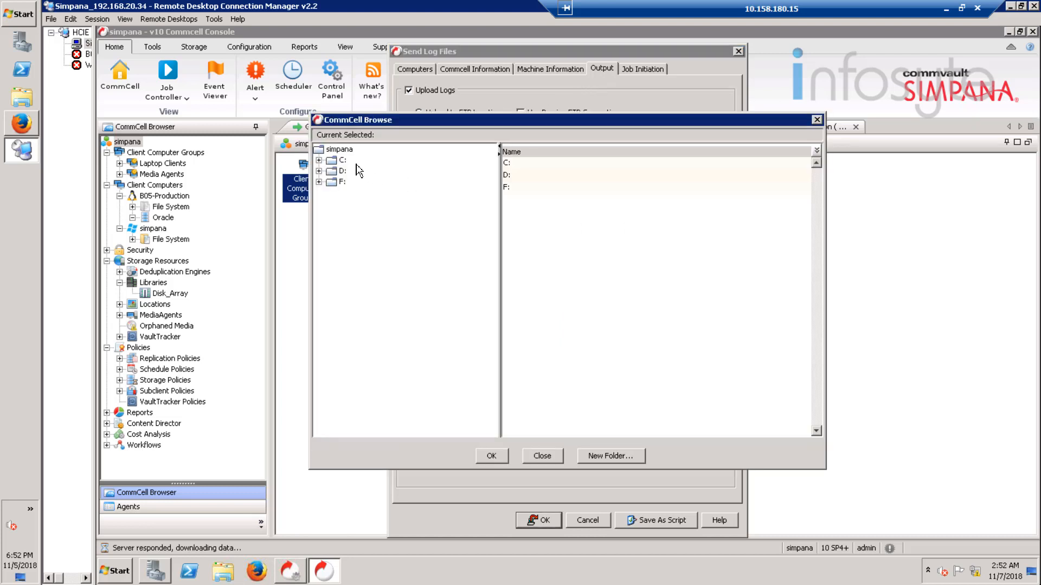
left_click(320, 160)
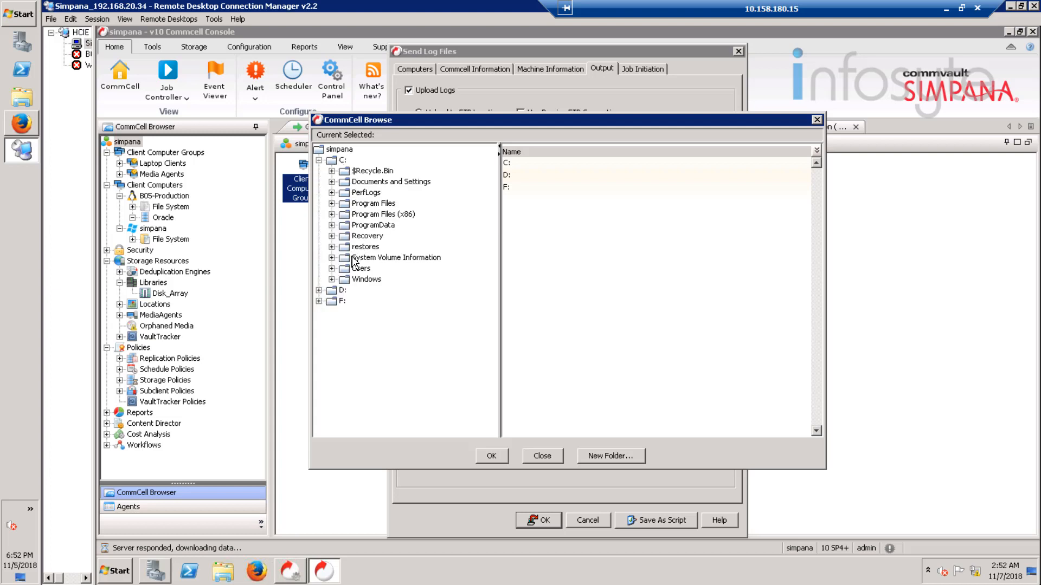
left_click(332, 269)
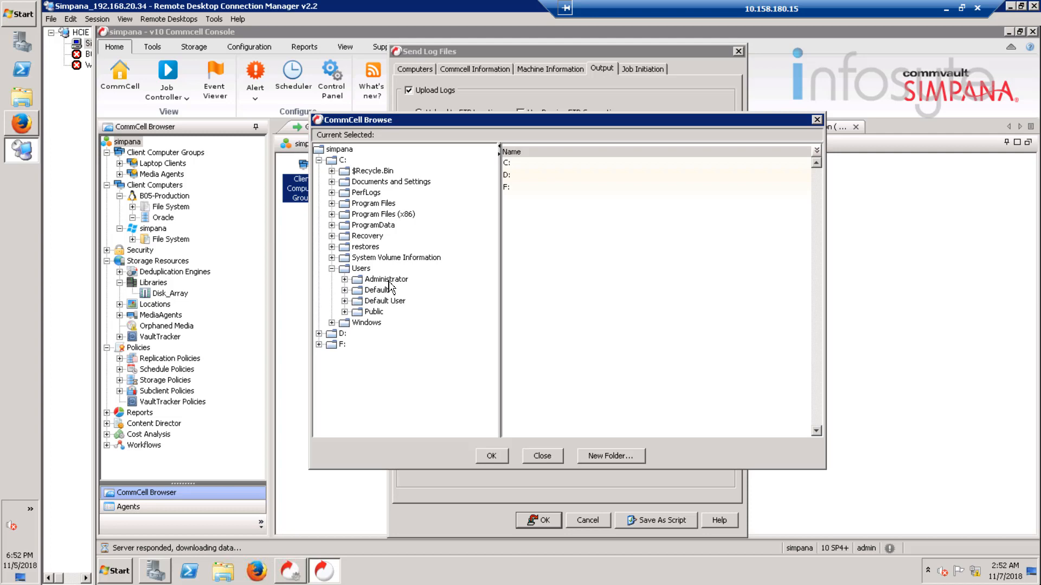
left_click(386, 279)
left_click(344, 280)
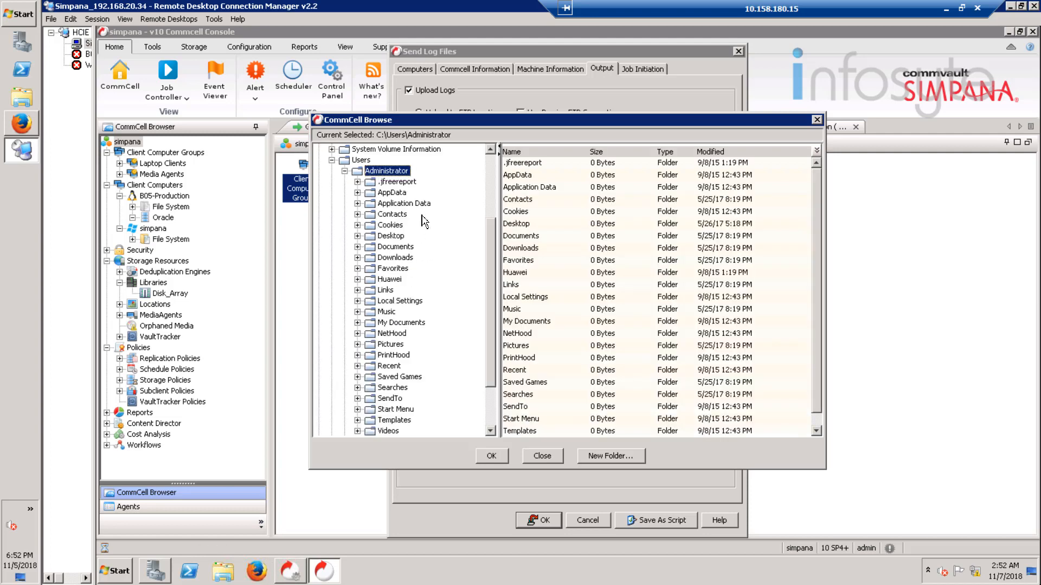
left_click(392, 236)
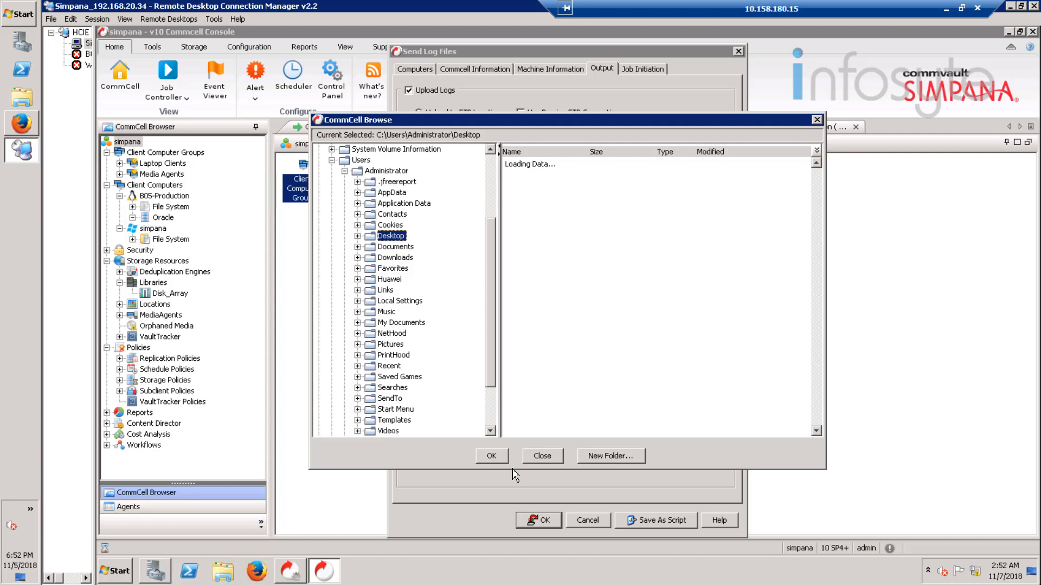
left_click(491, 457)
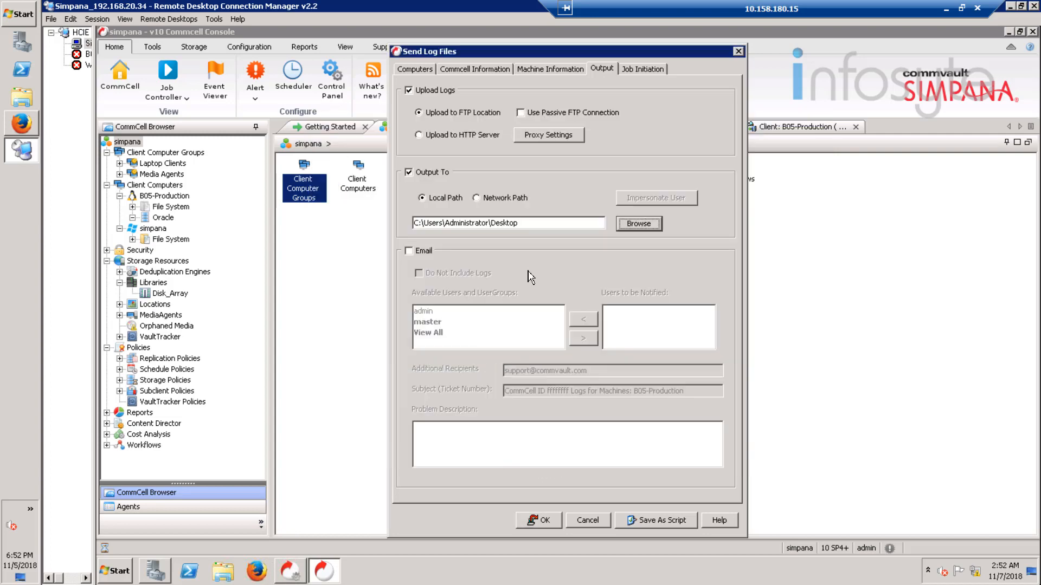
left_click(538, 520)
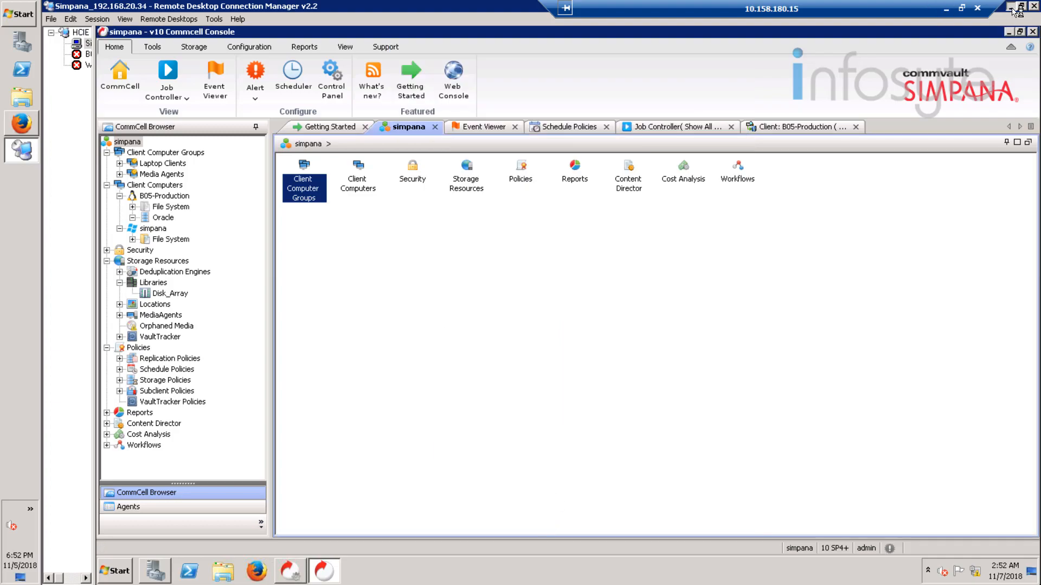
Step: Select the collected logs .7z archive on the remote Administrator desktop
left_click(1009, 6)
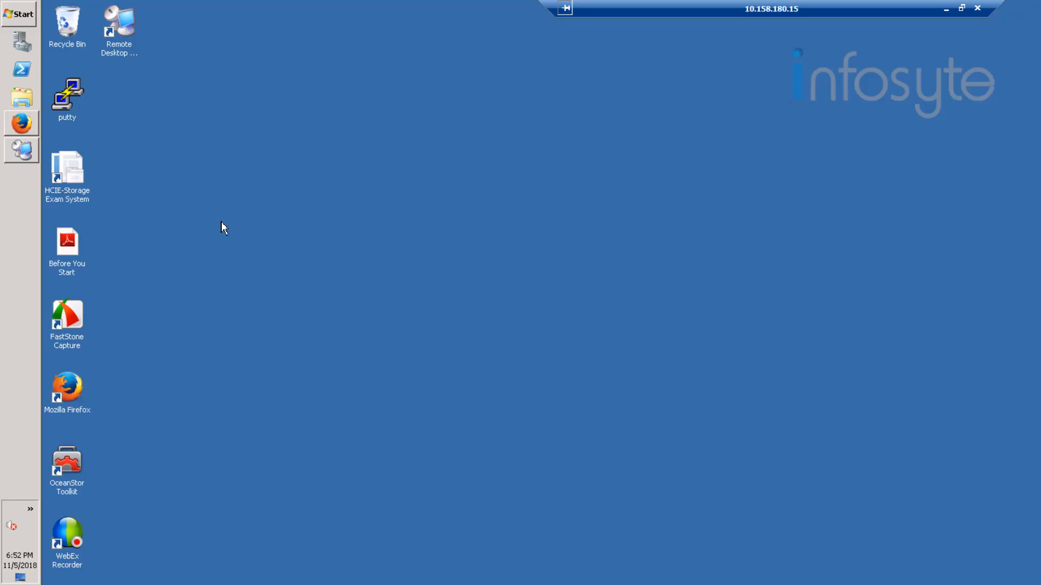
left_click(22, 155)
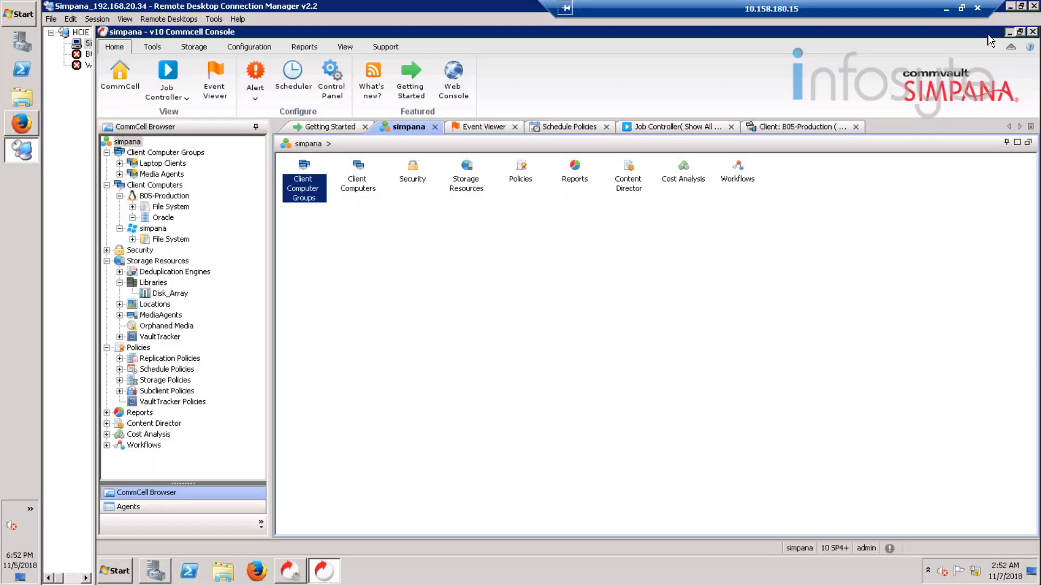
left_click(1008, 32)
left_click(123, 200)
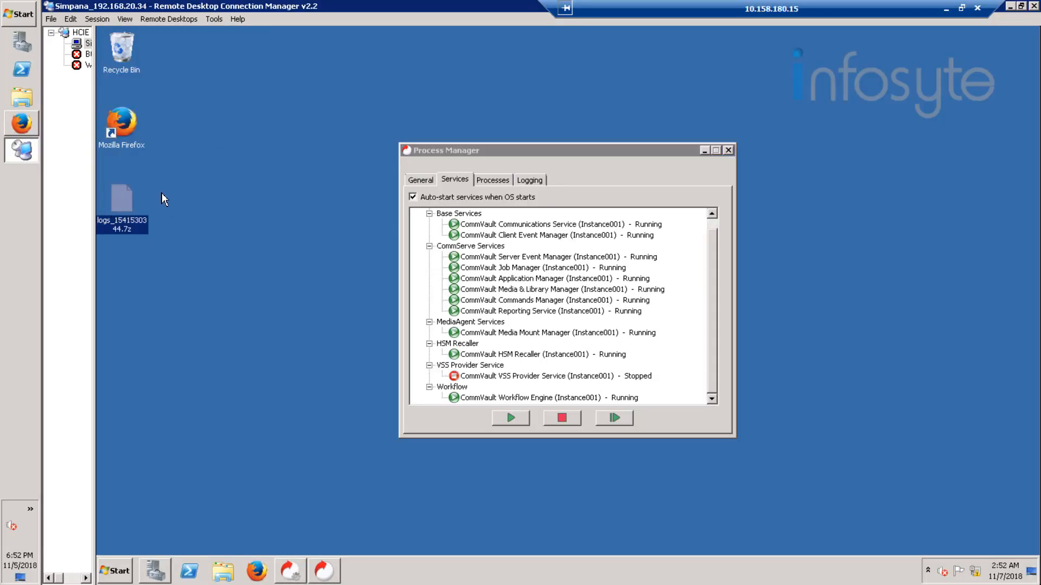